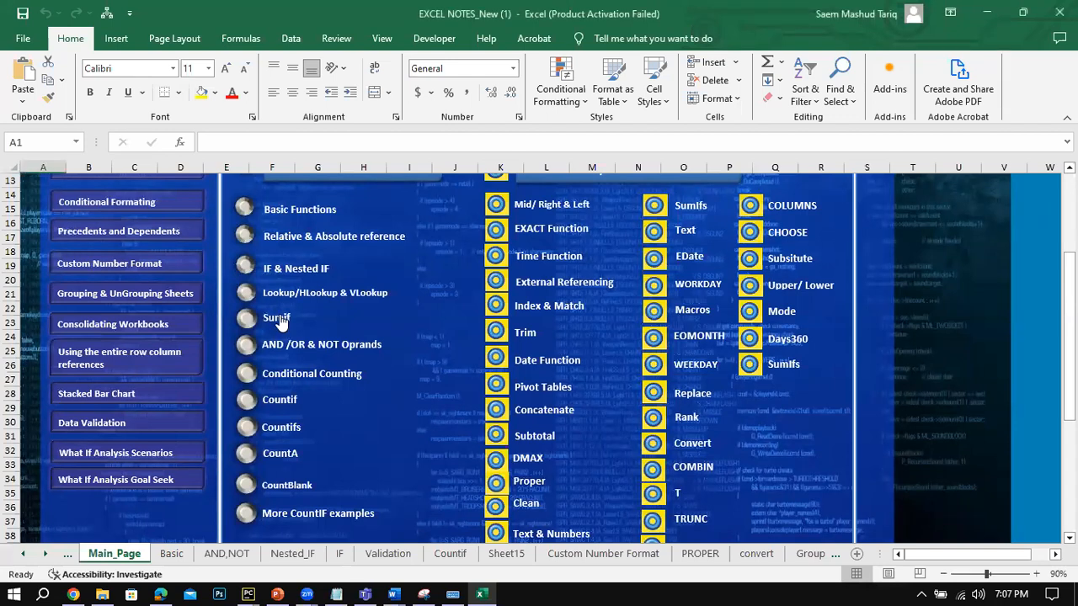
Step: Open the Sumif example sheet and examine the names list, the points column and the name used as the criterion
{"action": "left_click", "coordinate": [280, 320]}
{"action": "left_click", "coordinate": [392, 277]}
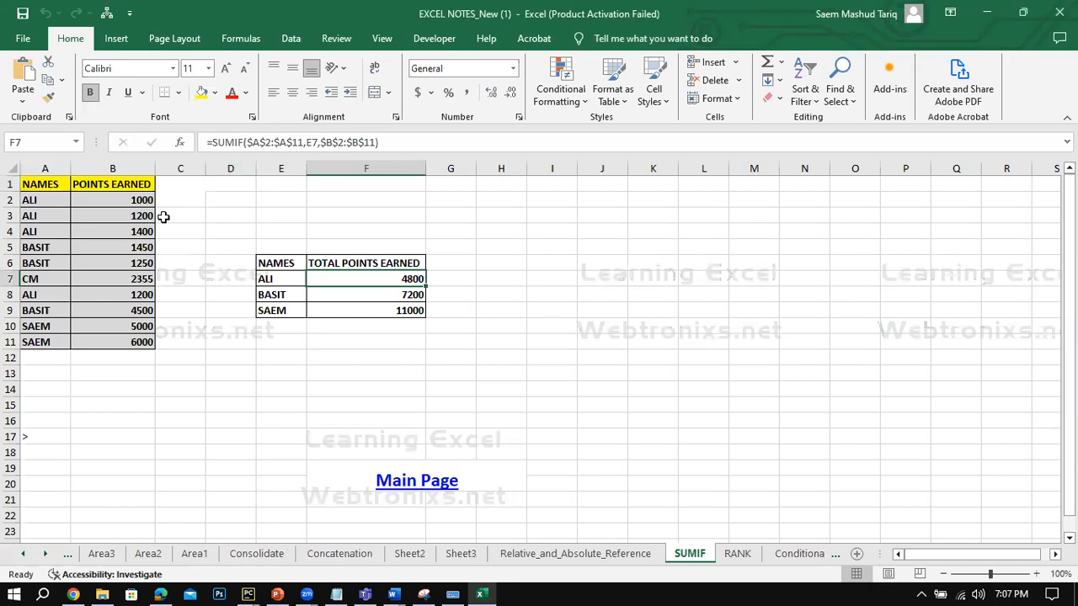
{"action": "left_click_drag", "start_coordinate": [139, 185], "coordinate": [126, 338]}
{"action": "left_click_drag", "start_coordinate": [46, 199], "coordinate": [49, 310]}
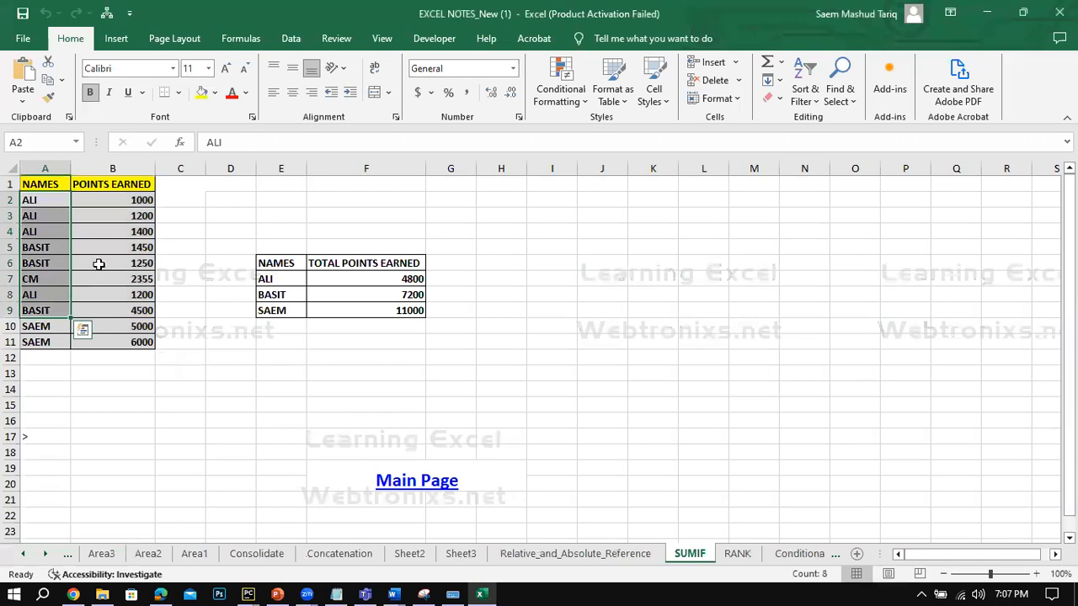
{"action": "left_click", "coordinate": [263, 279]}
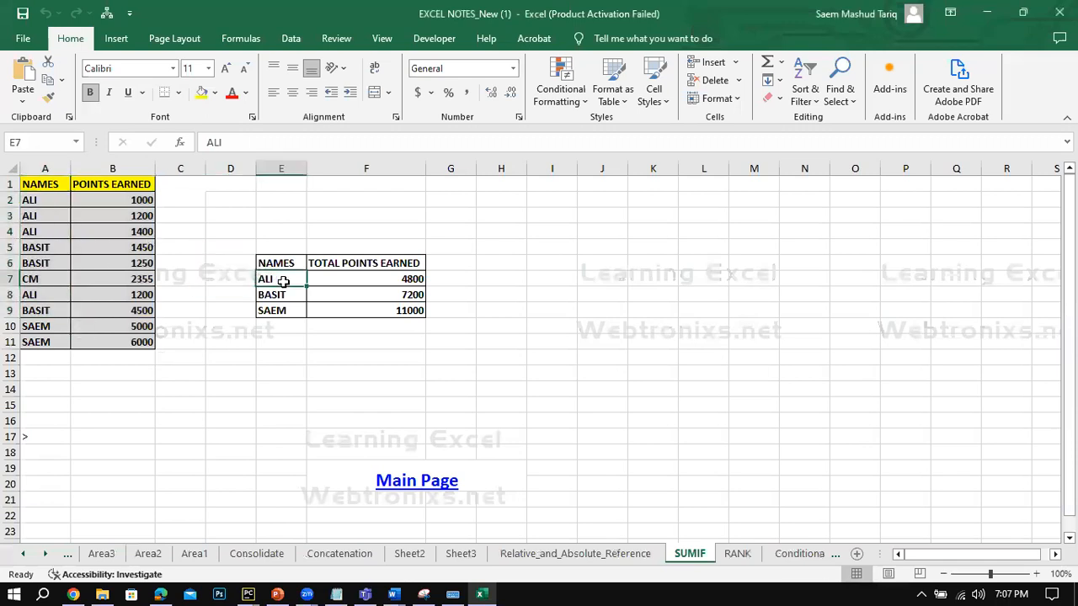
{"action": "left_click_drag", "start_coordinate": [47, 205], "coordinate": [47, 333]}
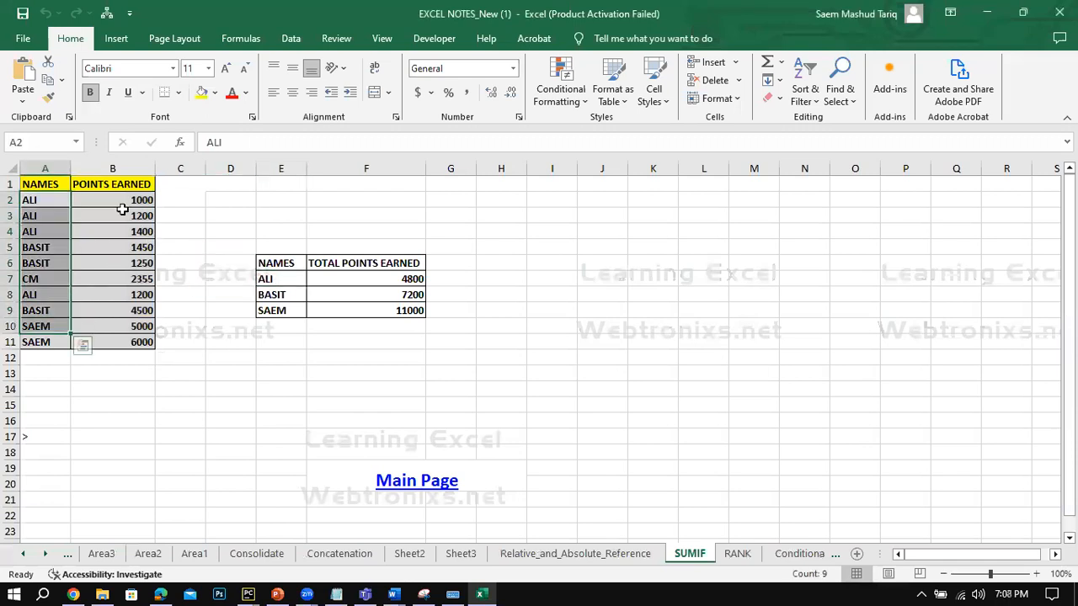
{"action": "left_click_drag", "start_coordinate": [122, 201], "coordinate": [126, 309]}
Step: Inspect the range, criteria and sum range arguments of the SUMIF formula in cell F7
{"action": "left_click", "coordinate": [312, 278]}
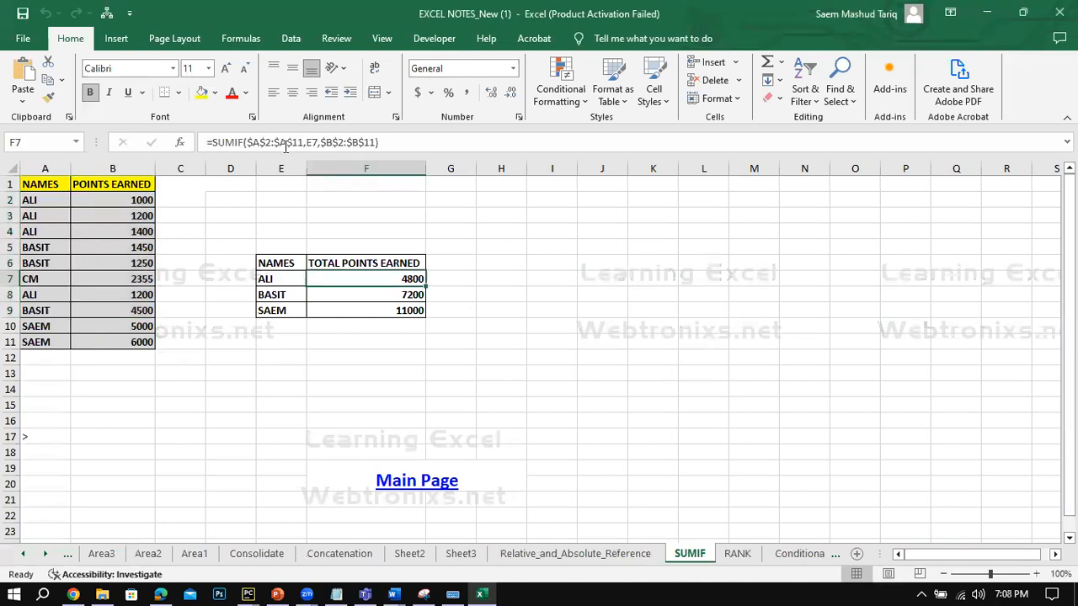
{"action": "left_click_drag", "start_coordinate": [286, 142], "coordinate": [235, 142]}
{"action": "double_click", "coordinate": [343, 142]}
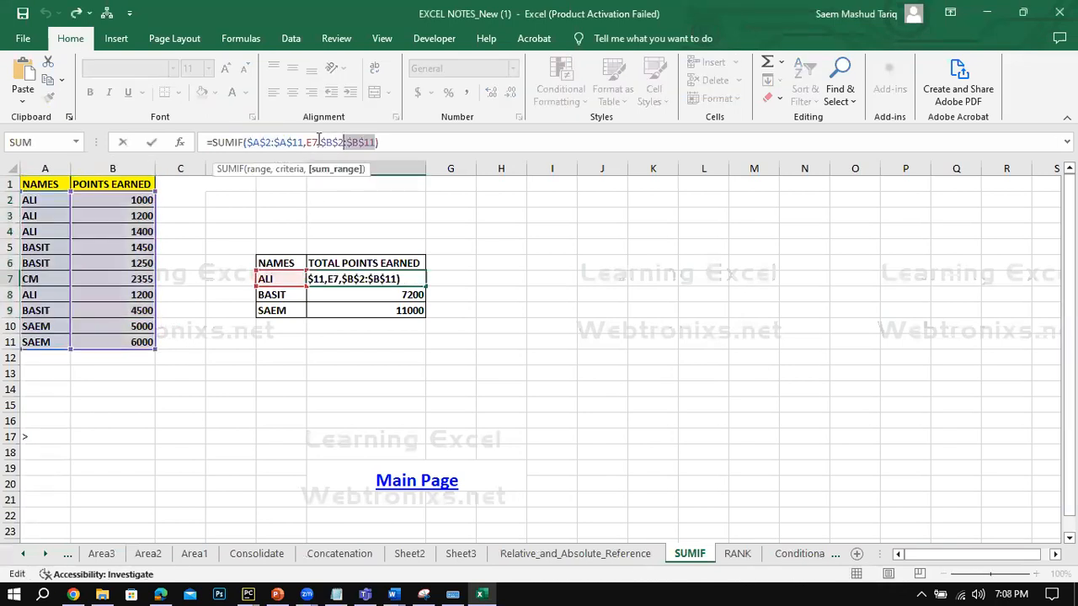
{"action": "left_click", "coordinate": [316, 141]}
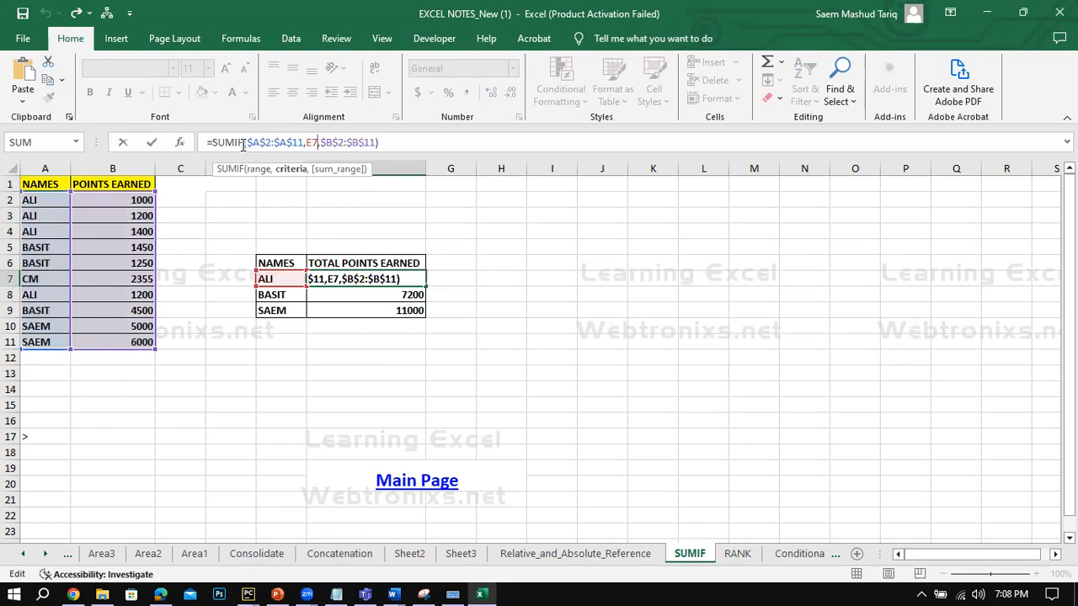
Step: Replace SUMIF with AVERAGEIF in cell F7, making the formula =AVERAGEIF($A$2:$A$11,E7,$B$2:$B$11)
{"action": "left_click_drag", "start_coordinate": [237, 141], "coordinate": [214, 143]}
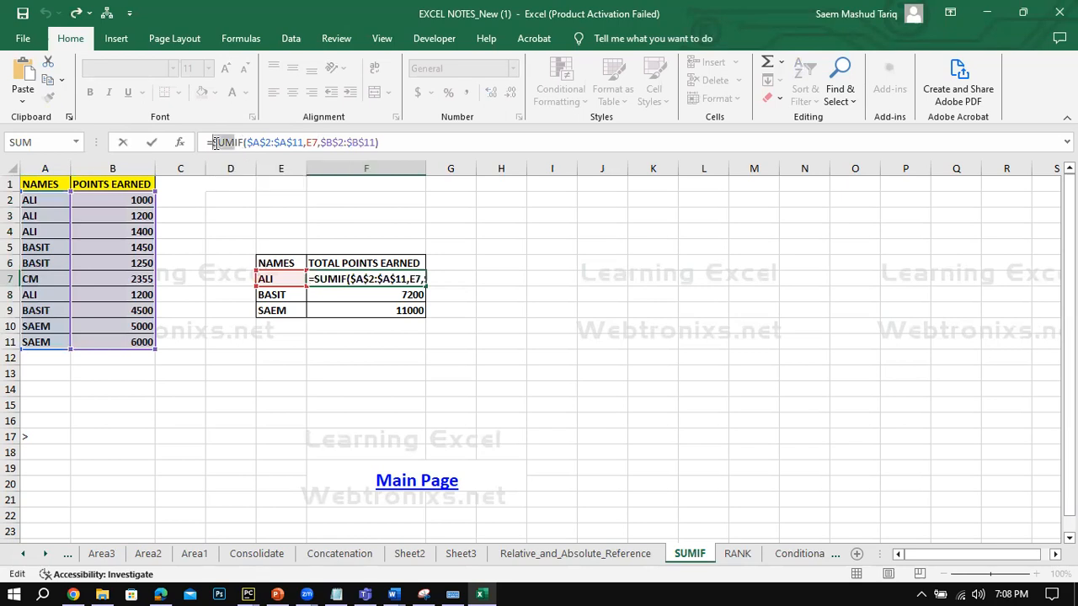
{"action": "type", "text": "av"}
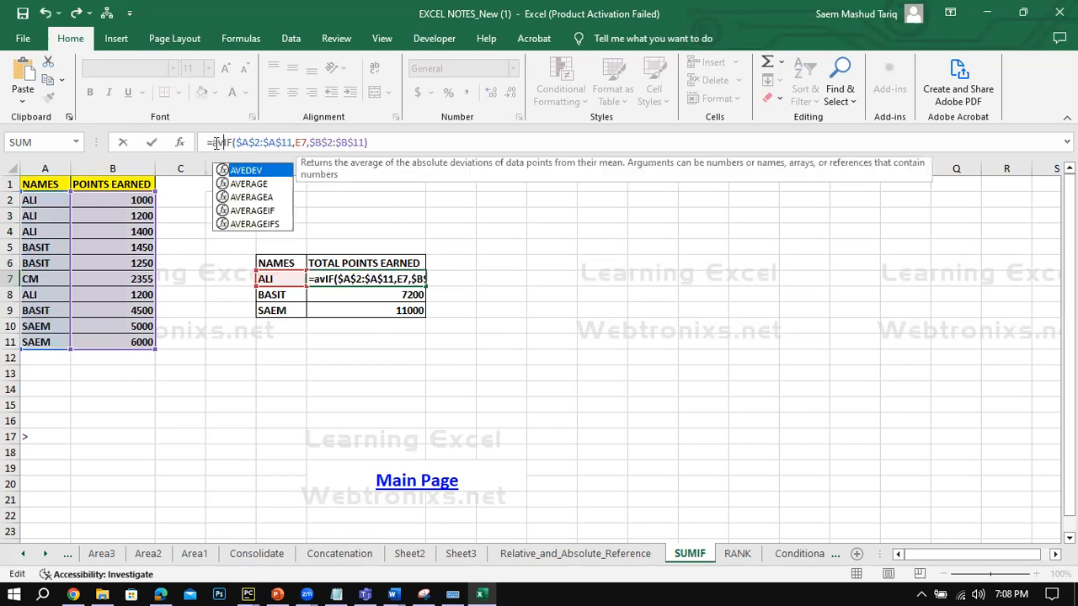
{"action": "double_click", "coordinate": [271, 209]}
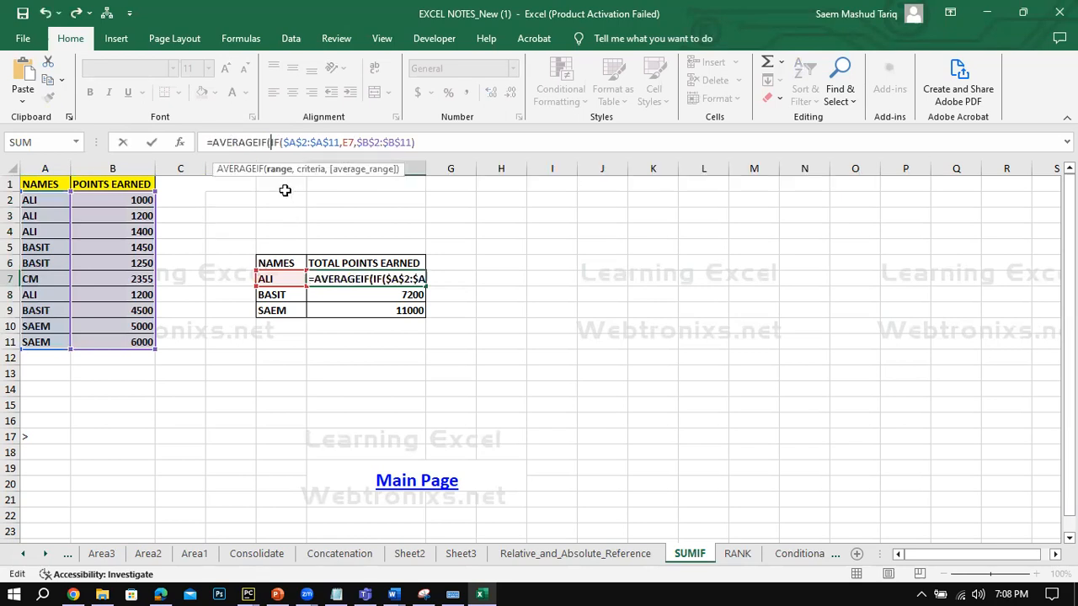
{"action": "left_click", "coordinate": [283, 142]}
{"action": "key", "text": "BackSpace"}
{"action": "key", "text": "BackSpace"}
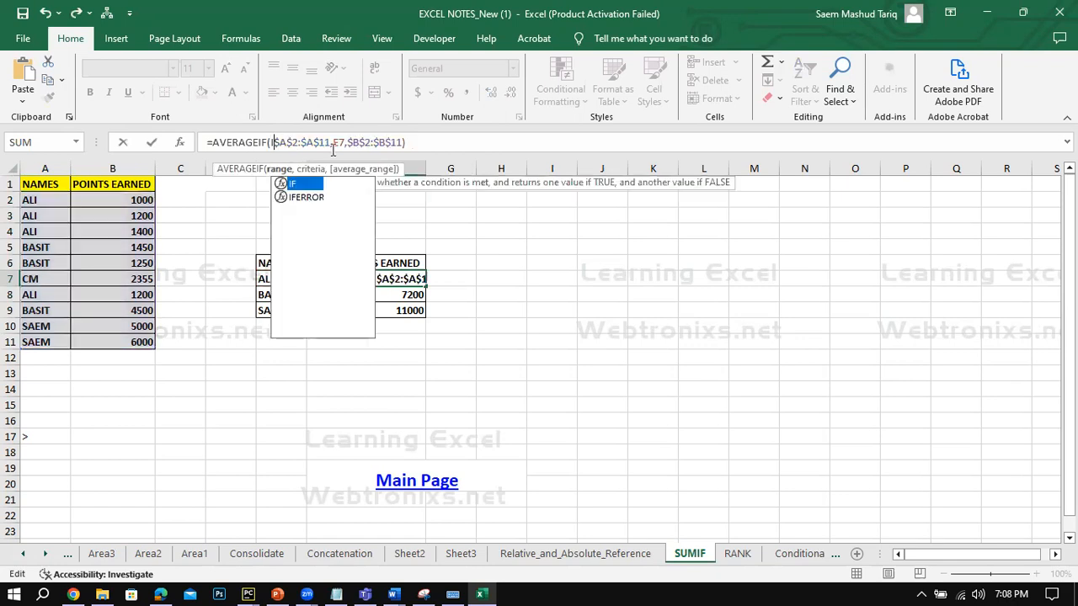
{"action": "key", "text": "BackSpace"}
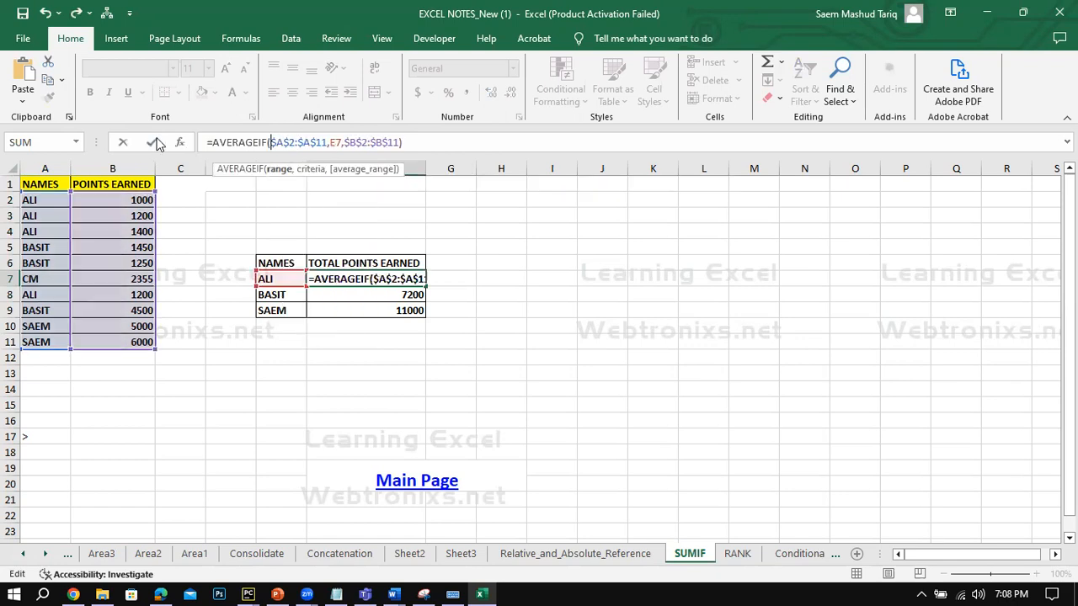
{"action": "key", "text": "ctrl+Return"}
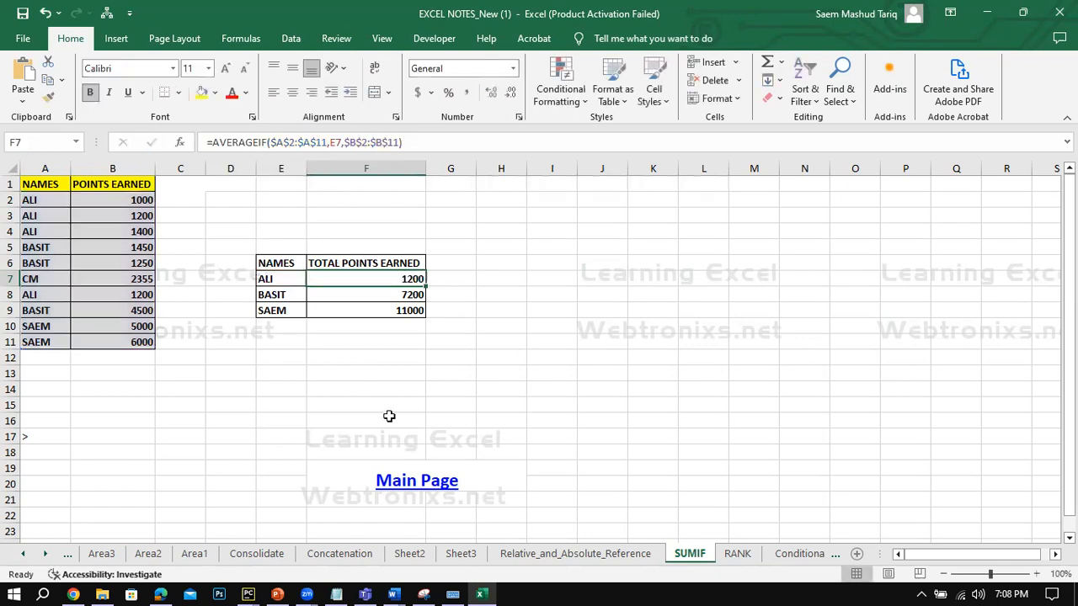
Step: Return to the main page and open the SumIfs example sheet from the AICT / IT functions list
{"action": "left_click", "coordinate": [413, 483]}
{"action": "scroll", "coordinate": [623, 400], "scroll_direction": "down", "scroll_amount": 2}
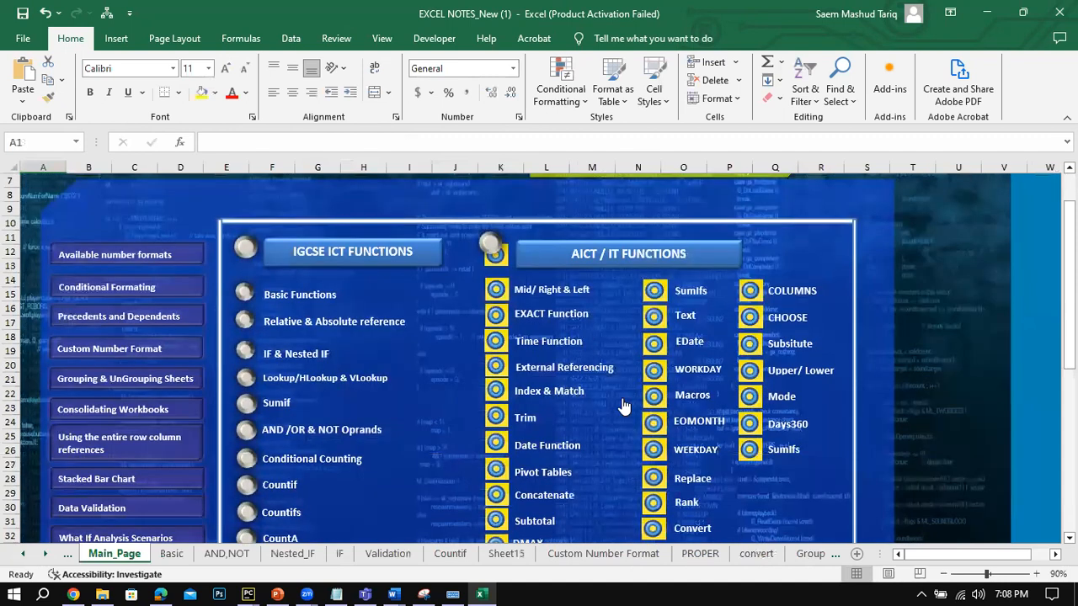
{"action": "left_click", "coordinate": [695, 295]}
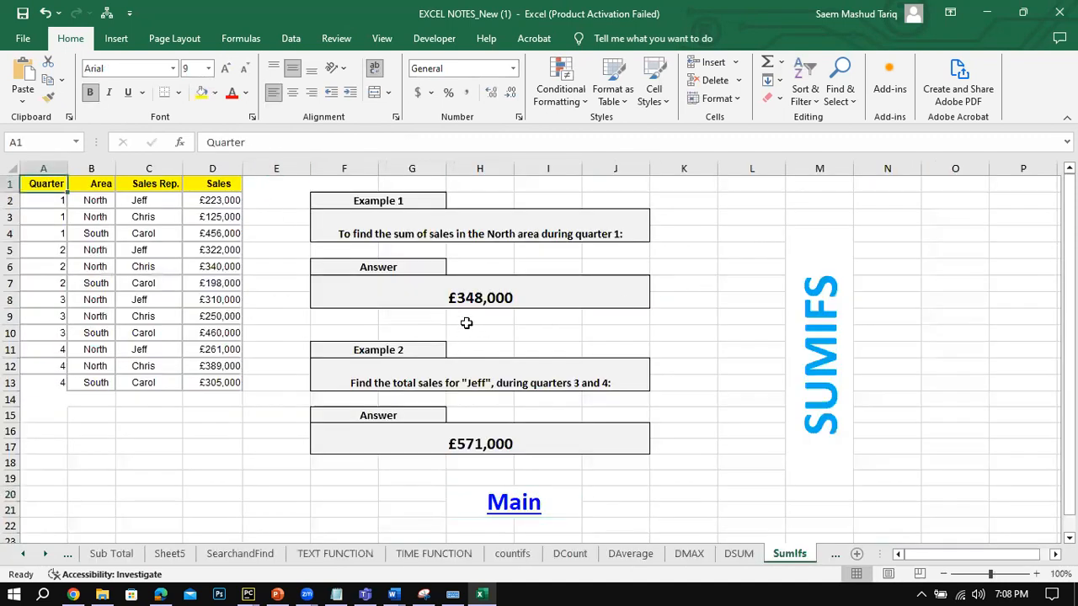
Step: Examine the Sales, Area and Quarter columns that feed Example 1, along with the formula in its answer cell F7
{"action": "left_click", "coordinate": [449, 293]}
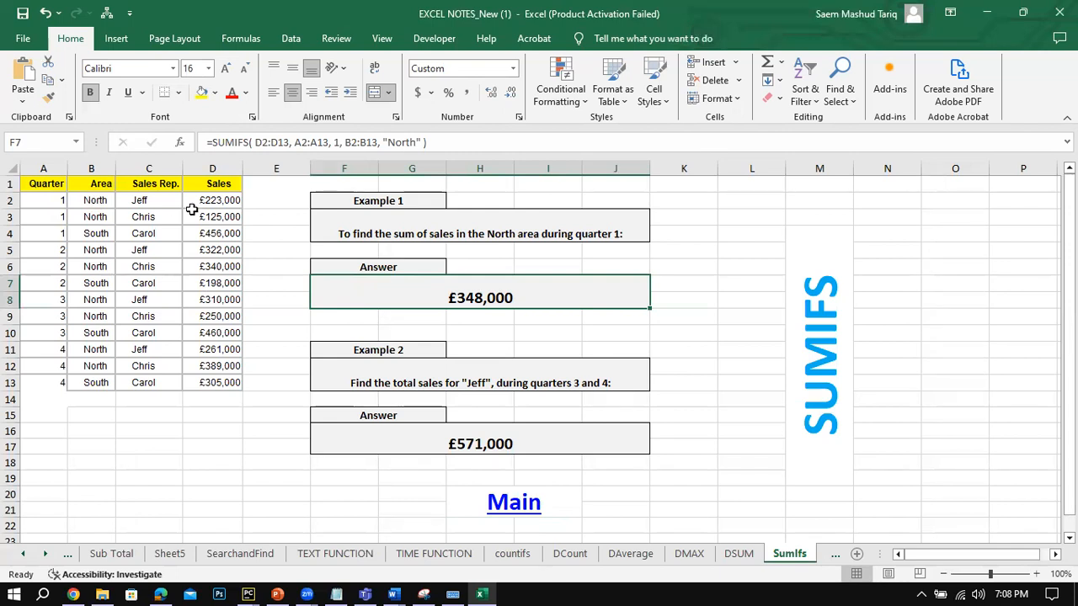
{"action": "left_click_drag", "start_coordinate": [210, 202], "coordinate": [215, 349]}
{"action": "left_click_drag", "start_coordinate": [96, 193], "coordinate": [91, 381]}
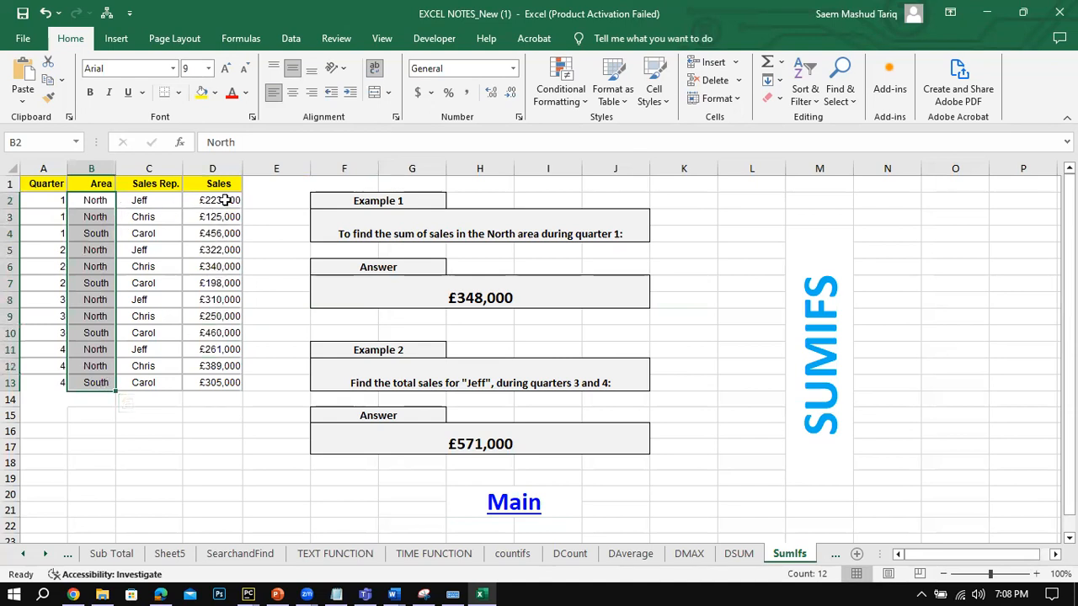
{"action": "left_click_drag", "start_coordinate": [212, 201], "coordinate": [215, 324]}
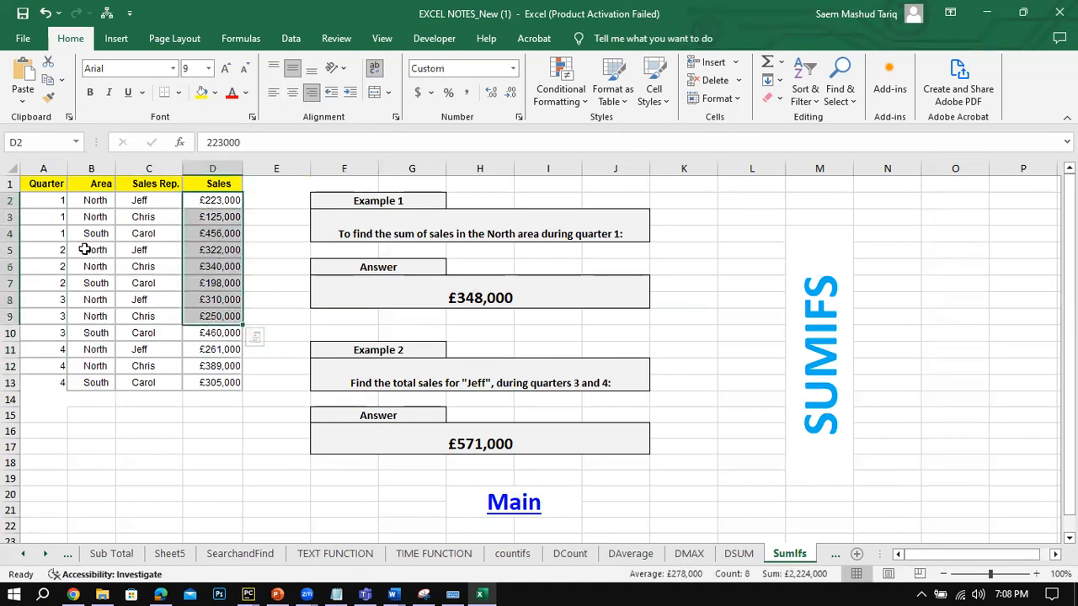
{"action": "left_click_drag", "start_coordinate": [93, 199], "coordinate": [89, 379]}
{"action": "left_click_drag", "start_coordinate": [51, 197], "coordinate": [60, 375]}
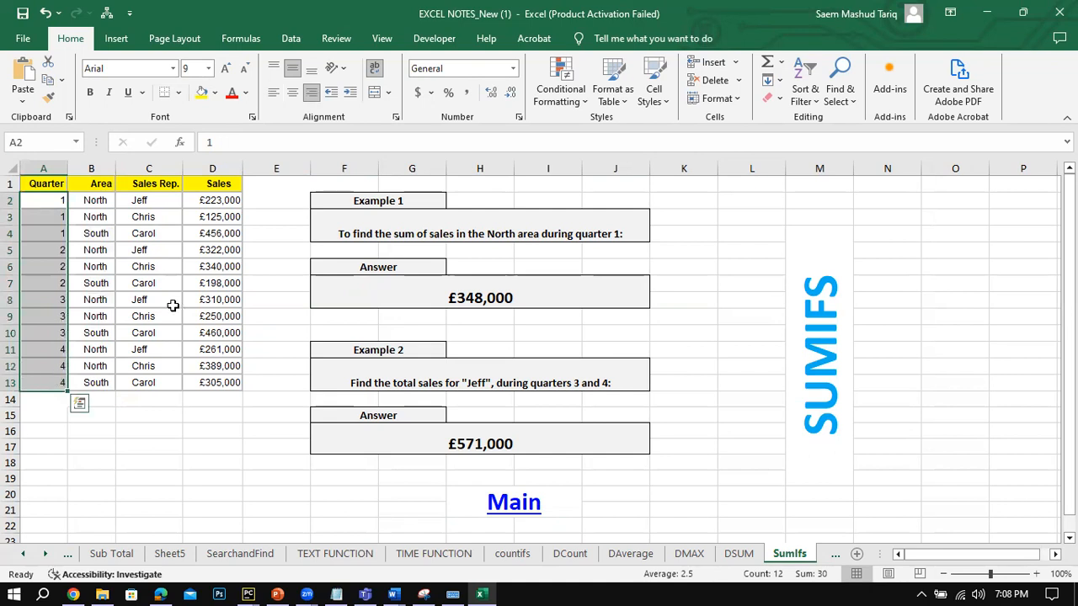
{"action": "left_click", "coordinate": [138, 268]}
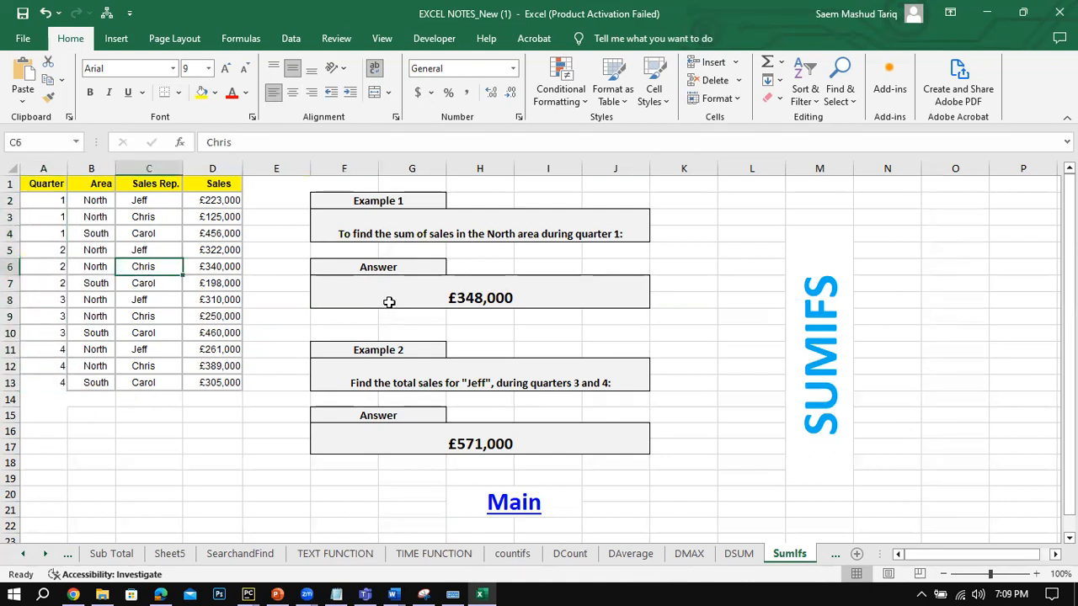
{"action": "left_click", "coordinate": [108, 233]}
{"action": "left_click_drag", "start_coordinate": [93, 202], "coordinate": [91, 317]}
{"action": "left_click_drag", "start_coordinate": [56, 201], "coordinate": [46, 272]}
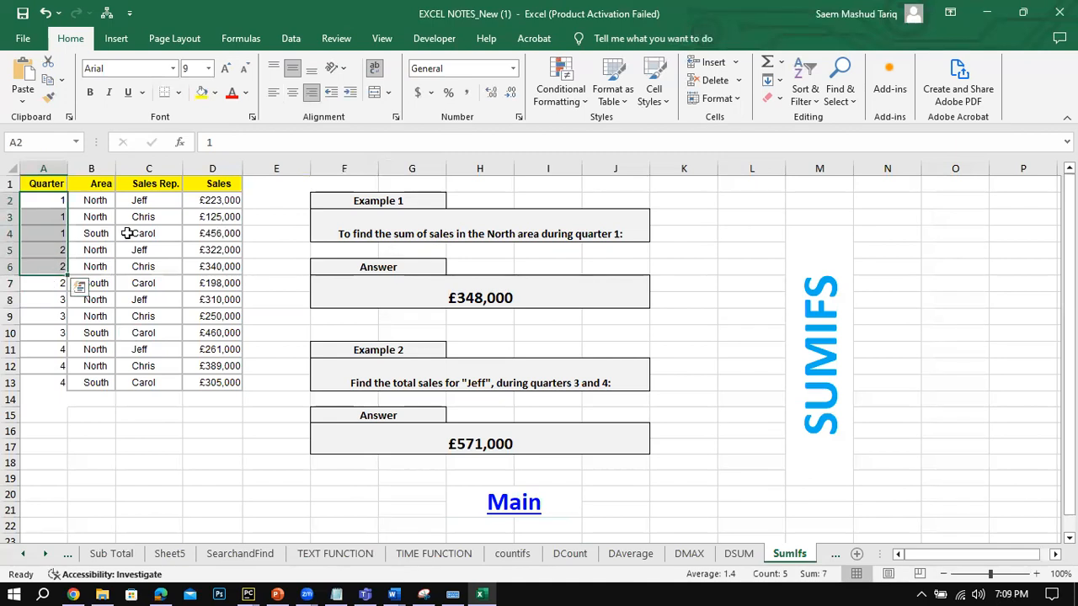
{"action": "left_click_drag", "start_coordinate": [205, 201], "coordinate": [209, 239]}
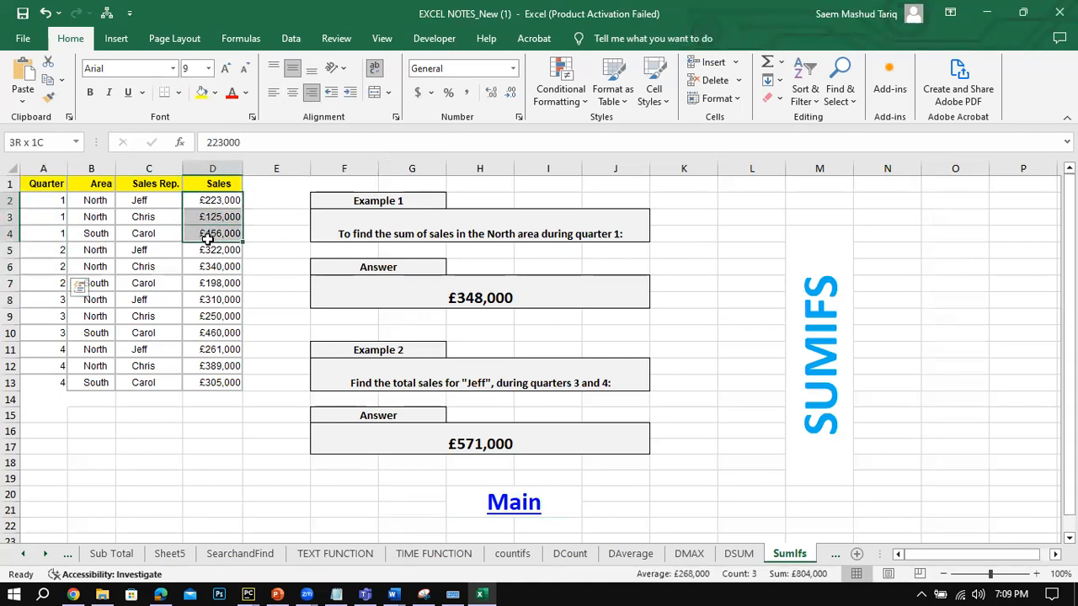
{"action": "left_click", "coordinate": [363, 291]}
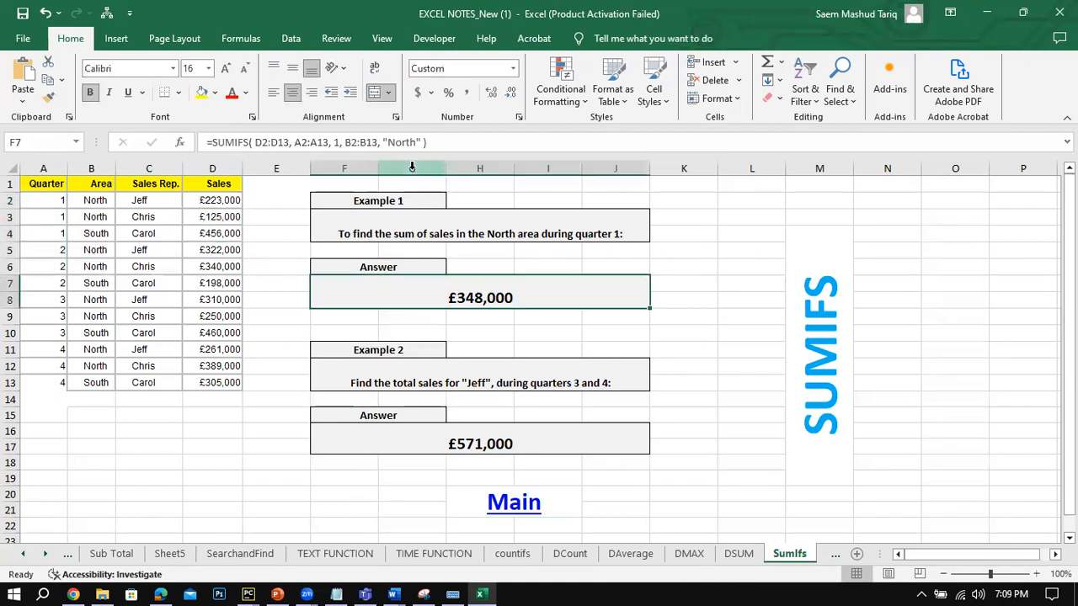
Step: Inspect each argument of Example 1's SUMIFS formula: sum range D2:D13, criteria range A2:A13 with 1, and B2:B13 with "North"
{"action": "left_click", "coordinate": [255, 143]}
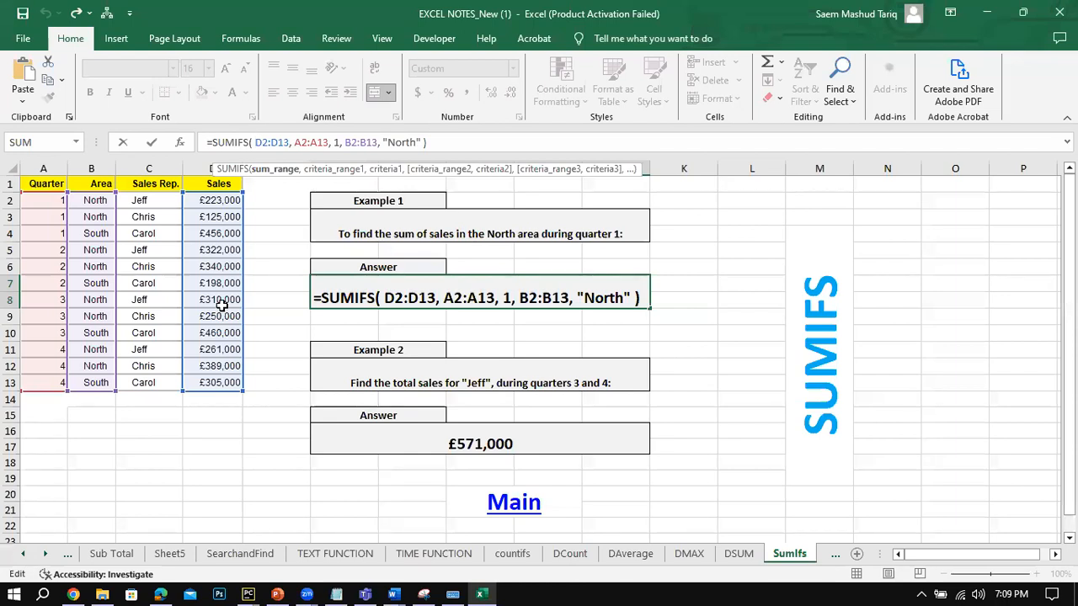
{"action": "left_click", "coordinate": [295, 143]}
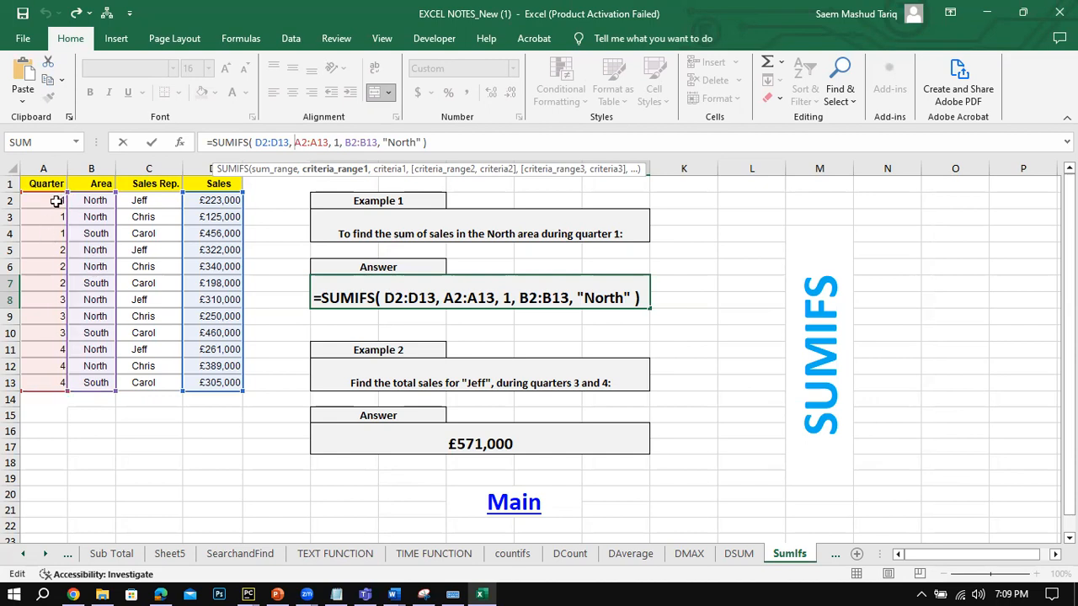
{"action": "left_click", "coordinate": [336, 142]}
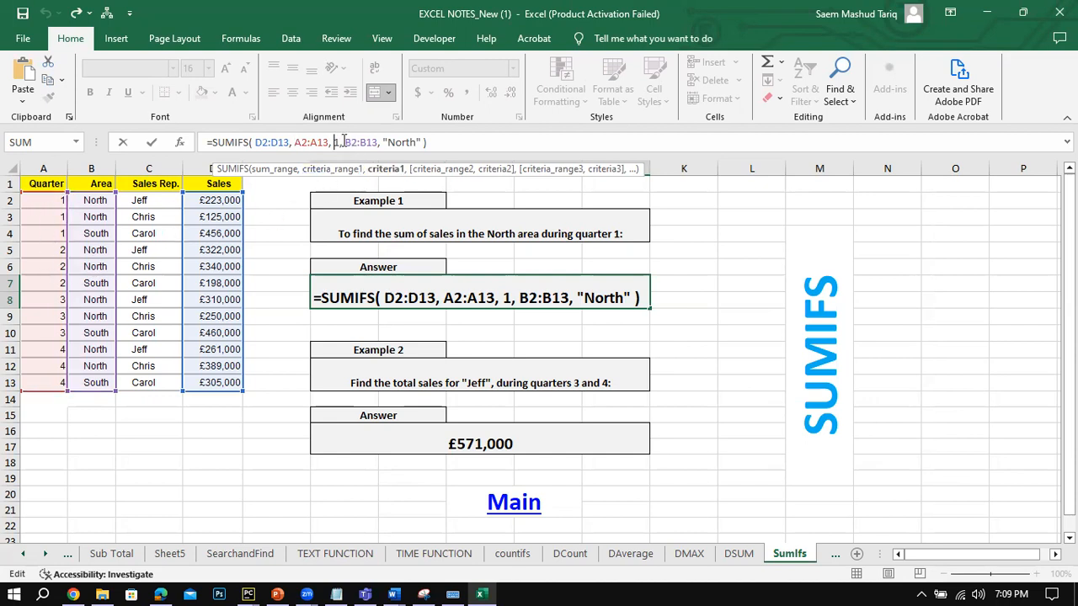
{"action": "left_click", "coordinate": [345, 143]}
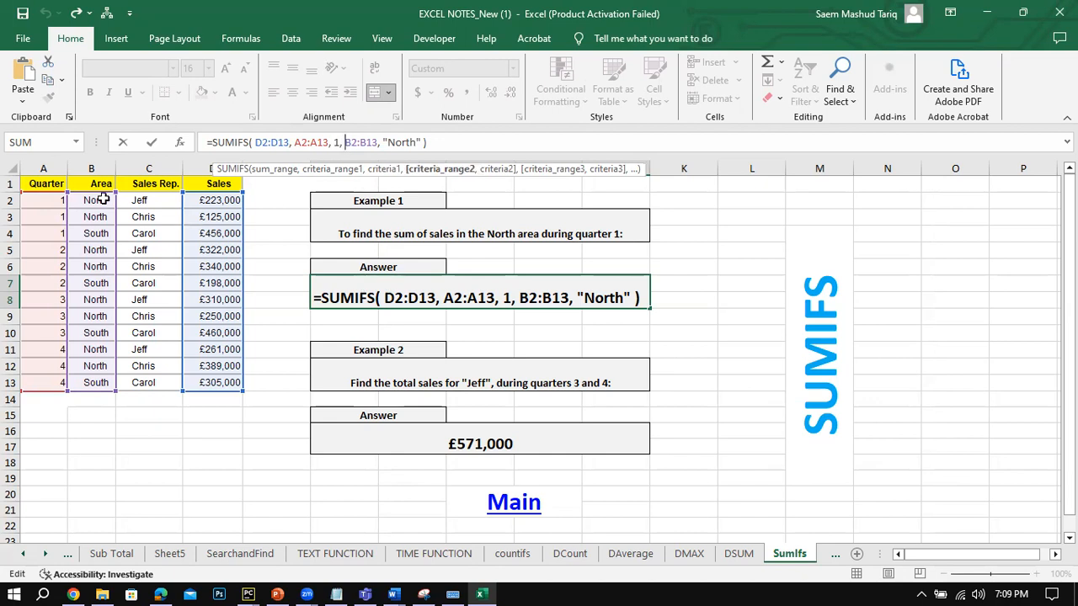
{"action": "left_click", "coordinate": [413, 142]}
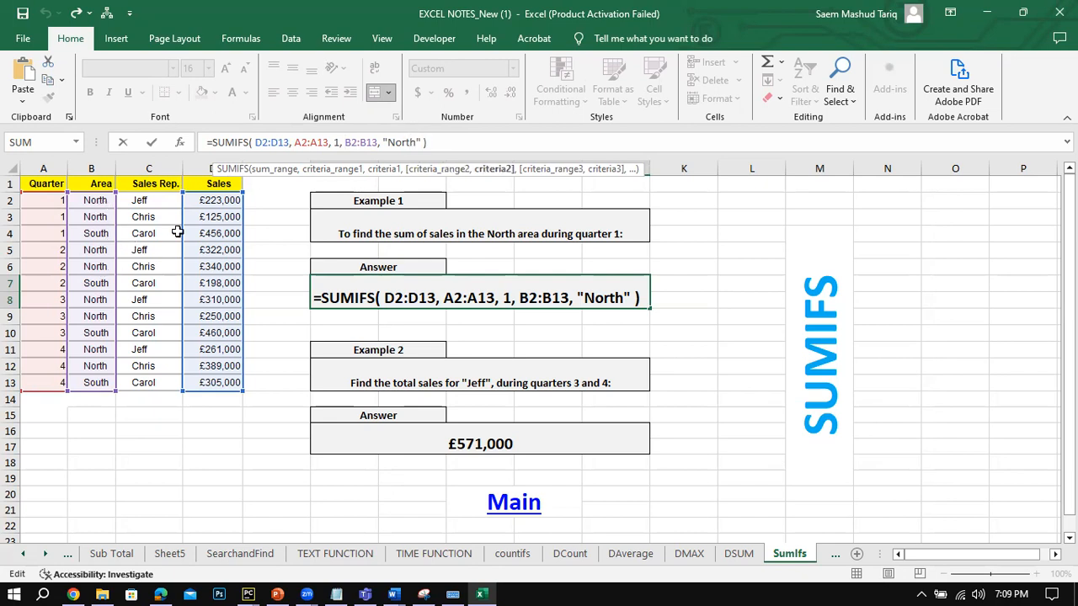
{"action": "left_click", "coordinate": [297, 142]}
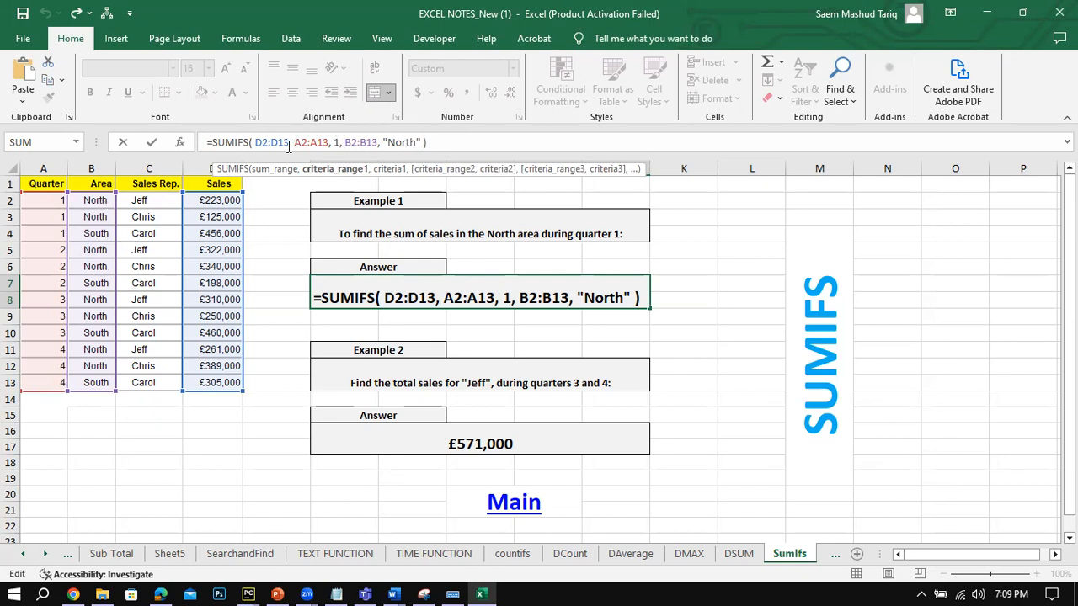
{"action": "left_click", "coordinate": [151, 142]}
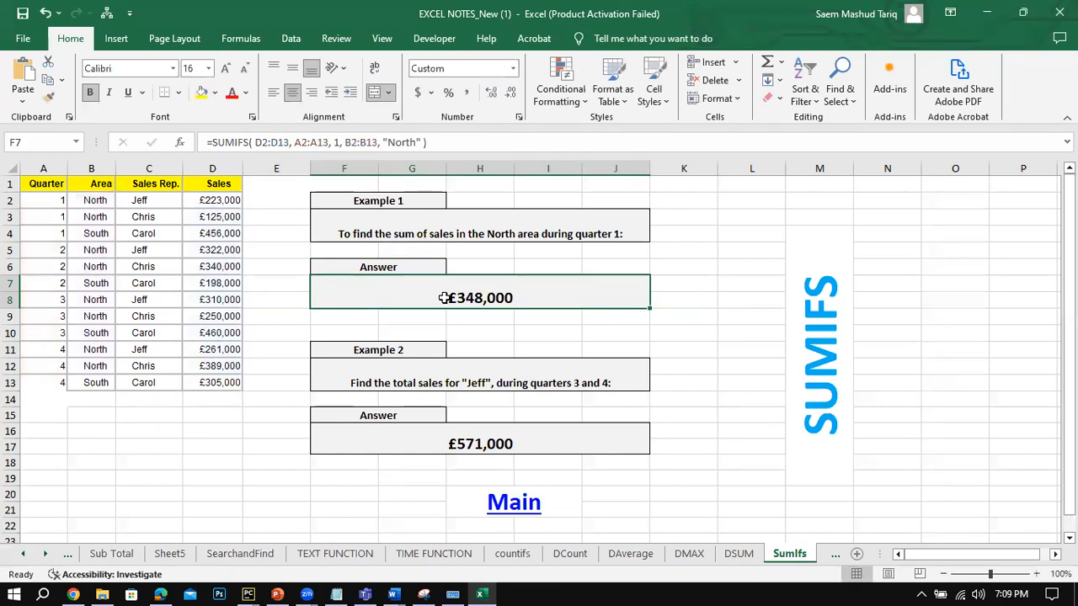
Step: Check the quarter, area and sales values in rows 2 and 3 against the Example 1 criteria
{"action": "left_click", "coordinate": [147, 218]}
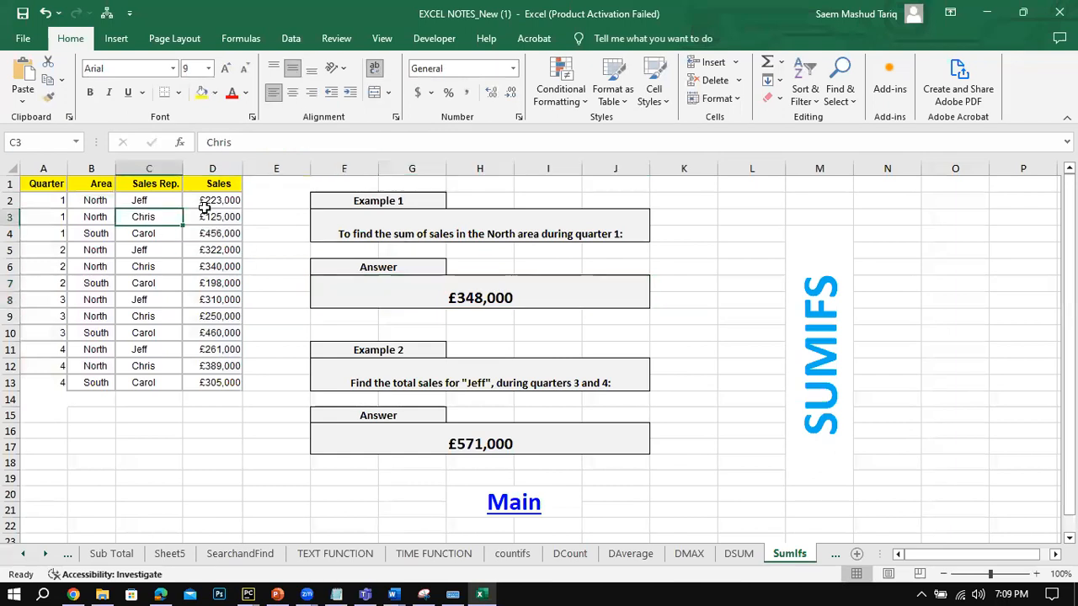
{"action": "left_click", "coordinate": [50, 199]}
{"action": "left_click", "coordinate": [90, 202]}
{"action": "left_click", "coordinate": [205, 199]}
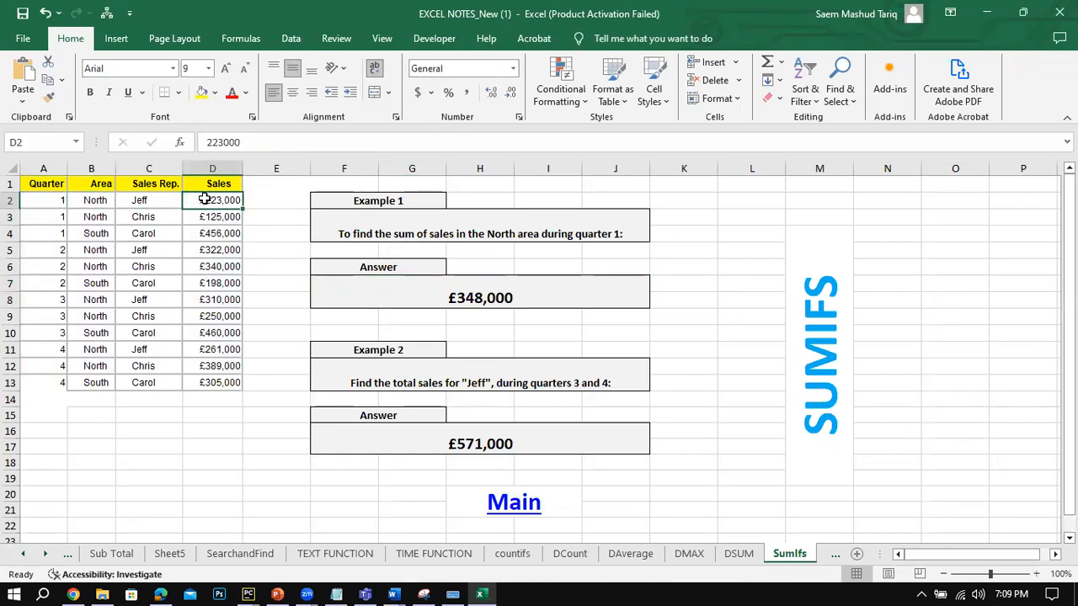
{"action": "left_click", "coordinate": [50, 216]}
{"action": "left_click", "coordinate": [91, 217]}
{"action": "left_click", "coordinate": [208, 217]}
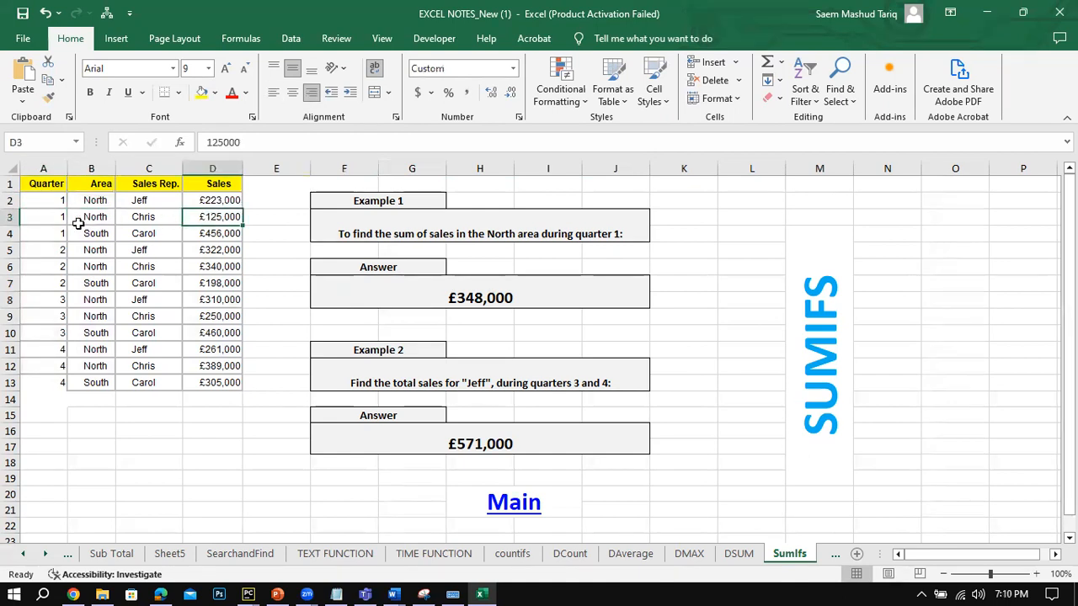
Step: Check rows 4 and 5 against the quarter 1 and North criteria, and compare the matching sales with Example 1's answer
{"action": "left_click", "coordinate": [50, 232]}
{"action": "left_click", "coordinate": [103, 233]}
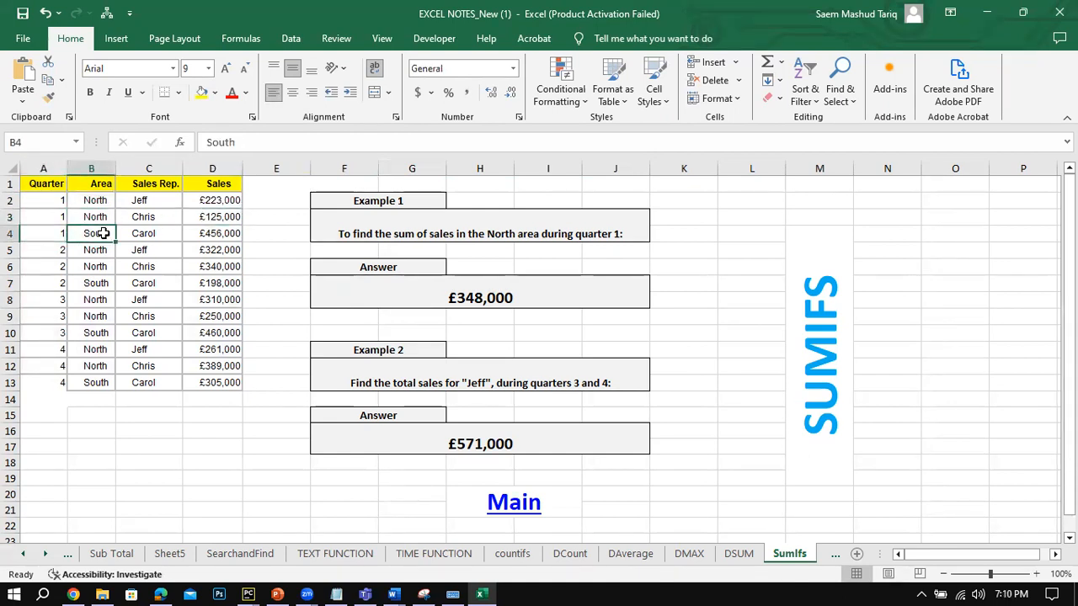
{"action": "left_click", "coordinate": [91, 249]}
{"action": "left_click", "coordinate": [53, 249]}
{"action": "left_click_drag", "start_coordinate": [59, 204], "coordinate": [221, 217]}
{"action": "left_click", "coordinate": [219, 200]}
{"action": "left_click", "coordinate": [418, 285]}
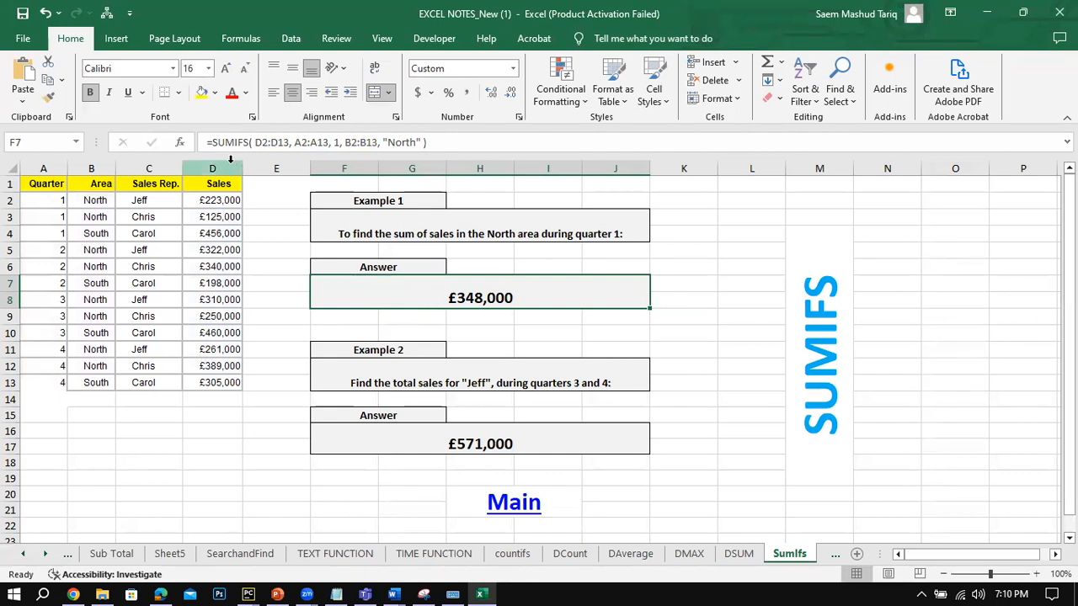
Step: Change Example 1's answer formula in F7 from SUMIFS to AVERAGEIFS, keeping the same ranges and criteria
{"action": "left_click", "coordinate": [216, 141]}
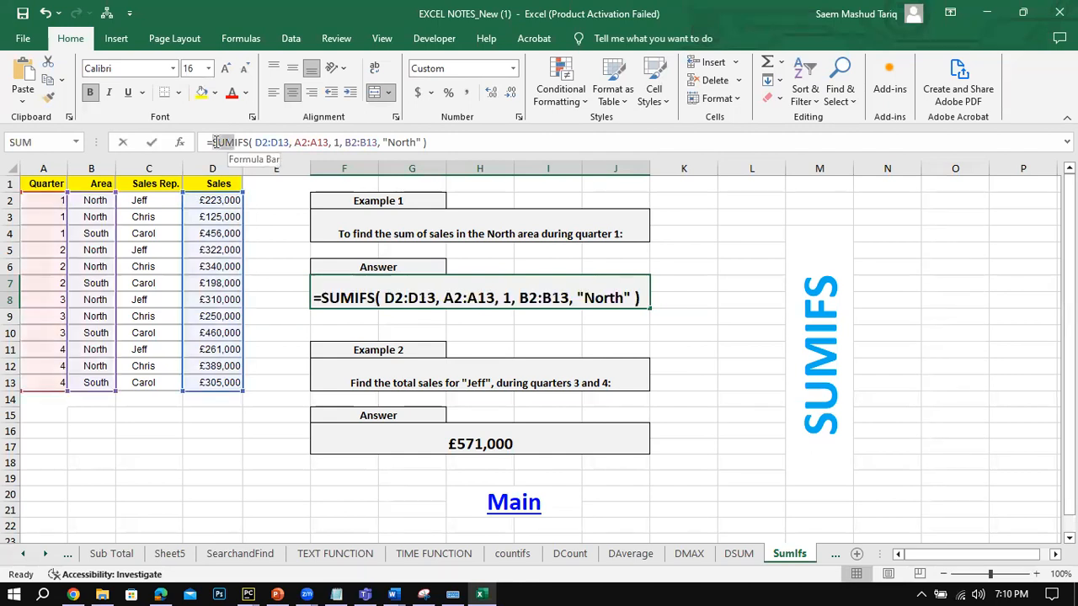
{"action": "type", "text": "average"}
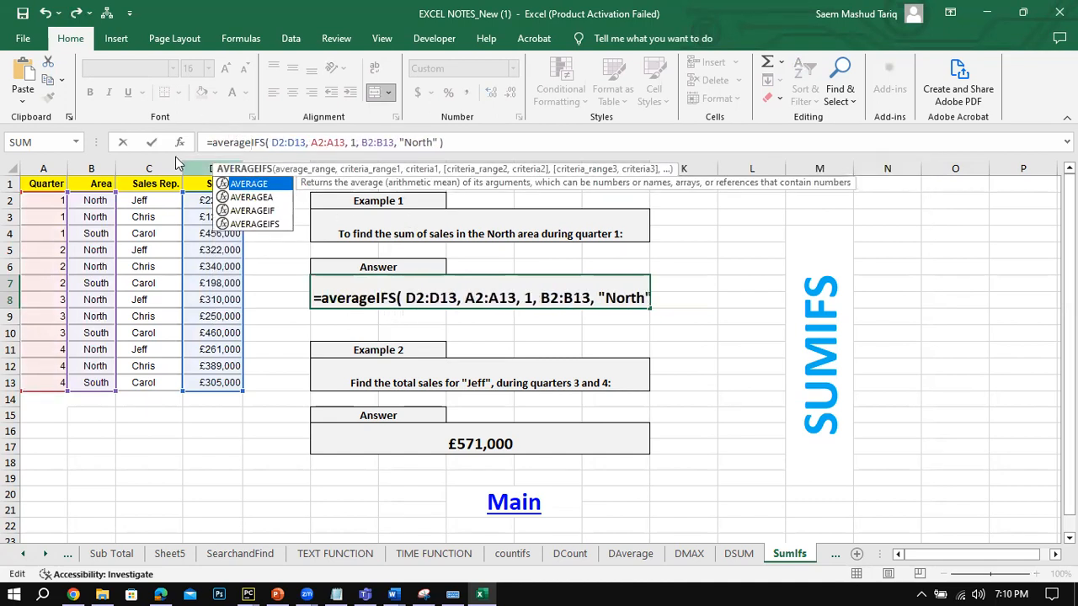
{"action": "left_click", "coordinate": [151, 142]}
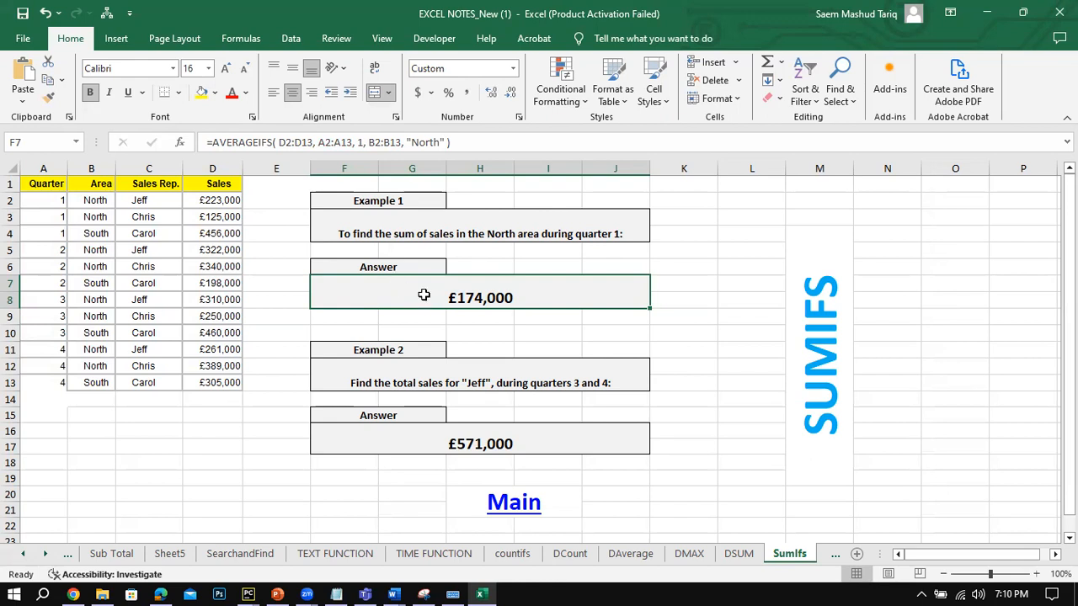
Step: Return to the main page and open the Mid/ Right & Left example sheet
{"action": "left_click", "coordinate": [521, 504]}
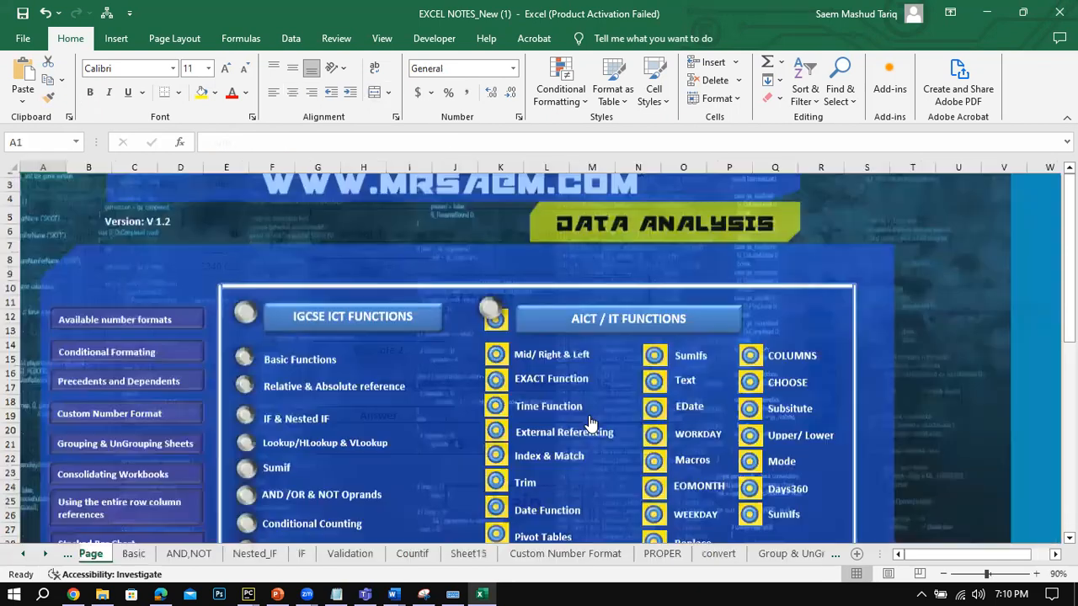
{"action": "scroll", "coordinate": [581, 408], "scroll_direction": "down", "scroll_amount": 3}
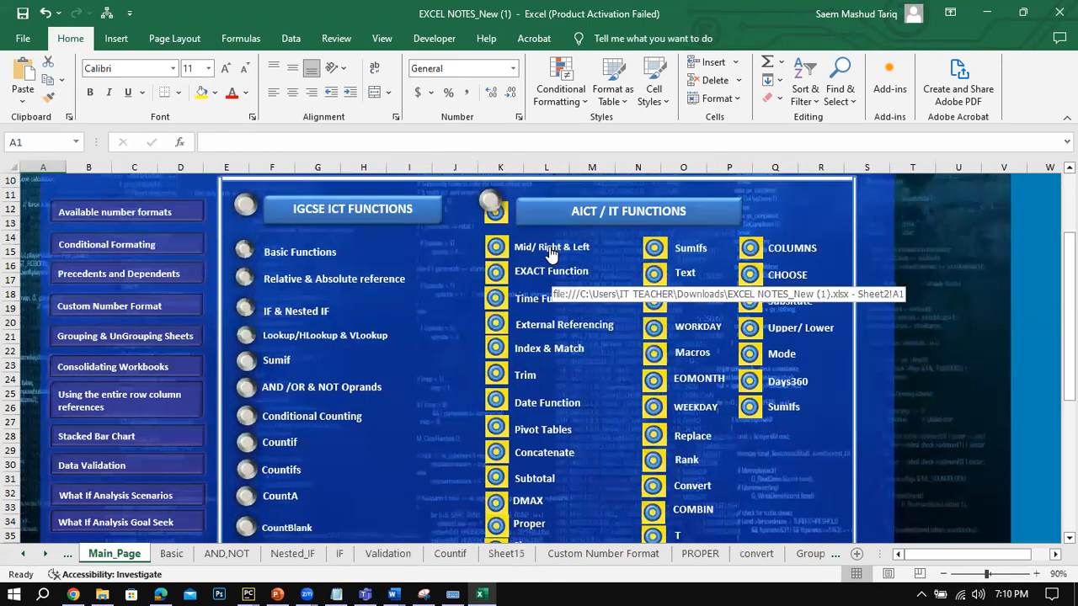
{"action": "left_click", "coordinate": [551, 253]}
Step: Look through the MID, LEFT and RIGHT formulas in cells B4 to B6
{"action": "left_click", "coordinate": [111, 236]}
{"action": "left_click", "coordinate": [109, 254]}
{"action": "left_click", "coordinate": [109, 274]}
{"action": "left_click", "coordinate": [113, 233]}
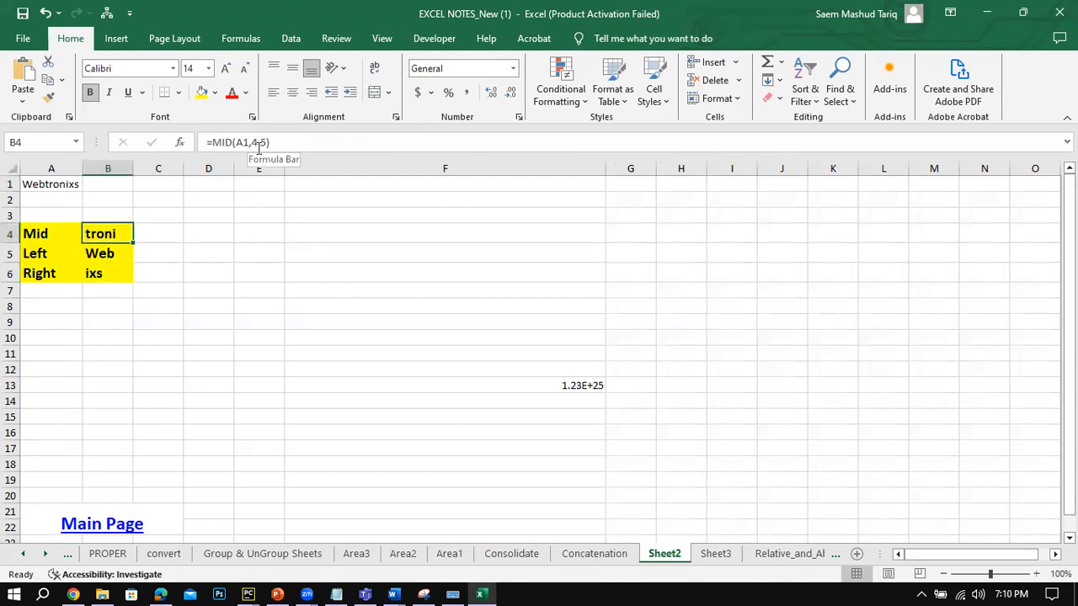
{"action": "left_click", "coordinate": [106, 251]}
{"action": "left_click", "coordinate": [114, 276]}
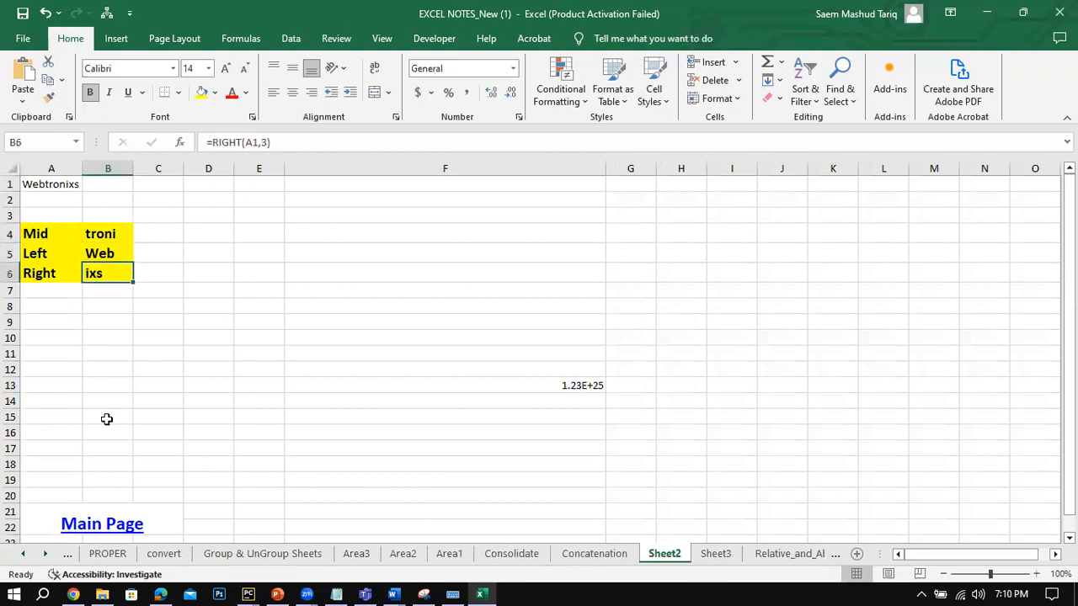
Step: Go back to the main page and open the SearchandFind sheet further along the workbook
{"action": "left_click", "coordinate": [105, 525]}
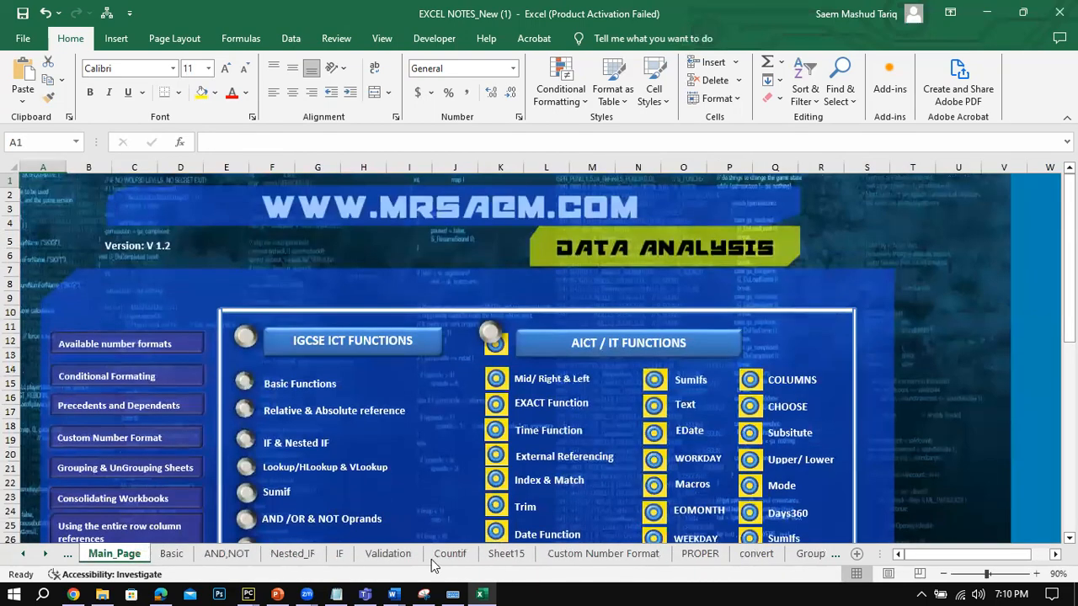
{"action": "left_click", "coordinate": [45, 554]}
{"action": "left_click", "coordinate": [45, 554]}
{"action": "left_click", "coordinate": [46, 554]}
{"action": "left_click", "coordinate": [45, 554]}
{"action": "left_click", "coordinate": [46, 554]}
{"action": "left_click", "coordinate": [45, 554]}
{"action": "left_click", "coordinate": [45, 554]}
{"action": "left_click", "coordinate": [46, 554]}
{"action": "left_click", "coordinate": [45, 554]}
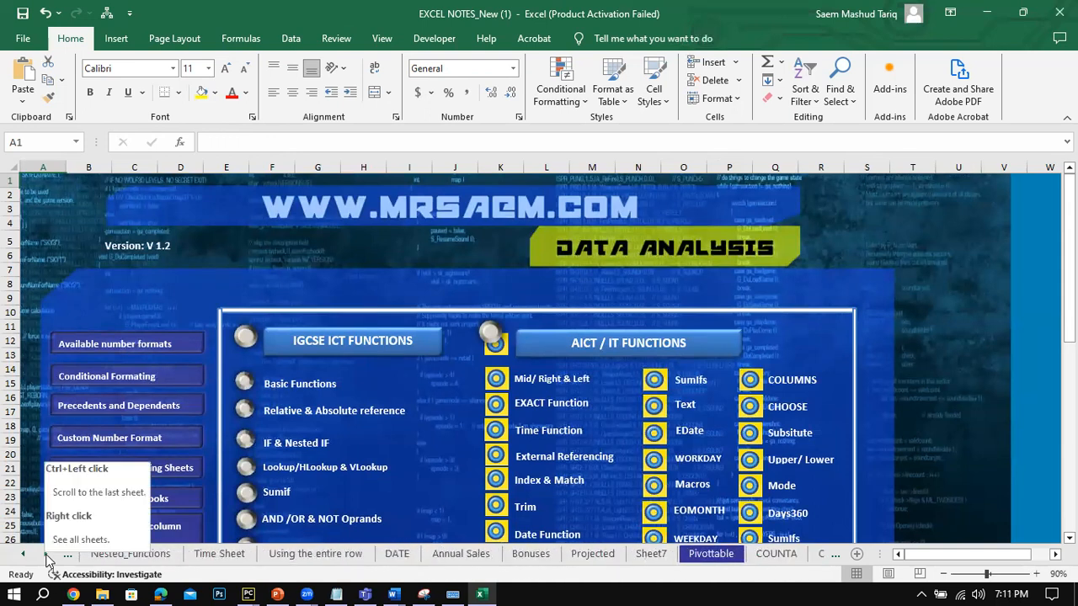
{"action": "left_click", "coordinate": [45, 554]}
{"action": "left_click", "coordinate": [45, 554]}
{"action": "left_click", "coordinate": [46, 554]}
{"action": "left_click", "coordinate": [46, 556]}
{"action": "left_click", "coordinate": [45, 556]}
{"action": "left_click", "coordinate": [45, 556]}
{"action": "left_click", "coordinate": [45, 556]}
{"action": "left_click", "coordinate": [45, 555]}
{"action": "left_click", "coordinate": [533, 556]}
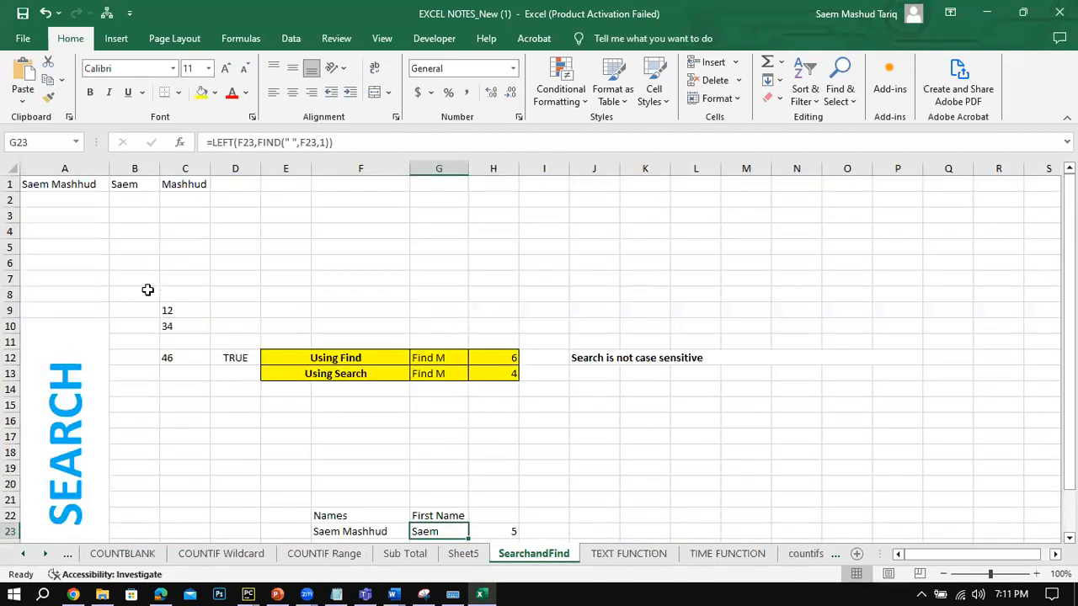
Step: Check the FIND formula in H12 and delete the blank rows 2 to 8 above the examples
{"action": "left_click", "coordinate": [507, 358]}
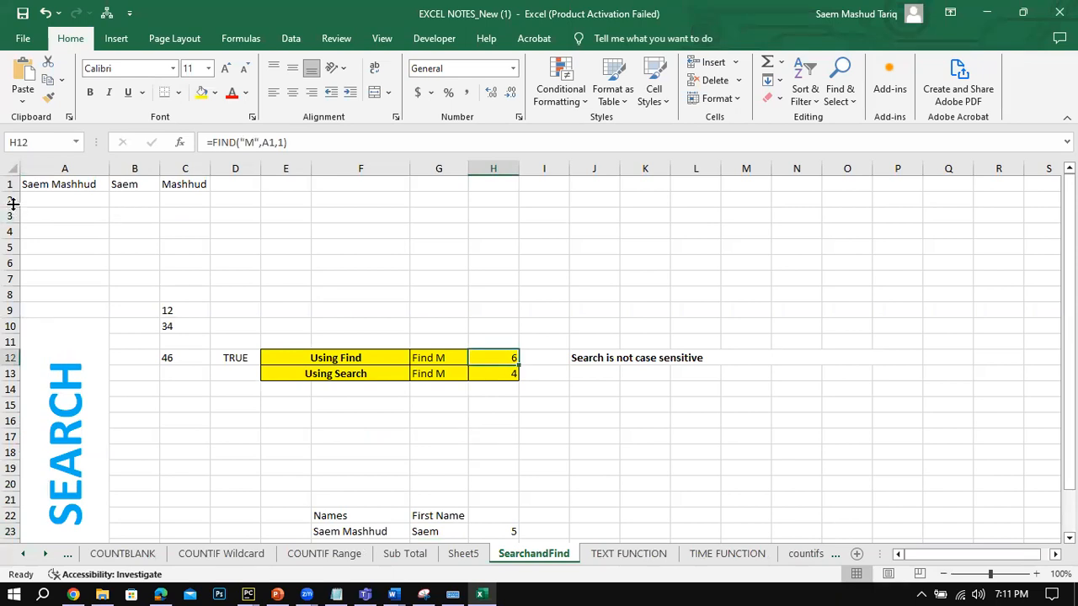
{"action": "left_click_drag", "start_coordinate": [9, 200], "coordinate": [6, 289]}
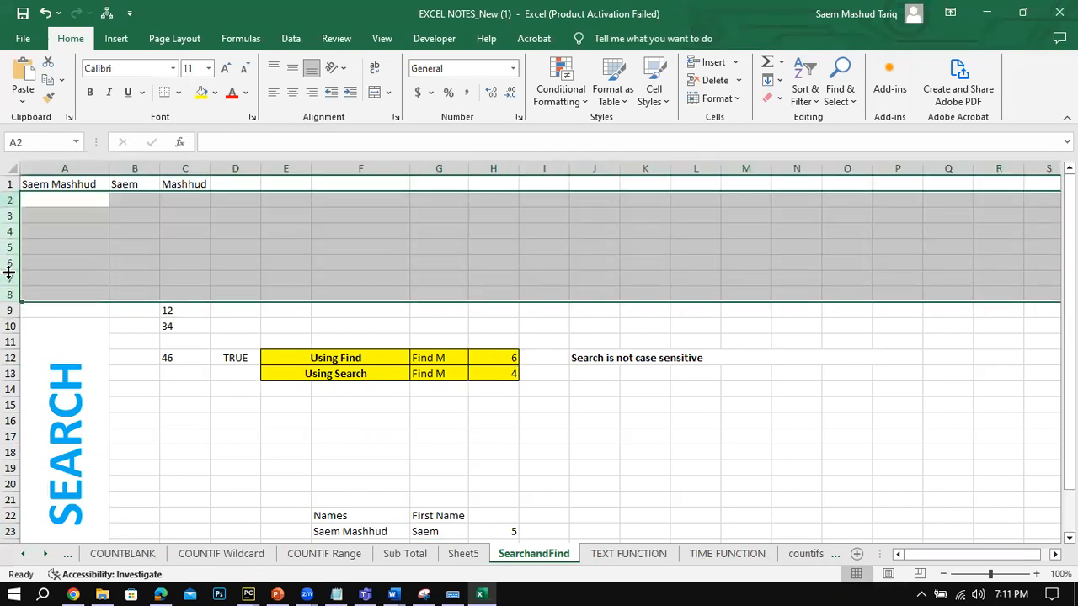
{"action": "right_click", "coordinate": [9, 278]}
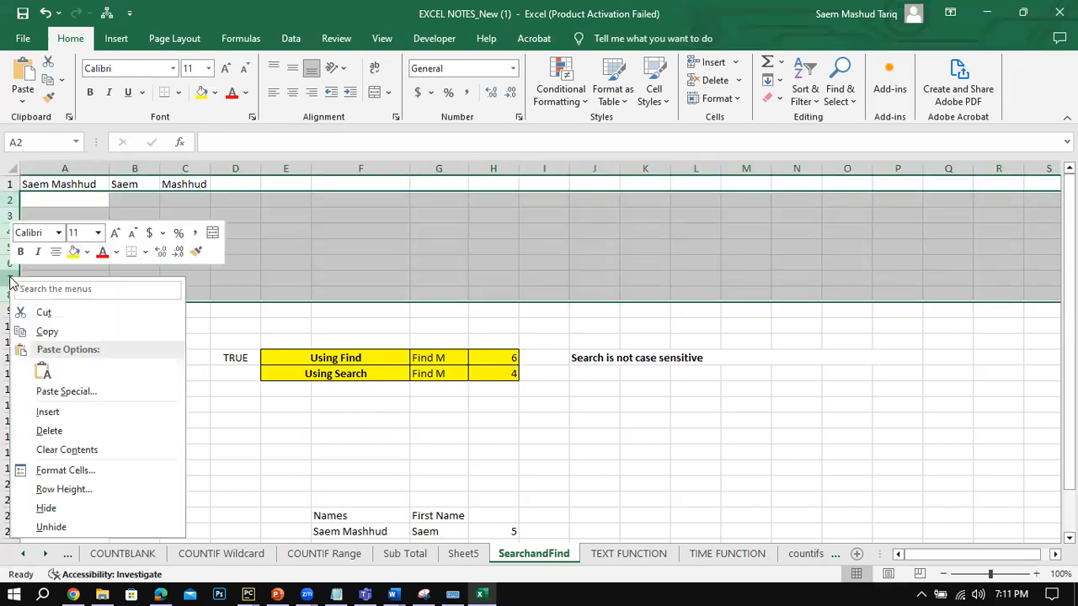
{"action": "left_click", "coordinate": [49, 430]}
Step: Enlarge the sheet to 120% and inspect the FIND formula in H5
{"action": "left_click", "coordinate": [1035, 575]}
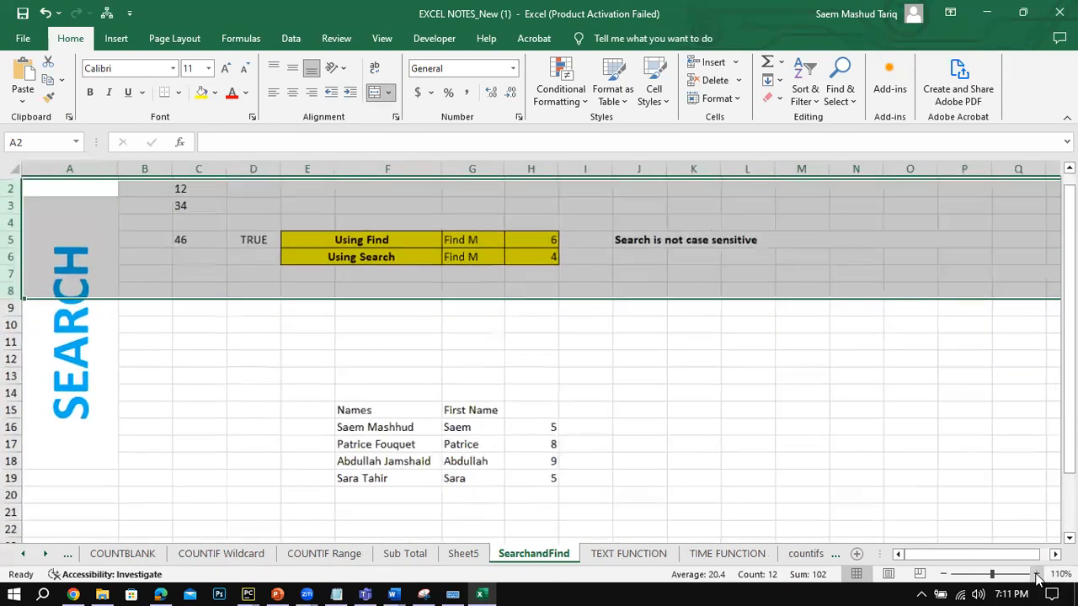
{"action": "left_click", "coordinate": [1036, 574]}
{"action": "scroll", "coordinate": [621, 401], "scroll_direction": "up", "scroll_amount": 1}
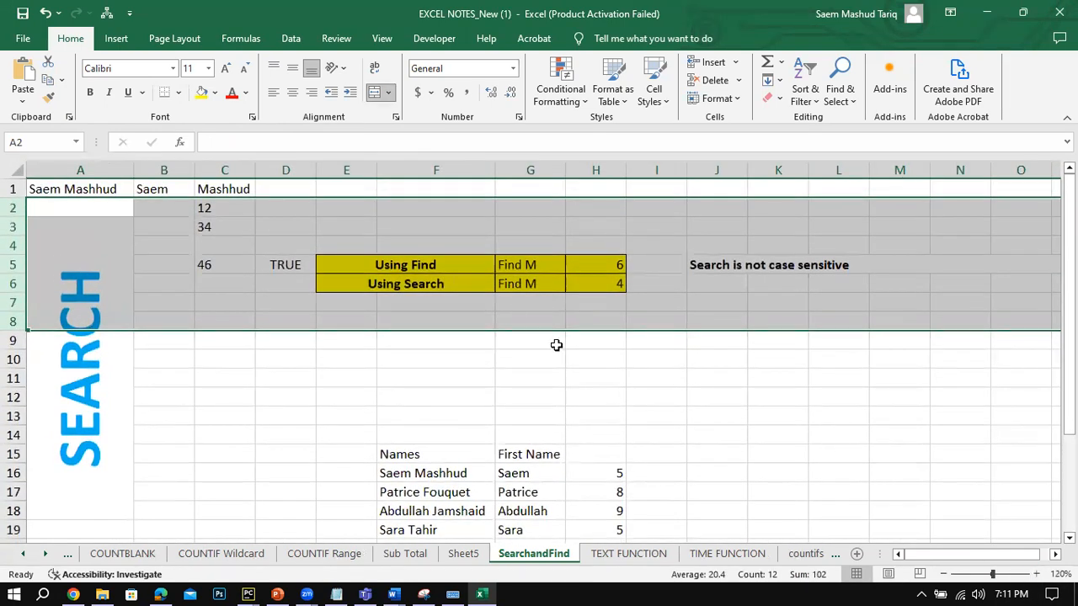
{"action": "left_click", "coordinate": [586, 272]}
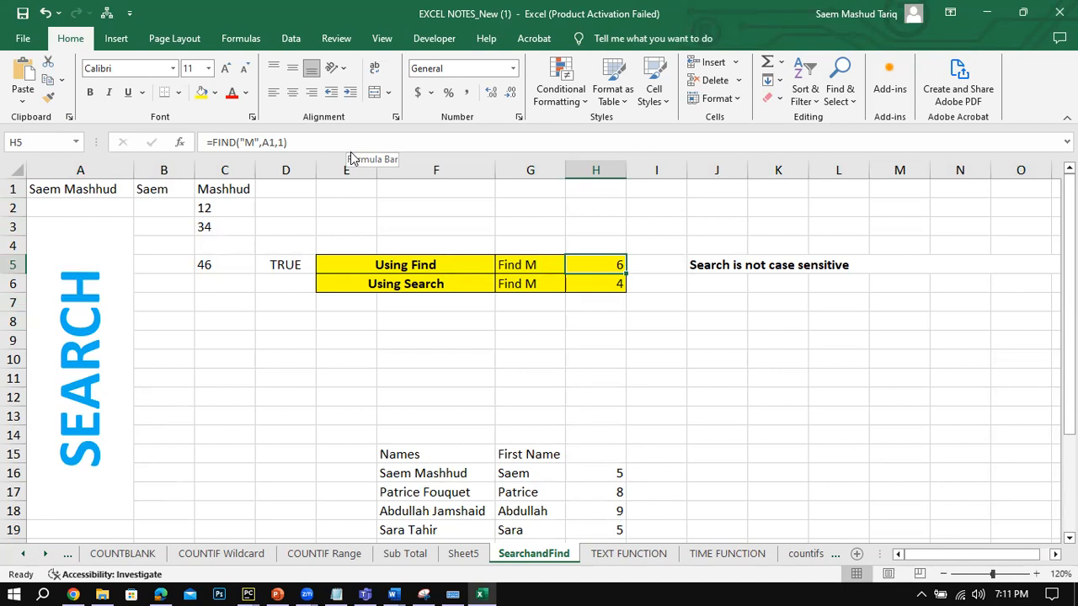
{"action": "key", "text": "Down"}
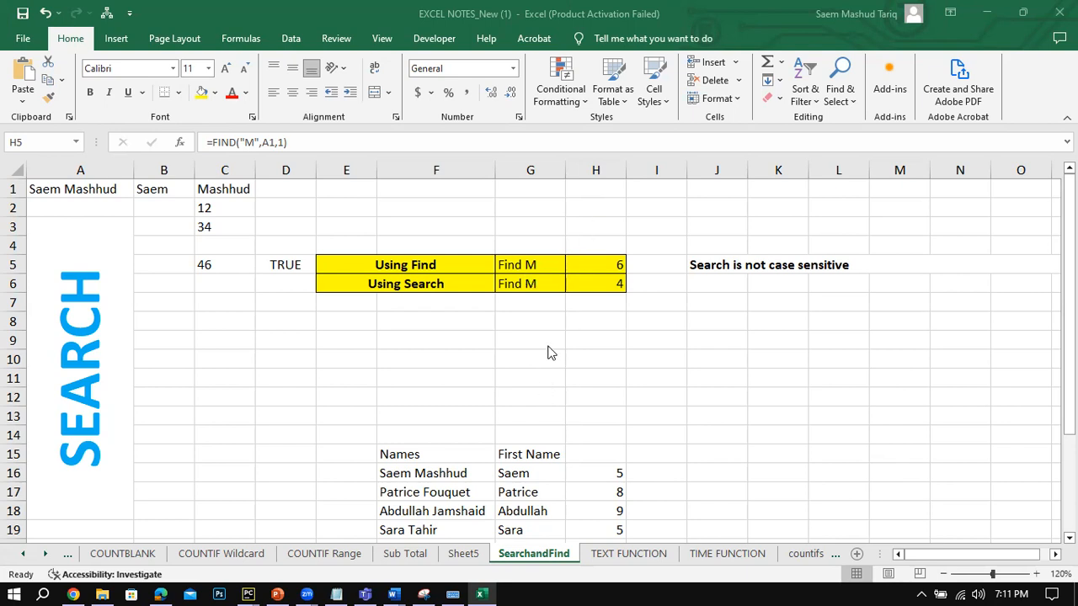
Step: Return to the Mid/ Right & Left sheet by way of the COUNTIF Wildcard sheet and main page, and narrow column B slightly
{"action": "left_click", "coordinate": [222, 553]}
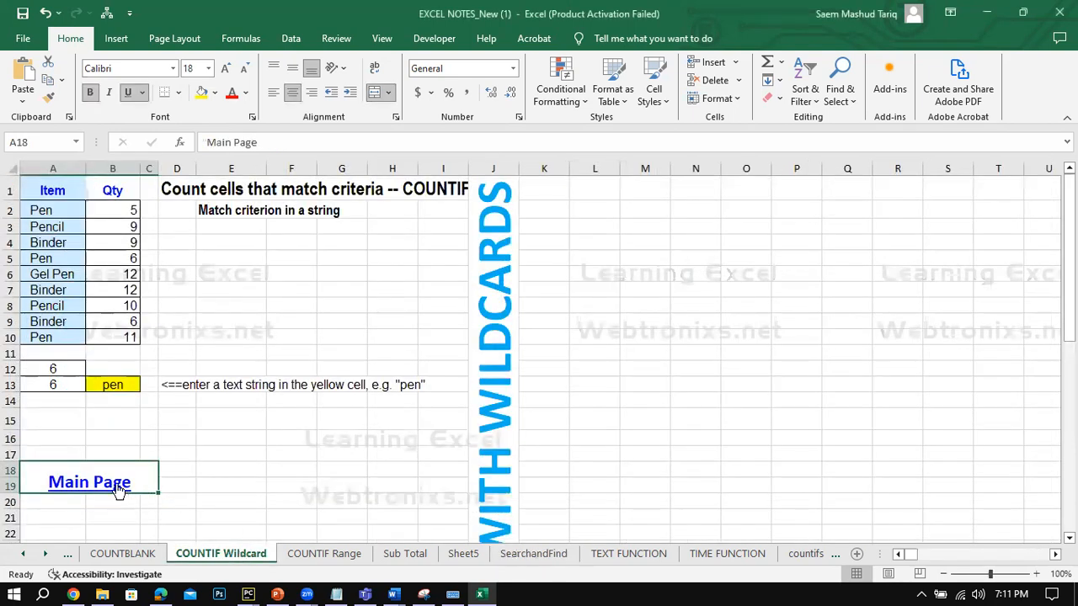
{"action": "left_click", "coordinate": [118, 482]}
{"action": "left_click", "coordinate": [562, 380]}
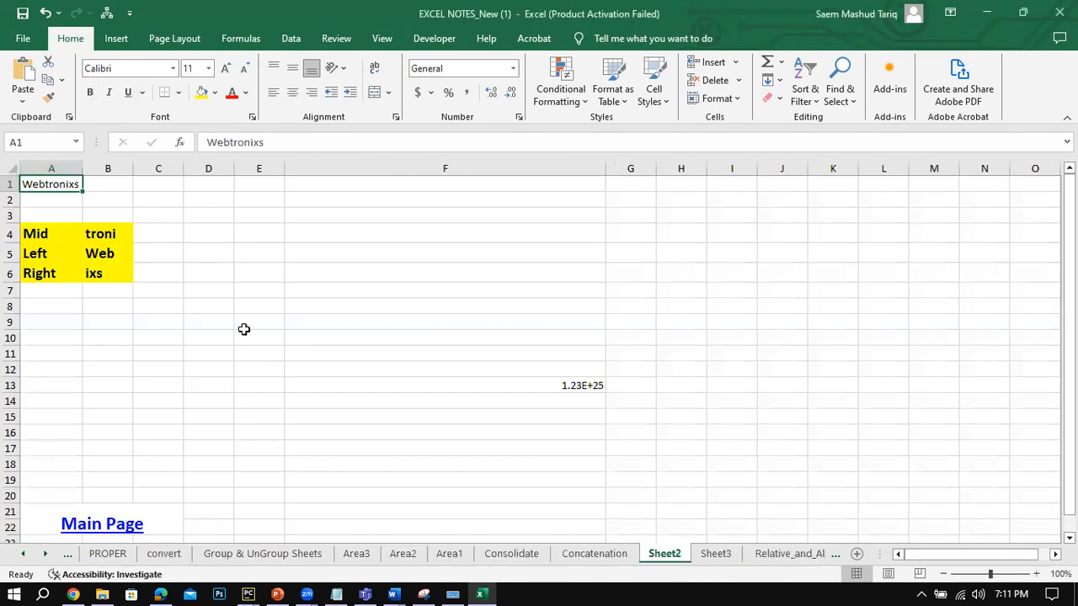
{"action": "left_click_drag", "start_coordinate": [133, 169], "coordinate": [121, 169]}
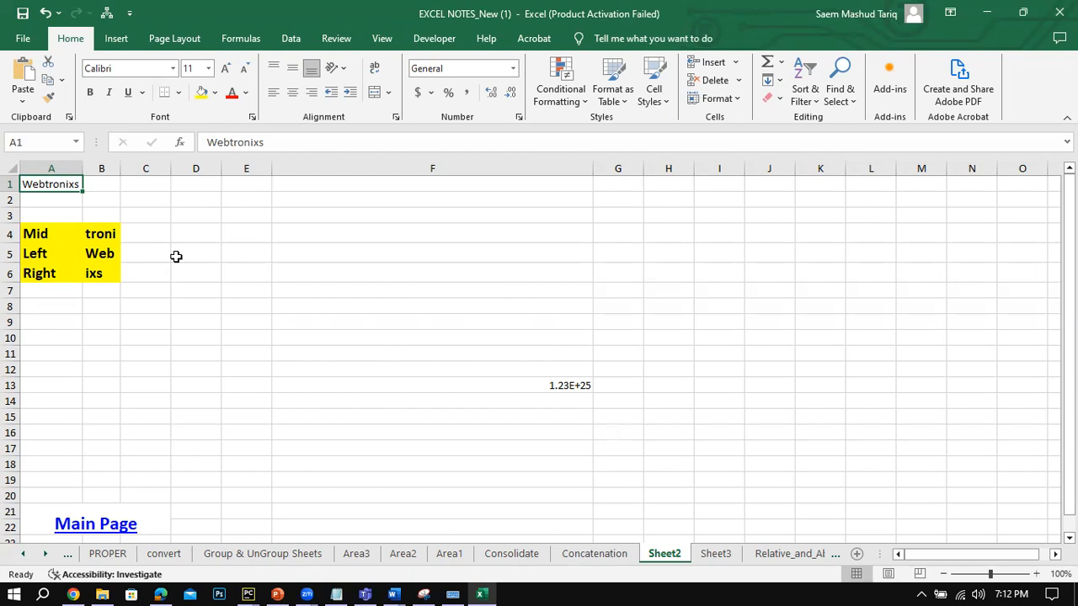
Step: Inspect the text and character-count arguments of the LEFT formula in B5
{"action": "left_click", "coordinate": [107, 252]}
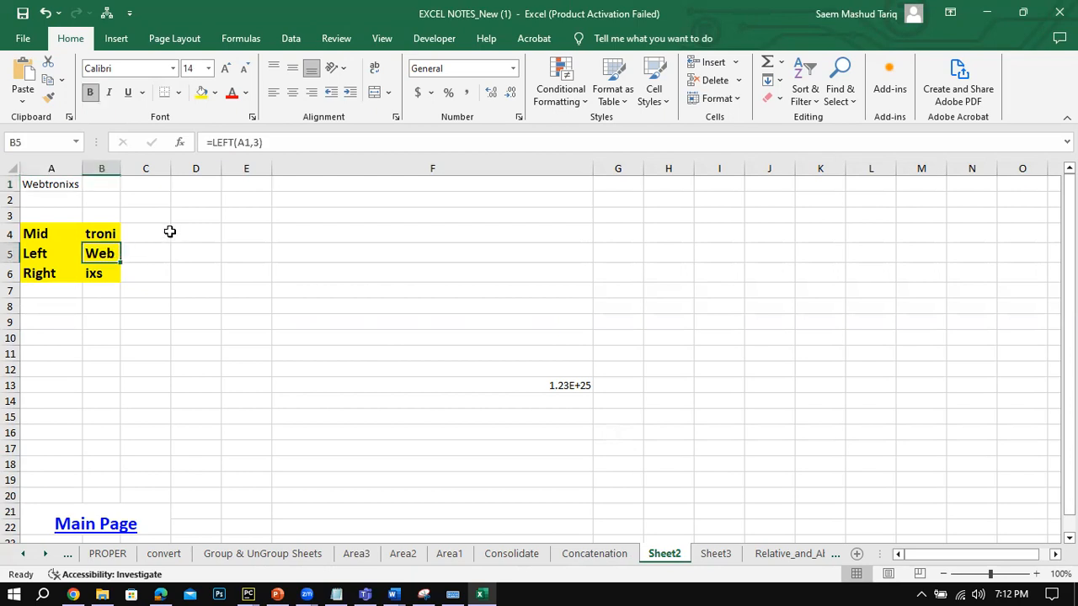
{"action": "left_click", "coordinate": [242, 142]}
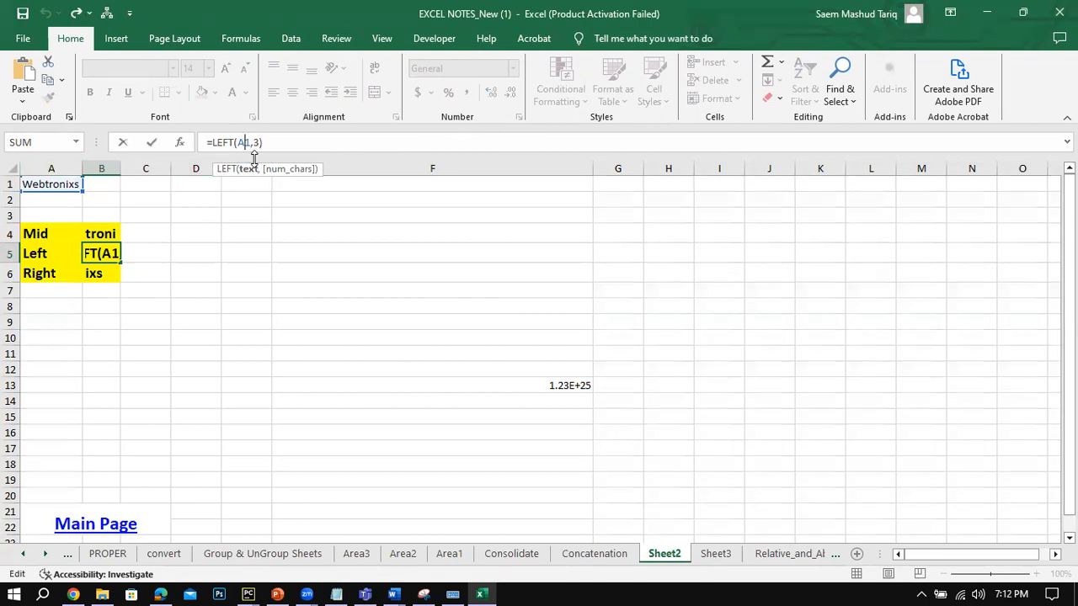
{"action": "left_click", "coordinate": [152, 142]}
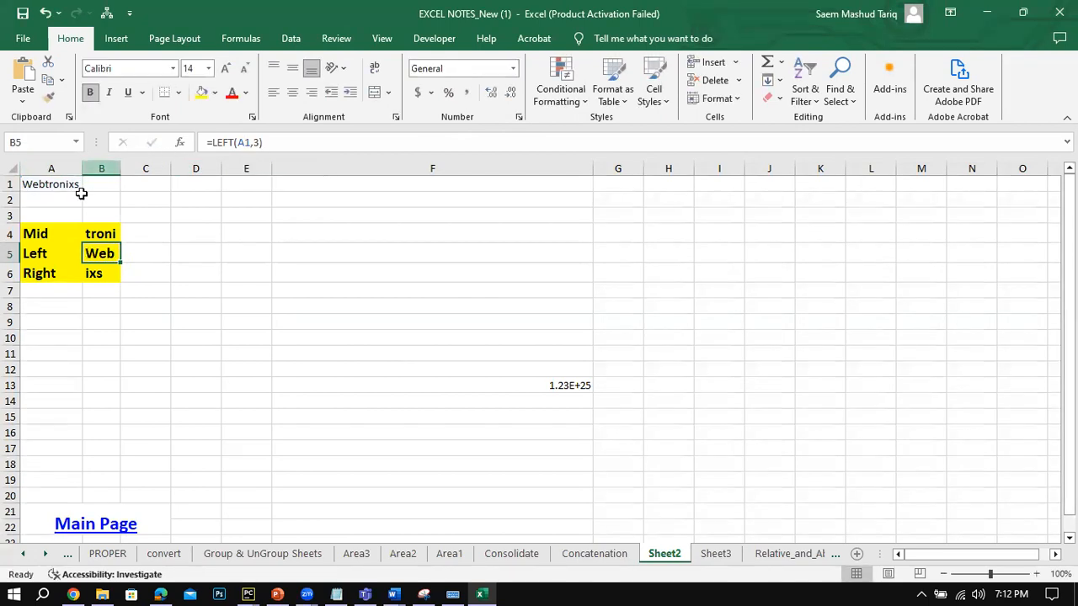
Step: Format the source text in A1 as bold 14 pt and autofit column A to it
{"action": "left_click", "coordinate": [75, 185]}
{"action": "left_click", "coordinate": [90, 91]}
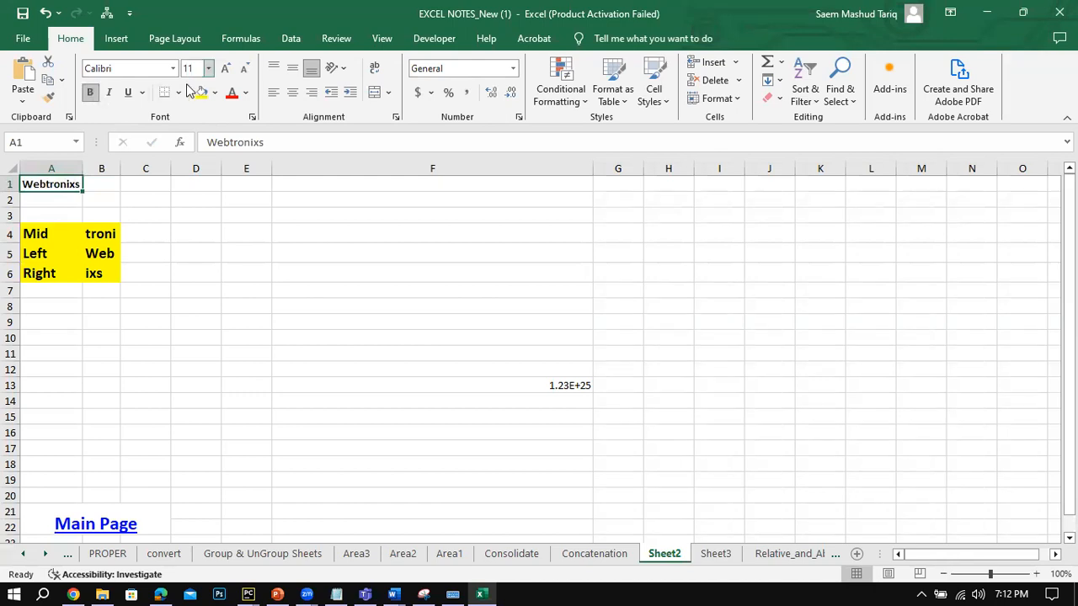
{"action": "left_click", "coordinate": [225, 68]}
{"action": "left_click", "coordinate": [224, 68]}
{"action": "double_click", "coordinate": [82, 168]}
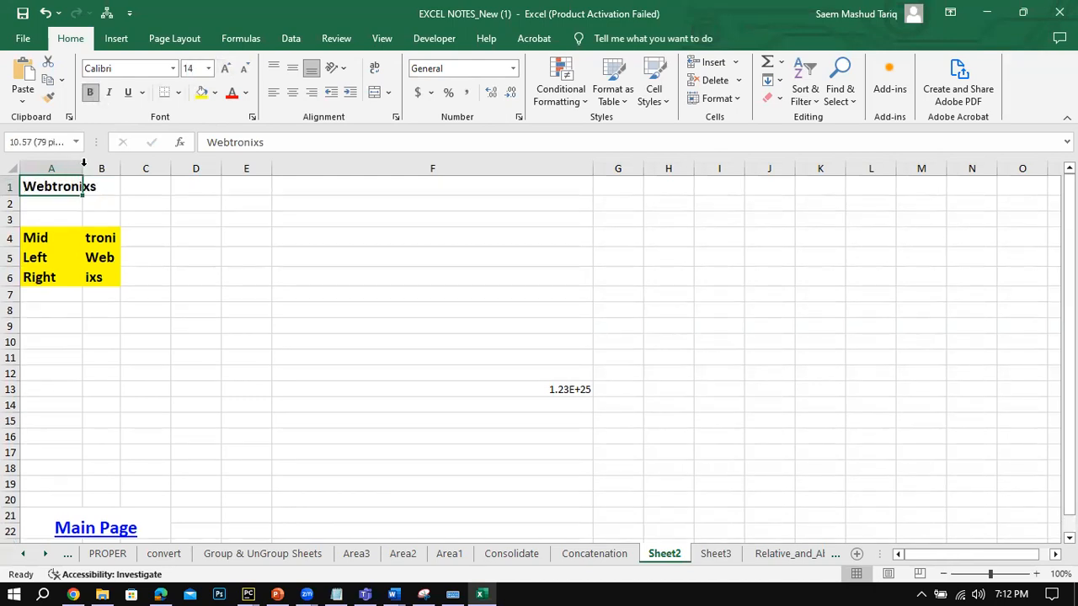
Step: Compare the LEFT formula in B5, the RIGHT formula in B6 and the MID formula in B4
{"action": "left_click", "coordinate": [115, 255]}
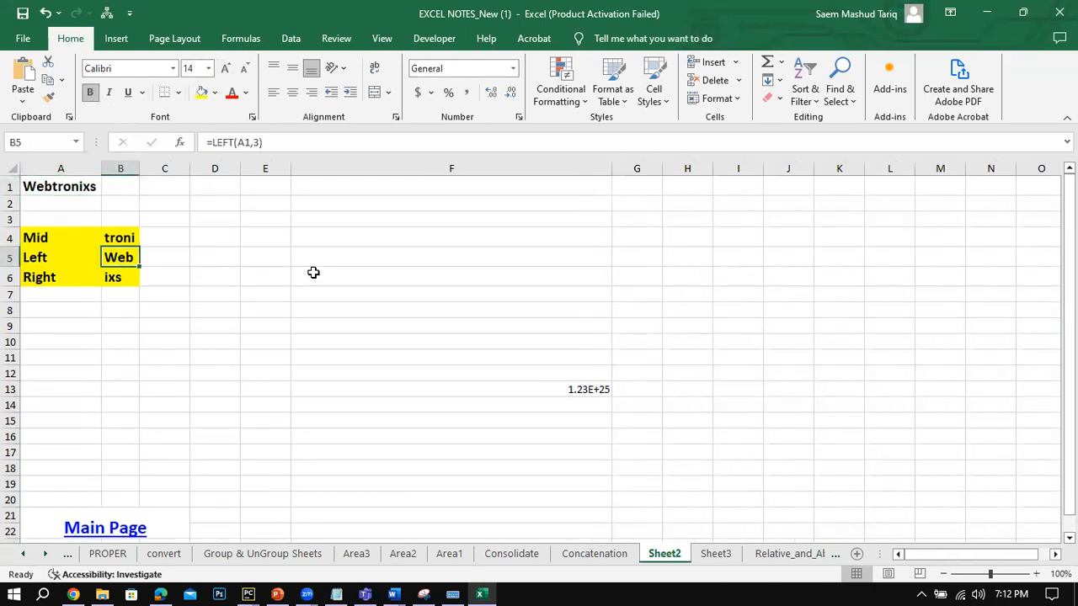
{"action": "left_click", "coordinate": [128, 274]}
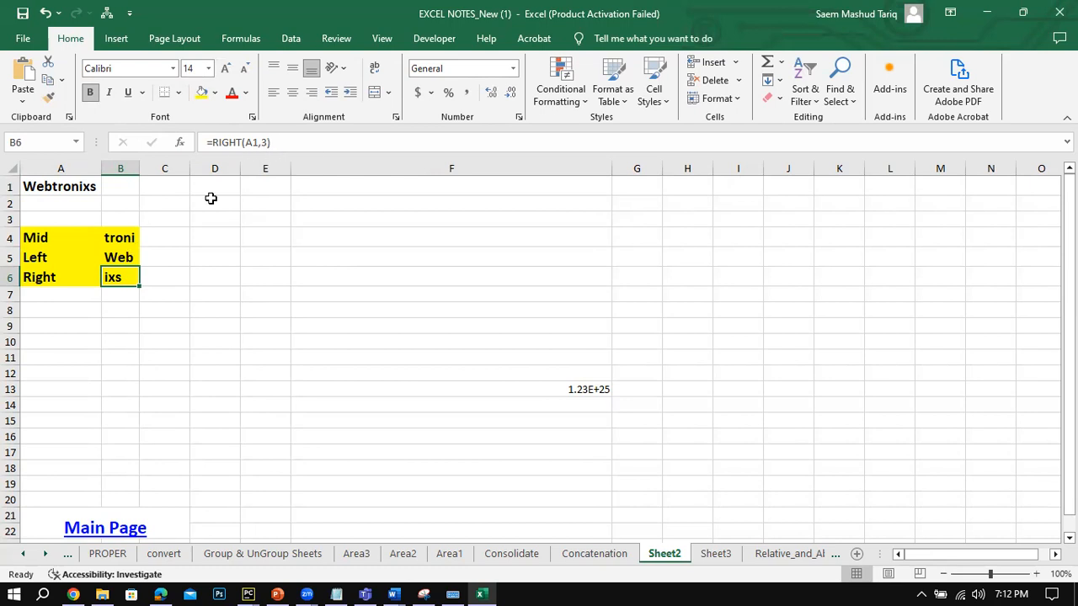
{"action": "left_click", "coordinate": [120, 255]}
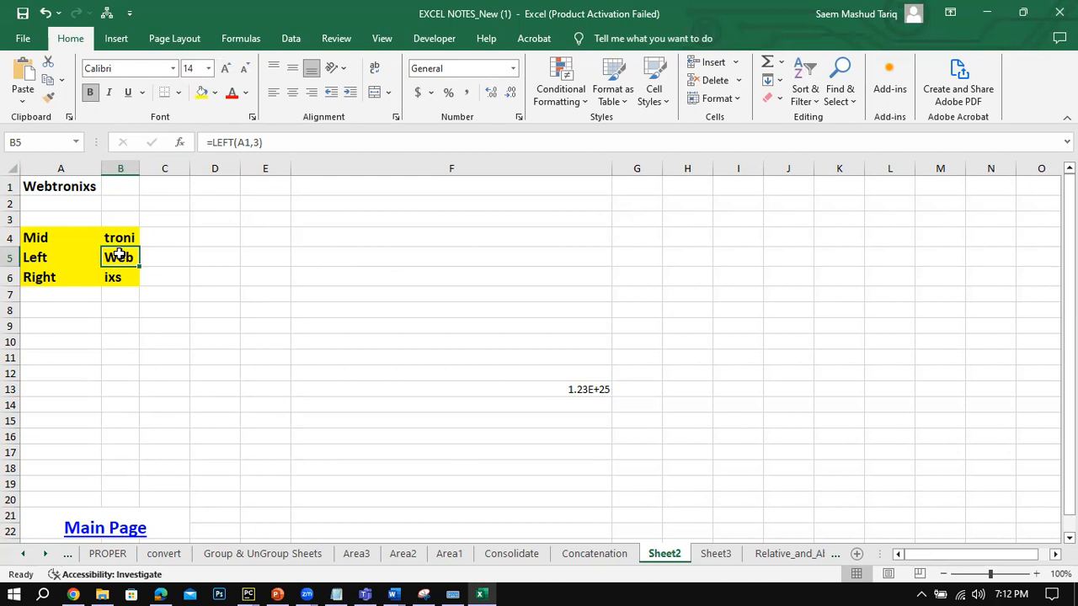
{"action": "left_click", "coordinate": [119, 238]}
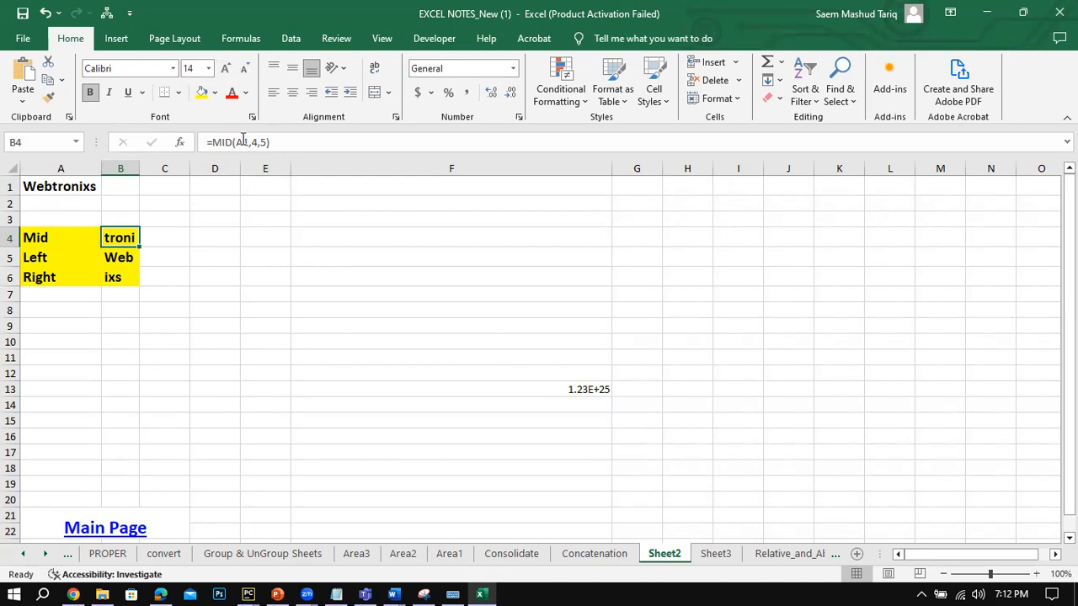
Step: Rewrite the MID formula in B4 as =MID(A1,3,4), with start position 3 and 4 characters
{"action": "left_click", "coordinate": [305, 142]}
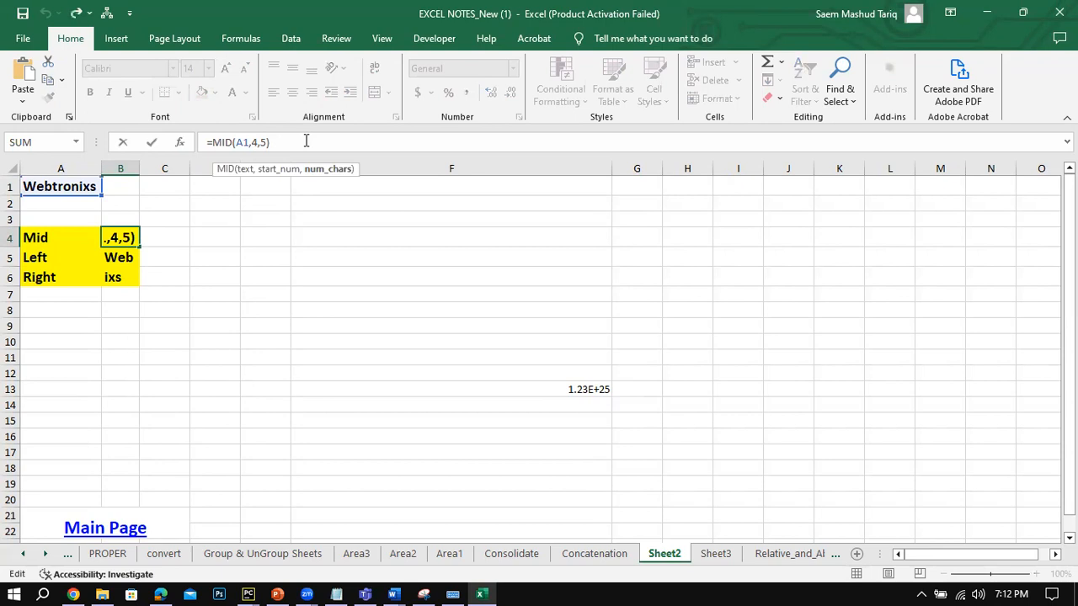
{"action": "key", "text": "BackSpace"}
{"action": "key", "text": "BackSpace"}
{"action": "key", "text": "BackSpace"}
{"action": "key", "text": "BackSpace"}
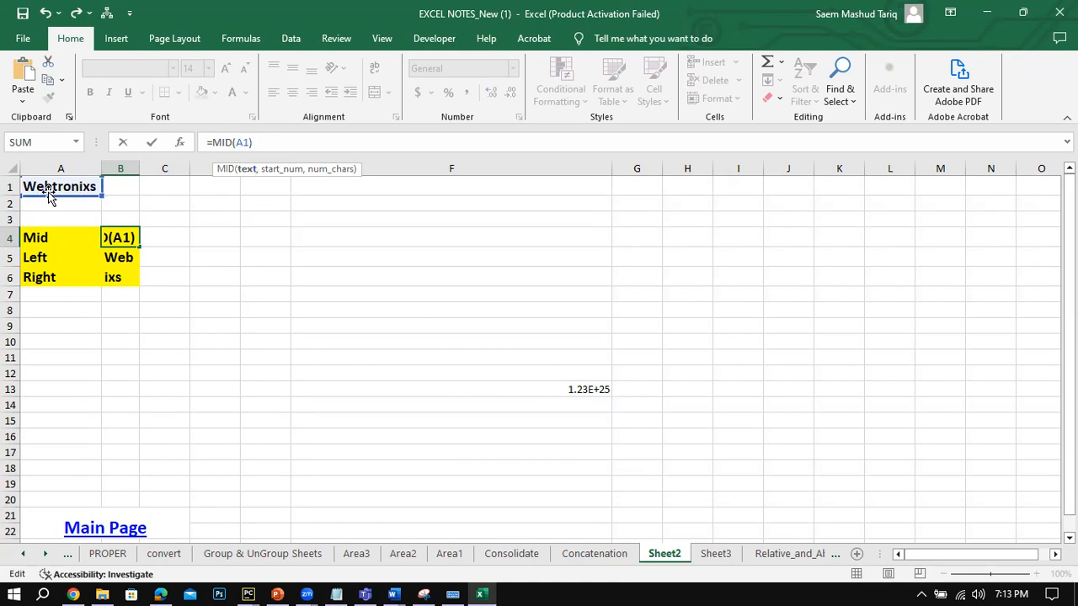
{"action": "type", "text": ","}
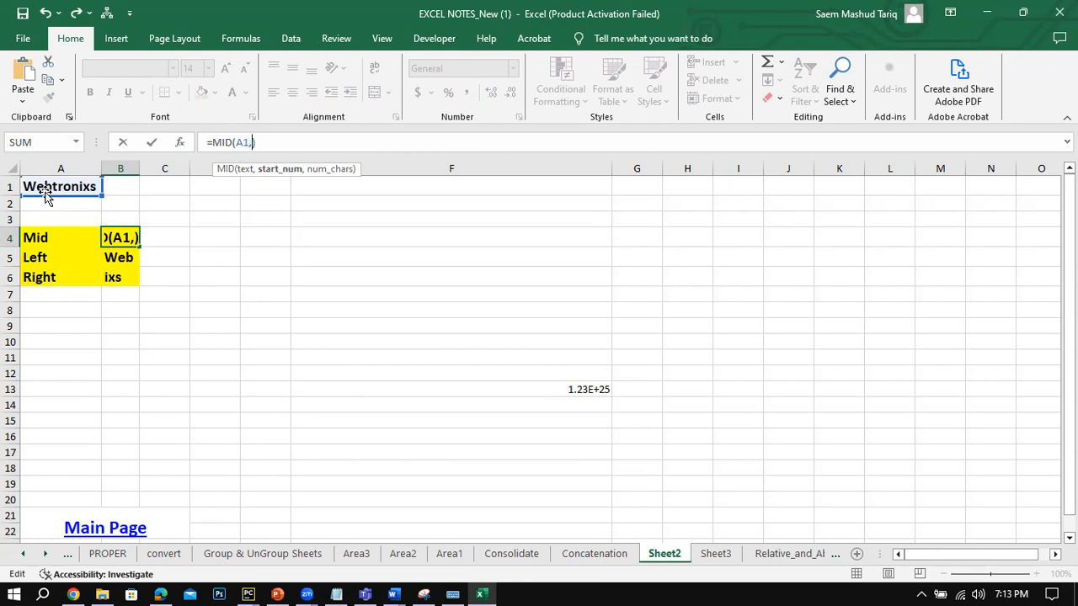
{"action": "type", "text": "3"}
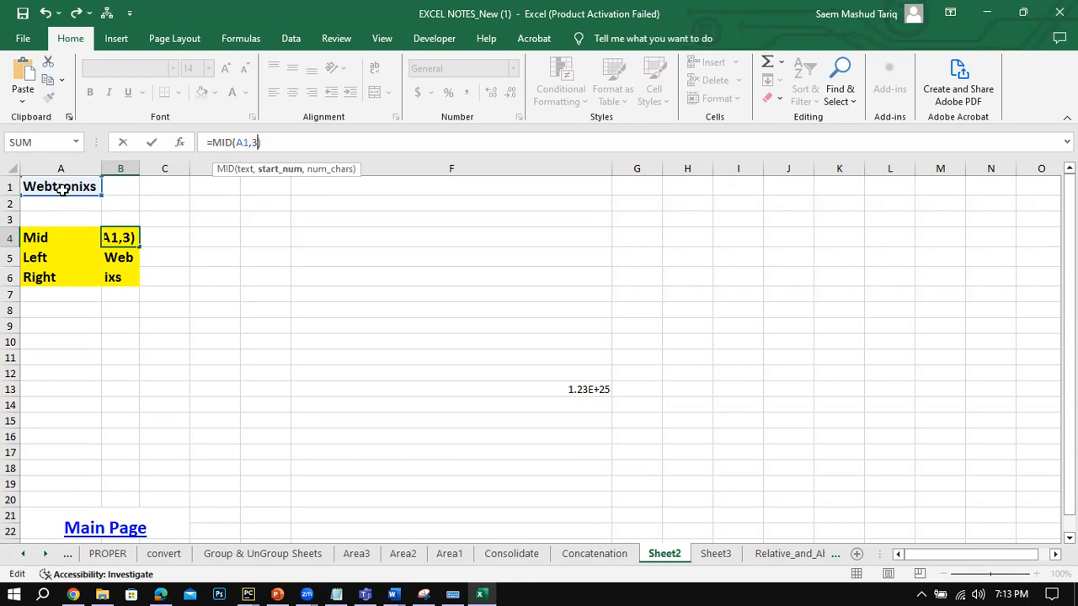
{"action": "type", "text": ",4"}
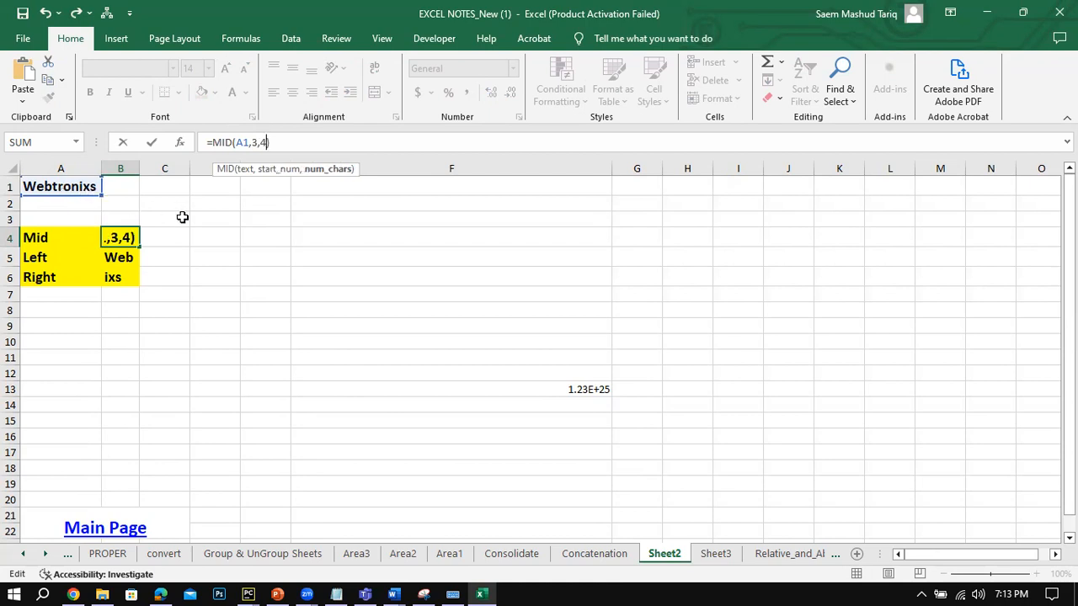
{"action": "left_click", "coordinate": [151, 143]}
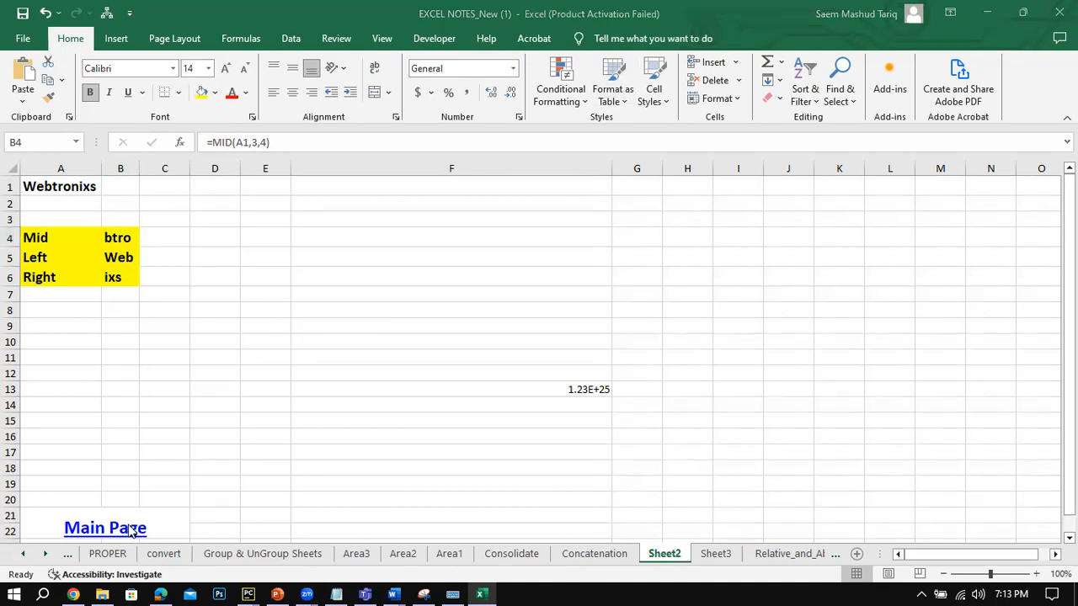
Step: Open the SearchandFind worksheet
{"action": "left_click", "coordinate": [47, 553]}
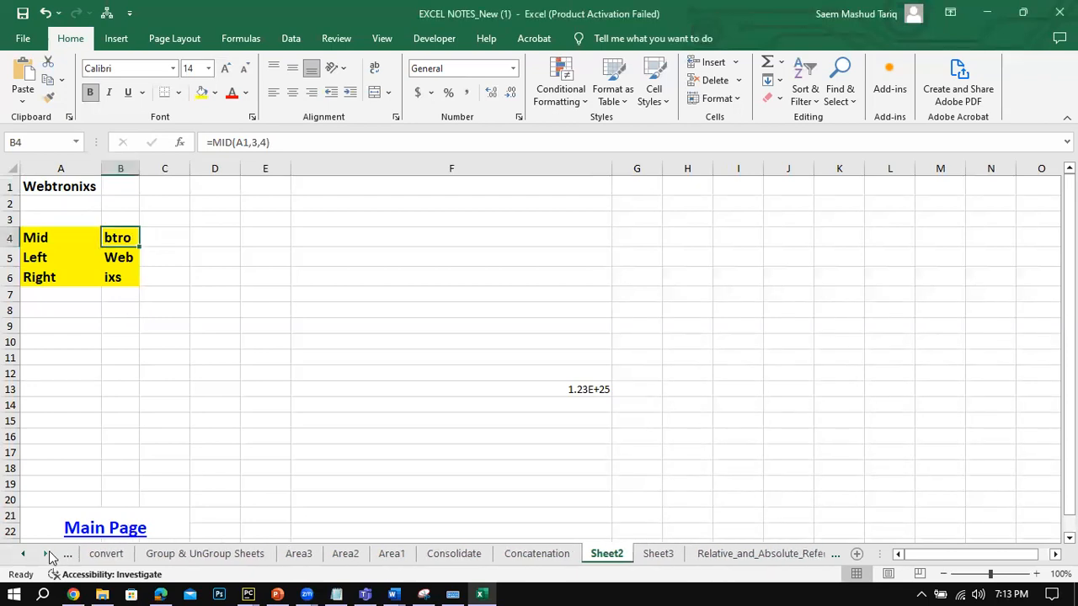
{"action": "left_click_drag", "start_coordinate": [49, 551], "coordinate": [49, 552]}
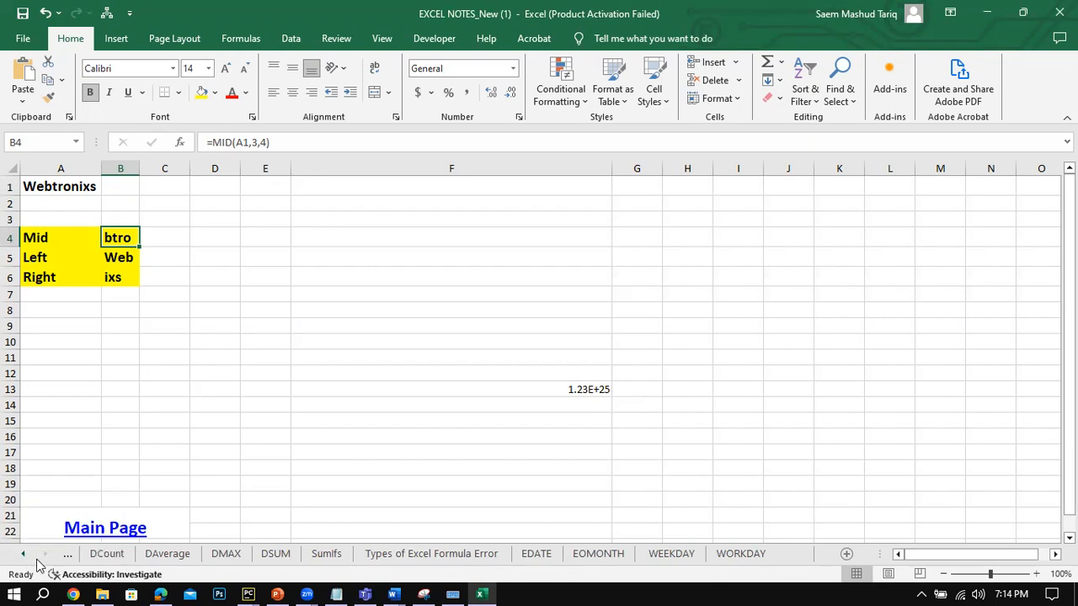
{"action": "left_click_drag", "start_coordinate": [23, 554], "coordinate": [22, 553]}
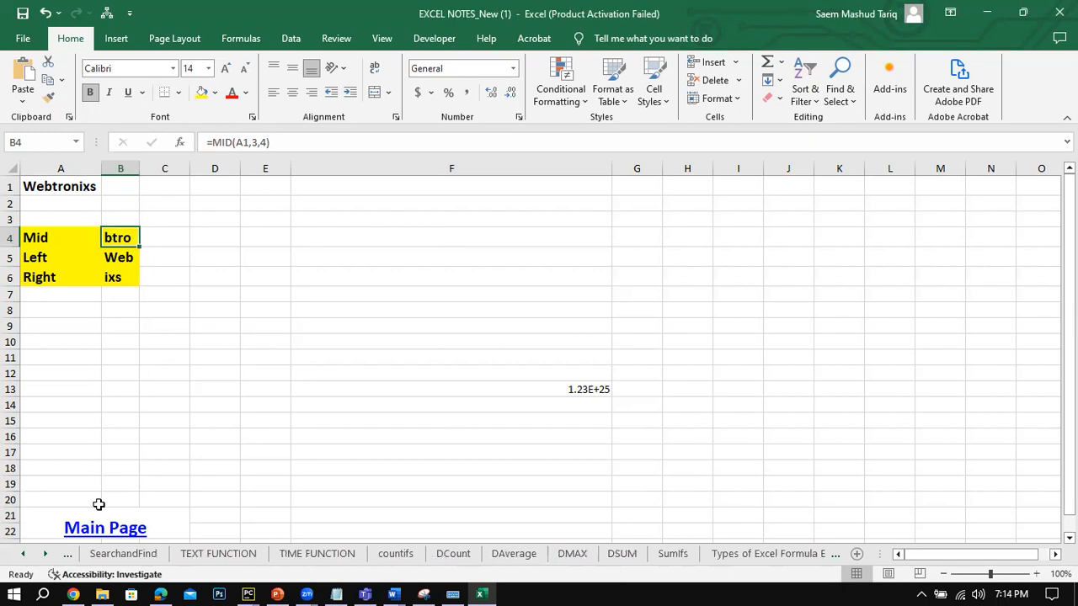
{"action": "left_click", "coordinate": [99, 554]}
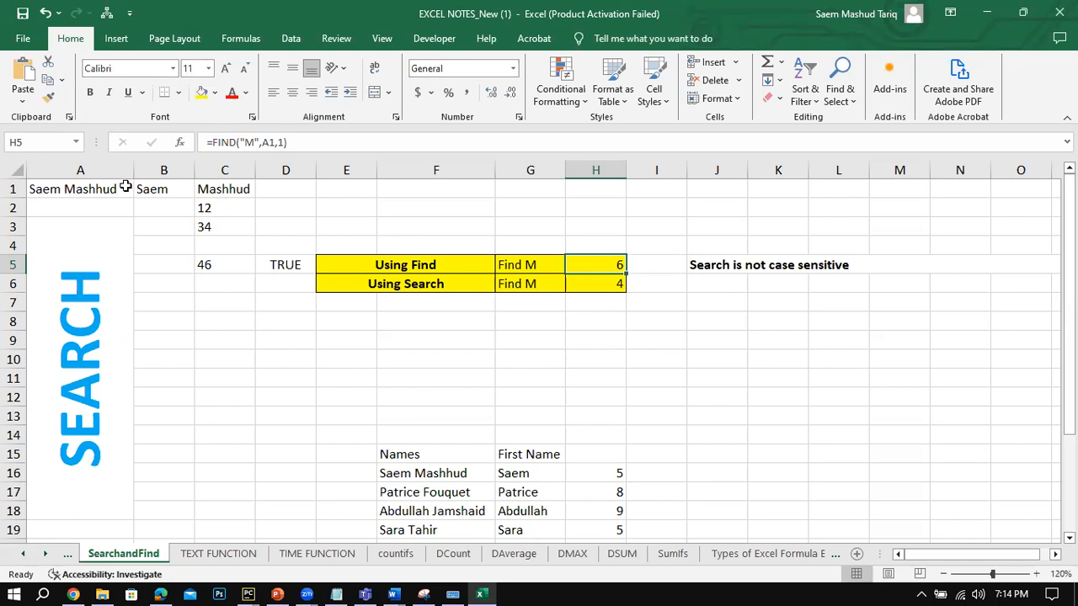
Step: Inspect the find-text, within-text and start-number arguments of the FIND formula in H5
{"action": "left_click", "coordinate": [288, 143]}
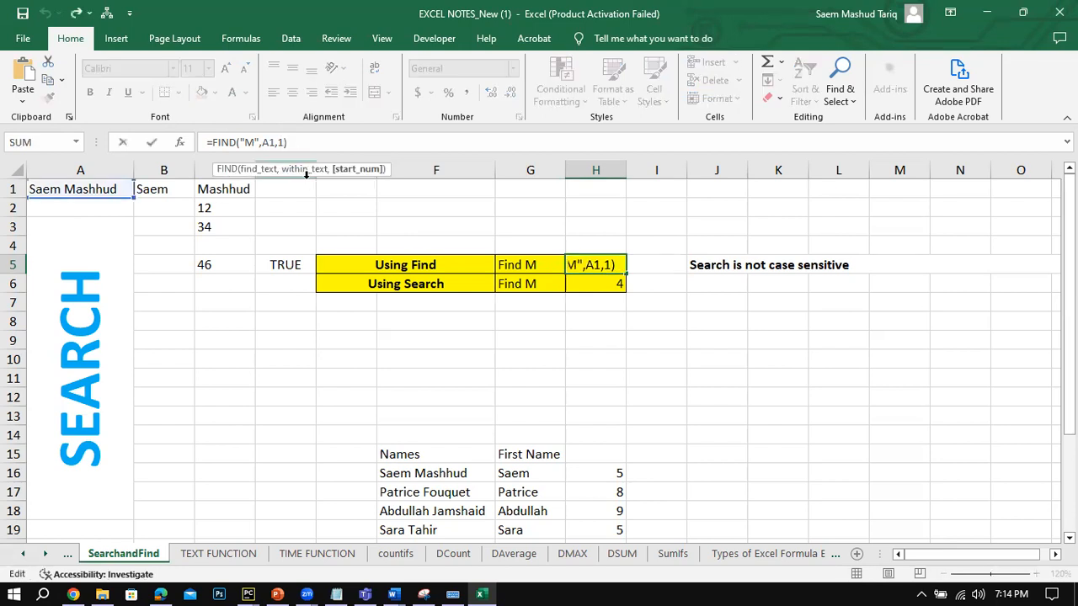
{"action": "left_click", "coordinate": [262, 143]}
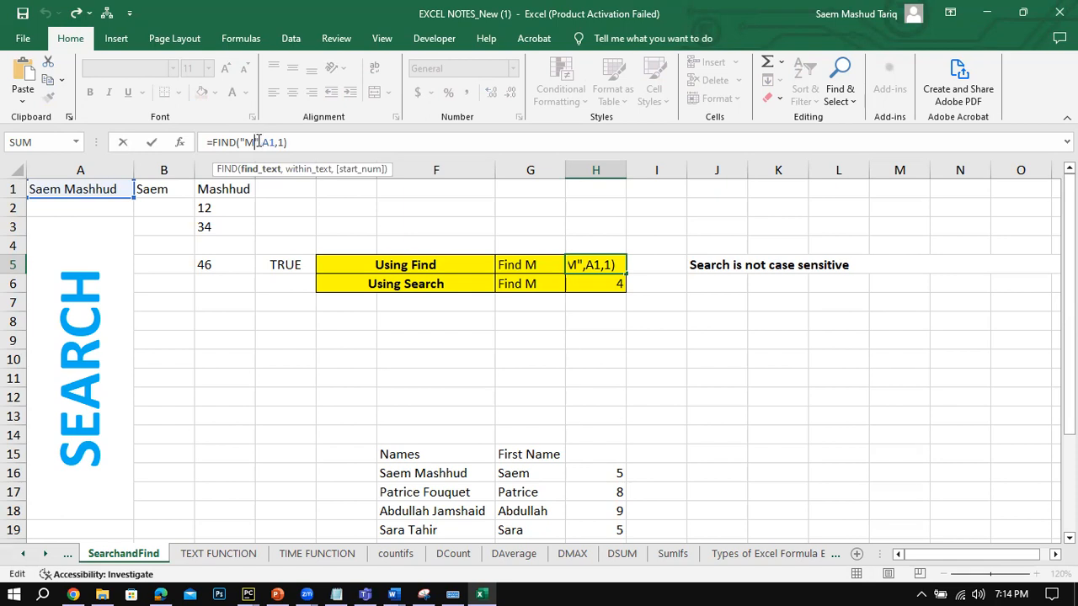
{"action": "left_click", "coordinate": [240, 143]}
{"action": "left_click", "coordinate": [245, 142]}
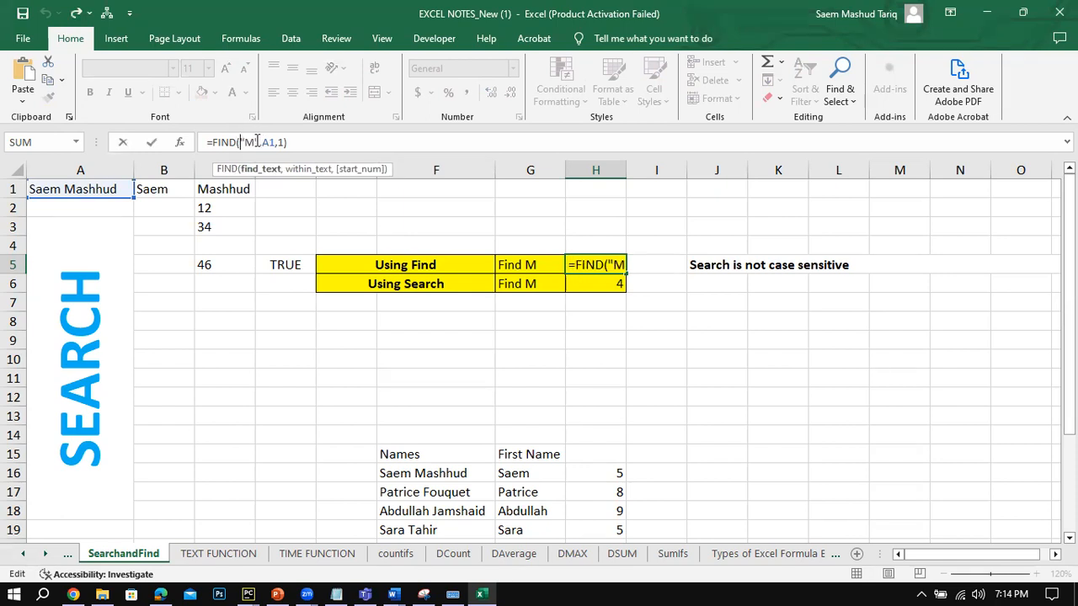
{"action": "left_click", "coordinate": [272, 142]}
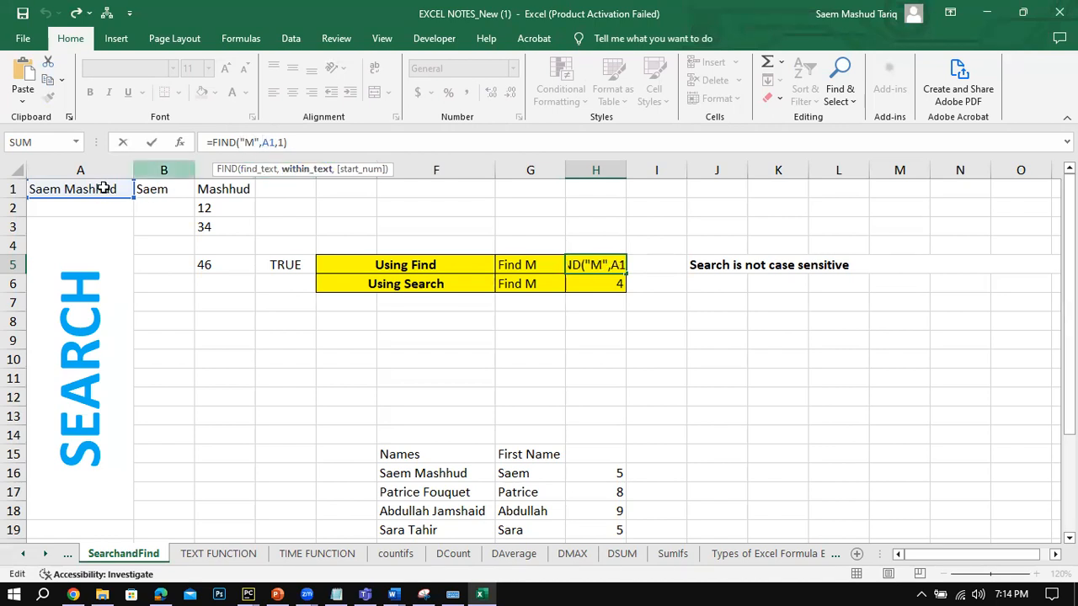
{"action": "left_click", "coordinate": [284, 143]}
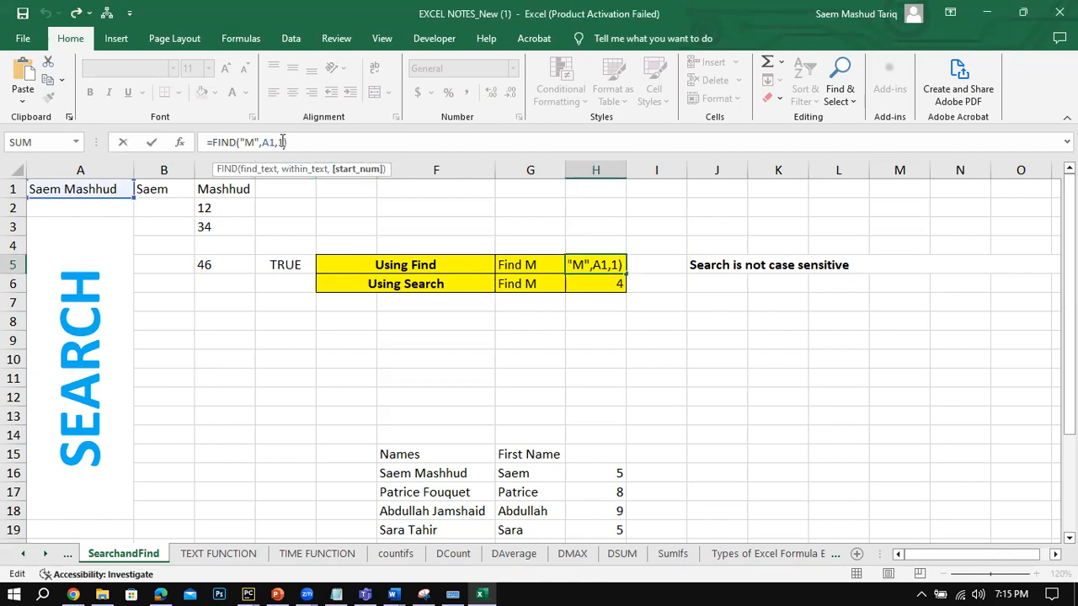
{"action": "left_click", "coordinate": [152, 142]}
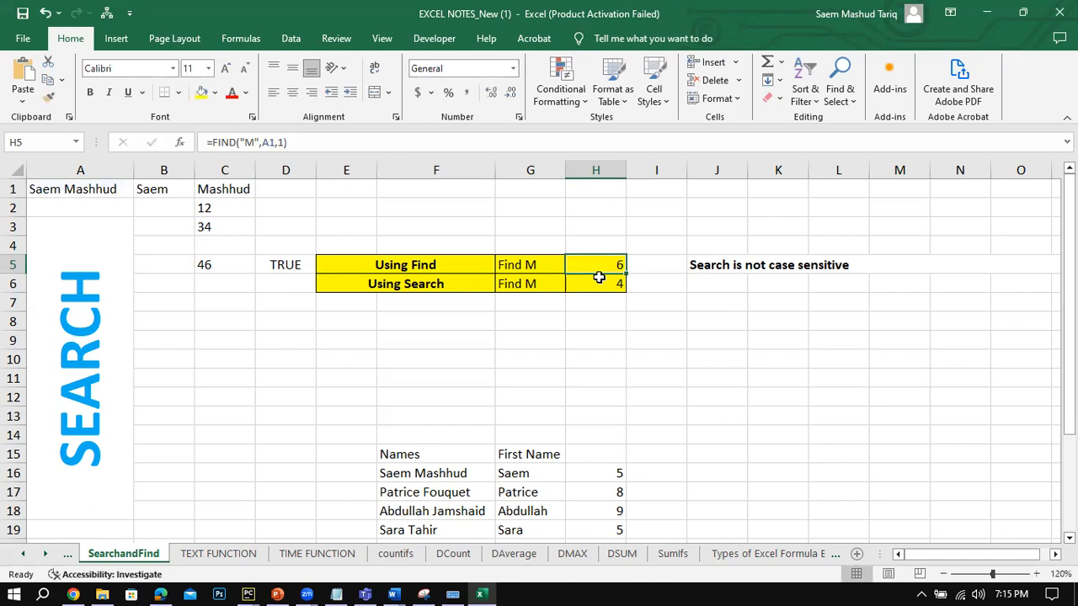
{"action": "left_click_drag", "start_coordinate": [259, 142], "coordinate": [244, 142]}
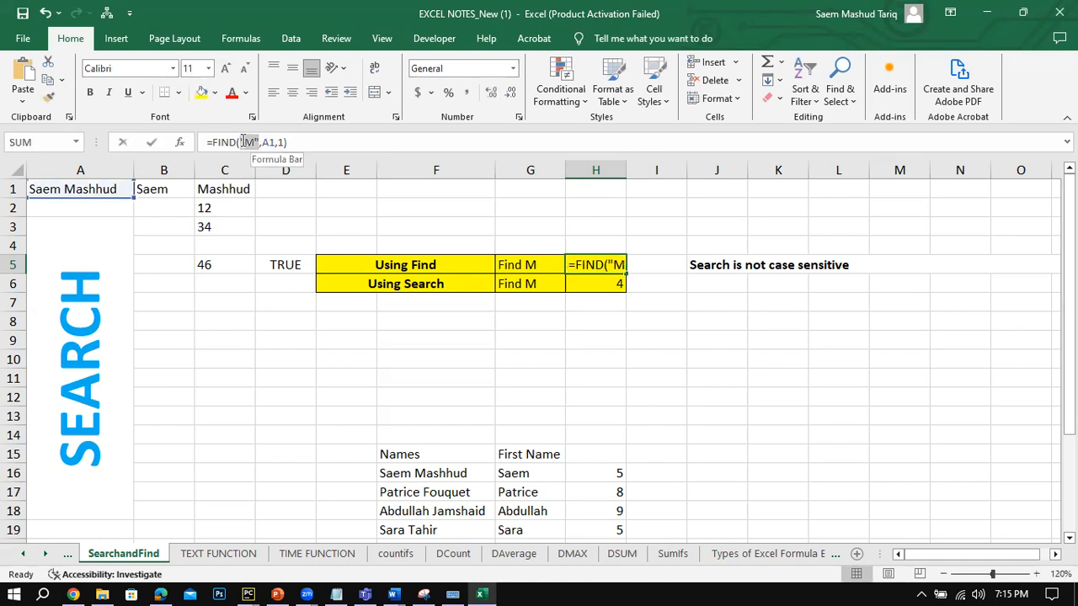
{"action": "left_click", "coordinate": [272, 142]}
{"action": "left_click", "coordinate": [284, 141]}
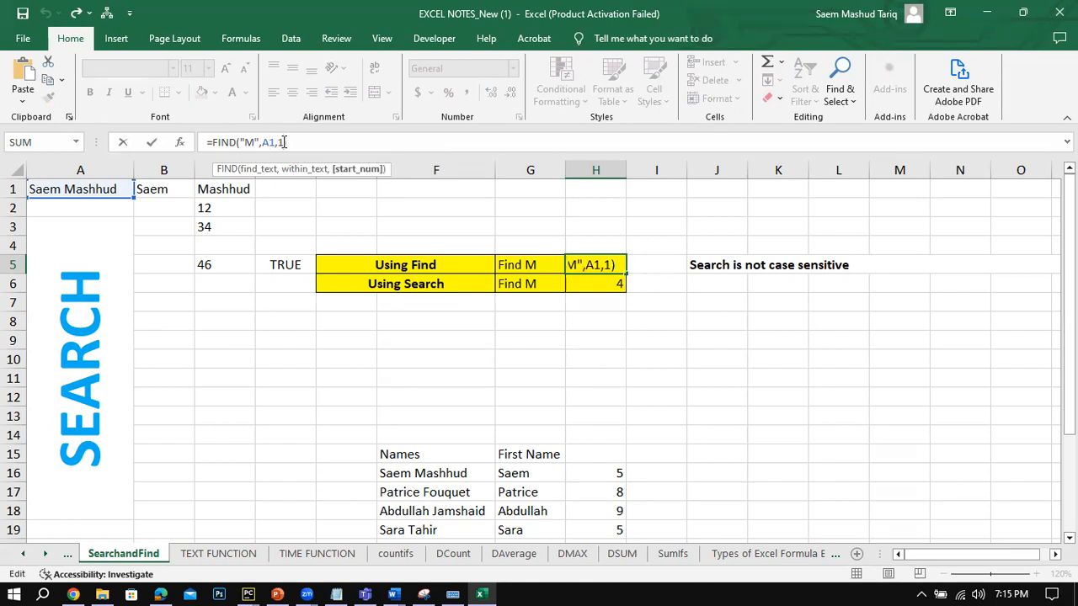
Step: Replace the searched letter in the H5 formula with a space, giving =FIND(" ",A1,1)
{"action": "left_click", "coordinate": [254, 141]}
{"action": "key", "text": "BackSpace"}
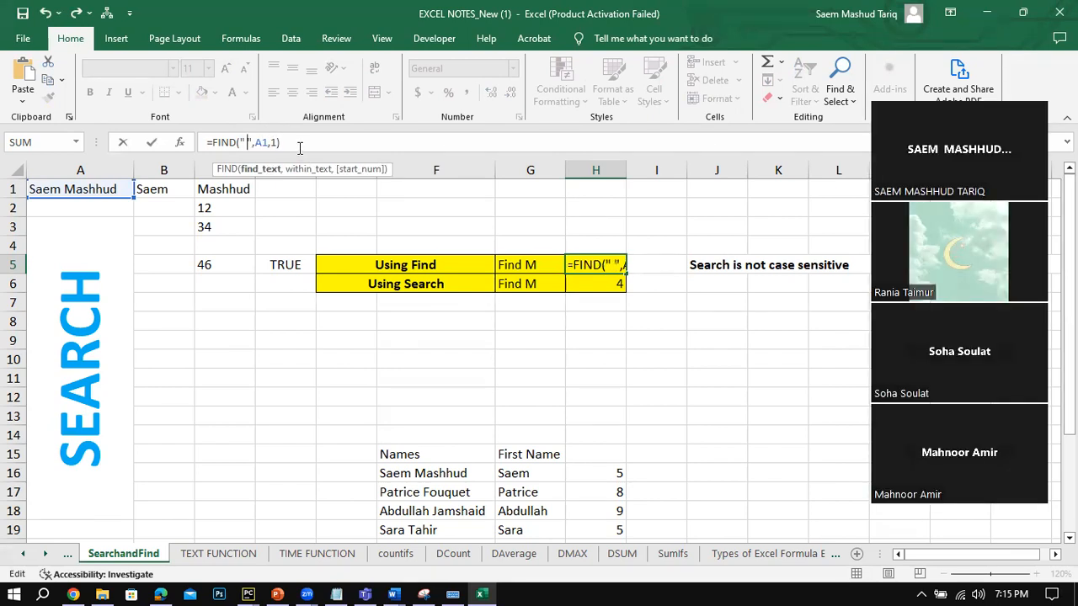
{"action": "left_click", "coordinate": [151, 142]}
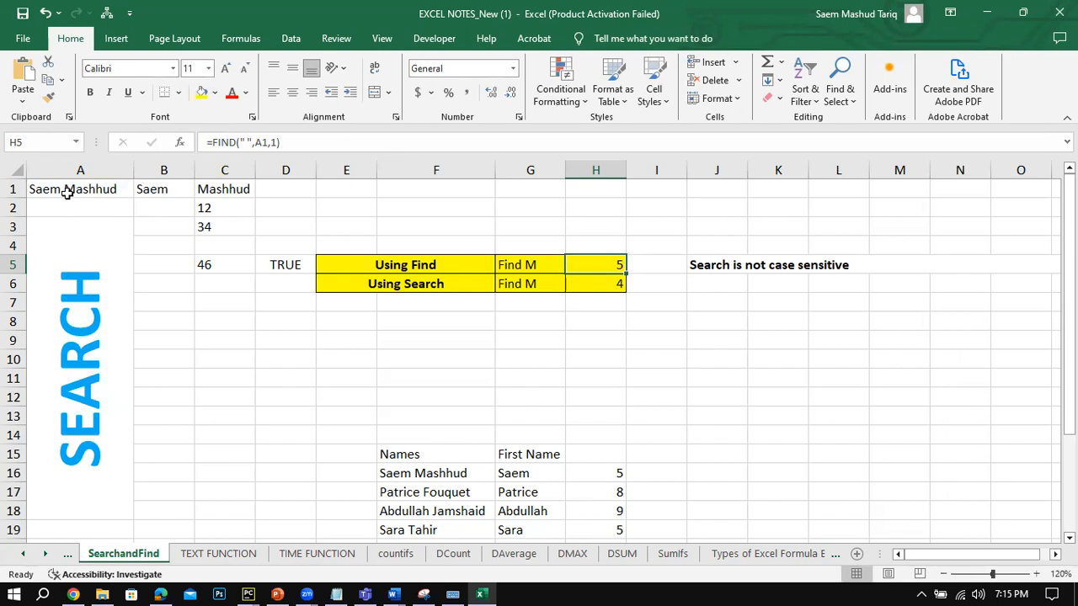
Step: Clear the First Name results in G16:G19 and select G16
{"action": "left_click_drag", "start_coordinate": [528, 473], "coordinate": [534, 531]}
{"action": "key", "text": "Delete"}
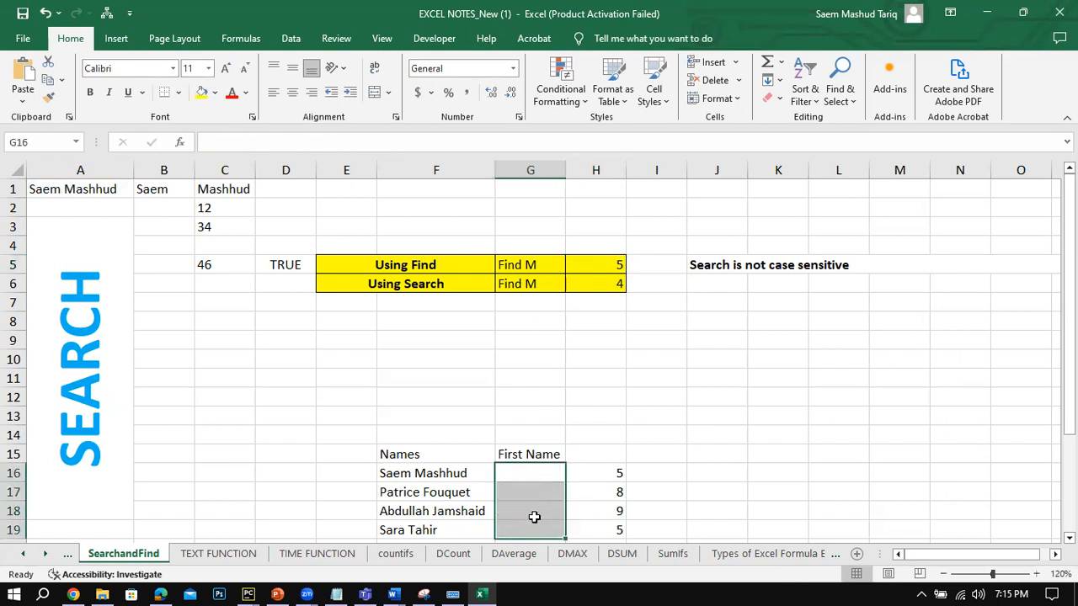
{"action": "left_click", "coordinate": [533, 476]}
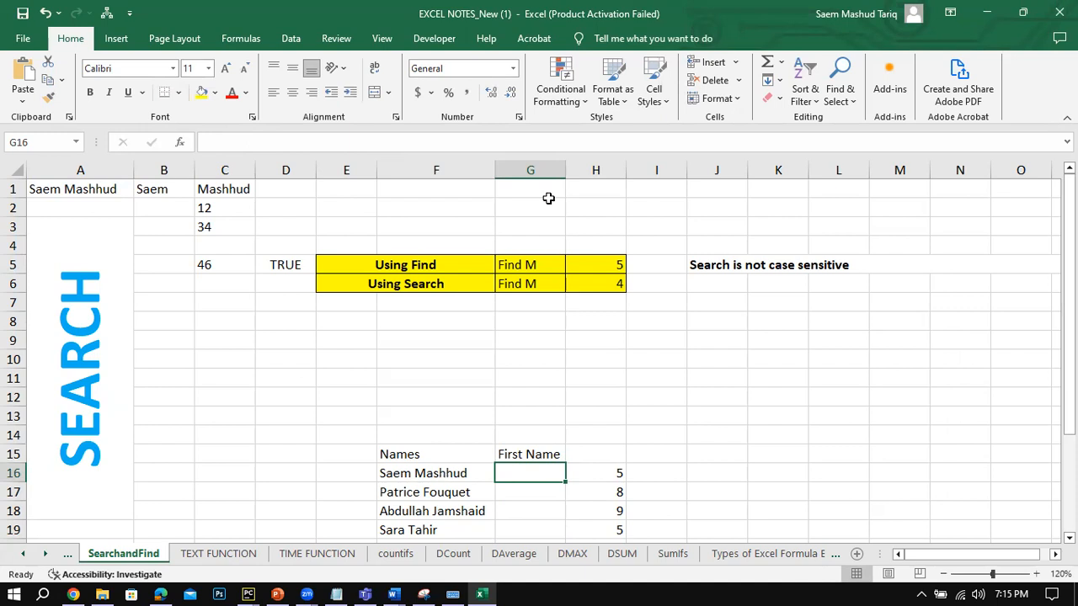
Step: Examine the full names in F16:F19 and compare where the space falls in each one
{"action": "left_click_drag", "start_coordinate": [445, 477], "coordinate": [442, 527]}
{"action": "left_click", "coordinate": [441, 473]}
{"action": "left_click", "coordinate": [440, 492]}
{"action": "left_click", "coordinate": [439, 512]}
{"action": "left_click", "coordinate": [439, 531]}
{"action": "left_click", "coordinate": [441, 511]}
{"action": "left_click", "coordinate": [440, 492]}
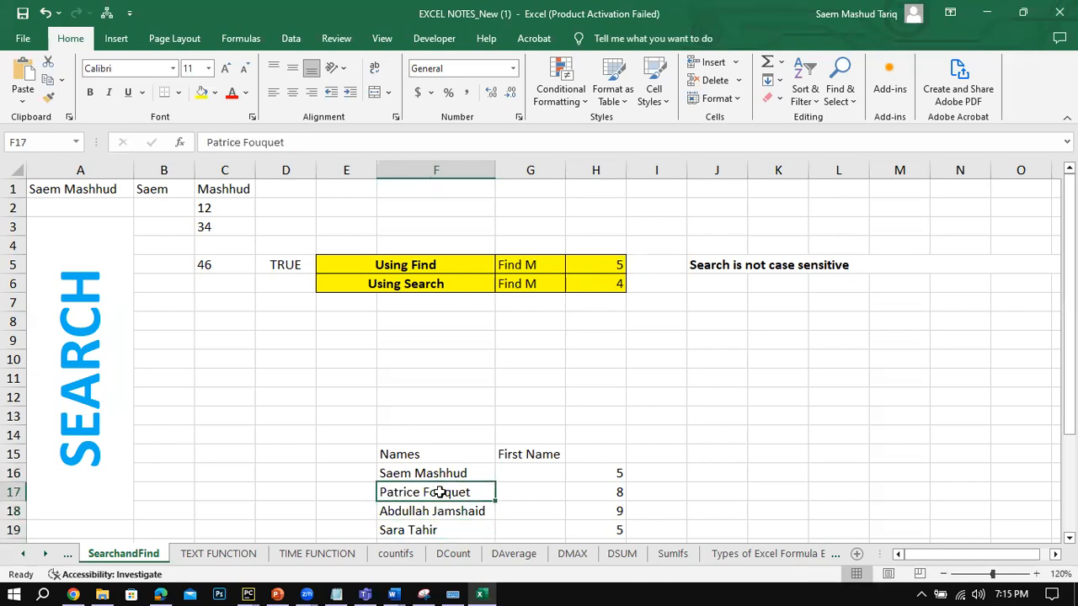
{"action": "left_click", "coordinate": [439, 477]}
{"action": "left_click", "coordinate": [441, 487]}
{"action": "left_click", "coordinate": [438, 477]}
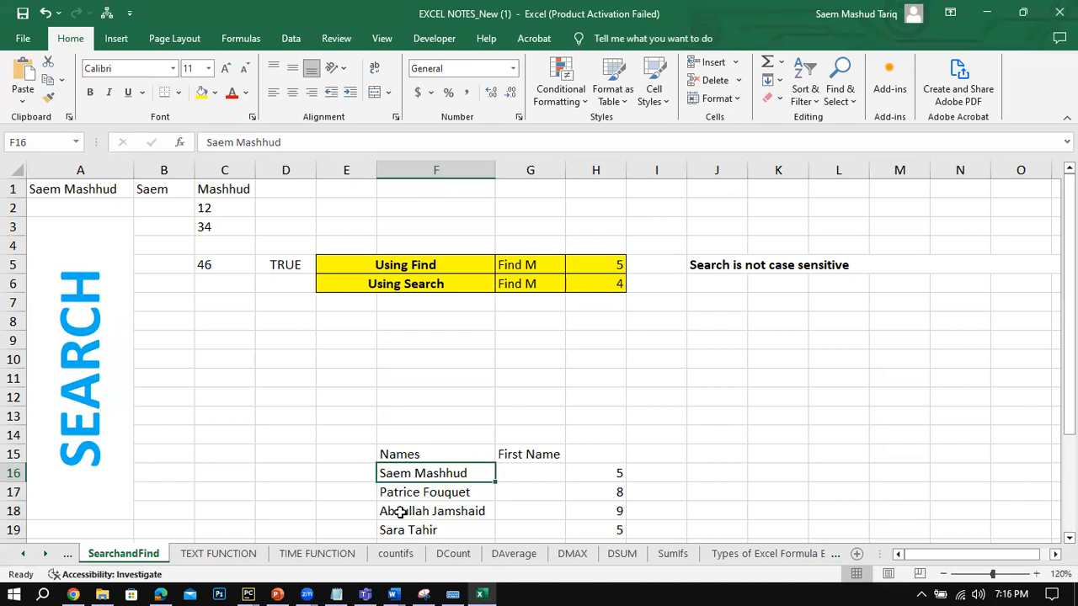
{"action": "left_click", "coordinate": [510, 469]}
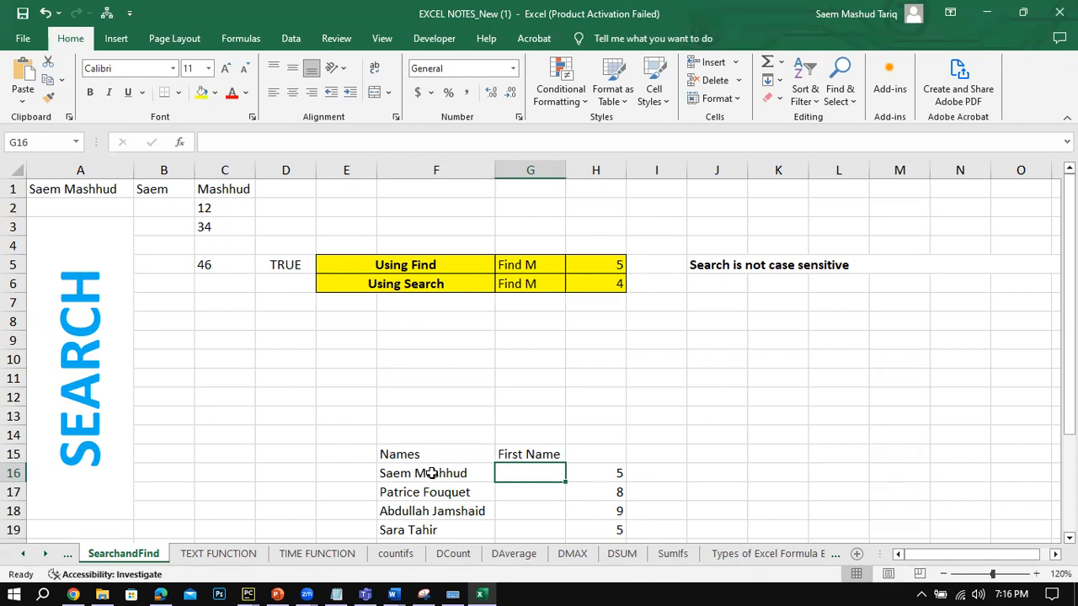
{"action": "left_click", "coordinate": [432, 474]}
{"action": "left_click", "coordinate": [442, 492]}
{"action": "left_click", "coordinate": [435, 513]}
{"action": "left_click", "coordinate": [433, 530]}
{"action": "left_click", "coordinate": [446, 473]}
Step: Inspect the FIND formula in H16 that locates the space in the F16 name
{"action": "left_click", "coordinate": [607, 473]}
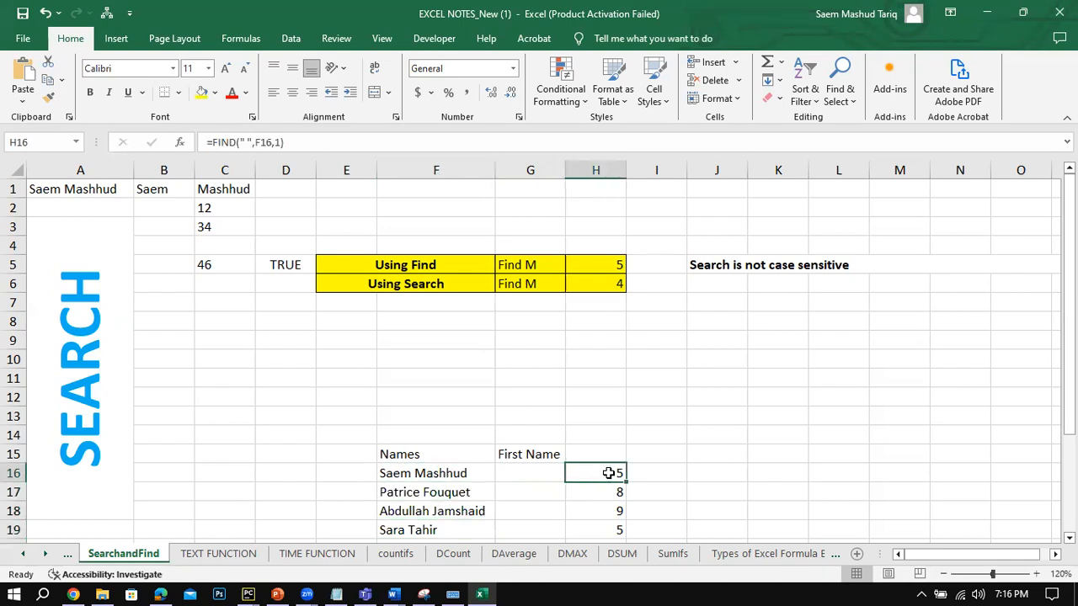
{"action": "left_click", "coordinate": [248, 143]}
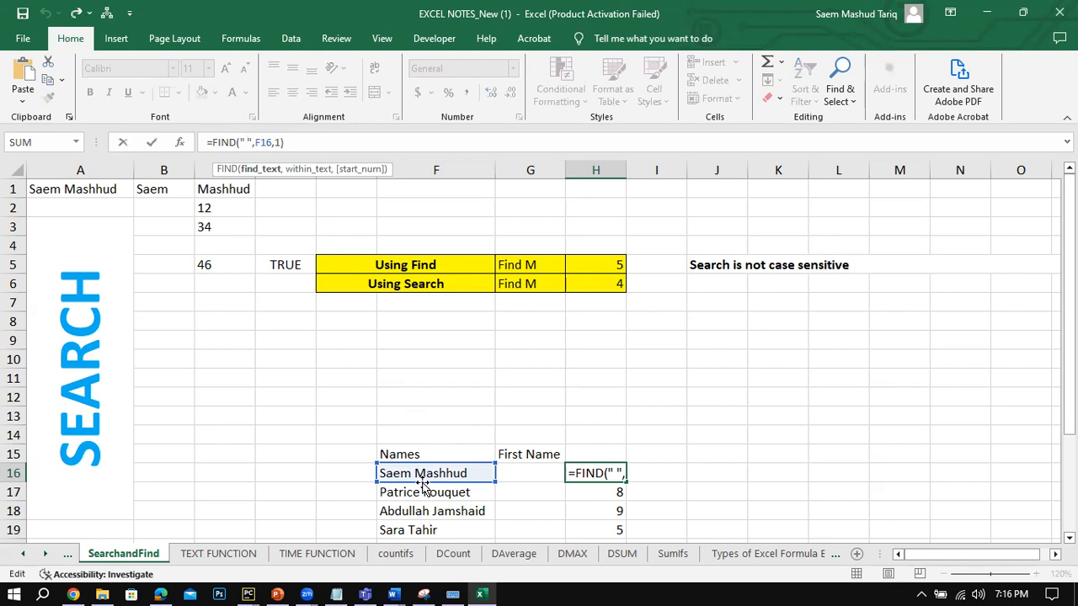
{"action": "left_click", "coordinate": [153, 143]}
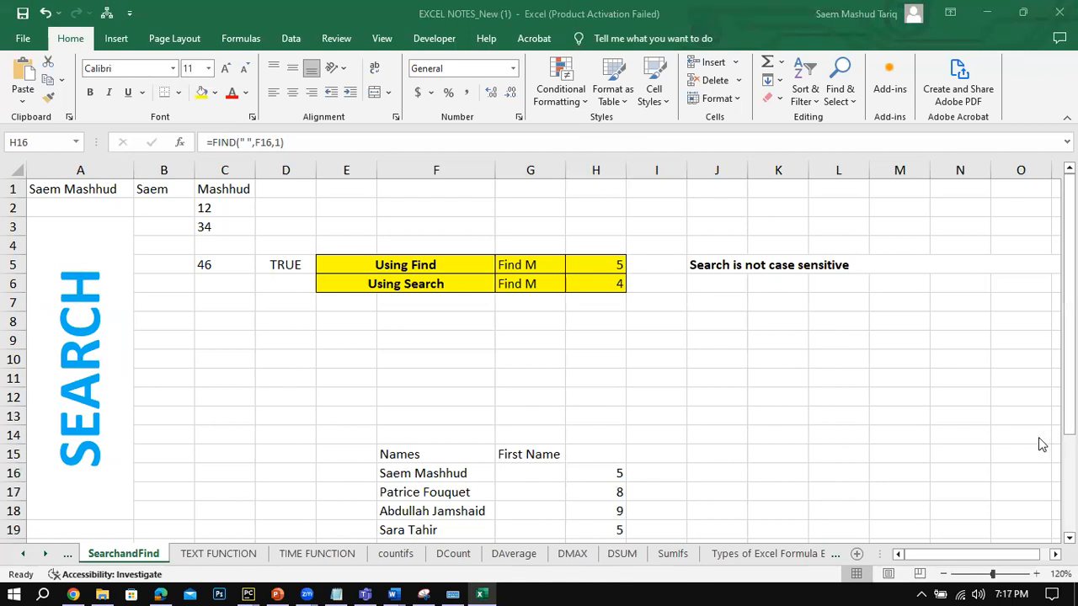
{"action": "left_click", "coordinate": [603, 417]}
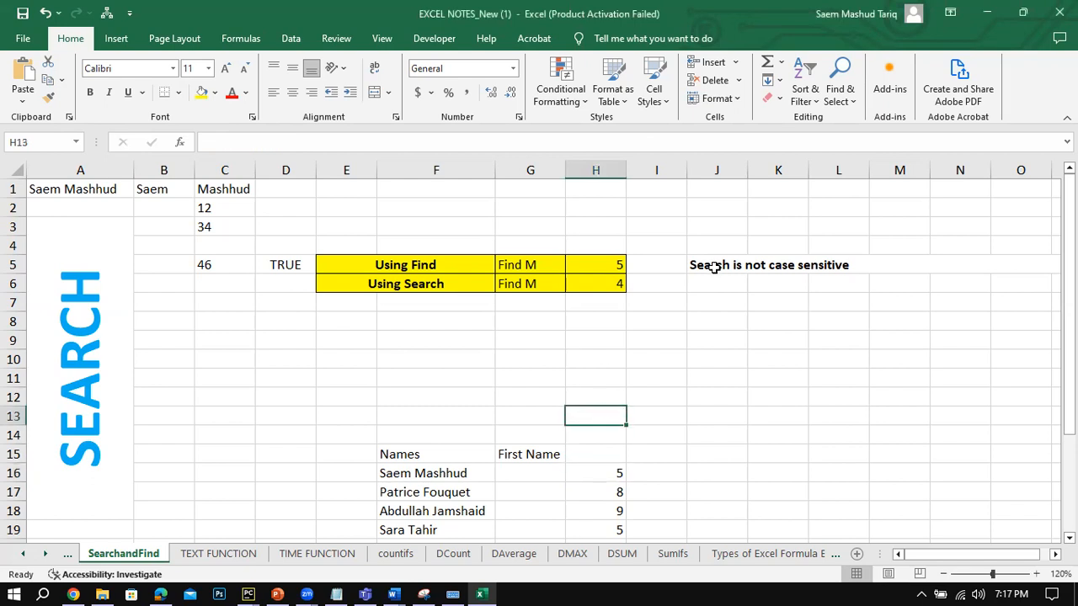
Step: Start the first-name formula in G16 as =LEFT(F16,FIND(, using F16 as the text and a nested FIND for the character count
{"action": "left_click", "coordinate": [512, 474]}
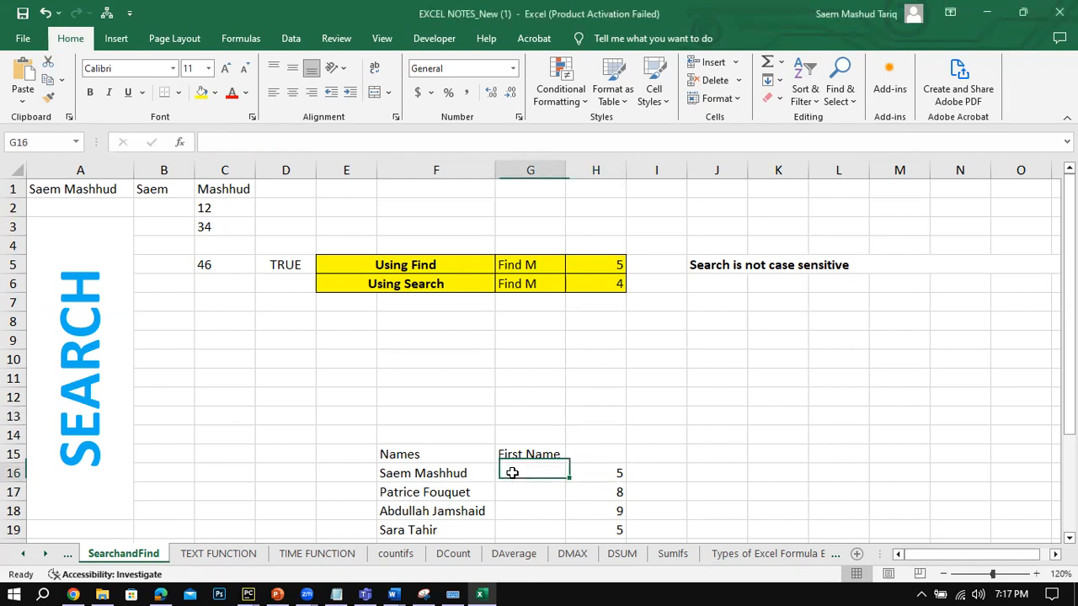
{"action": "left_click", "coordinate": [276, 140]}
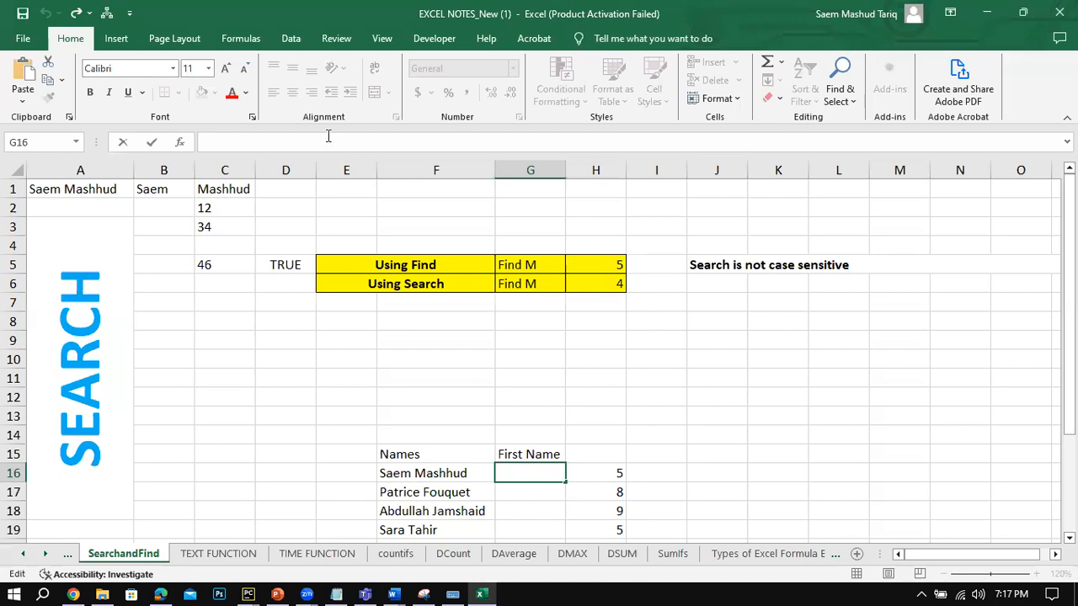
{"action": "type", "text": "="}
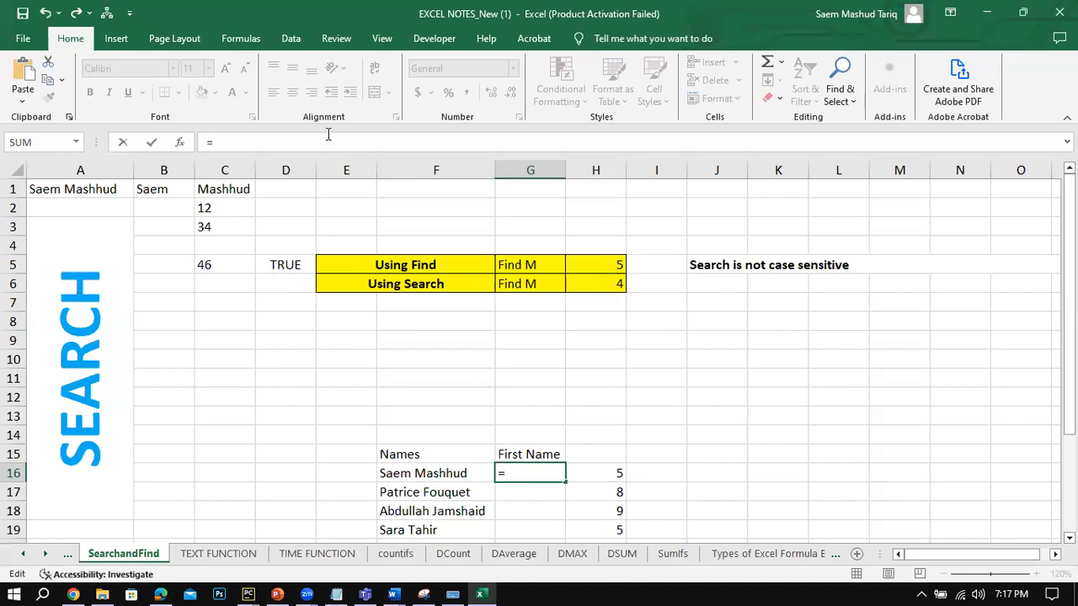
{"action": "type", "text": "lef"}
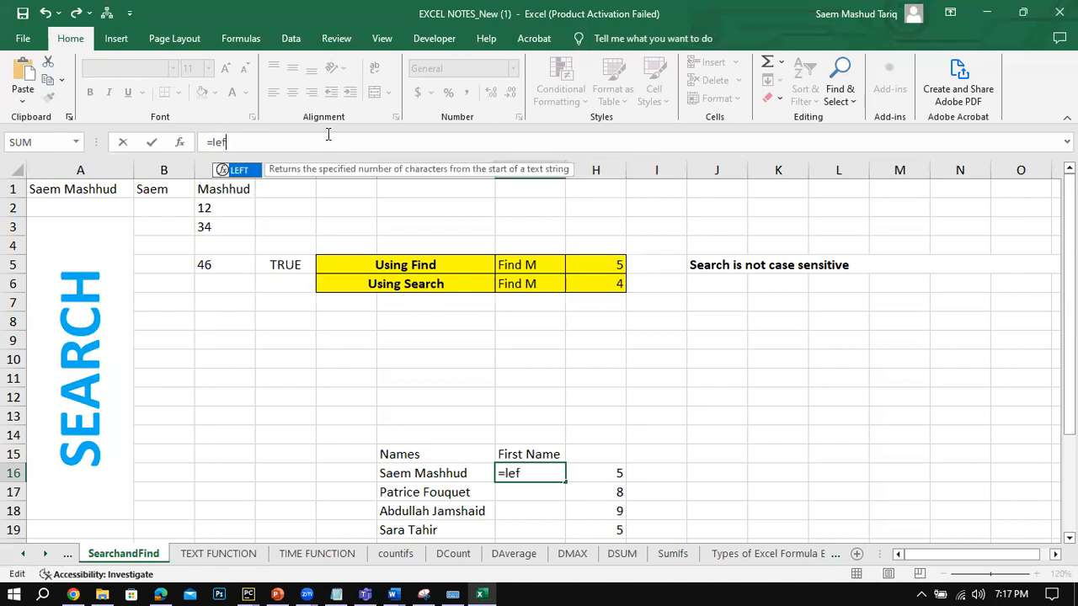
{"action": "double_click", "coordinate": [231, 170]}
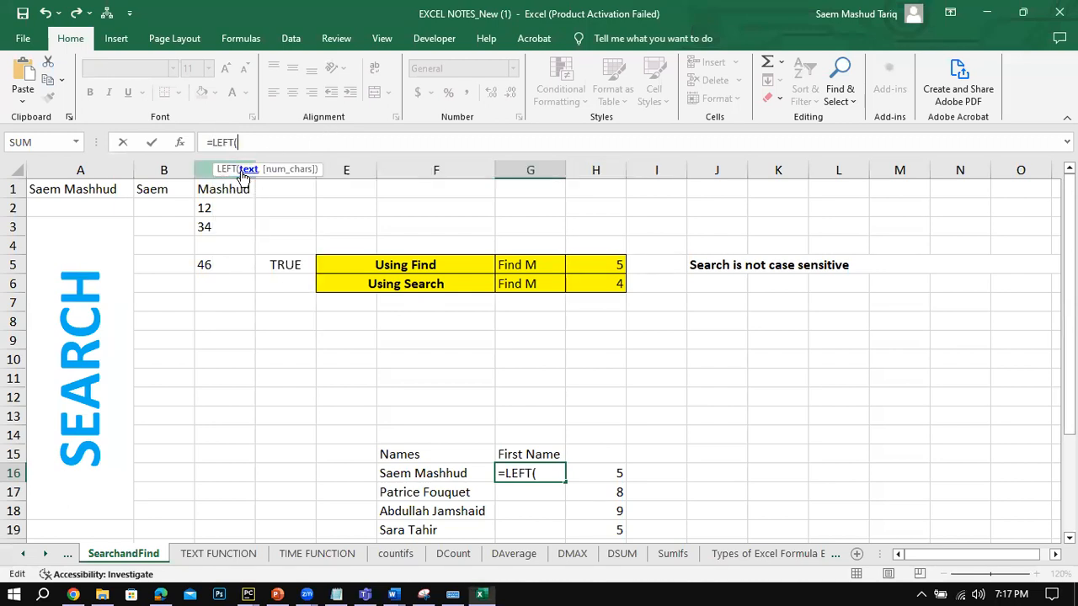
{"action": "left_click", "coordinate": [456, 473]}
{"action": "type", "text": ","}
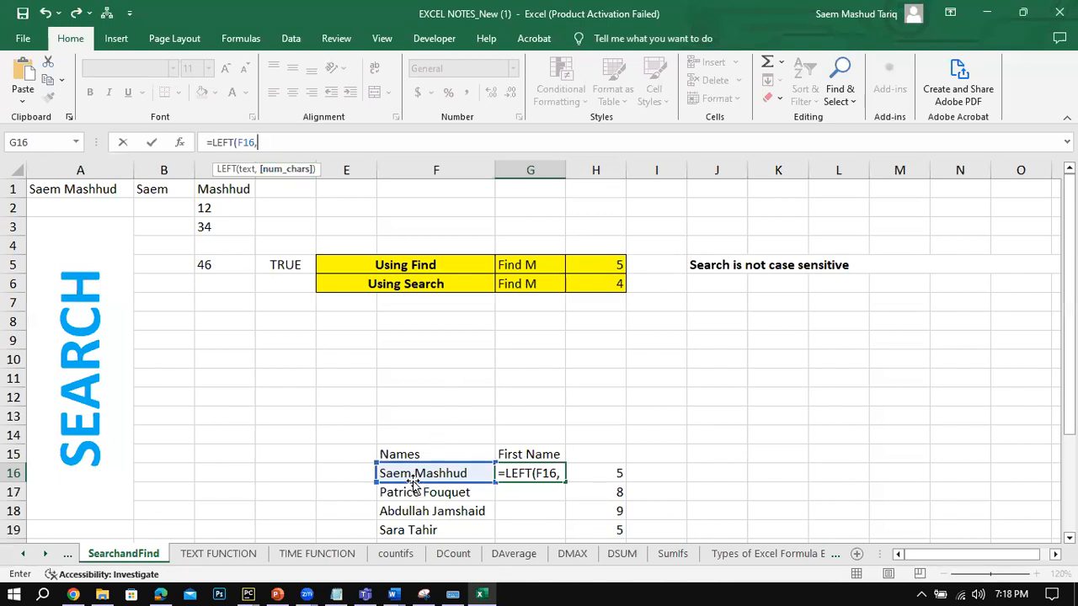
{"action": "type", "text": "fin"}
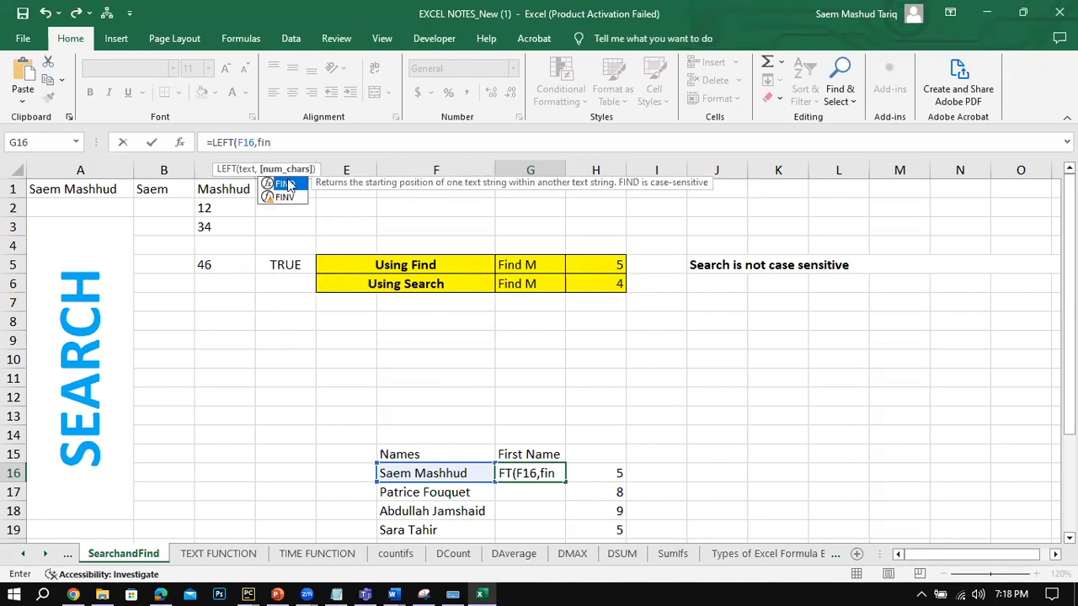
{"action": "double_click", "coordinate": [286, 183]}
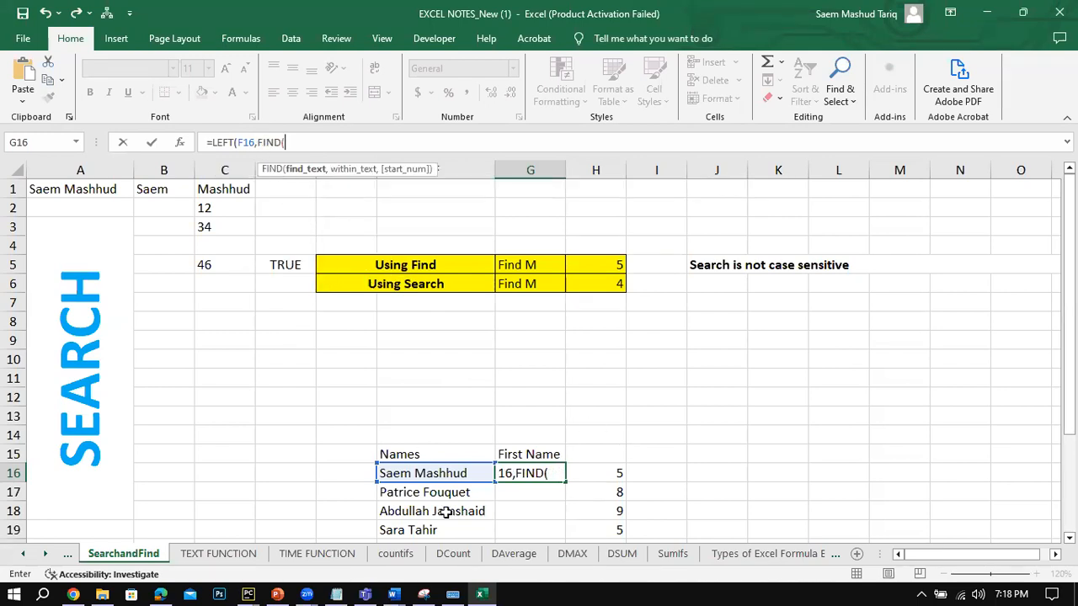
Step: Supply a single space in double quotes as the search text of the nested FIND in the G16 formula
{"action": "left_click", "coordinate": [452, 594]}
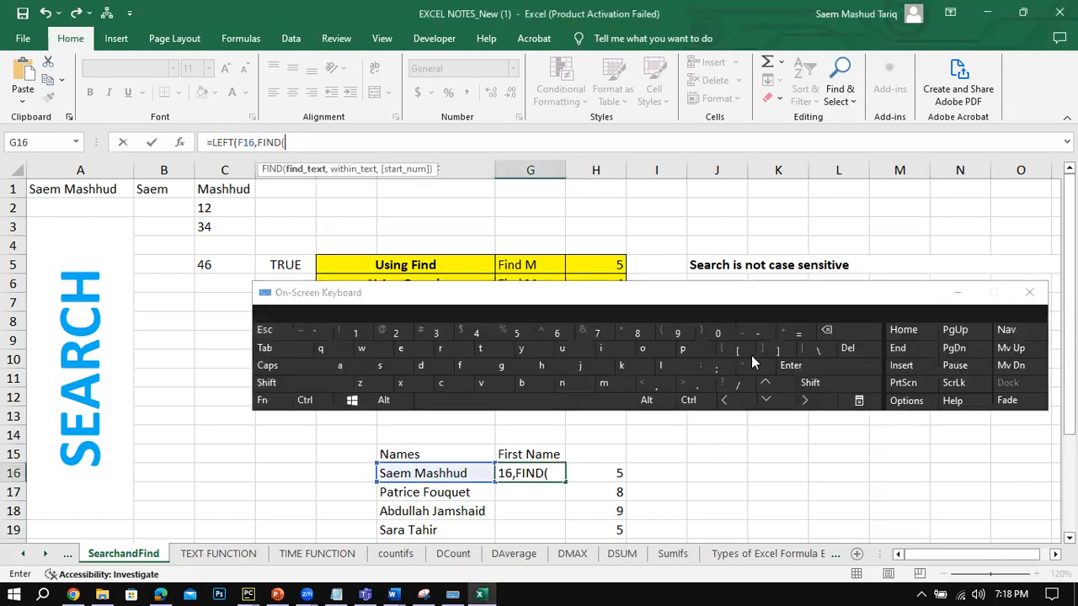
{"action": "left_click", "coordinate": [808, 382]}
{"action": "left_click", "coordinate": [751, 368]}
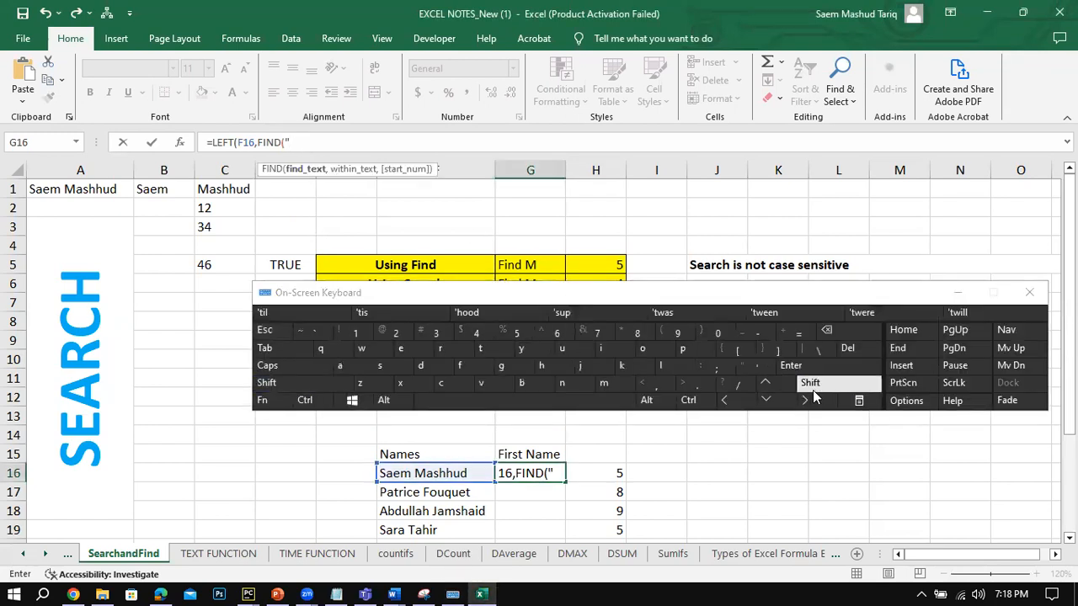
{"action": "left_click", "coordinate": [817, 383]}
{"action": "left_click", "coordinate": [752, 368]}
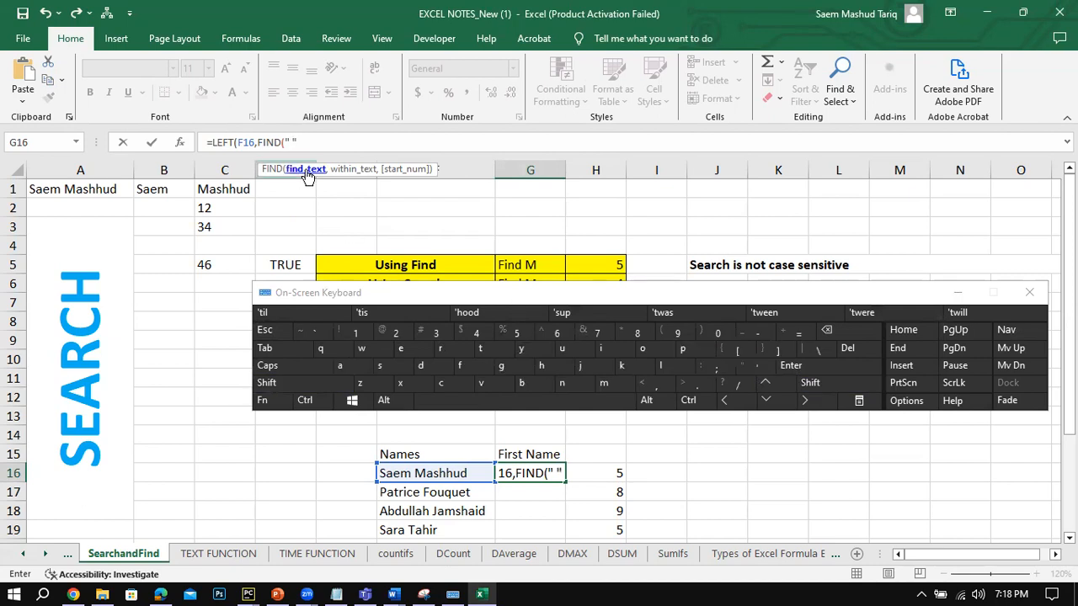
{"action": "left_click", "coordinate": [959, 293]}
{"action": "left_click", "coordinate": [325, 142]}
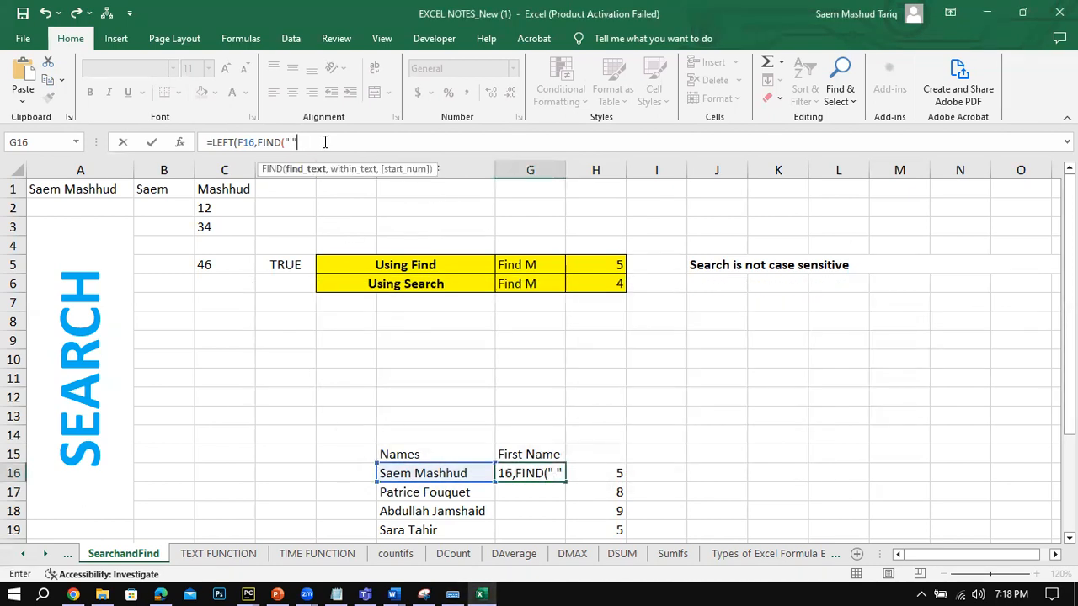
Step: Complete the G16 formula as =LEFT(F16,FIND(" ",F16,1)) and fill it down through G19
{"action": "type", "text": ","}
{"action": "left_click", "coordinate": [455, 473]}
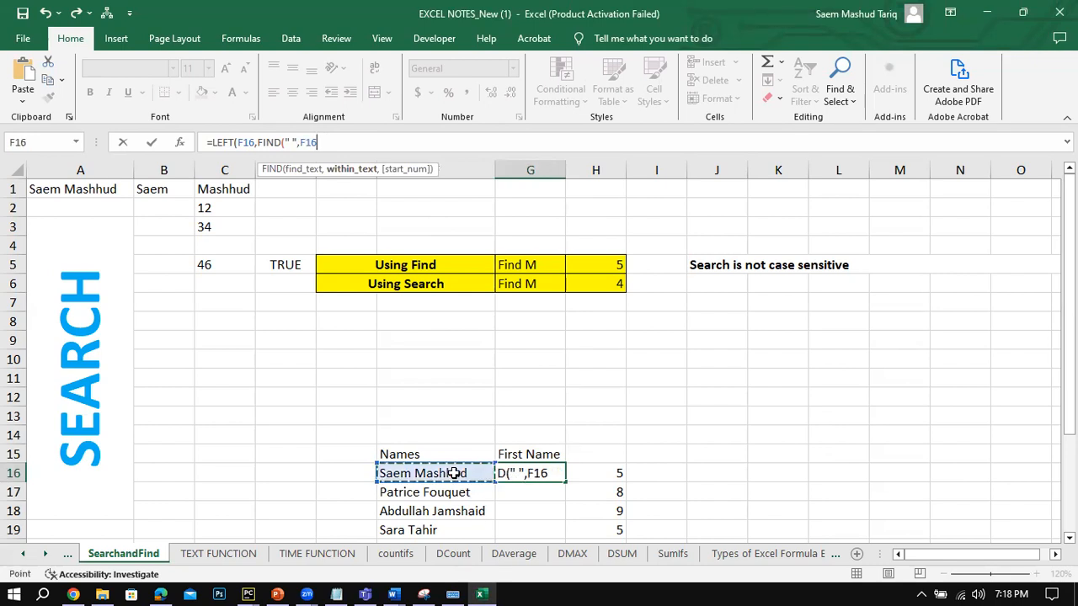
{"action": "type", "text": ",1"}
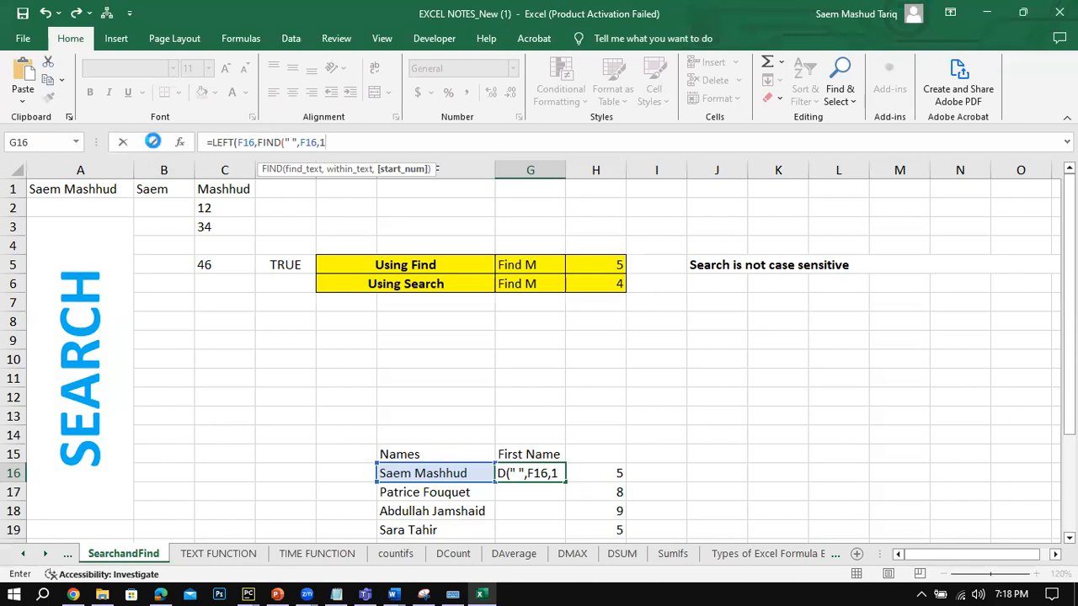
{"action": "left_click", "coordinate": [153, 142]}
{"action": "left_click", "coordinate": [506, 357]}
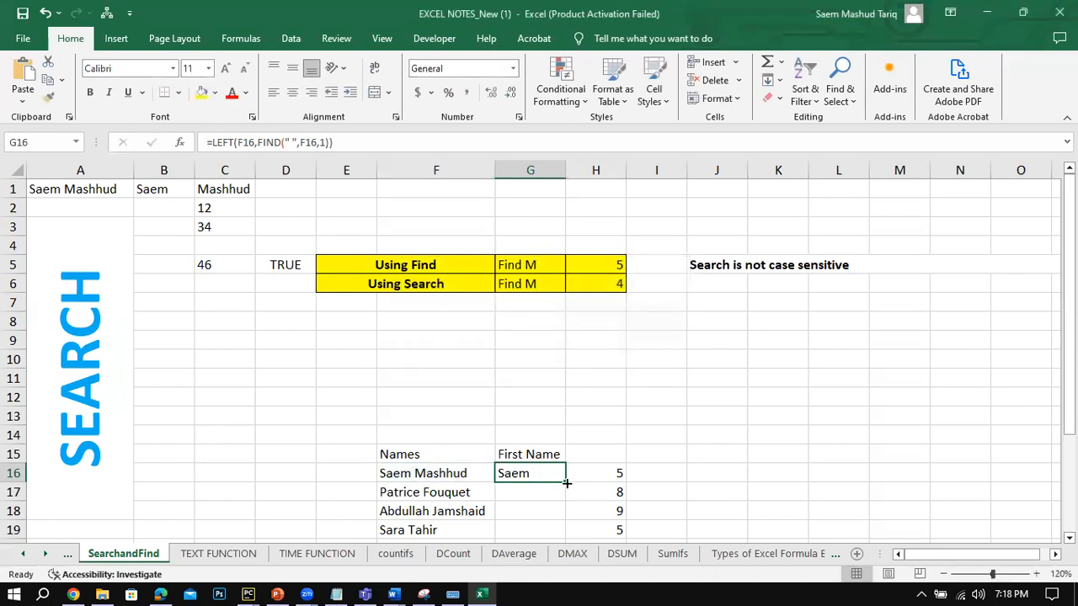
{"action": "double_click", "coordinate": [567, 483]}
{"action": "left_click", "coordinate": [560, 476]}
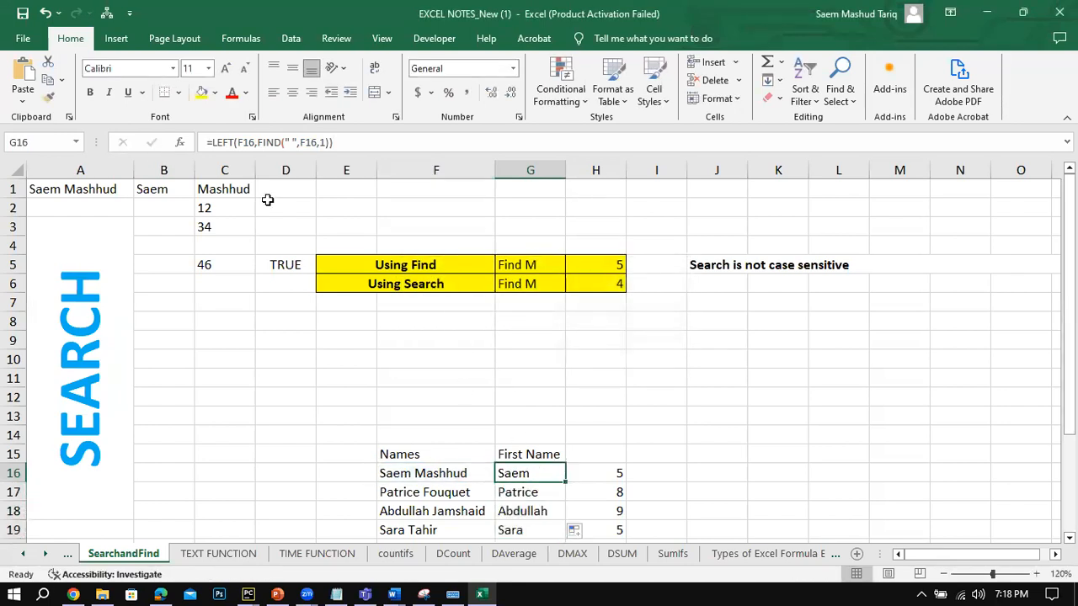
Step: Examine the text argument and the nested FIND argument of the LEFT formula in G16 without changing it
{"action": "left_click", "coordinate": [248, 143]}
{"action": "double_click", "coordinate": [248, 143]}
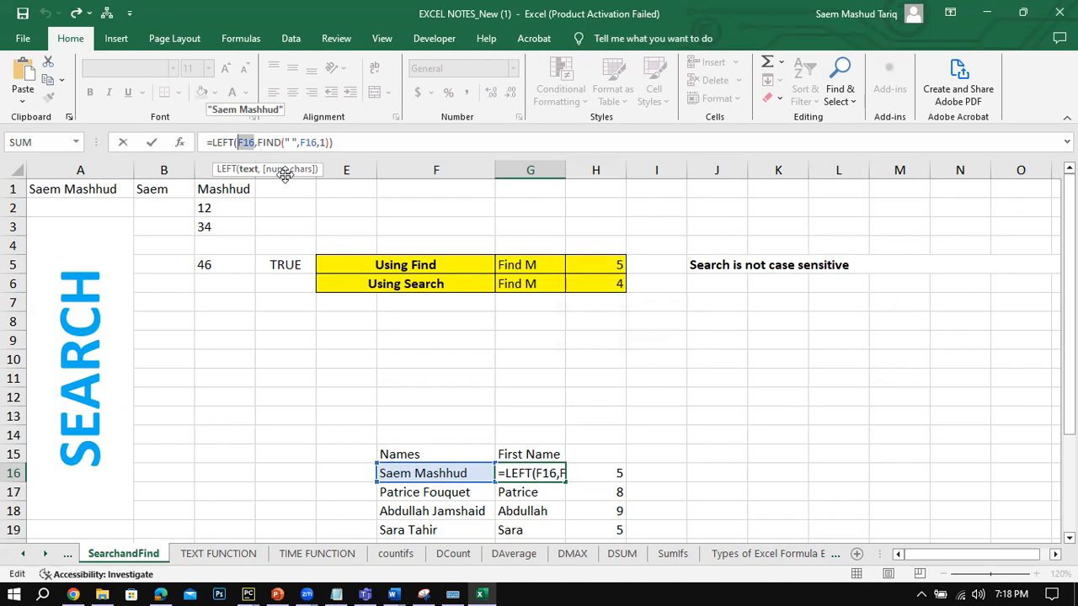
{"action": "left_click_drag", "start_coordinate": [259, 143], "coordinate": [329, 143]}
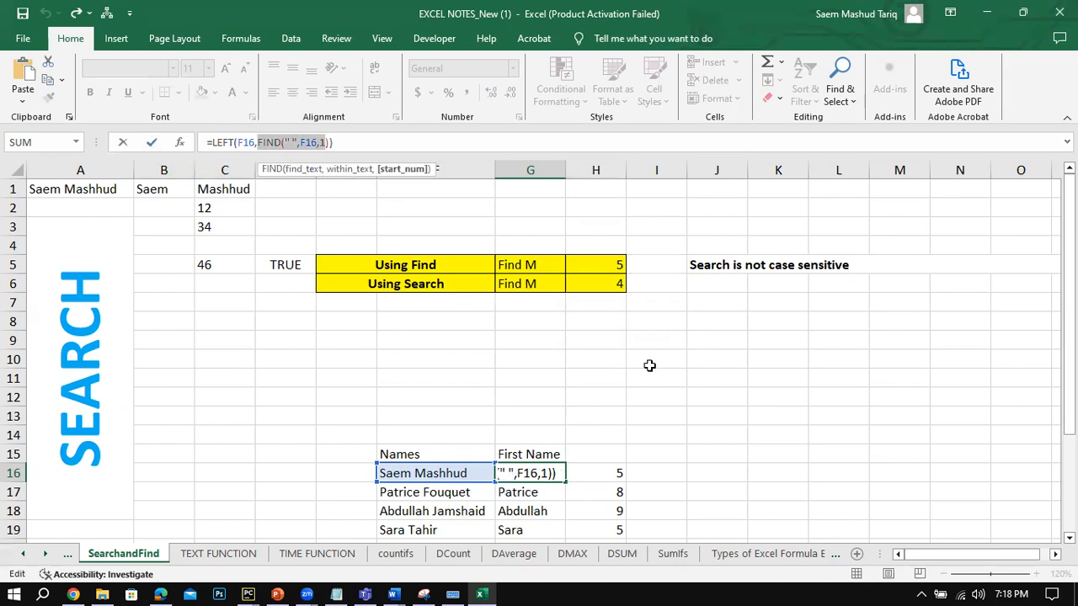
{"action": "key", "text": "Escape"}
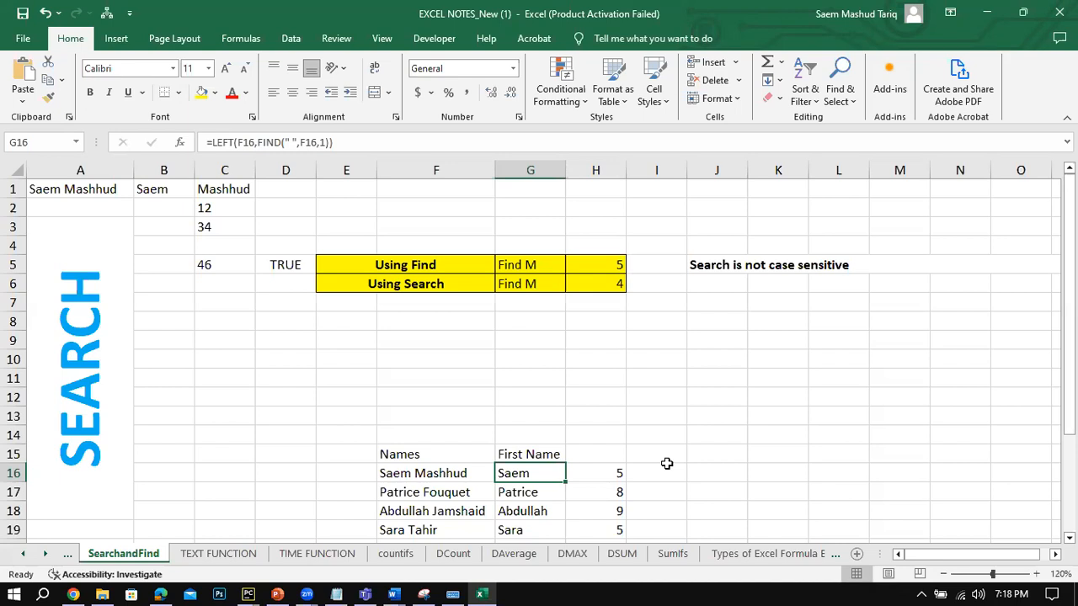
{"action": "left_click", "coordinate": [224, 394]}
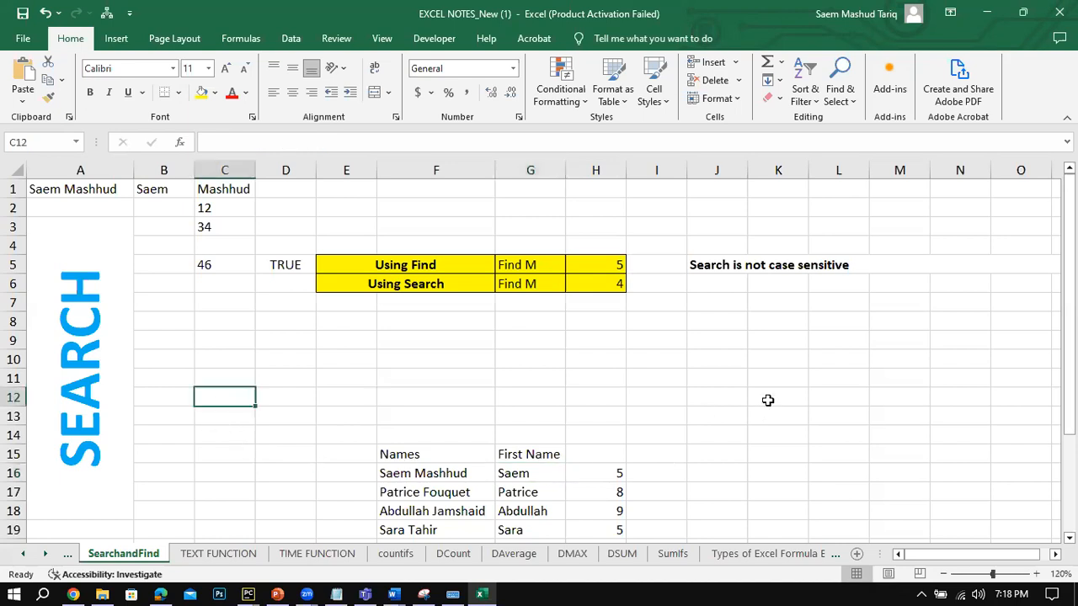
Step: Enter 60$ in J11 with the dollar sign written as part of the cell content
{"action": "left_click", "coordinate": [714, 372]}
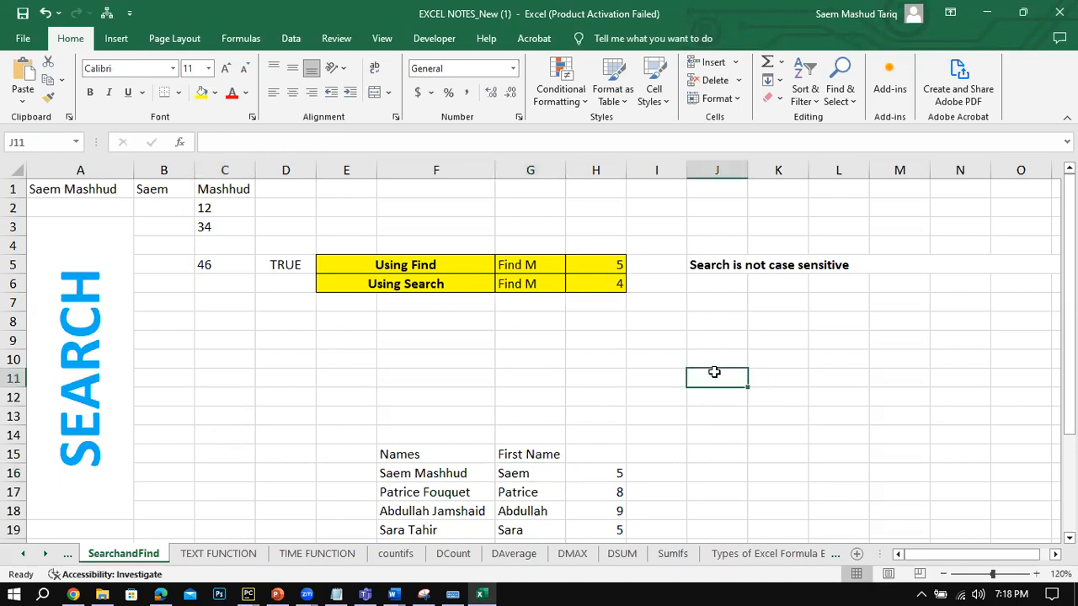
{"action": "type", "text": "60"}
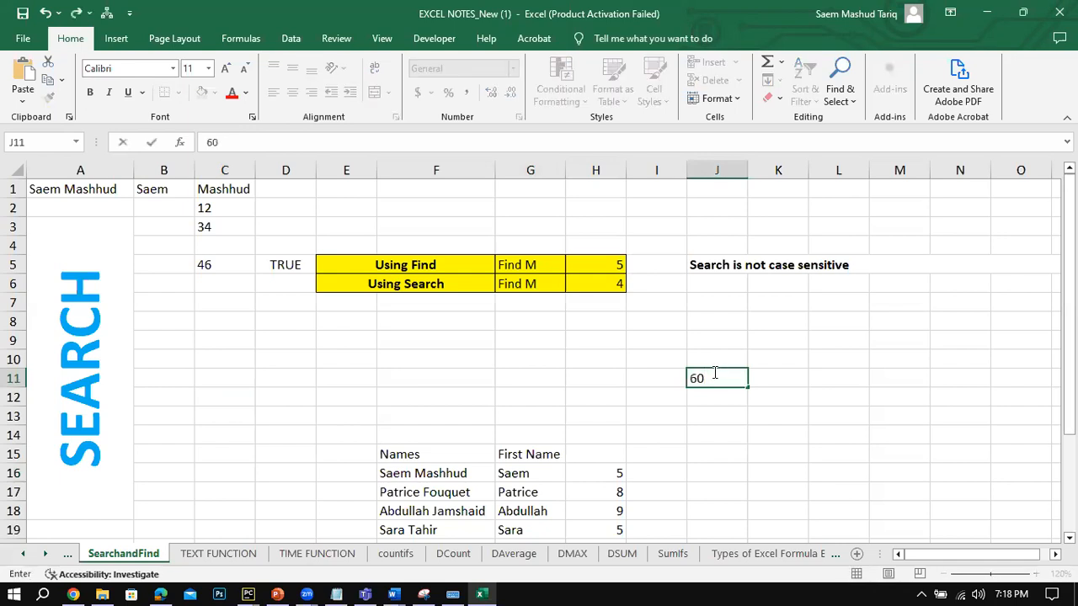
{"action": "left_click", "coordinate": [452, 594]}
{"action": "left_click_drag", "start_coordinate": [659, 294], "coordinate": [722, 190]}
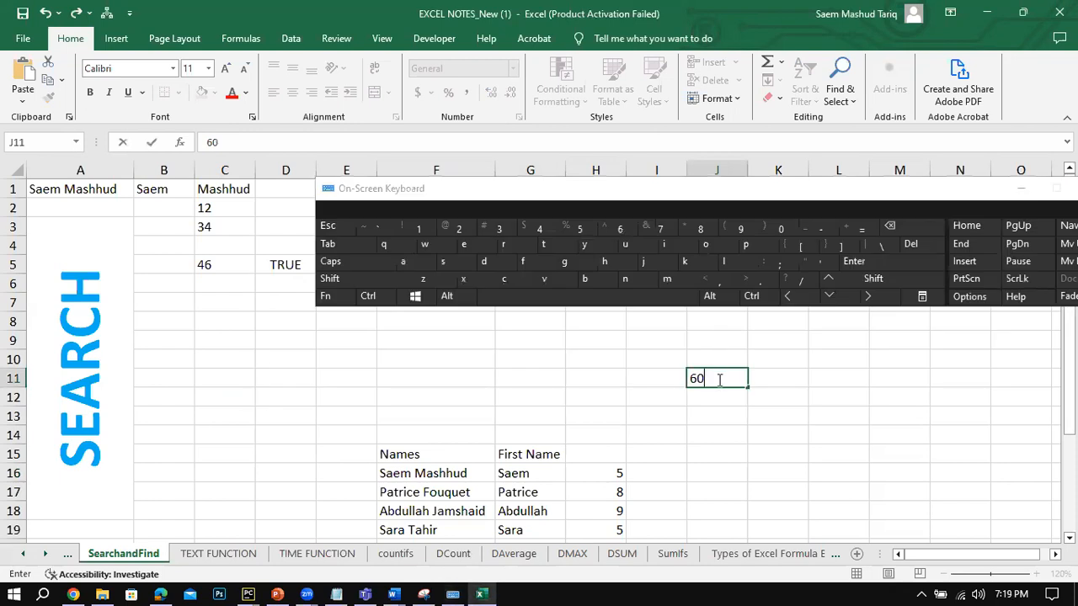
{"action": "left_click", "coordinate": [396, 281]}
{"action": "left_click", "coordinate": [539, 229]}
Step: Enter the plain number 60 in J12
{"action": "left_click", "coordinate": [710, 394]}
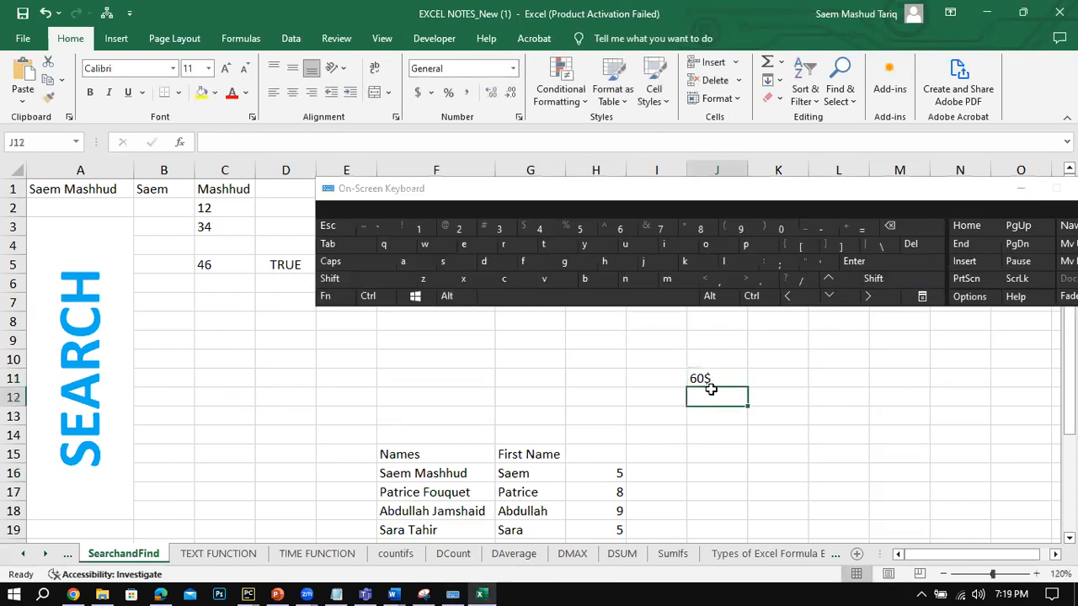
{"action": "type", "text": "60"}
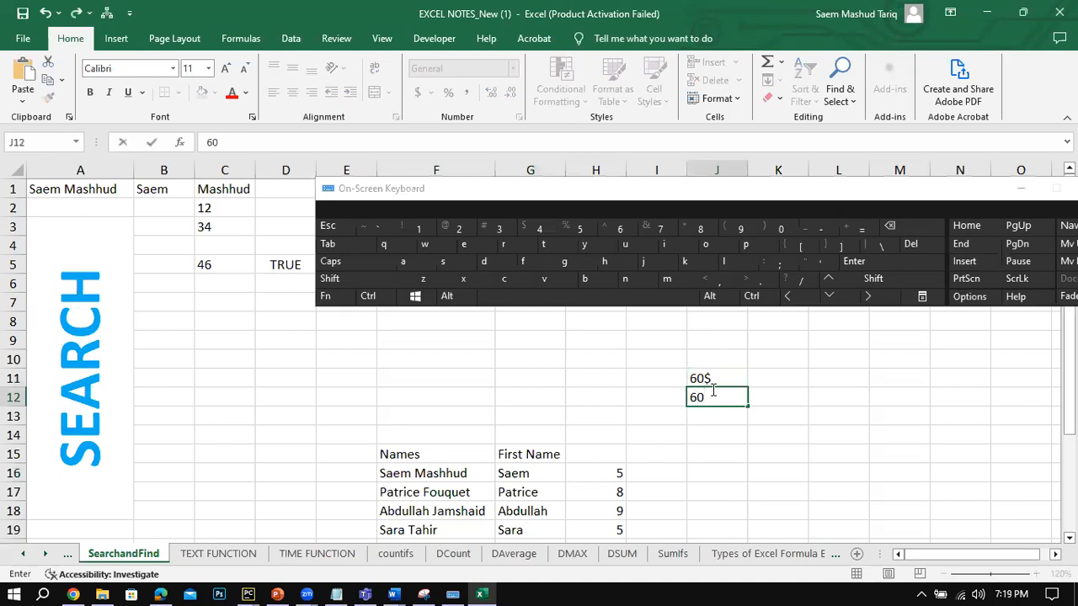
{"action": "left_click", "coordinate": [716, 451]}
{"action": "left_click", "coordinate": [1020, 190]}
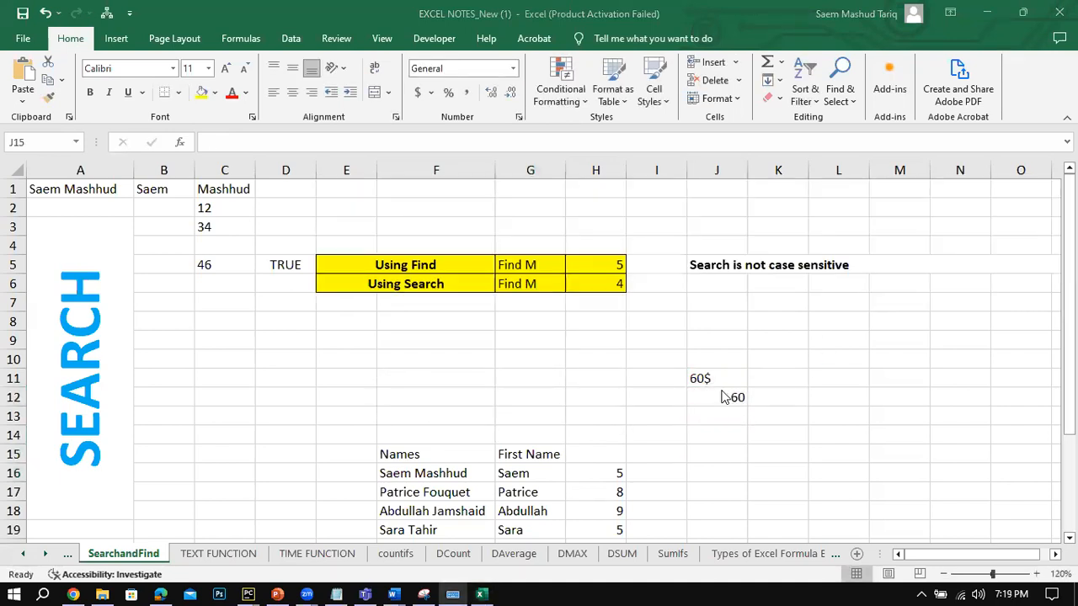
Step: Format J12 as Currency with the $ symbol and no decimal places
{"action": "left_click", "coordinate": [717, 399]}
{"action": "right_click", "coordinate": [717, 398]}
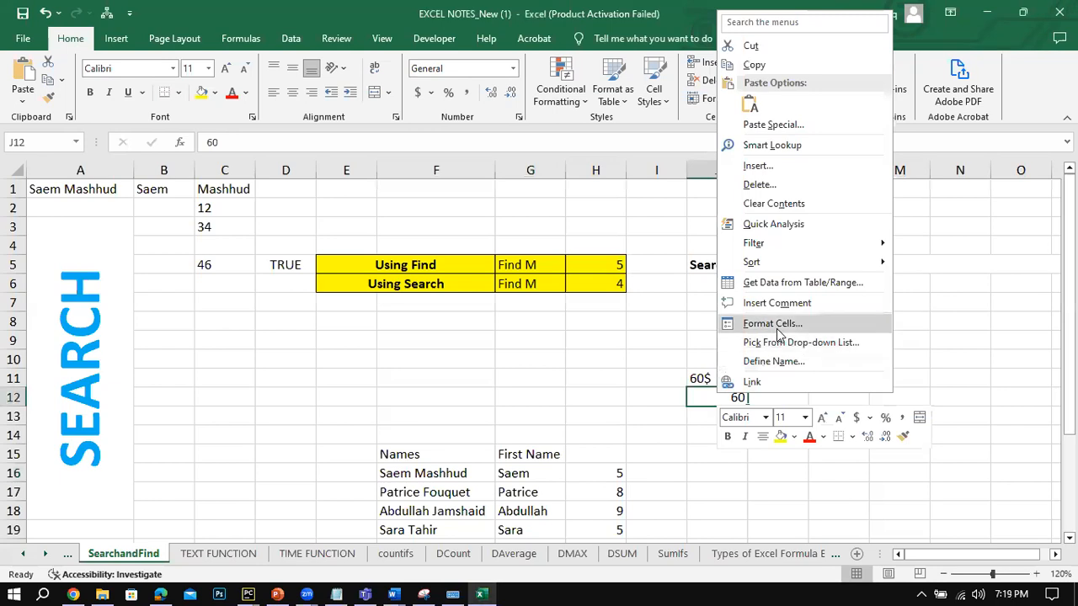
{"action": "key", "text": "Return"}
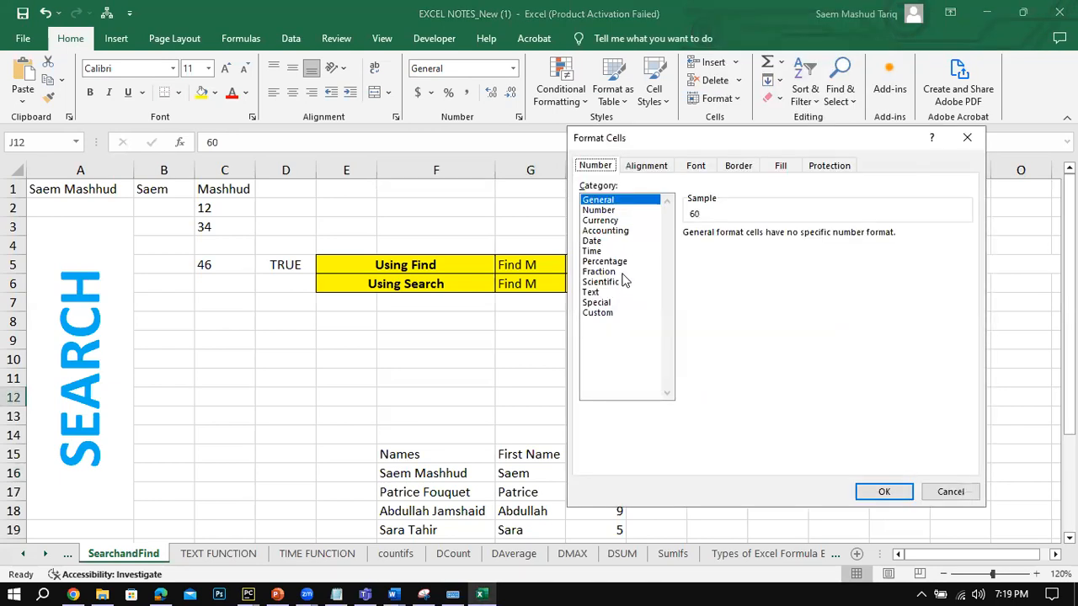
{"action": "left_click", "coordinate": [601, 221]}
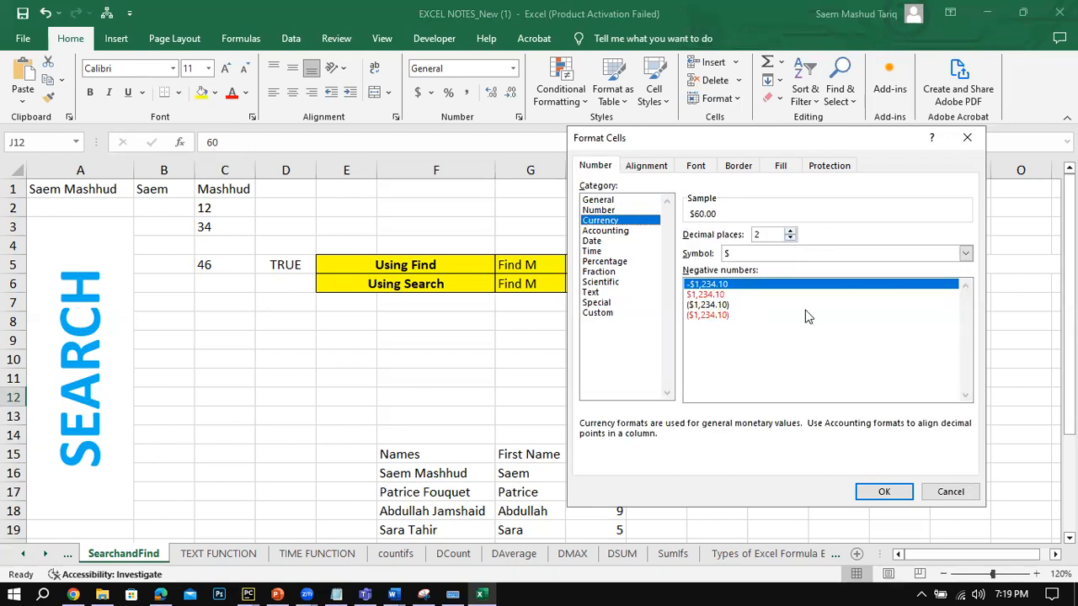
{"action": "left_click", "coordinate": [883, 491]}
{"action": "key", "text": "Return"}
Step: Widen column J slightly
{"action": "left_click", "coordinate": [716, 397]}
{"action": "left_click", "coordinate": [716, 380]}
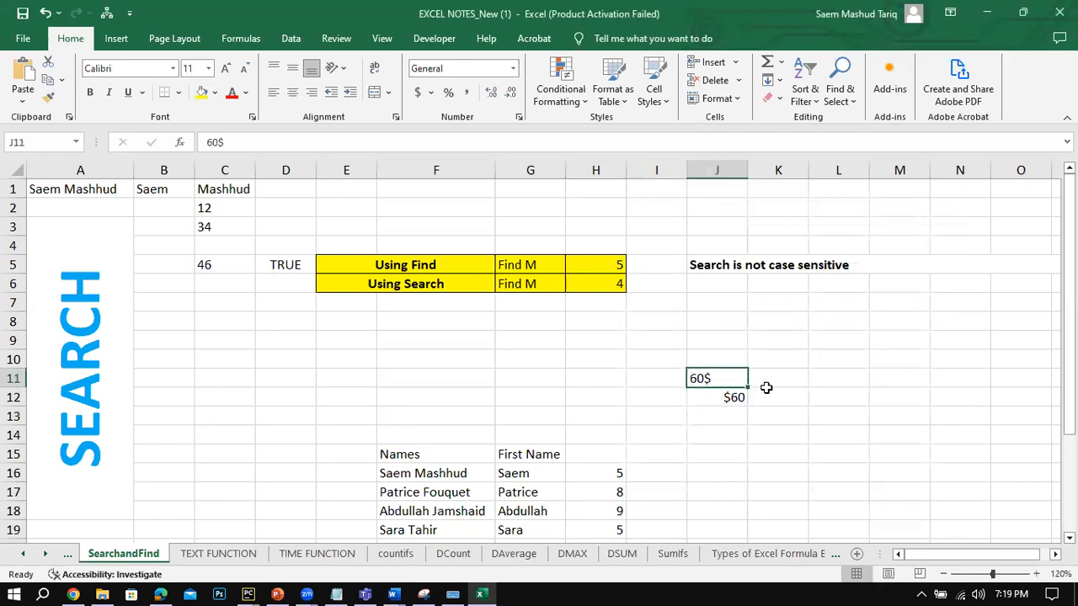
{"action": "left_click_drag", "start_coordinate": [747, 172], "coordinate": [756, 171]}
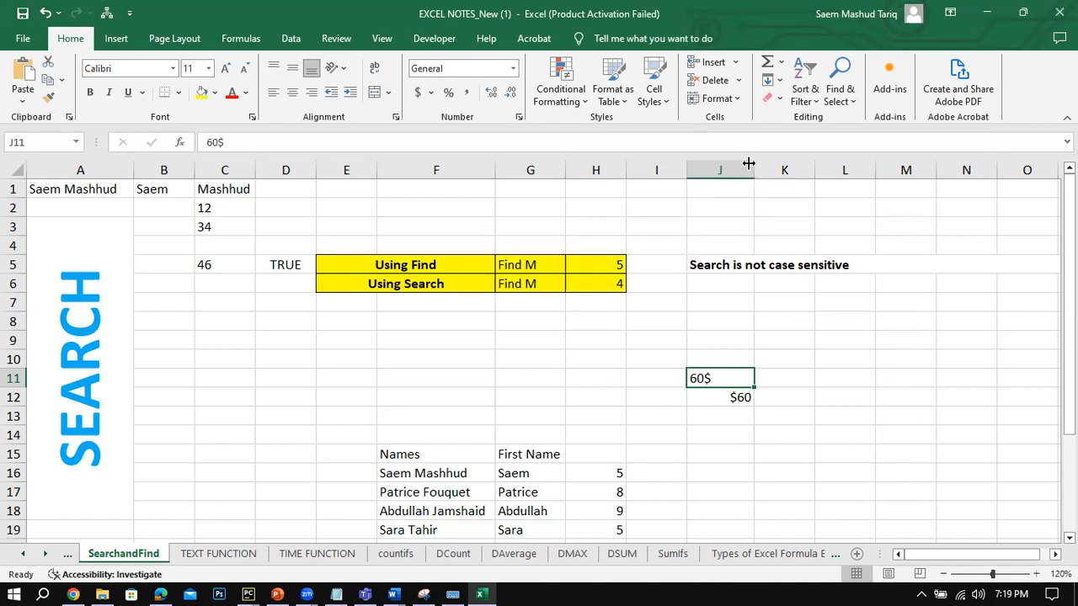
Step: Compare the stored contents, alignment and number formats of J11 and J12
{"action": "left_click", "coordinate": [724, 393]}
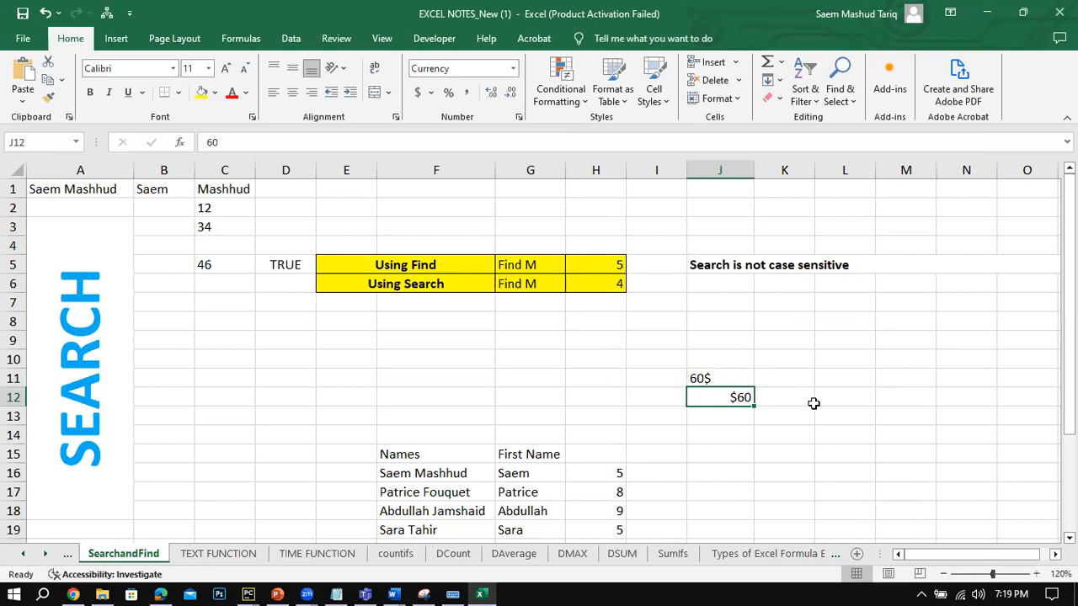
{"action": "left_click", "coordinate": [734, 379]}
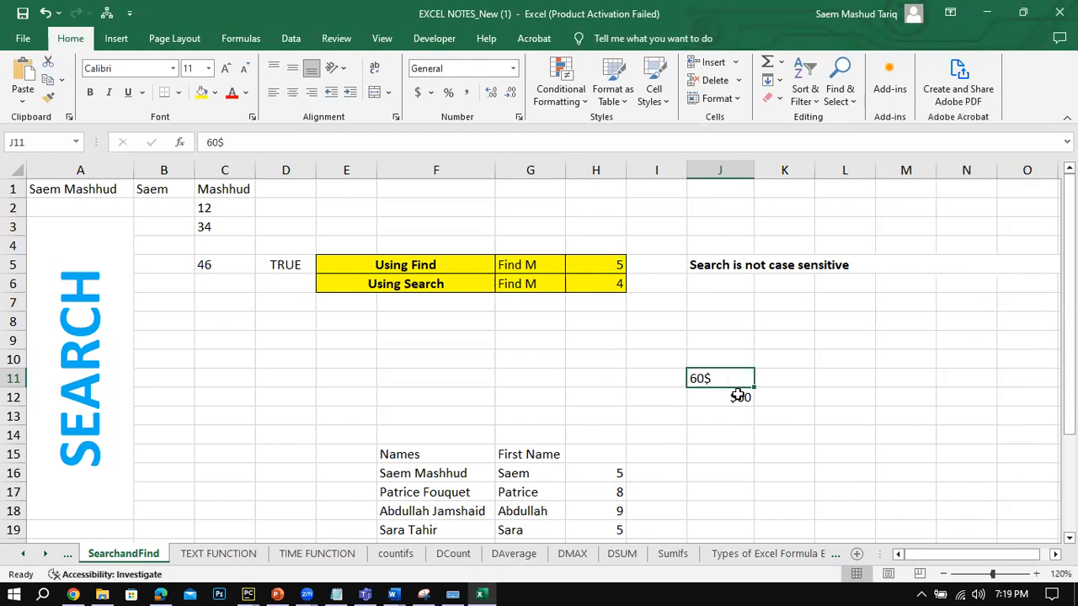
{"action": "left_click", "coordinate": [738, 397]}
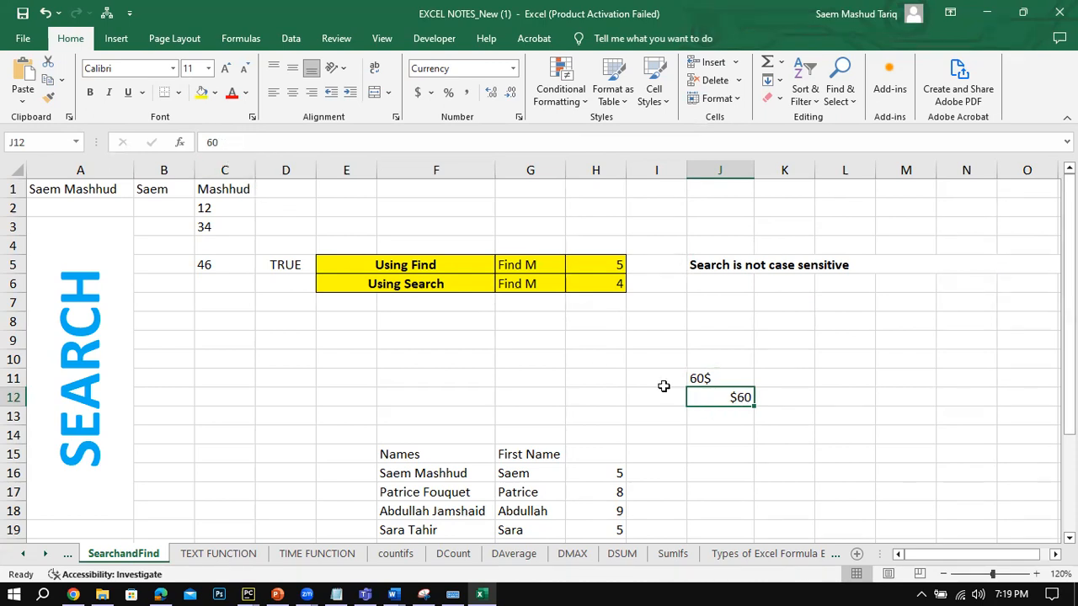
{"action": "left_click", "coordinate": [698, 378]}
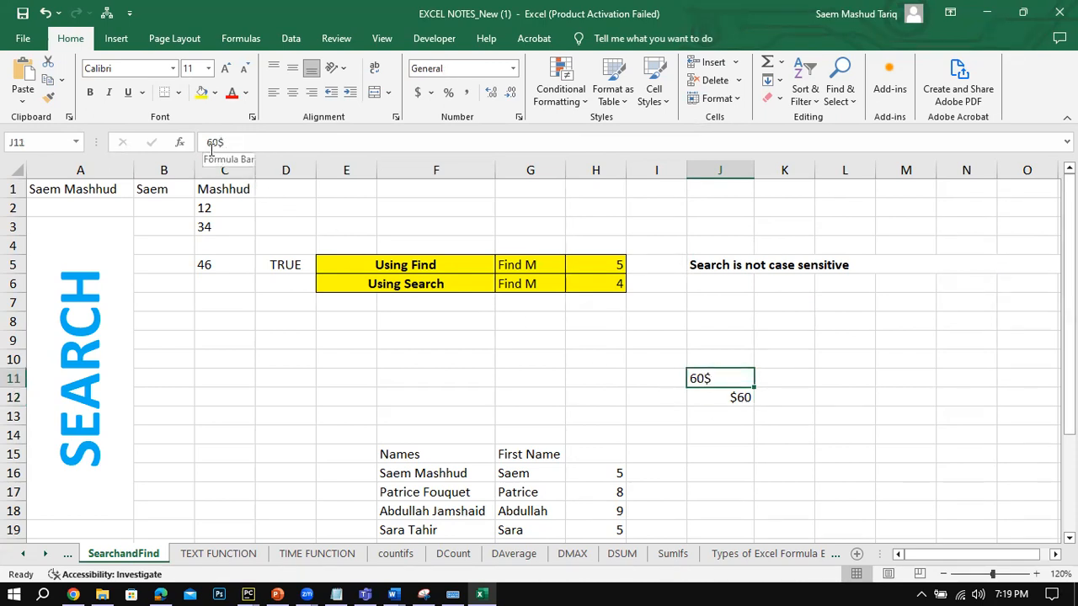
{"action": "left_click", "coordinate": [696, 421]}
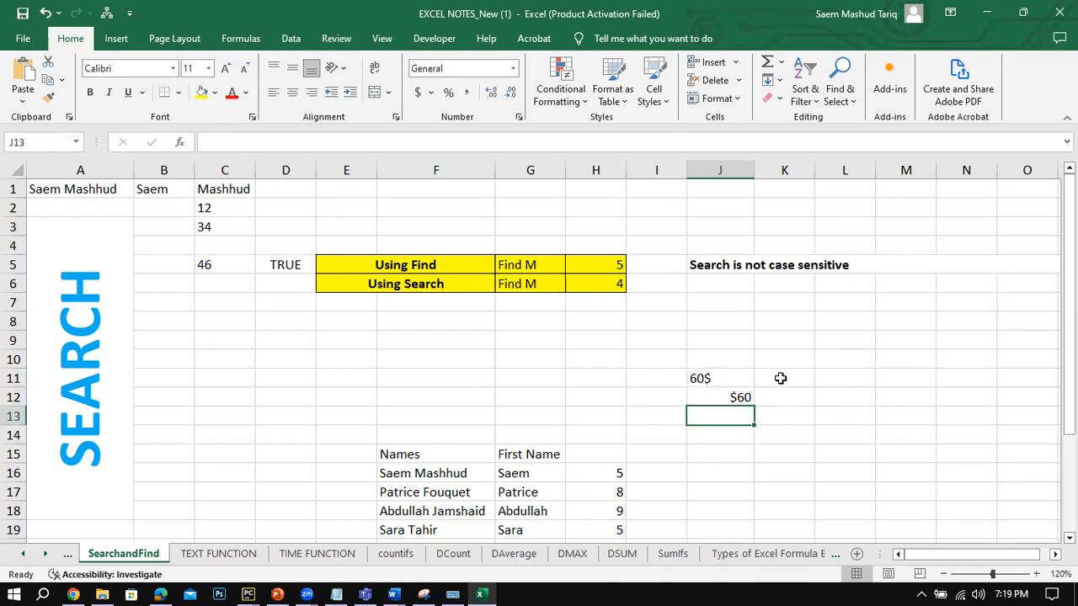
Step: Enter 23 in K11 and 24 in K12 beside the two dollar amounts
{"action": "left_click", "coordinate": [780, 378]}
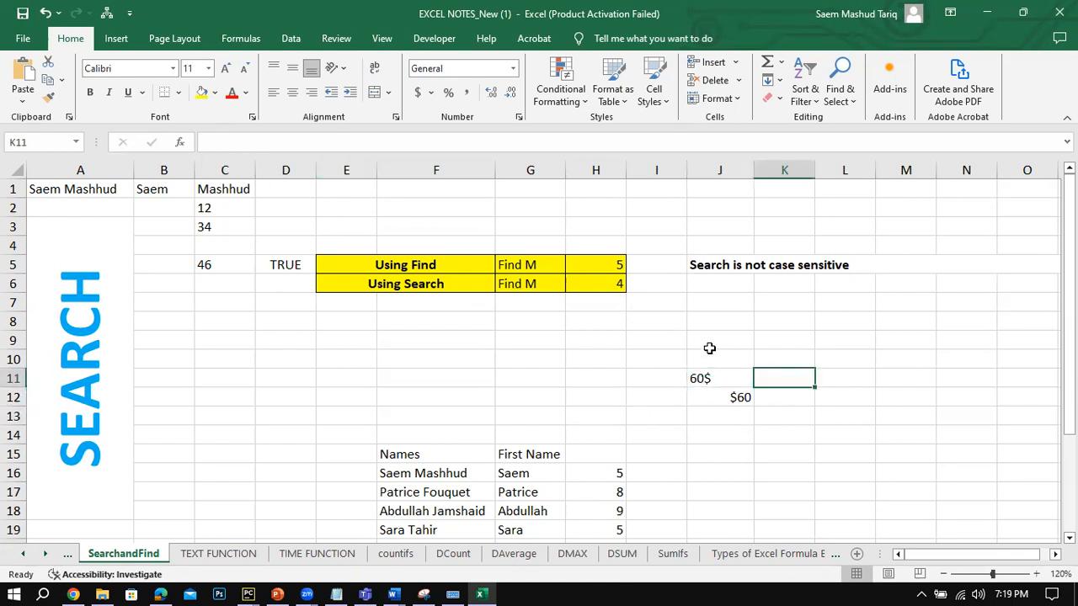
{"action": "type", "text": "23"}
{"action": "key", "text": "Return"}
{"action": "type", "text": "24"}
{"action": "left_click", "coordinate": [844, 378]}
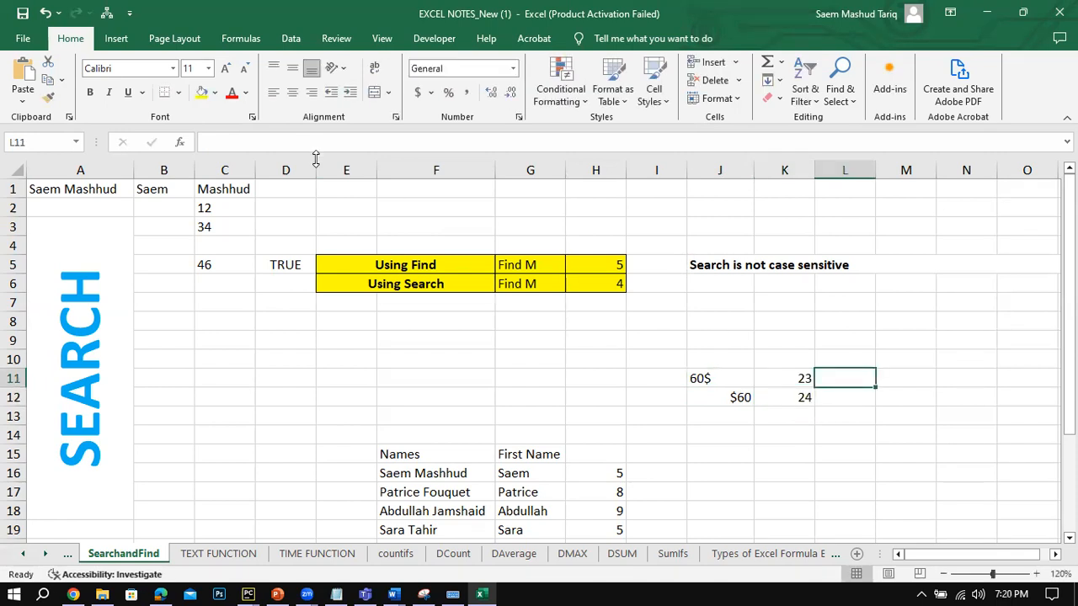
Step: Enter the formula =J11*K11 in L11 to multiply the typed 60$ by the number beside it
{"action": "left_click", "coordinate": [308, 139]}
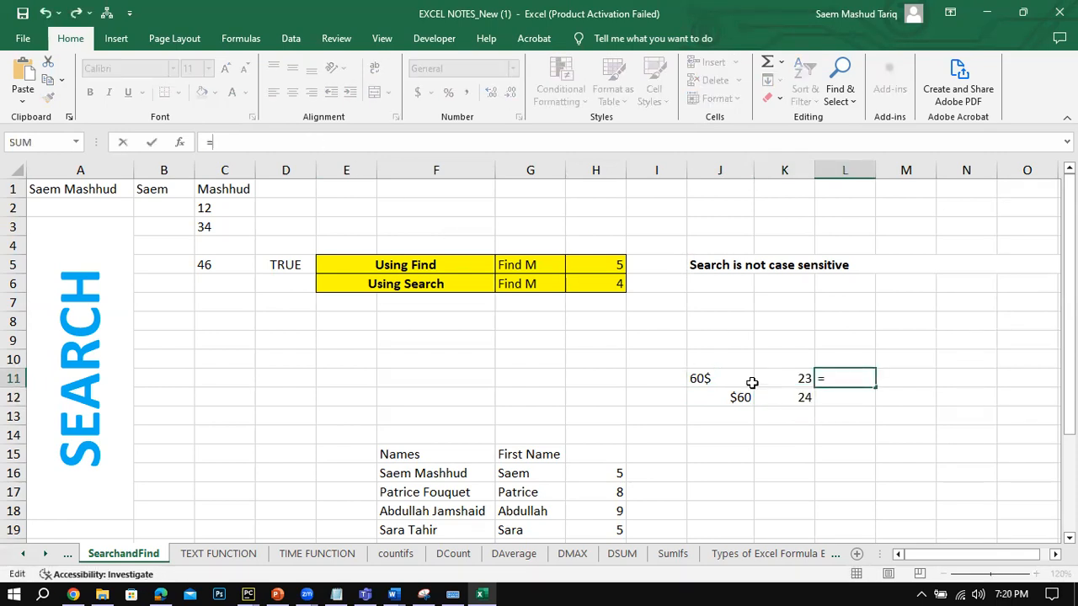
{"action": "type", "text": "="}
{"action": "left_click", "coordinate": [708, 378]}
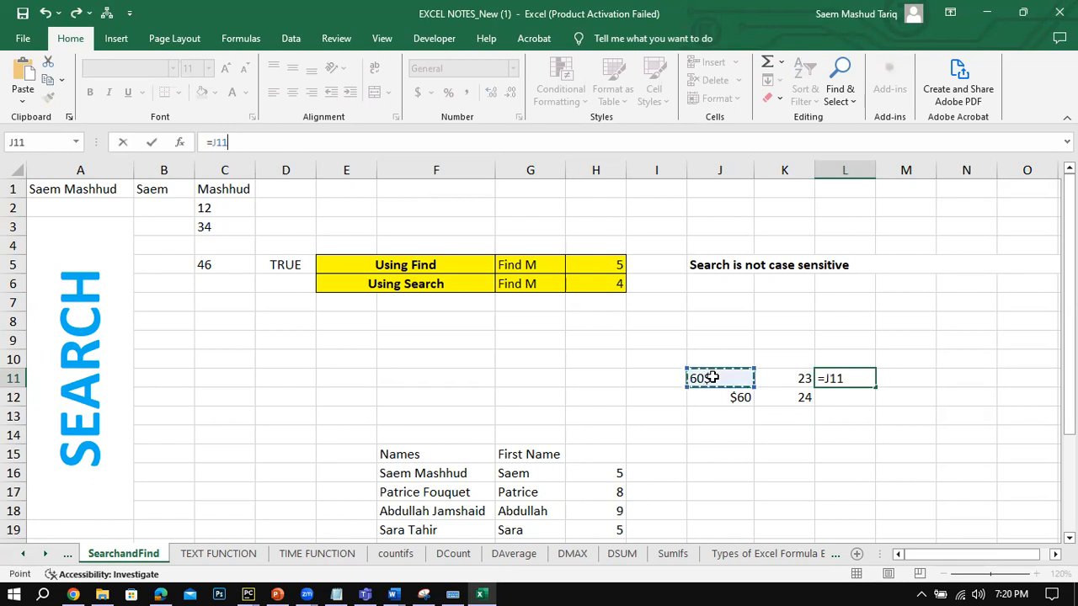
{"action": "left_click", "coordinate": [453, 593]}
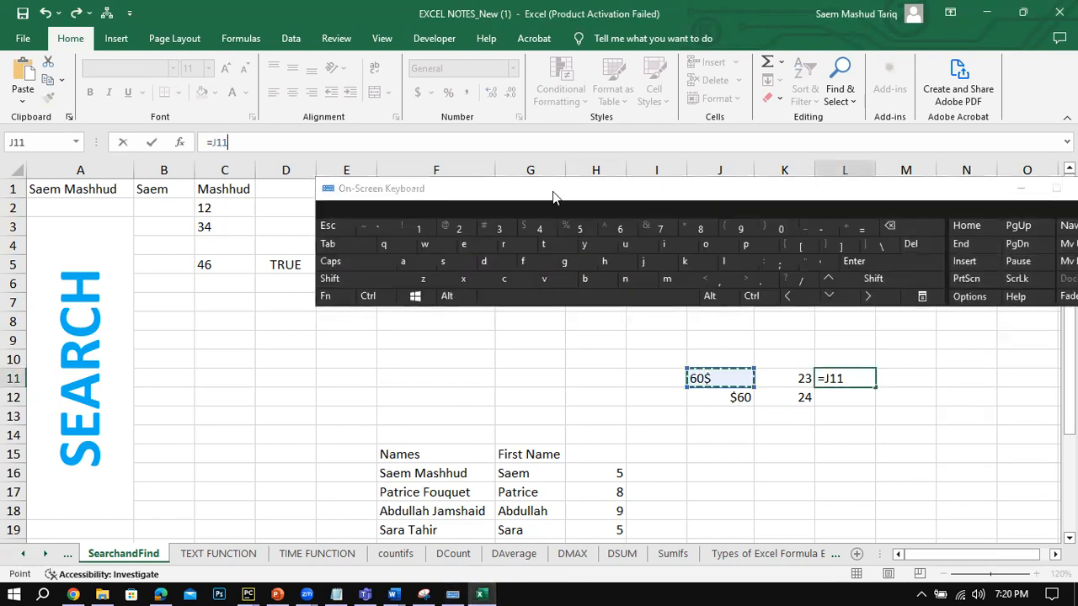
{"action": "left_click_drag", "start_coordinate": [552, 191], "coordinate": [657, 123]}
{"action": "left_click", "coordinate": [283, 139]}
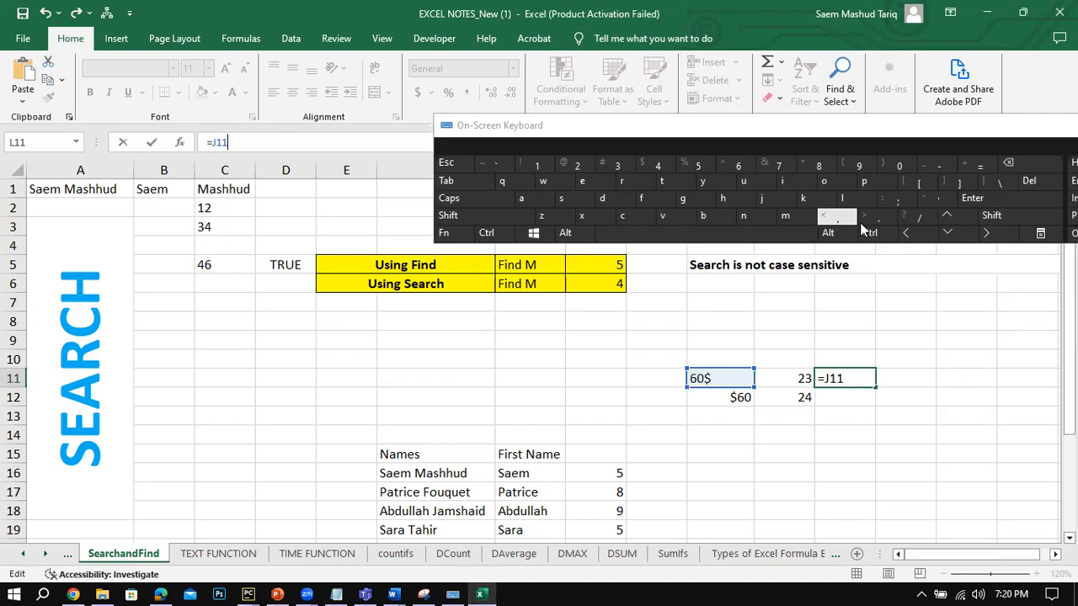
{"action": "left_click", "coordinate": [991, 216]}
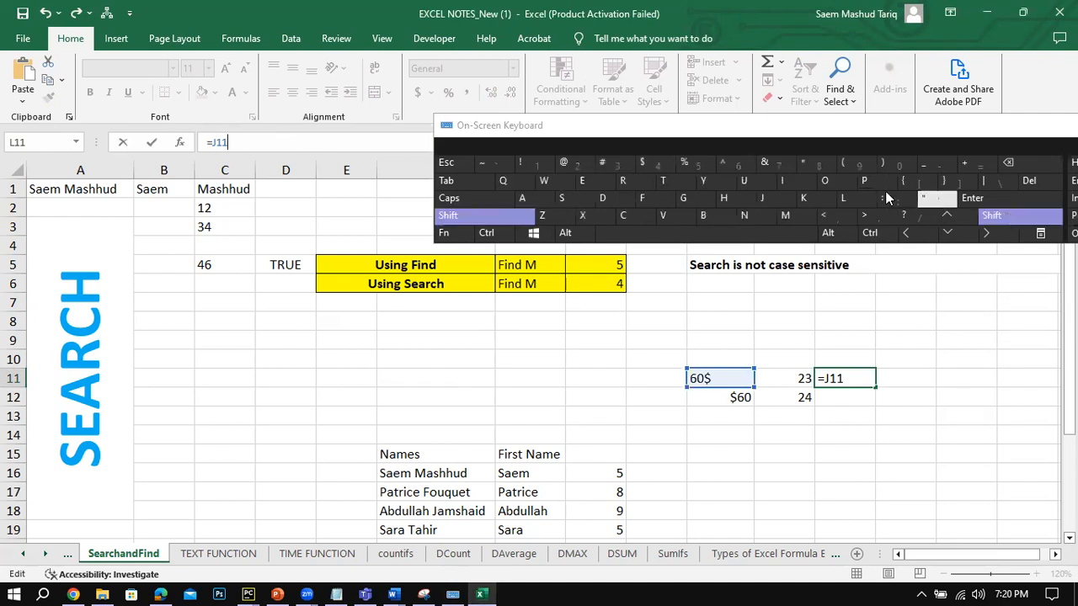
{"action": "left_click", "coordinate": [813, 165]}
{"action": "left_click", "coordinate": [791, 381]}
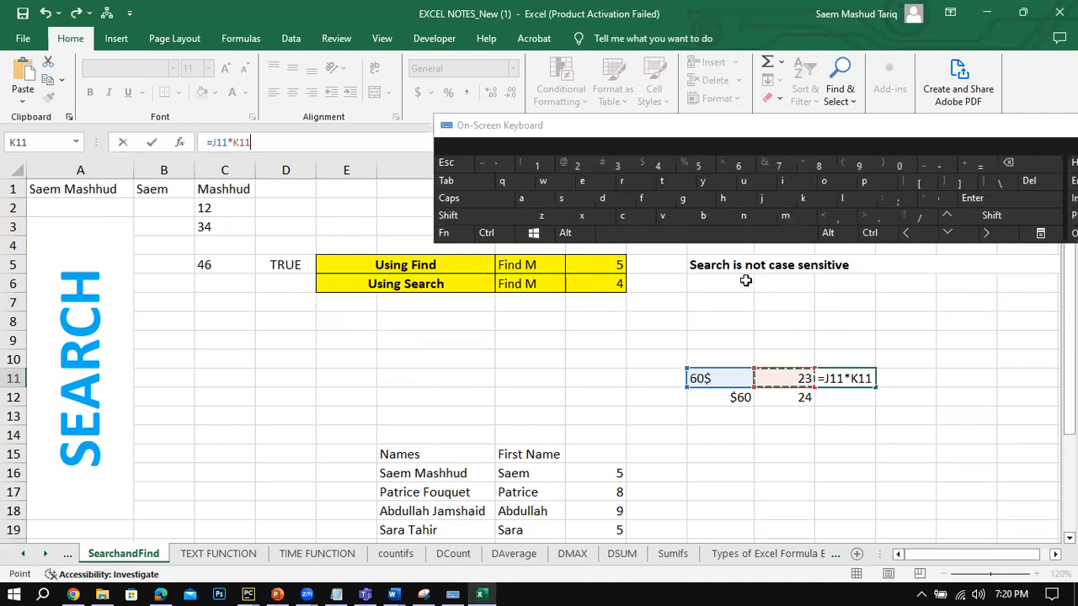
{"action": "left_click", "coordinate": [152, 144]}
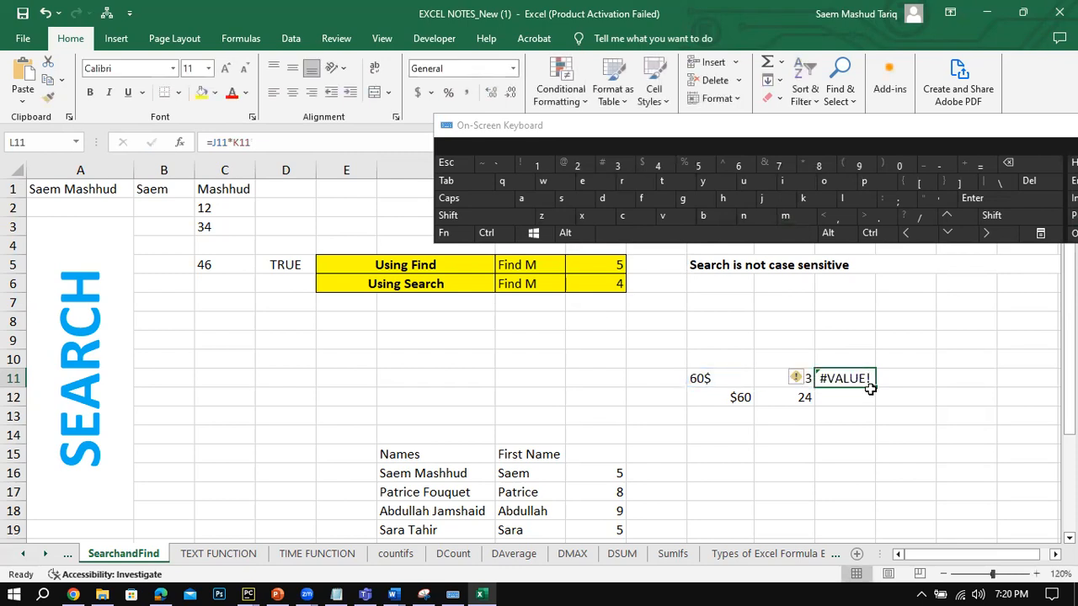
Step: Fill the multiplication formula from L11 down to L12 and put the on-screen keyboard away
{"action": "left_click_drag", "start_coordinate": [876, 387], "coordinate": [876, 406]}
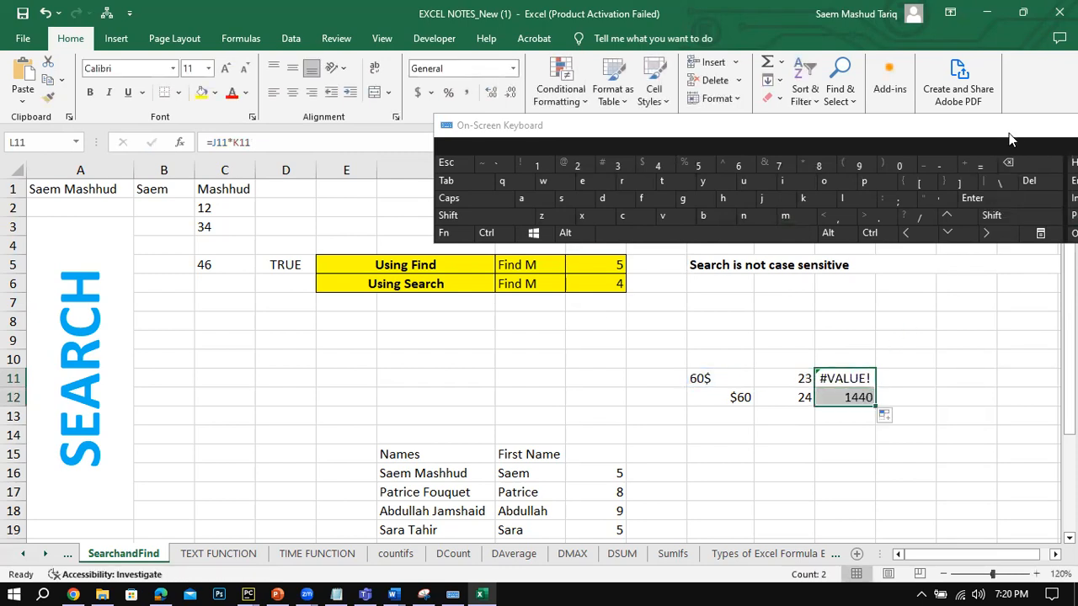
{"action": "left_click_drag", "start_coordinate": [1007, 129], "coordinate": [656, 130]}
{"action": "left_click", "coordinate": [788, 126]}
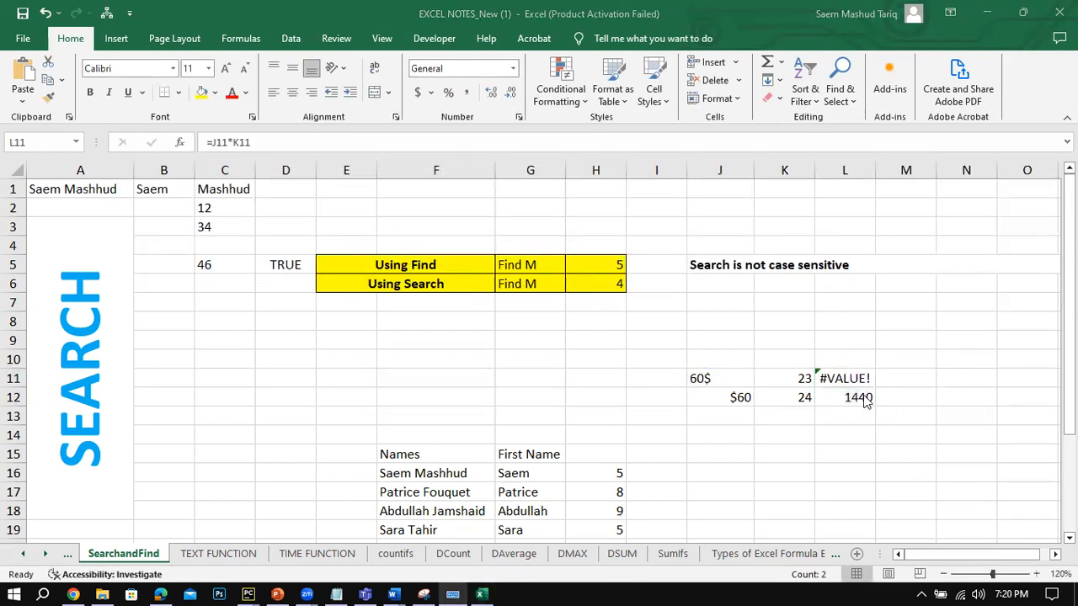
Step: Compare the column L results with the stored contents and number formats of J11 and J12
{"action": "left_click", "coordinate": [842, 434]}
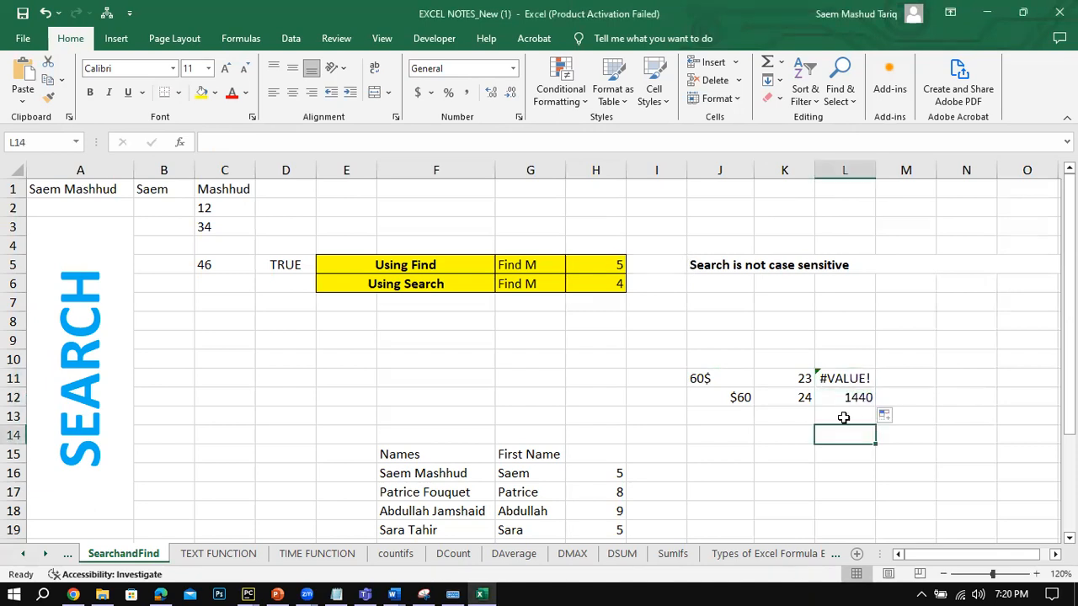
{"action": "left_click", "coordinate": [854, 373]}
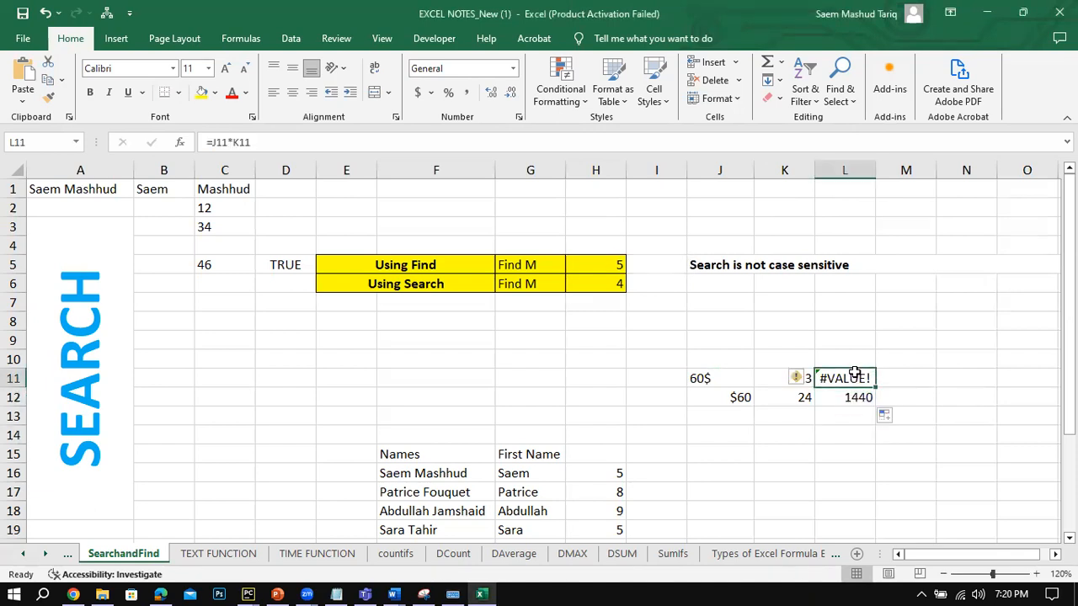
{"action": "left_click", "coordinate": [710, 381]}
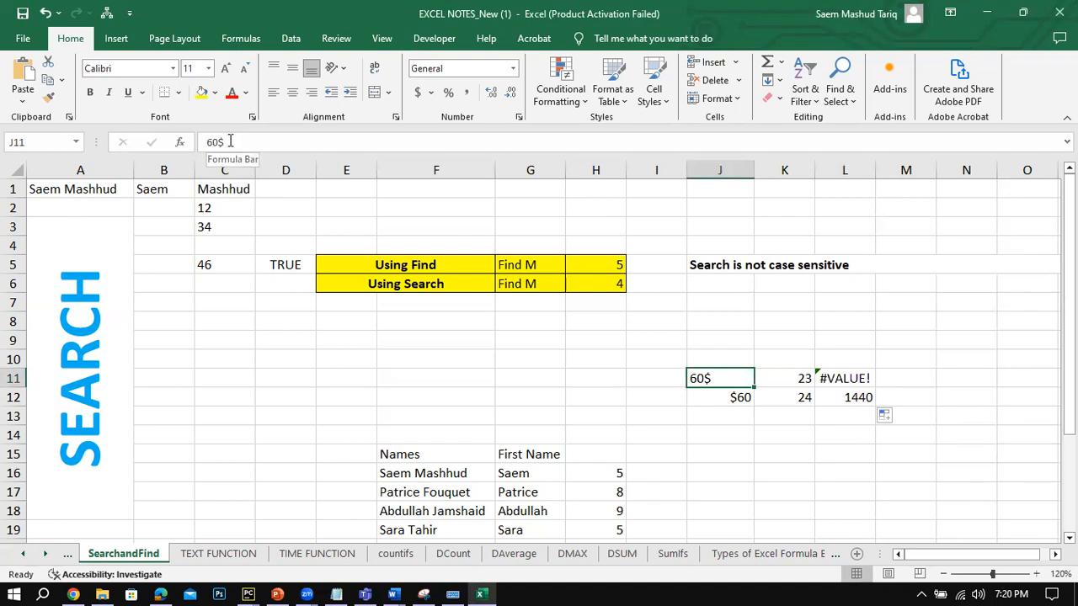
{"action": "left_click", "coordinate": [855, 374]}
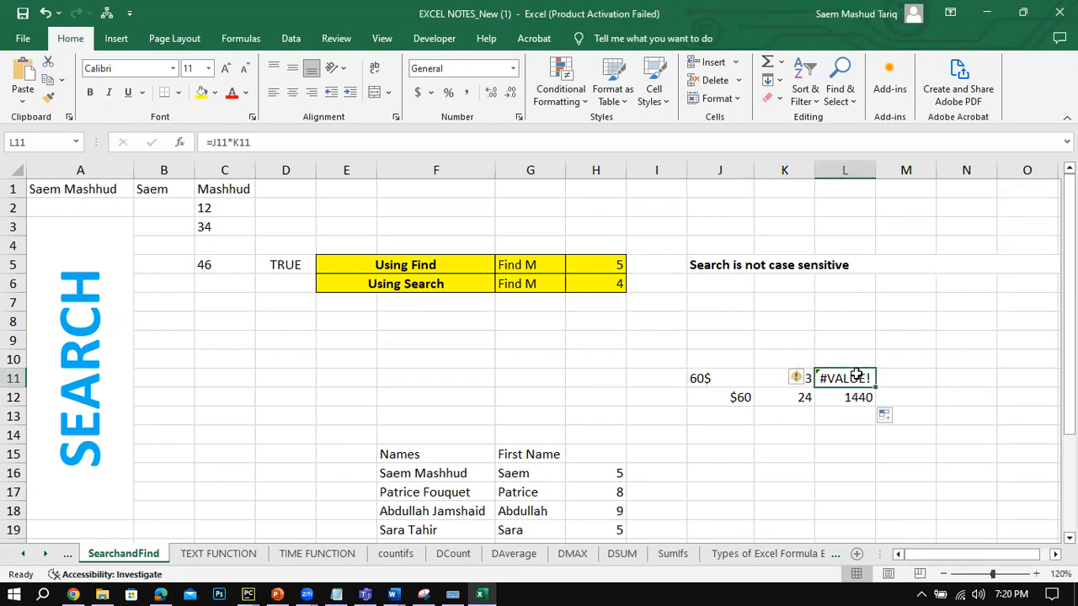
{"action": "left_click", "coordinate": [742, 372]}
{"action": "left_click", "coordinate": [736, 399]}
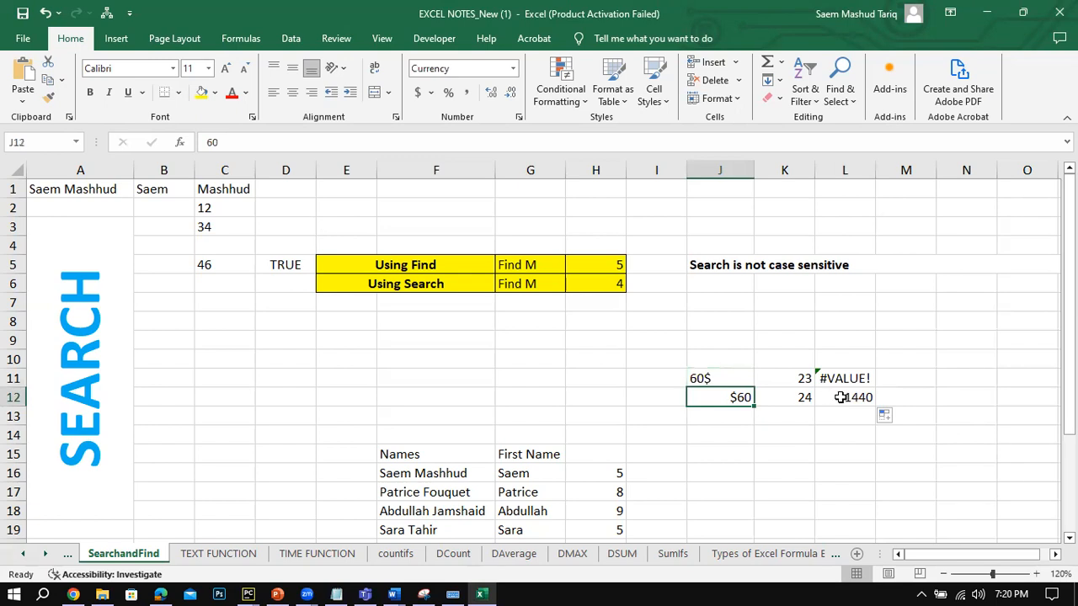
{"action": "left_click", "coordinate": [226, 142]}
{"action": "left_click", "coordinate": [210, 142]}
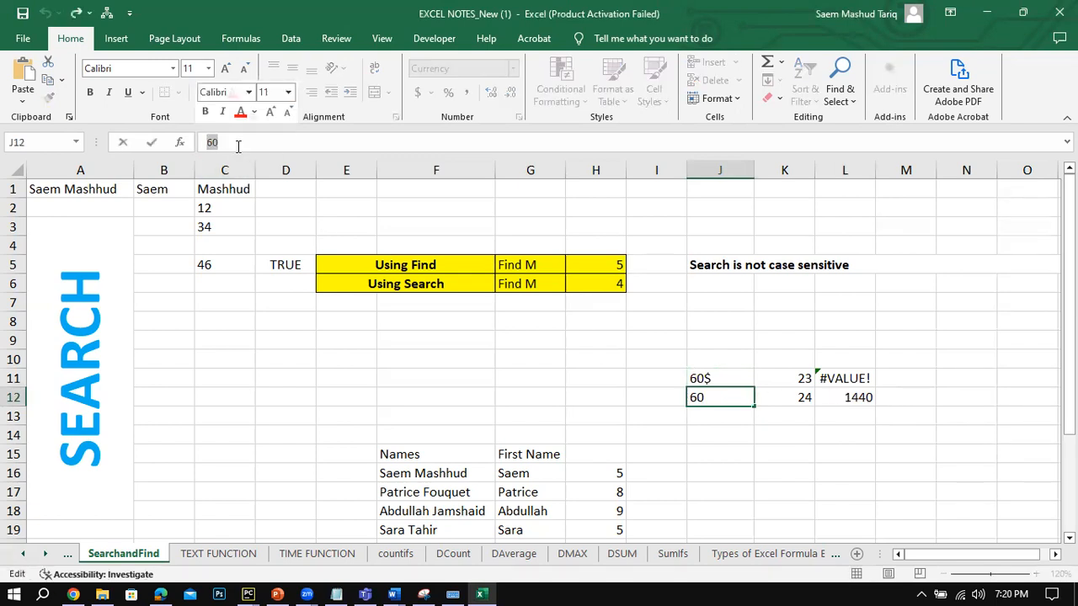
{"action": "double_click", "coordinate": [210, 142]}
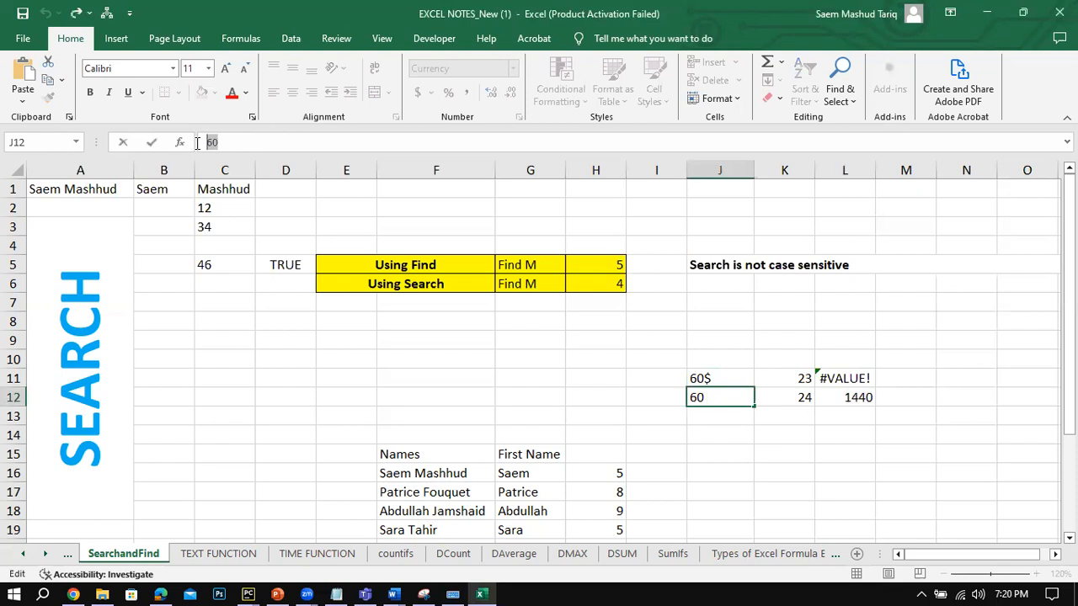
{"action": "left_click", "coordinate": [707, 378]}
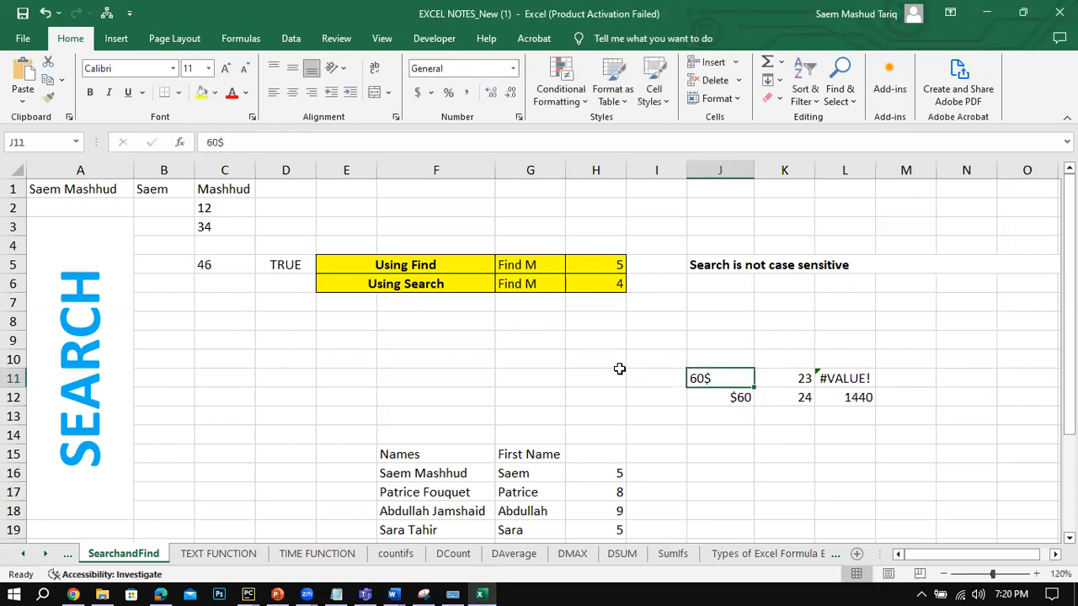
{"action": "left_click", "coordinate": [734, 461]}
{"action": "left_click", "coordinate": [722, 385]}
{"action": "left_click", "coordinate": [729, 398]}
{"action": "left_click", "coordinate": [714, 378]}
Step: Enter the label TICKET NO in E23, below the names table
{"action": "scroll", "coordinate": [690, 466], "scroll_direction": "down", "scroll_amount": 1}
{"action": "scroll", "coordinate": [690, 467], "scroll_direction": "up", "scroll_amount": 1}
{"action": "scroll", "coordinate": [690, 466], "scroll_direction": "down", "scroll_amount": 1}
{"action": "scroll", "coordinate": [691, 465], "scroll_direction": "up", "scroll_amount": 1}
{"action": "scroll", "coordinate": [729, 439], "scroll_direction": "down", "scroll_amount": 5}
{"action": "scroll", "coordinate": [729, 439], "scroll_direction": "up", "scroll_amount": 2}
{"action": "left_click", "coordinate": [392, 432]}
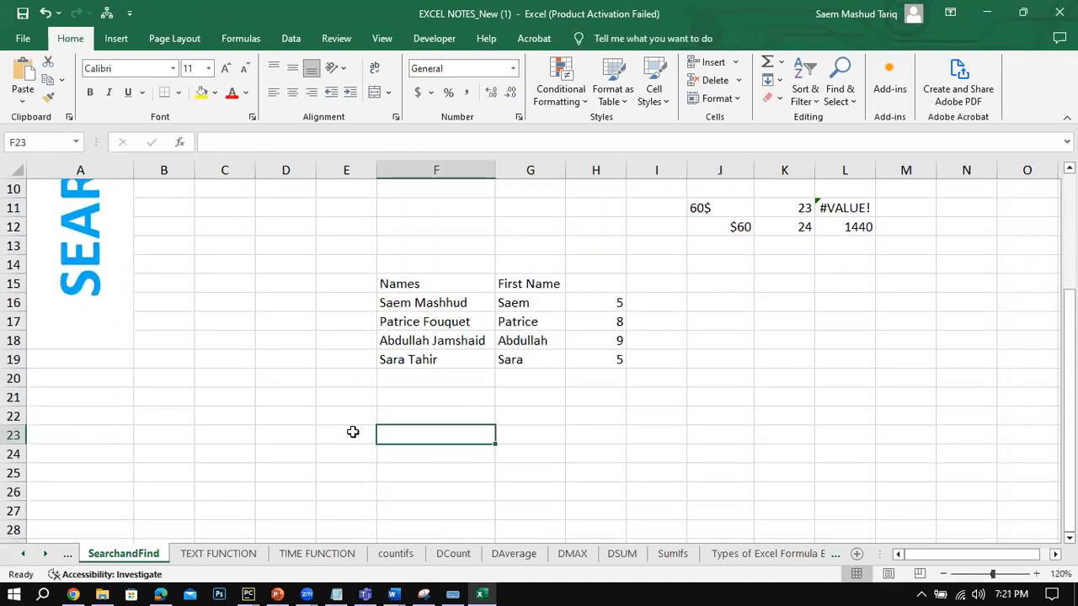
{"action": "left_click", "coordinate": [353, 430]}
{"action": "type", "text": "TICKE"}
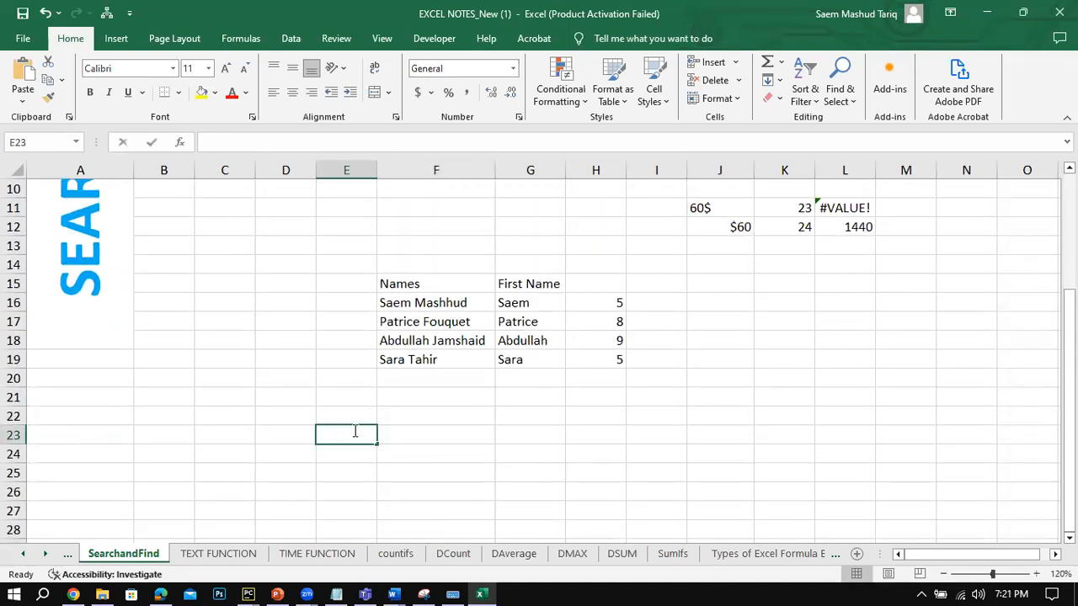
{"action": "type", "text": "O"}
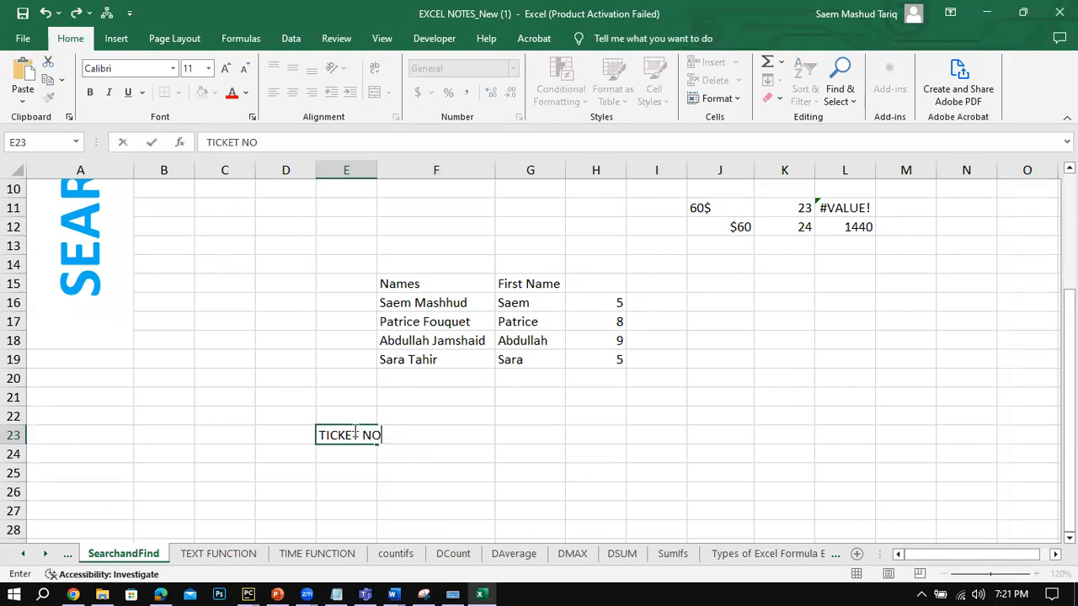
{"action": "key", "text": "Return"}
Step: Enter the sample ticket code PAK786TU9 in F23 and autofit column E to its label
{"action": "key", "text": "Right"}
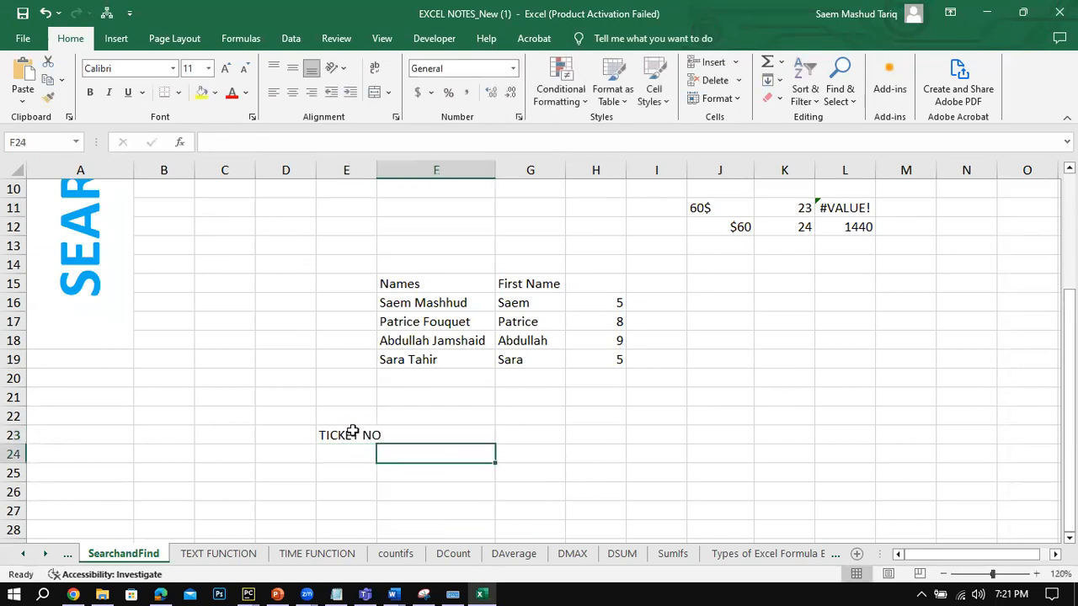
{"action": "key", "text": "Up"}
{"action": "type", "text": "PA"}
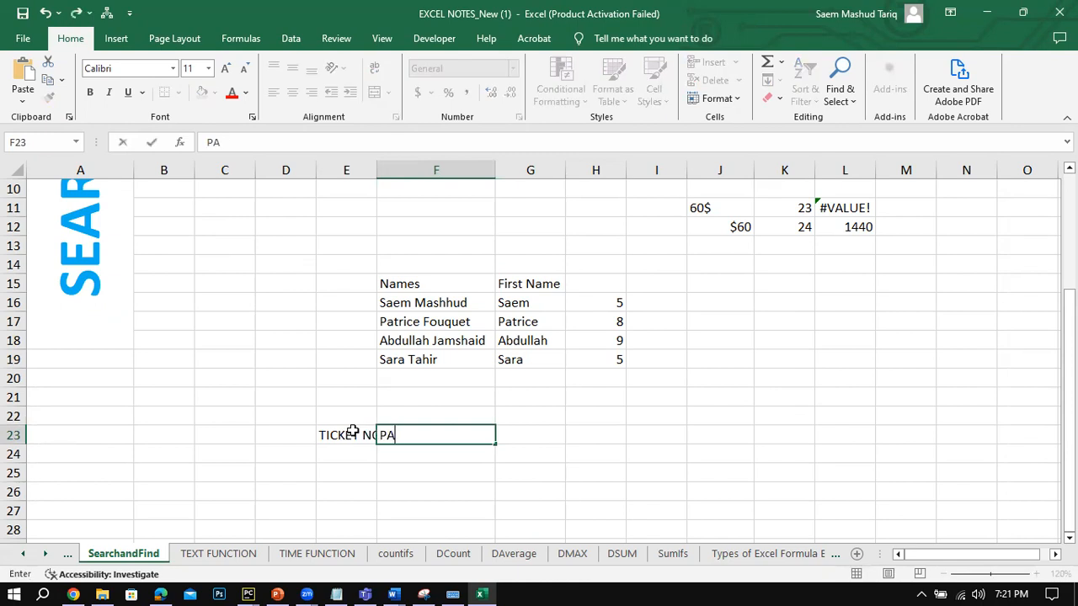
{"action": "type", "text": "K786TU9"}
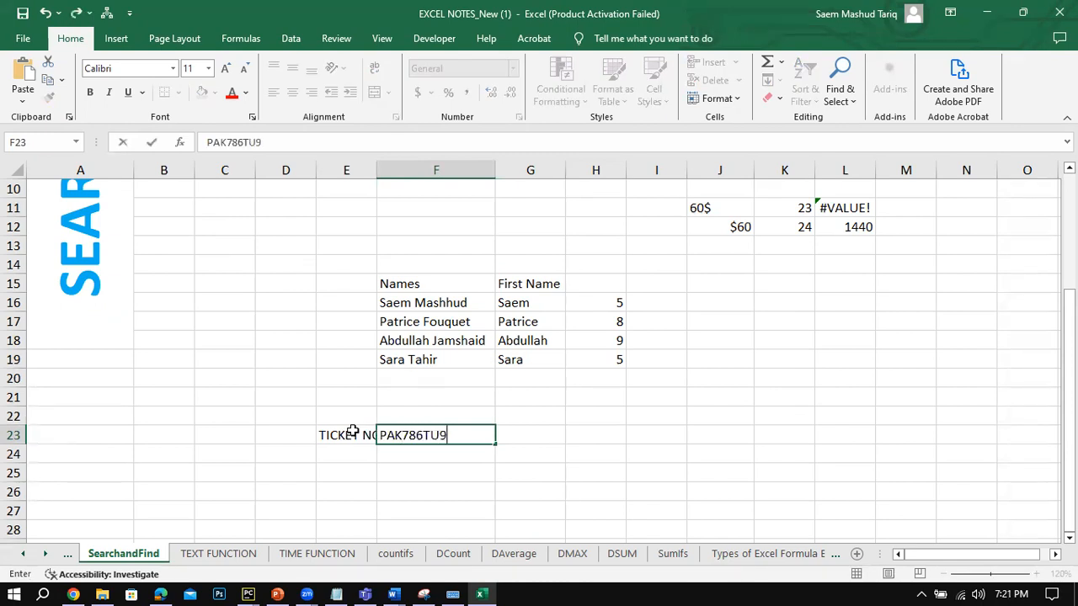
{"action": "left_click", "coordinate": [381, 170]}
{"action": "double_click", "coordinate": [376, 170]}
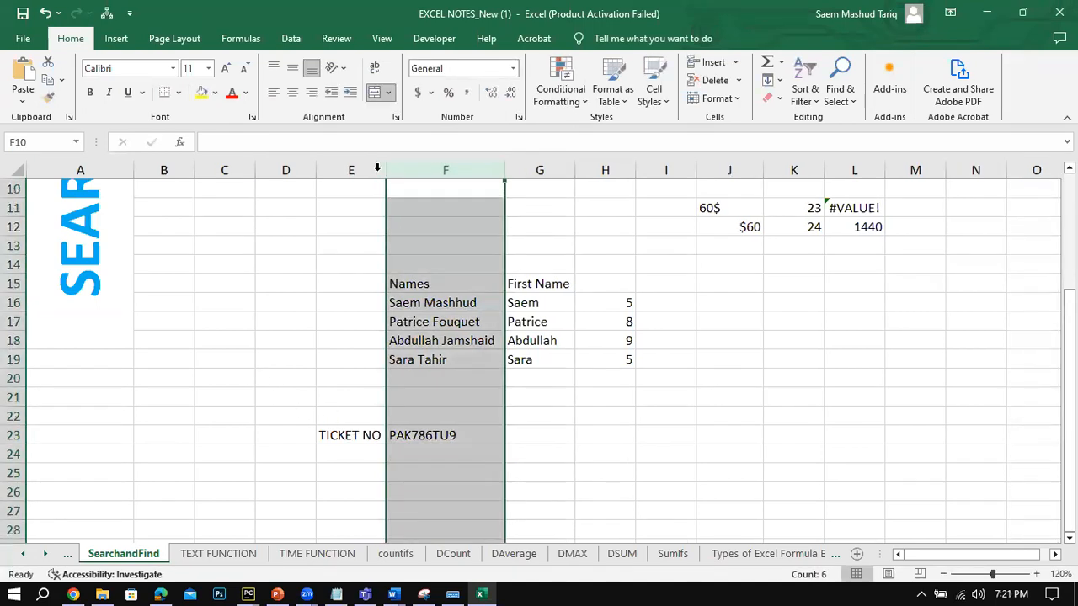
Step: Dismiss the news pop-up and enter the label RATE in E24
{"action": "left_click", "coordinate": [354, 451]}
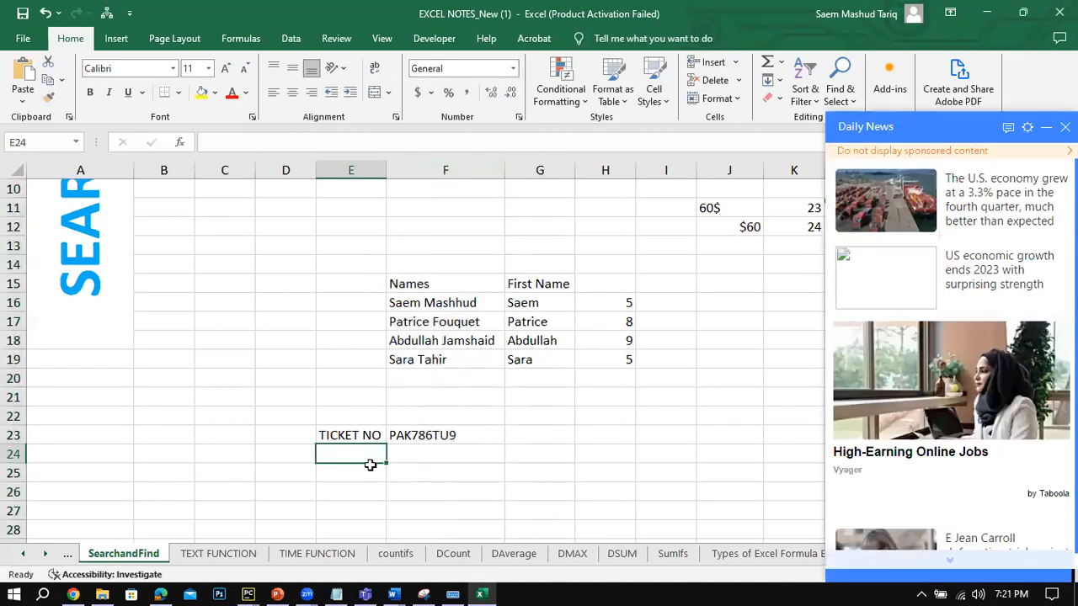
{"action": "left_click", "coordinate": [1044, 130]}
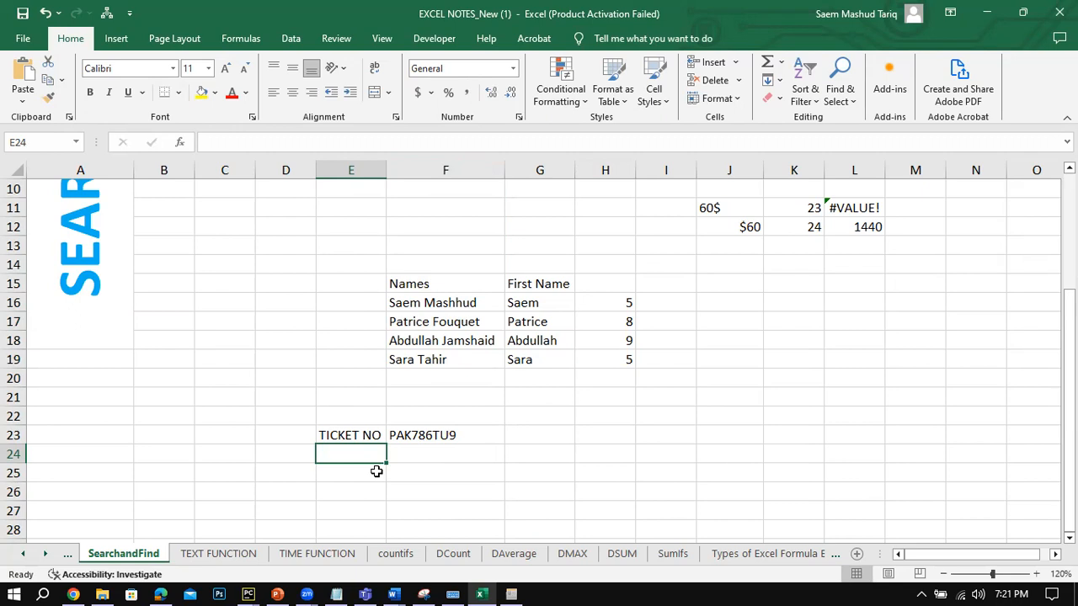
{"action": "type", "text": "RATE"}
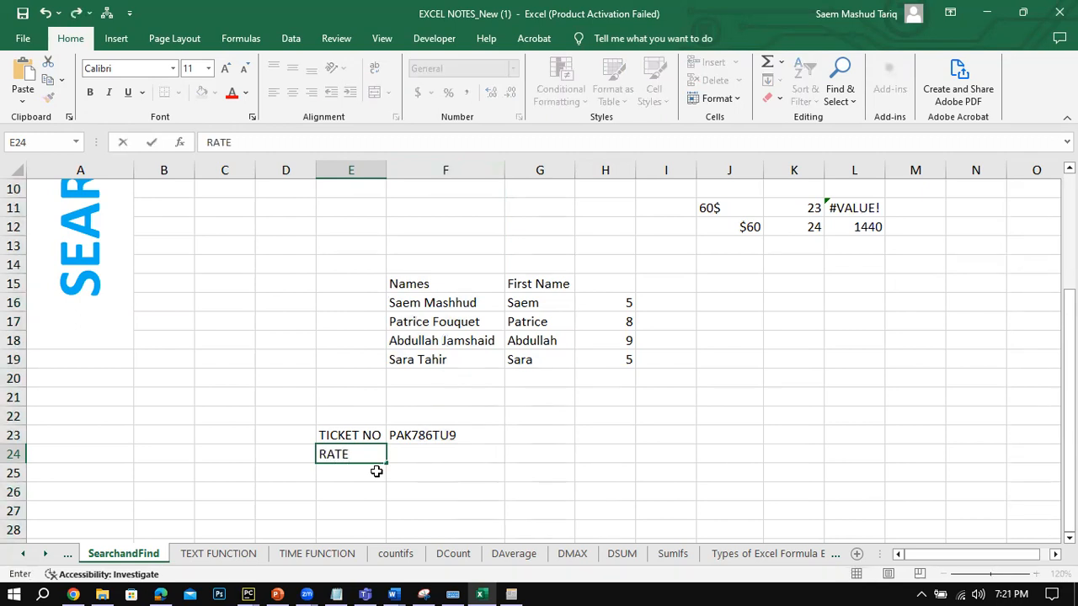
{"action": "key", "text": "Tab"}
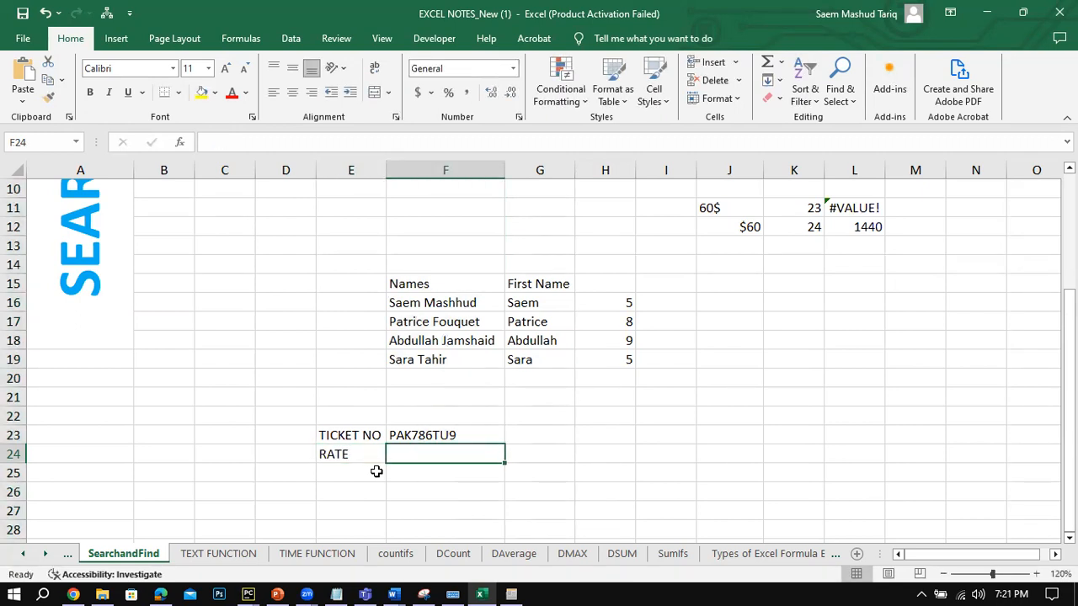
Step: Enter =MID(F23,4,2) in F24 to extract two characters of the ticket code from the fourth position
{"action": "left_click", "coordinate": [343, 149]}
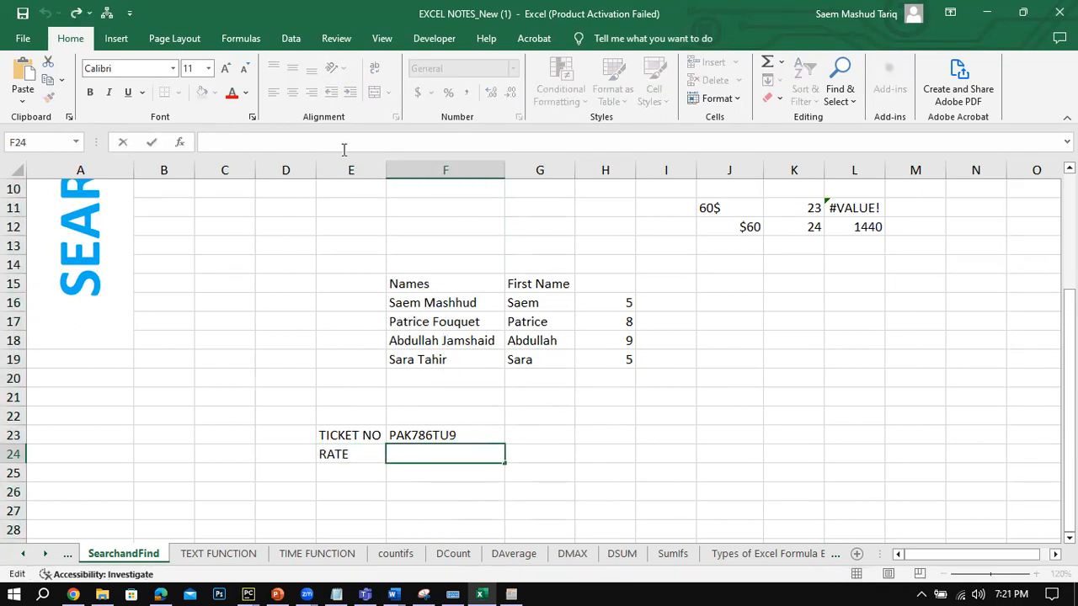
{"action": "type", "text": "=MI"}
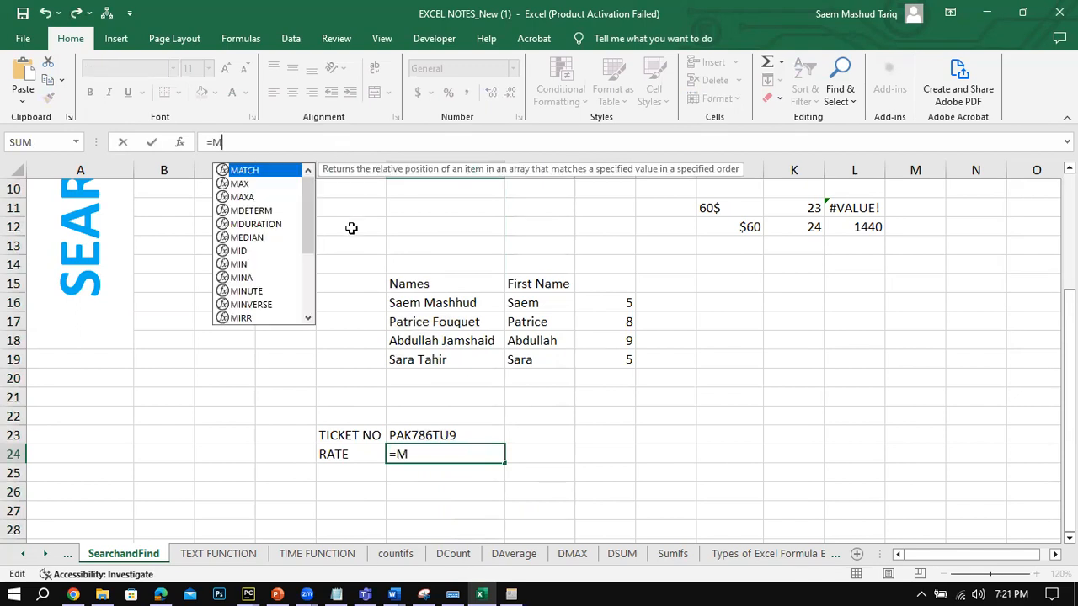
{"action": "key", "text": "Tab"}
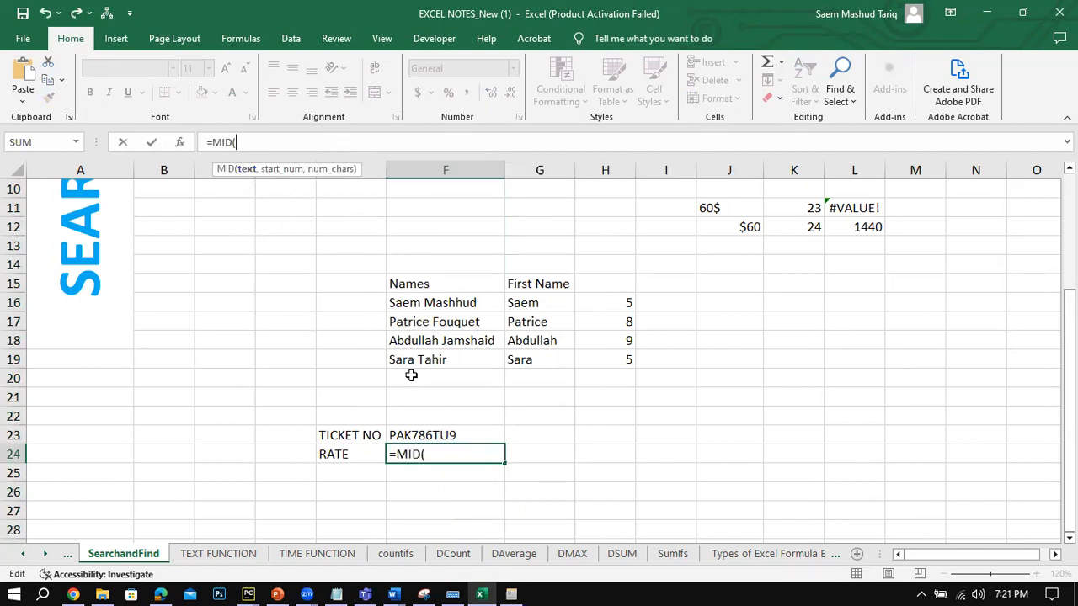
{"action": "left_click", "coordinate": [424, 436]}
{"action": "type", "text": ","}
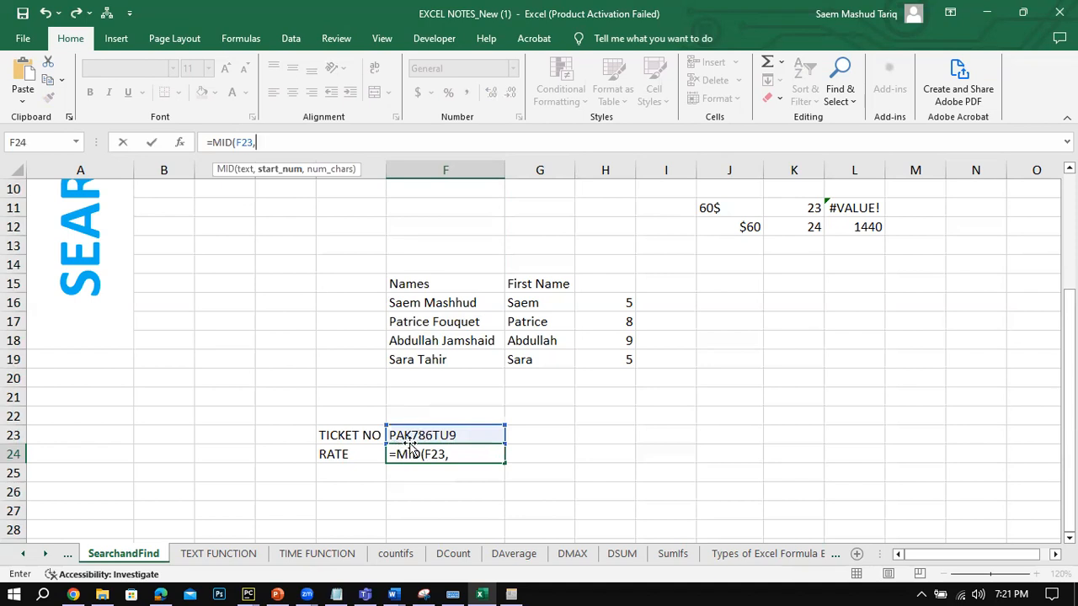
{"action": "type", "text": "4,2"}
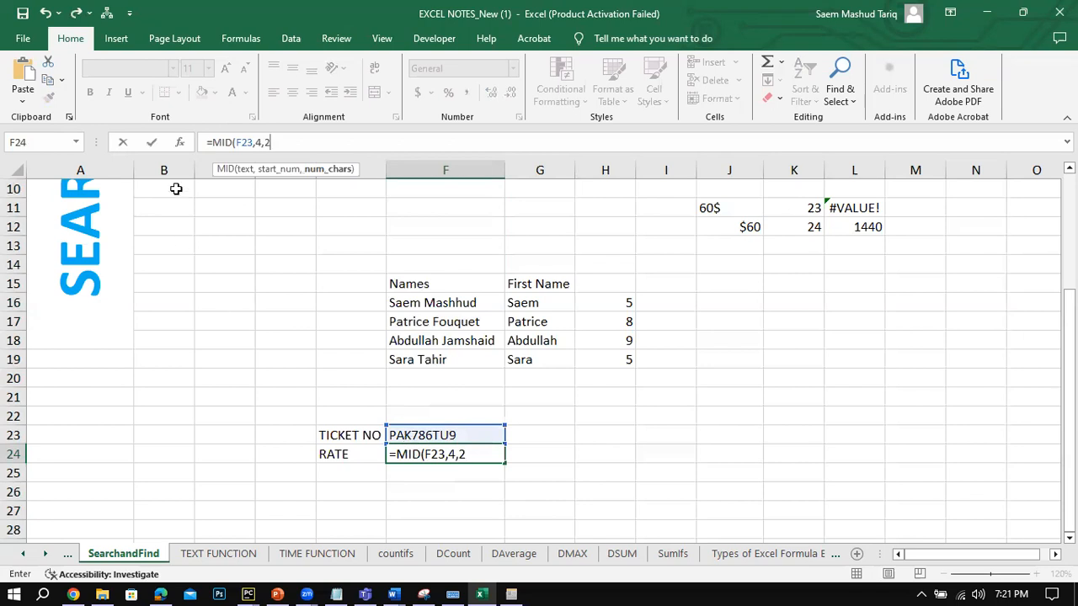
{"action": "left_click", "coordinate": [152, 143]}
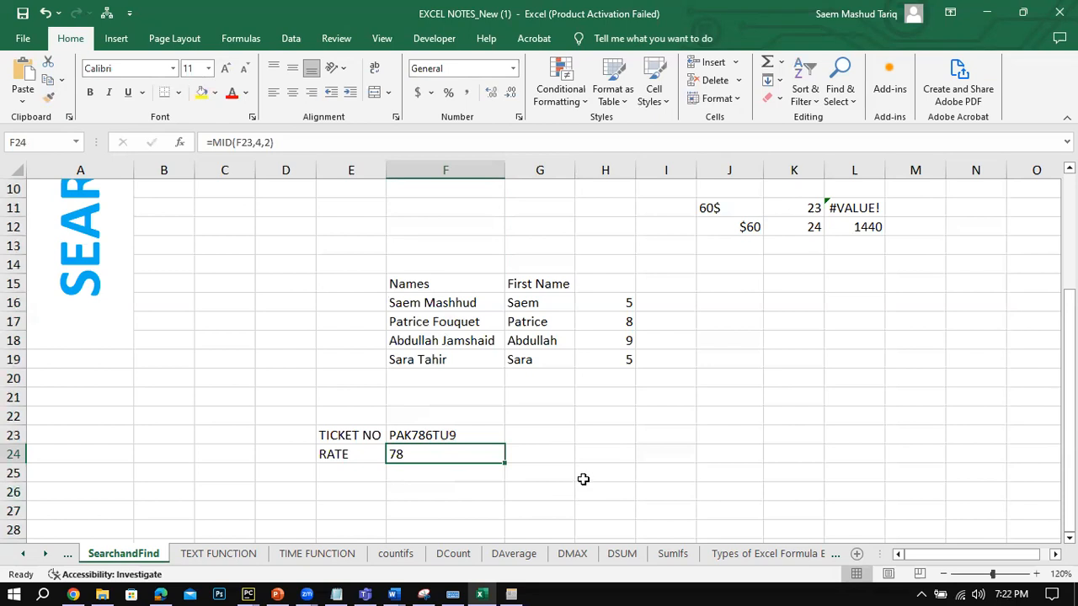
Step: Wrap the MID formula in F24 in VALUE so it reads =VALUE(MID(F23,4,2)), accepting the closing-parenthesis correction
{"action": "left_click", "coordinate": [415, 471]}
{"action": "left_click", "coordinate": [497, 460]}
{"action": "left_click", "coordinate": [479, 474]}
{"action": "left_click", "coordinate": [479, 449]}
{"action": "left_click", "coordinate": [212, 142]}
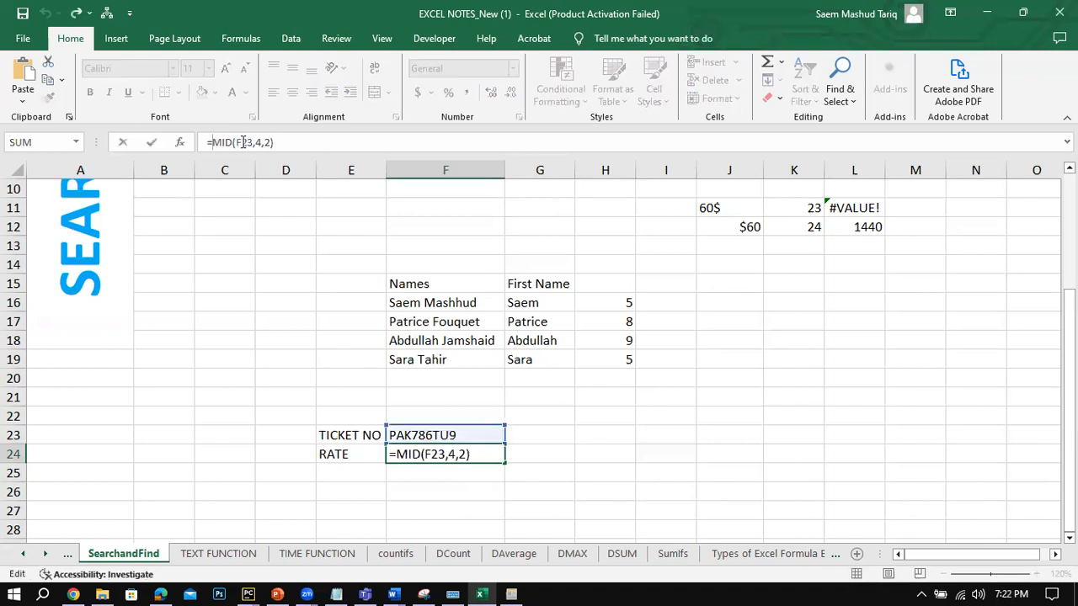
{"action": "type", "text": "VA"}
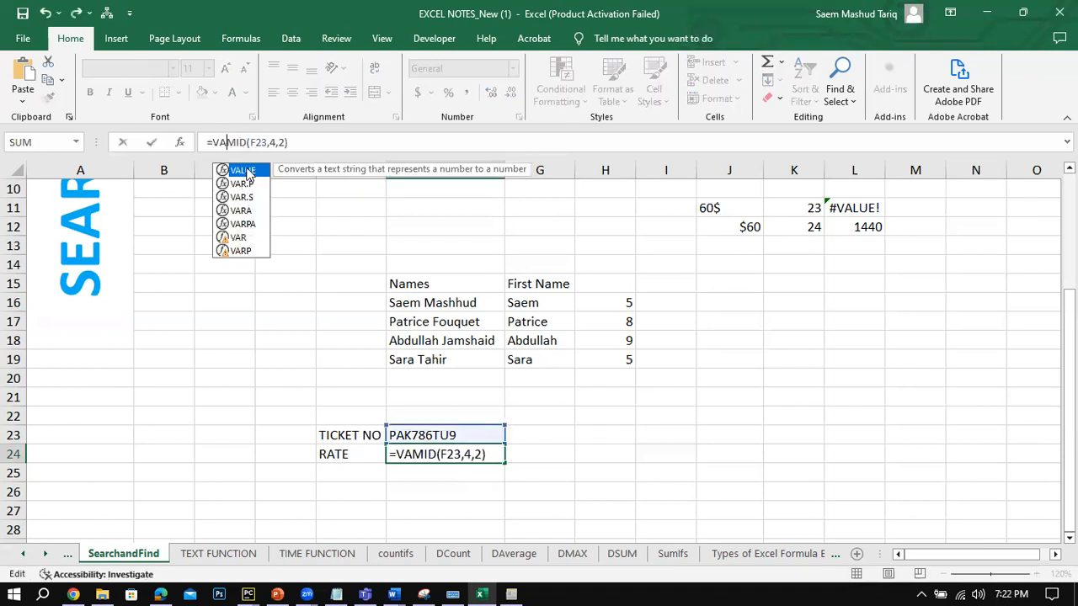
{"action": "double_click", "coordinate": [246, 174]}
{"action": "left_click", "coordinate": [320, 143]}
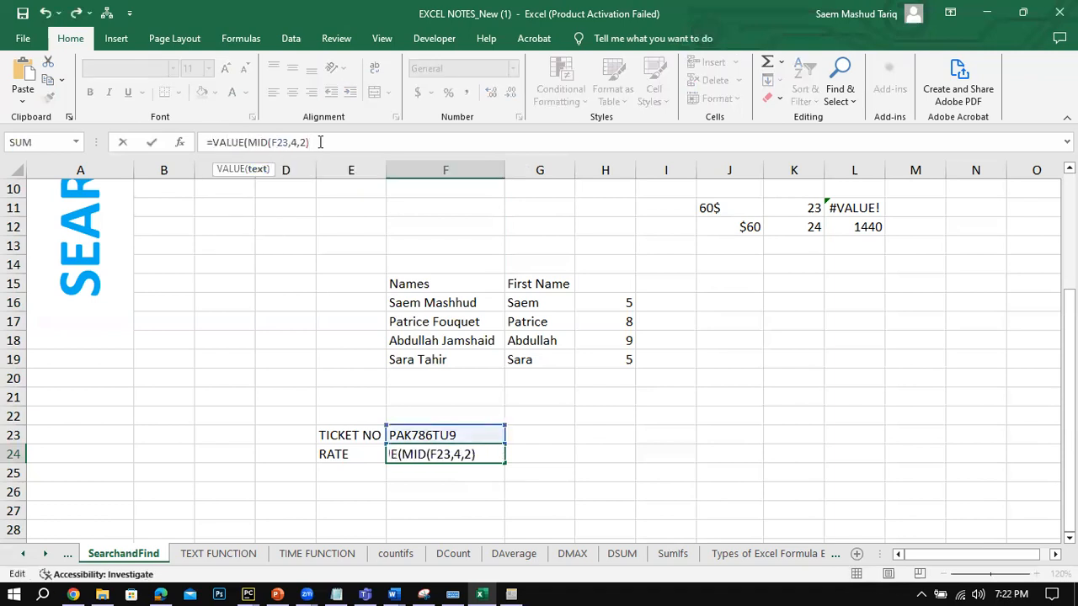
{"action": "type", "text": "0"}
{"action": "key", "text": "BackSpace"}
{"action": "left_click", "coordinate": [152, 142]}
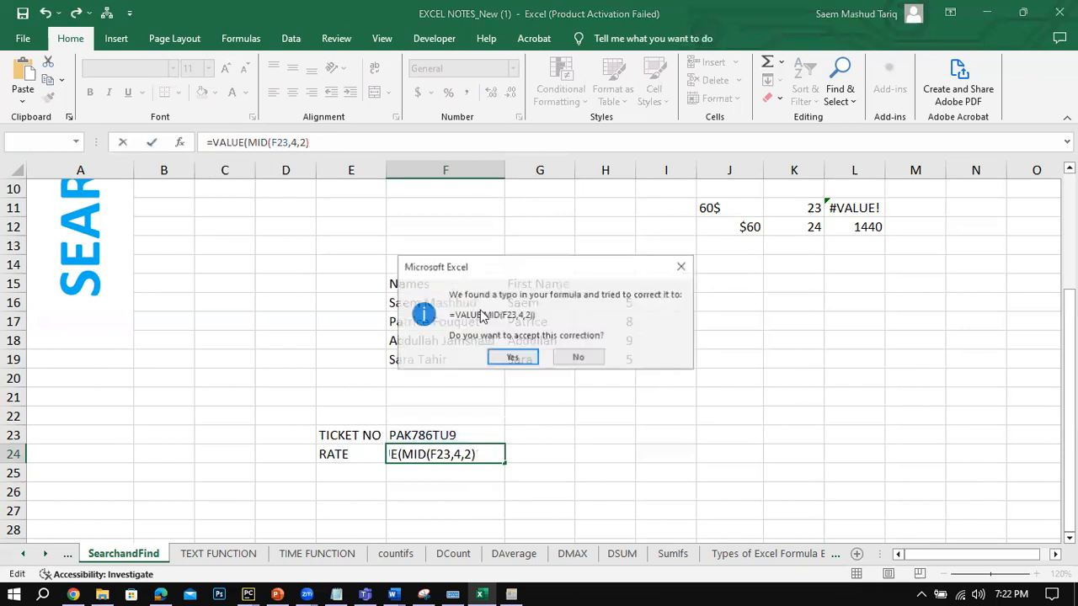
{"action": "left_click", "coordinate": [513, 357]}
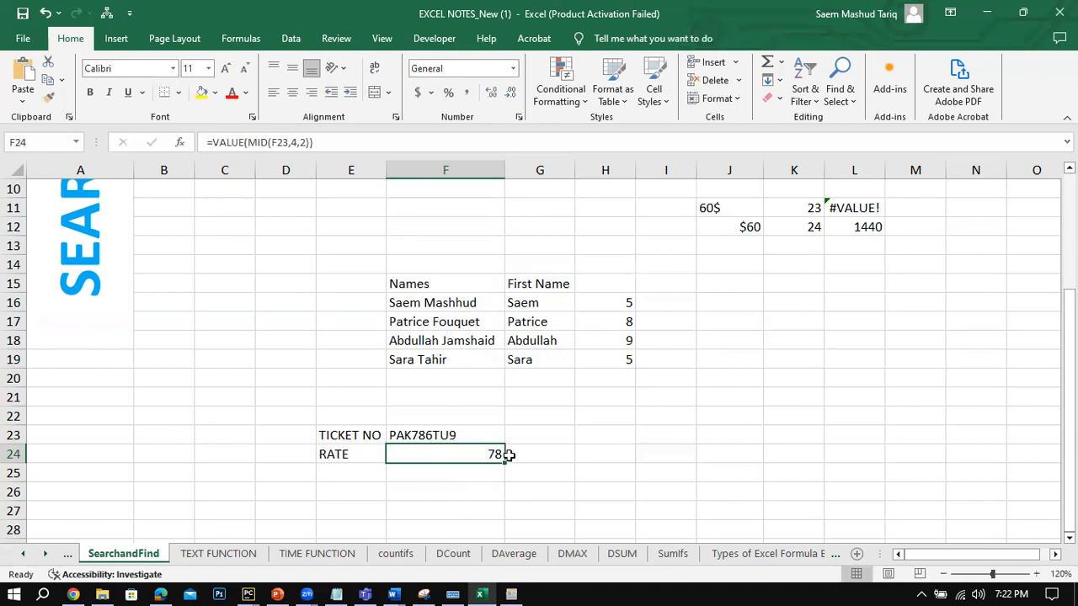
{"action": "left_click", "coordinate": [486, 476]}
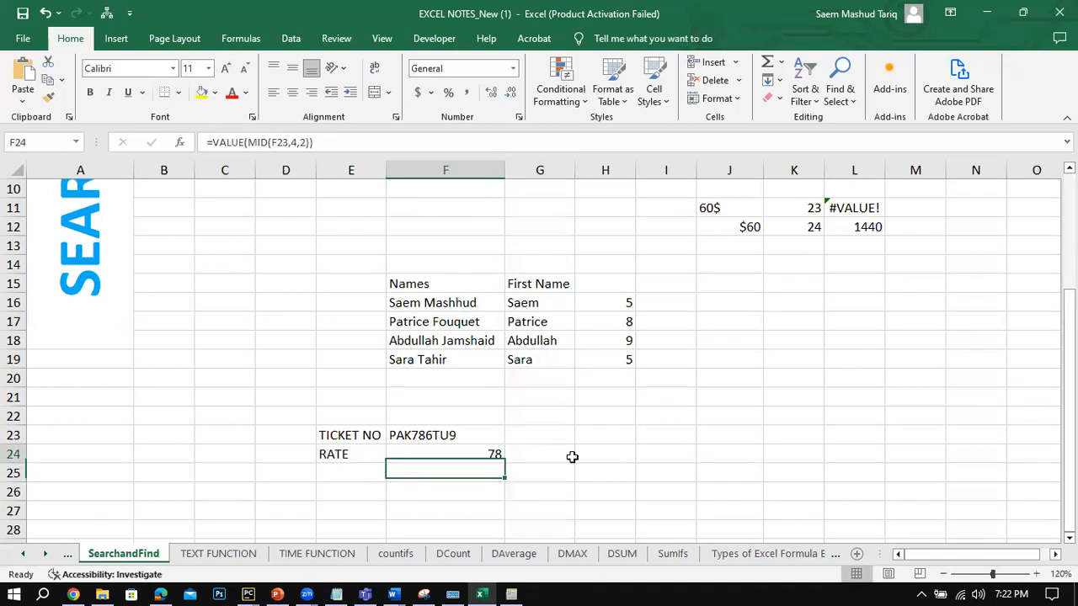
{"action": "key", "text": "Up"}
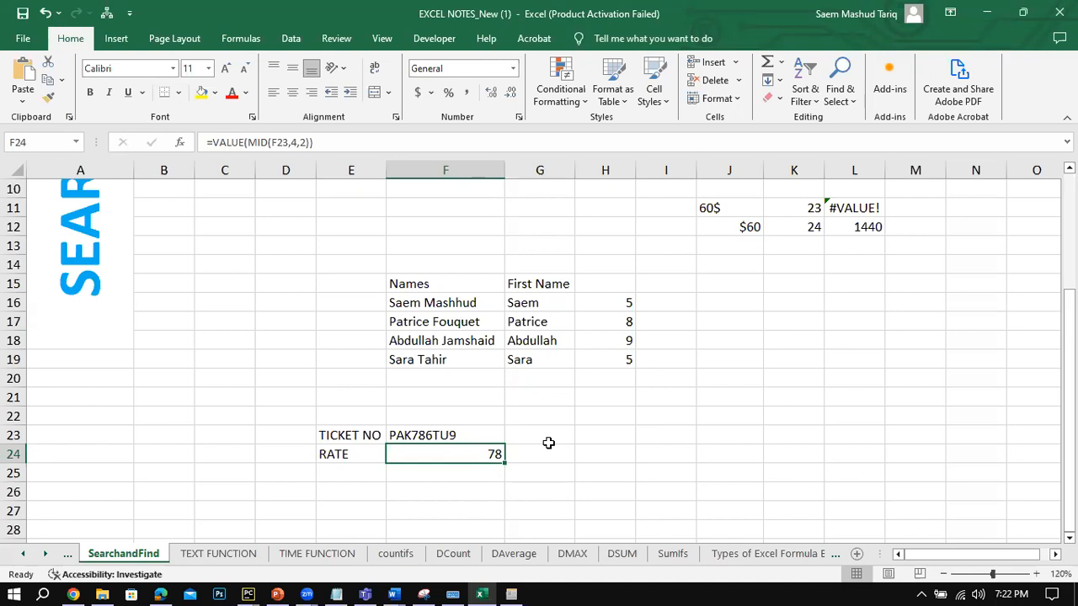
Step: Compare the text amount in J11 with the currency-formatted amount in J12
{"action": "scroll", "coordinate": [548, 442], "scroll_direction": "up", "scroll_amount": 1}
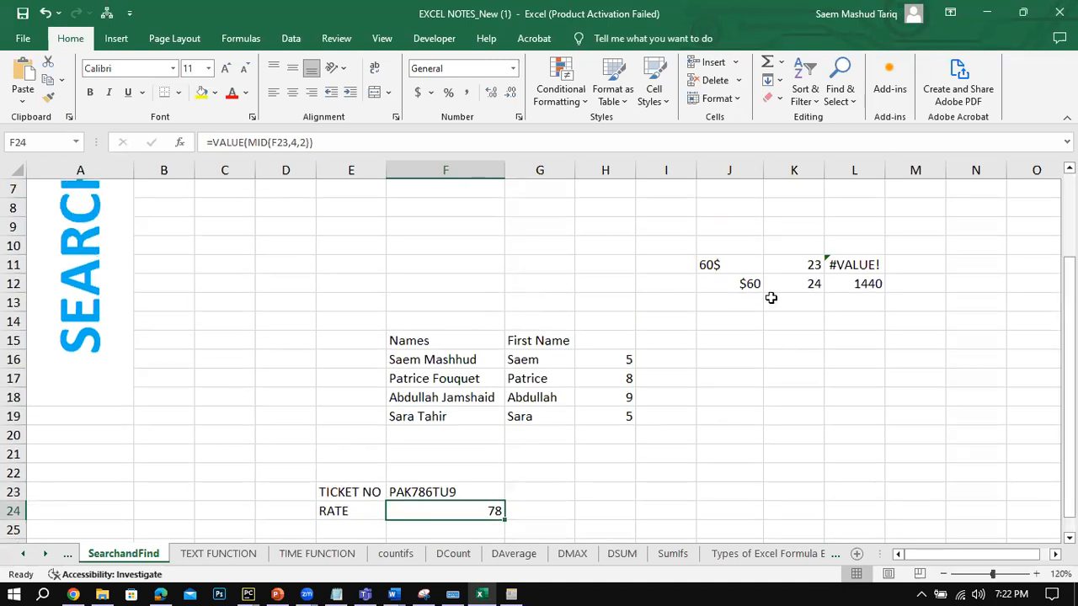
{"action": "left_click", "coordinate": [736, 265]}
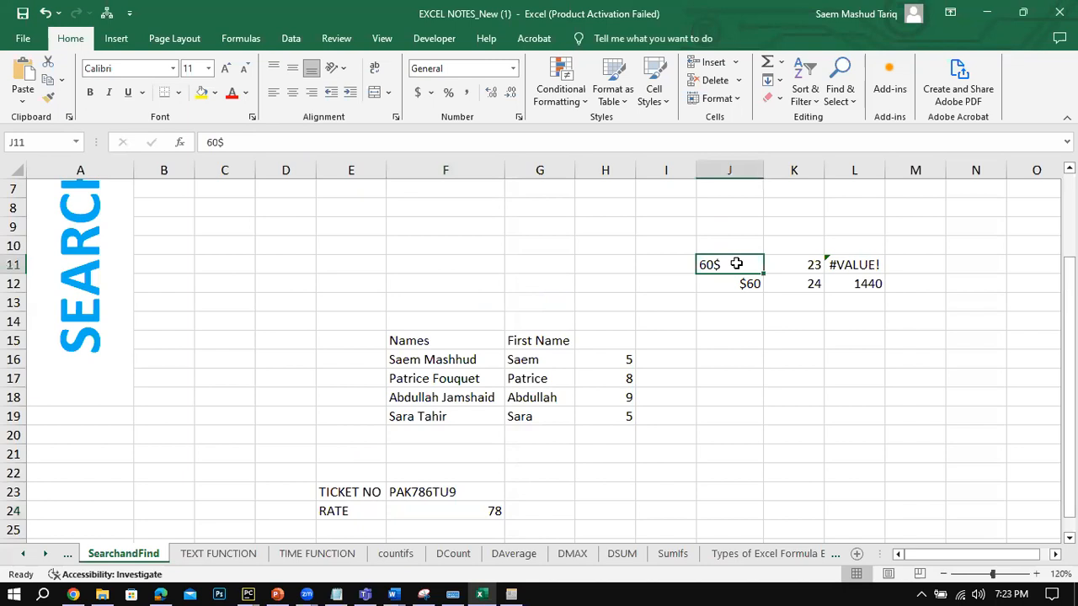
{"action": "left_click", "coordinate": [740, 283]}
{"action": "scroll", "coordinate": [705, 344], "scroll_direction": "up", "scroll_amount": 2}
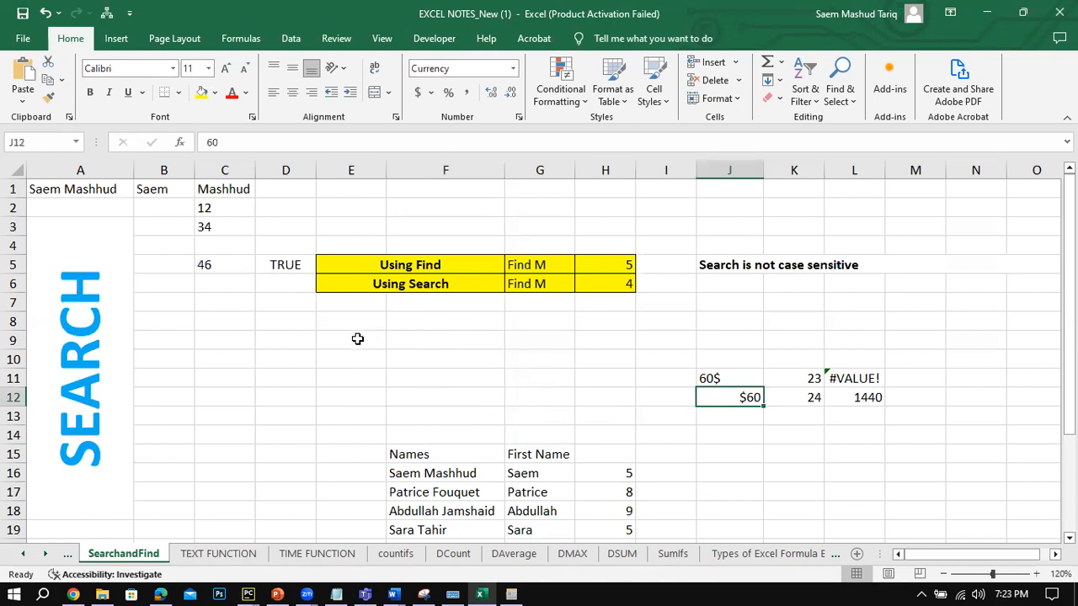
{"action": "left_click_drag", "start_coordinate": [356, 337], "coordinate": [285, 320]}
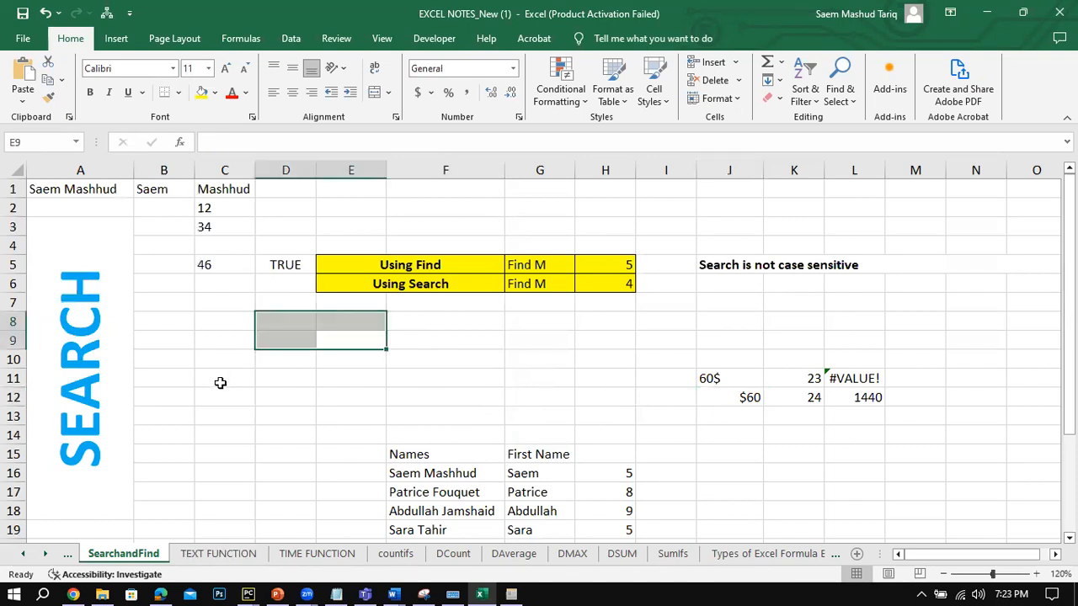
{"action": "left_click", "coordinate": [289, 370]}
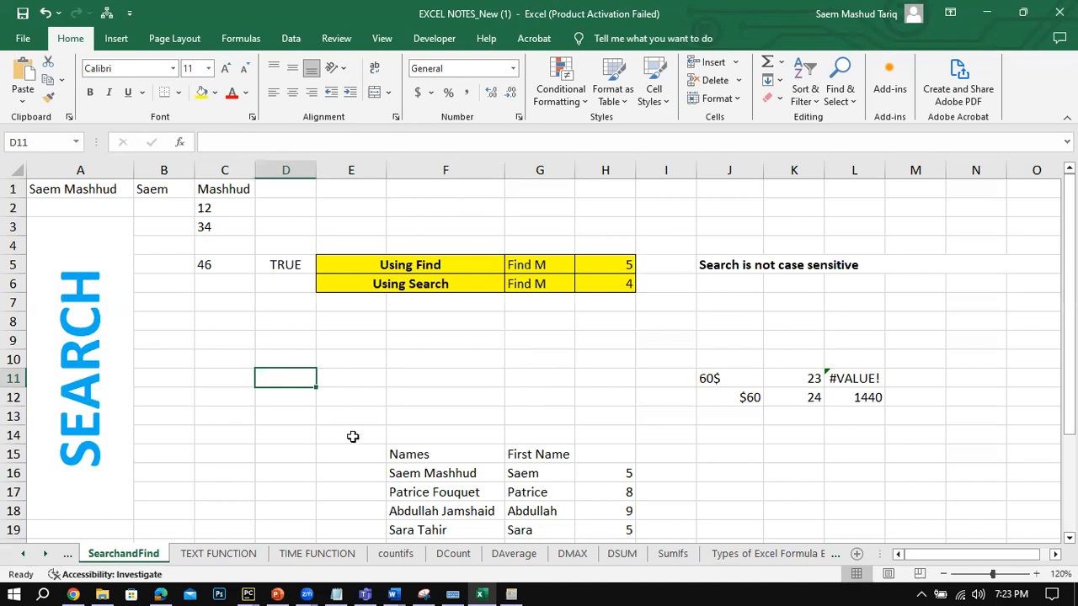
Step: Open the TEXT FUNCTION sheet and zoom it to 120%
{"action": "left_click", "coordinate": [246, 554]}
{"action": "left_click", "coordinate": [357, 312]}
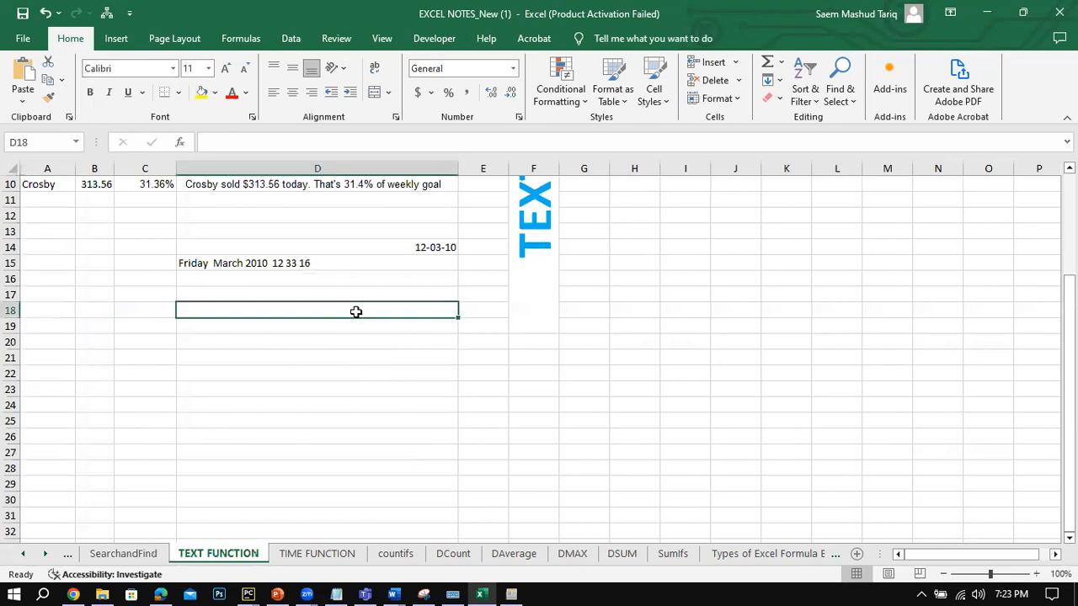
{"action": "double_click", "coordinate": [1035, 573]}
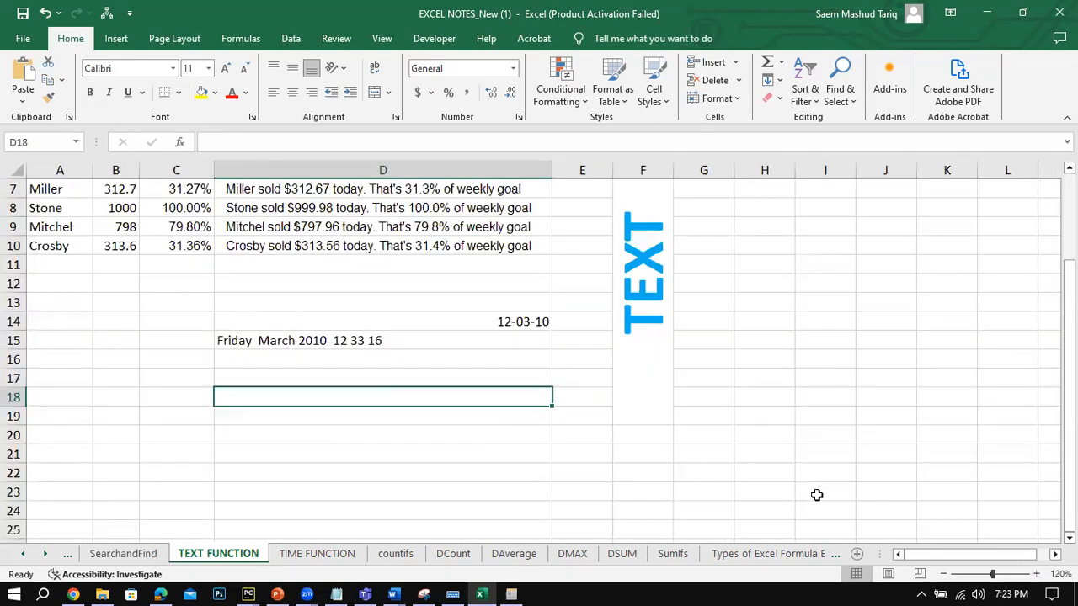
Step: Start a TEXT formula in D17, below the existing date examples, with D14 as its value argument
{"action": "left_click", "coordinate": [507, 378]}
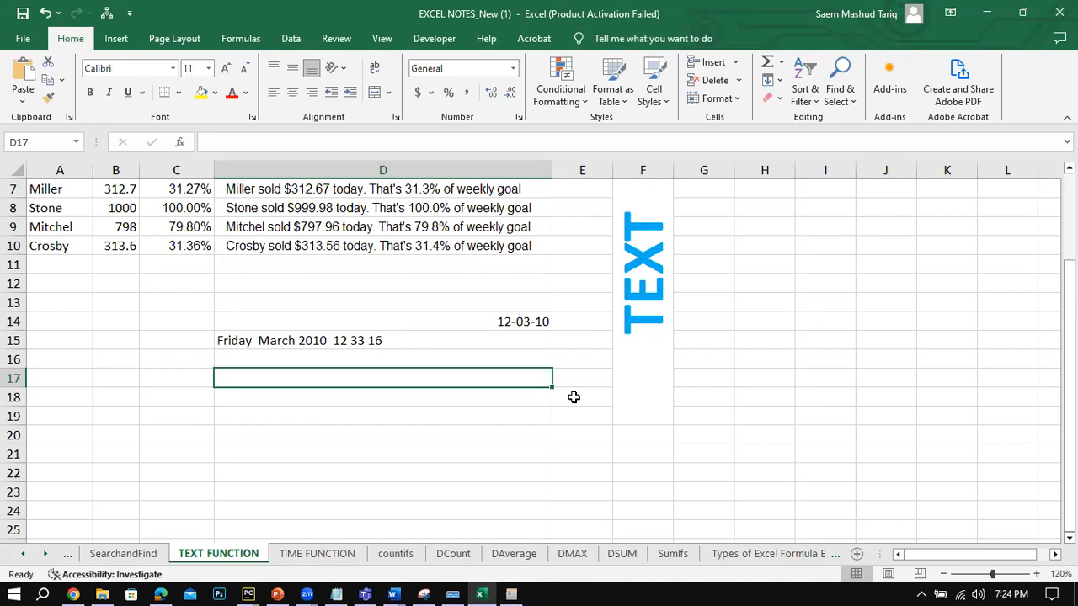
{"action": "left_click_drag", "start_coordinate": [1069, 388], "coordinate": [1002, 350]}
{"action": "left_click", "coordinate": [280, 135]}
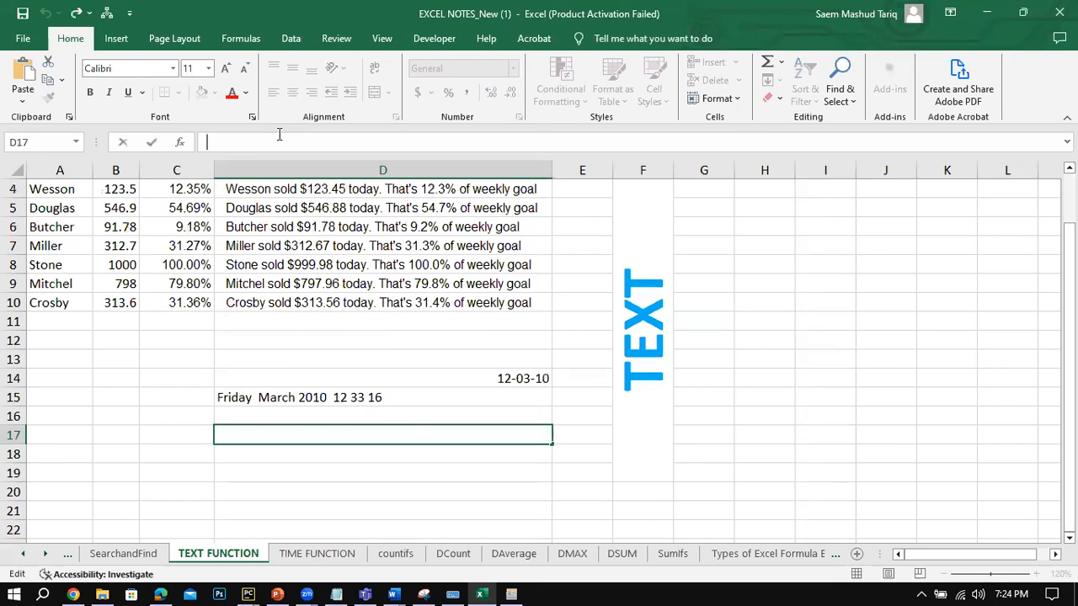
{"action": "type", "text": "="}
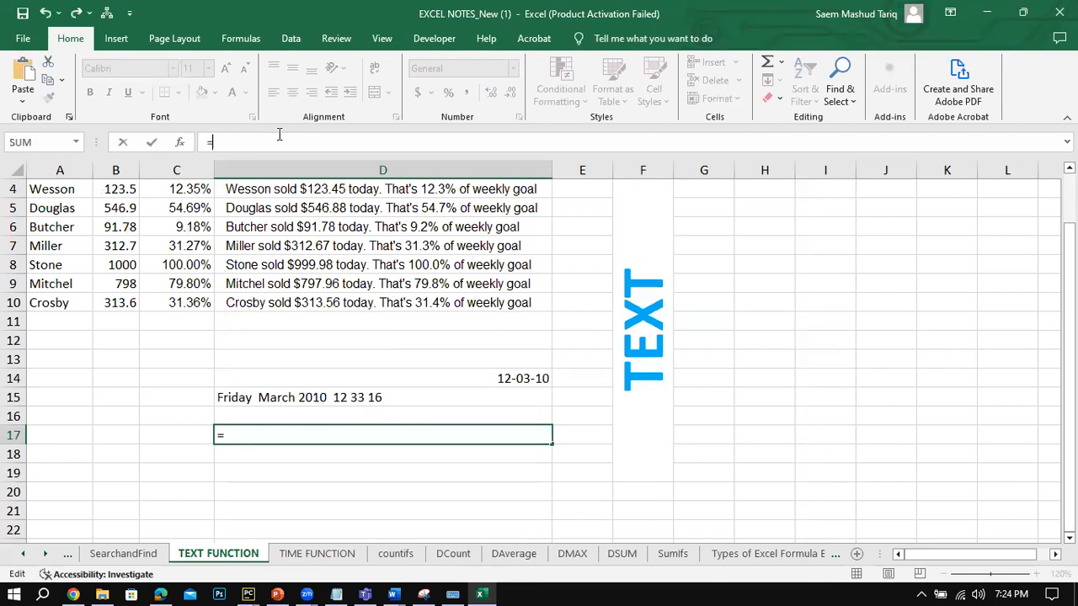
{"action": "type", "text": "Y"}
{"action": "key", "text": "BackSpace"}
{"action": "type", "text": "TEX"}
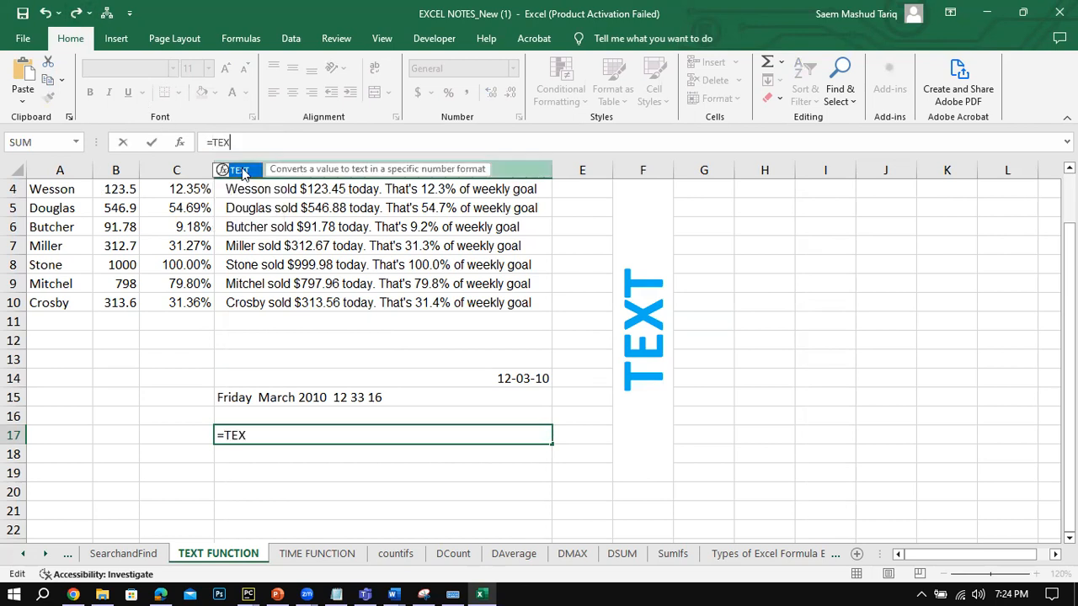
{"action": "key", "text": "Tab"}
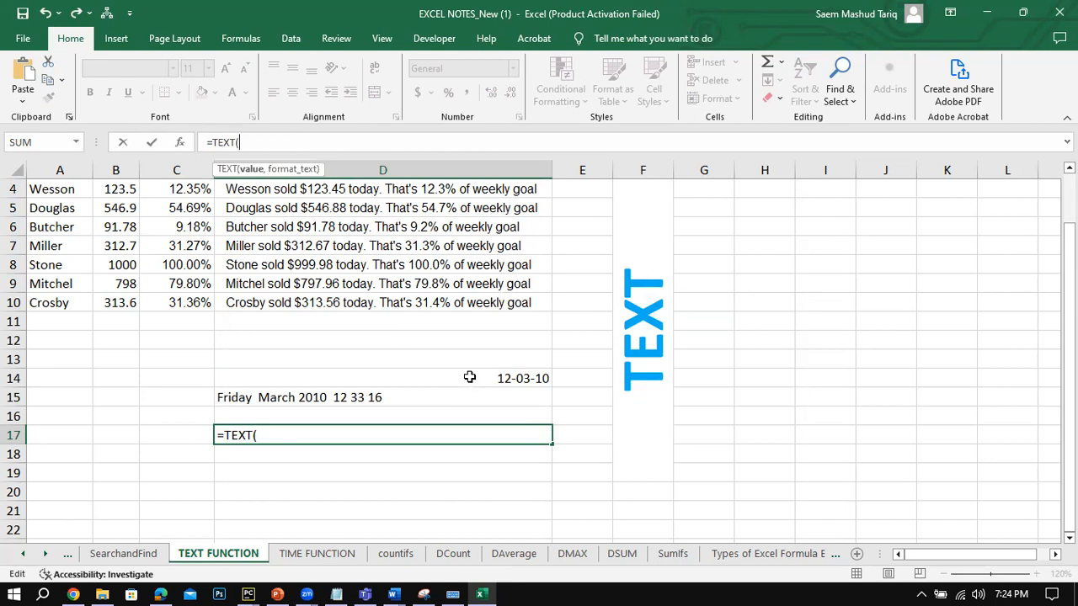
{"action": "left_click", "coordinate": [469, 377]}
{"action": "type", "text": ","}
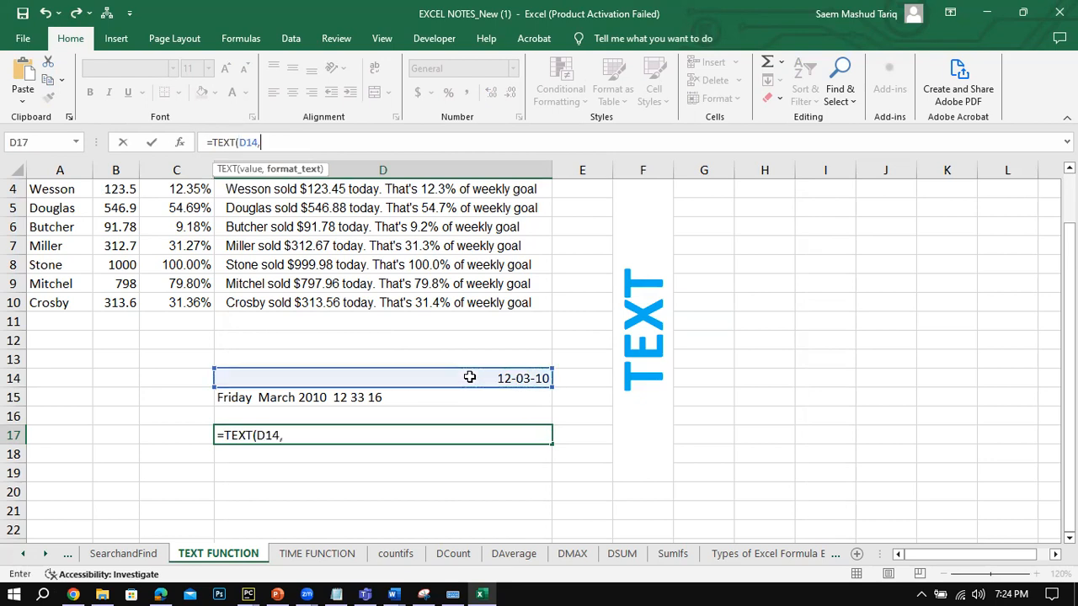
Step: Complete the D17 formula as =TEXT(D14,"DD MMM YYYY"), using the On-Screen Keyboard for the quotation marks
{"action": "left_click", "coordinate": [452, 594]}
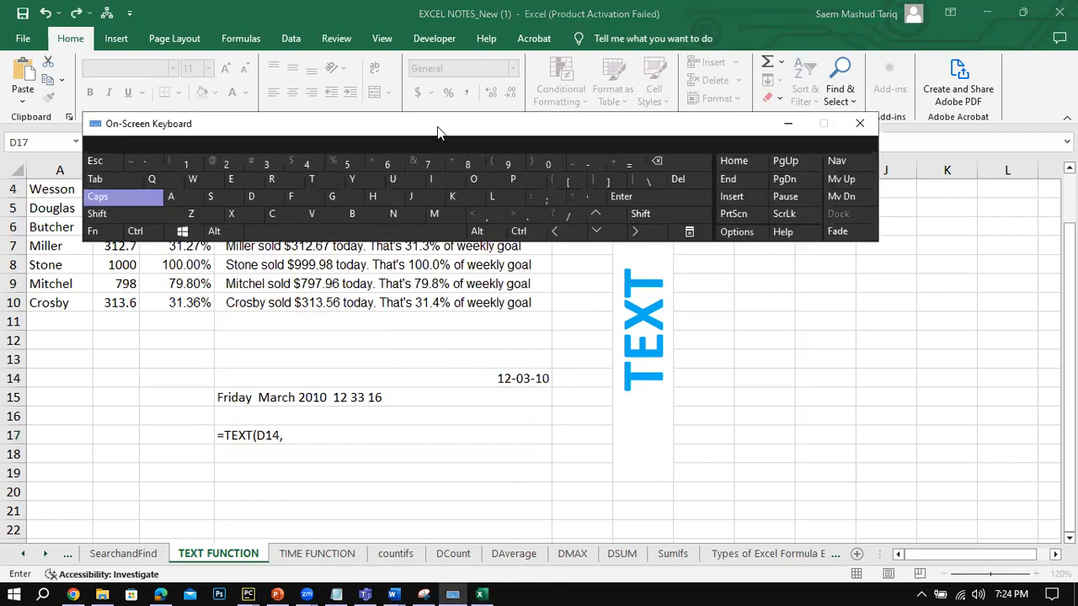
{"action": "left_click_drag", "start_coordinate": [433, 126], "coordinate": [659, 210]}
{"action": "left_click", "coordinate": [865, 294]}
{"action": "left_click", "coordinate": [814, 277]}
{"action": "left_click", "coordinate": [815, 279]}
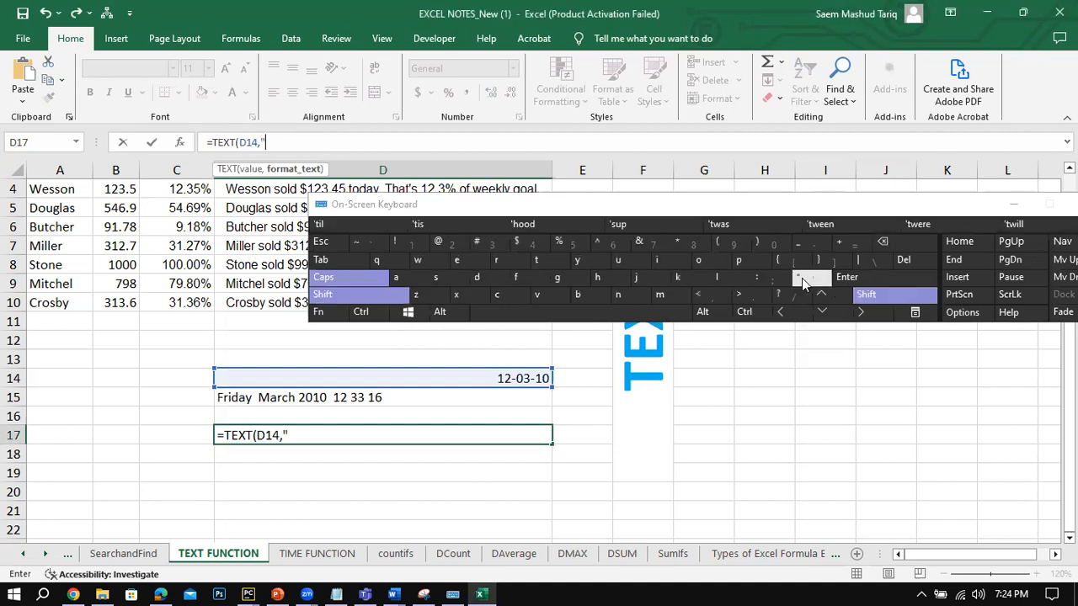
{"action": "left_click", "coordinate": [309, 151]}
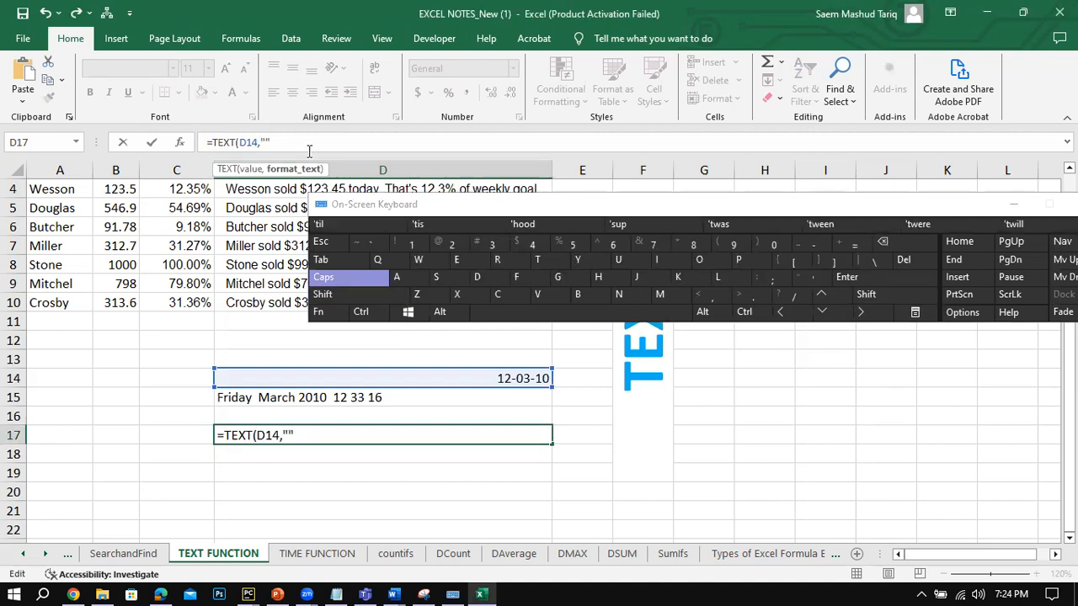
{"action": "type", "text": "DD"}
{"action": "left_click", "coordinate": [1012, 204]}
{"action": "type", "text": "MMM"}
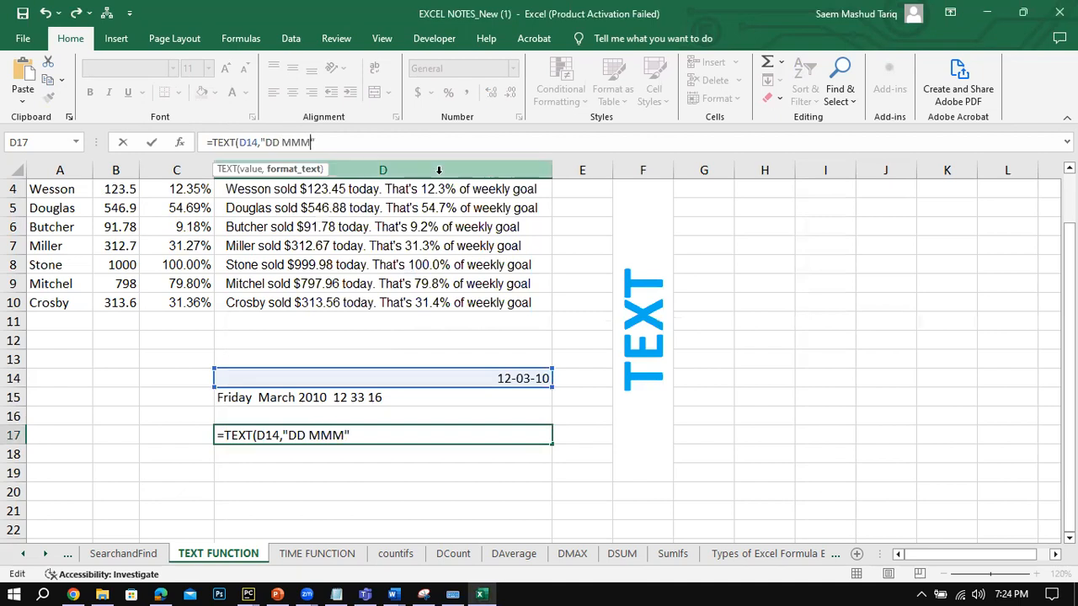
{"action": "type", "text": " YYYY"}
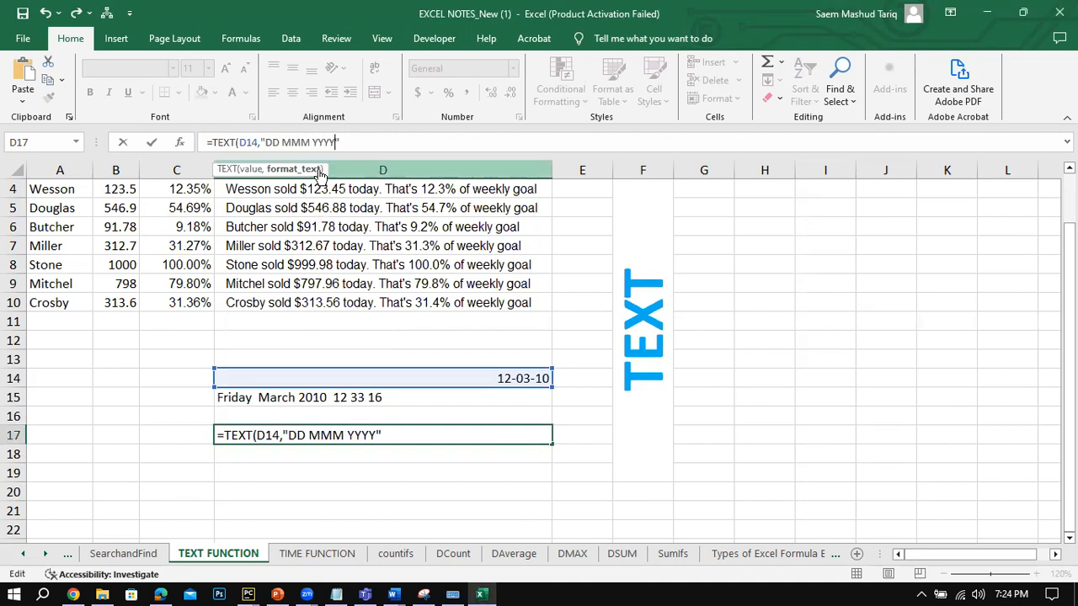
{"action": "left_click", "coordinate": [153, 144]}
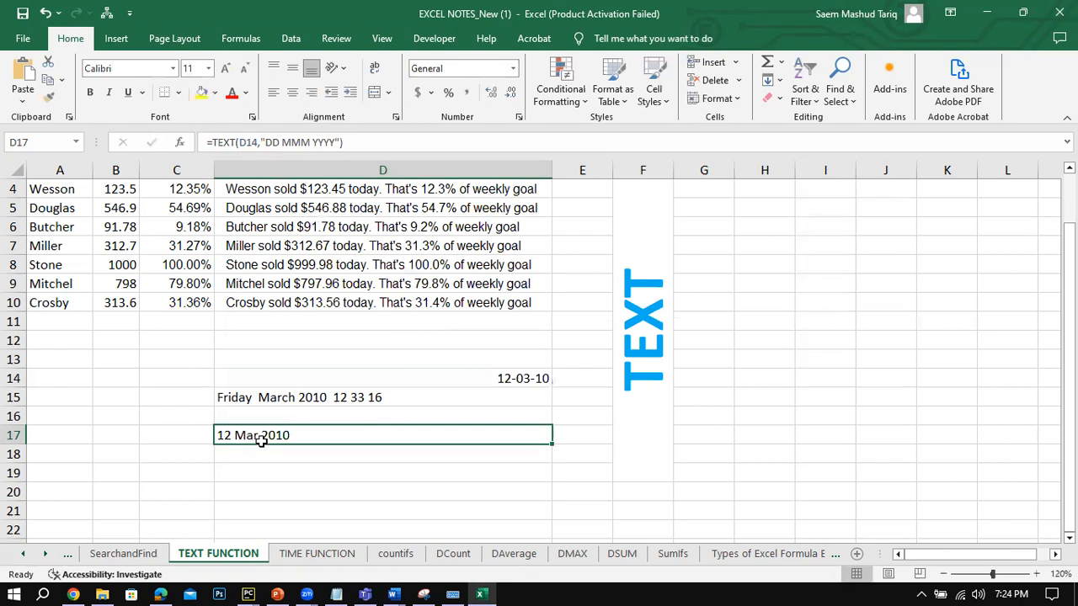
Step: Change the D17 format text to "DDD MMMM YYYY", committing the abbreviated weekday first and the full month name second
{"action": "left_click", "coordinate": [279, 142]}
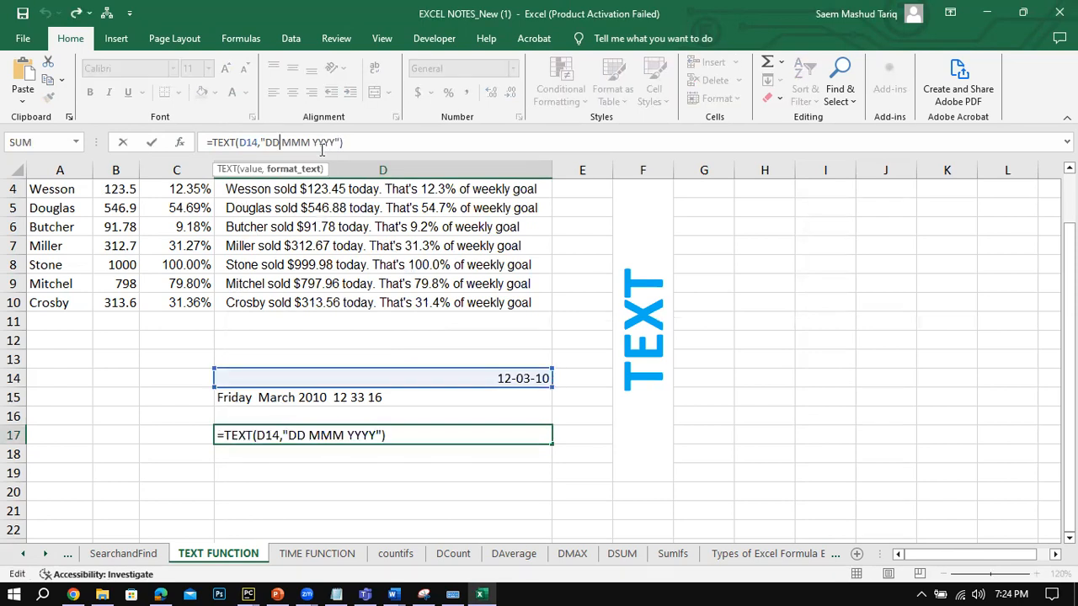
{"action": "type", "text": "D"}
{"action": "left_click", "coordinate": [152, 144]}
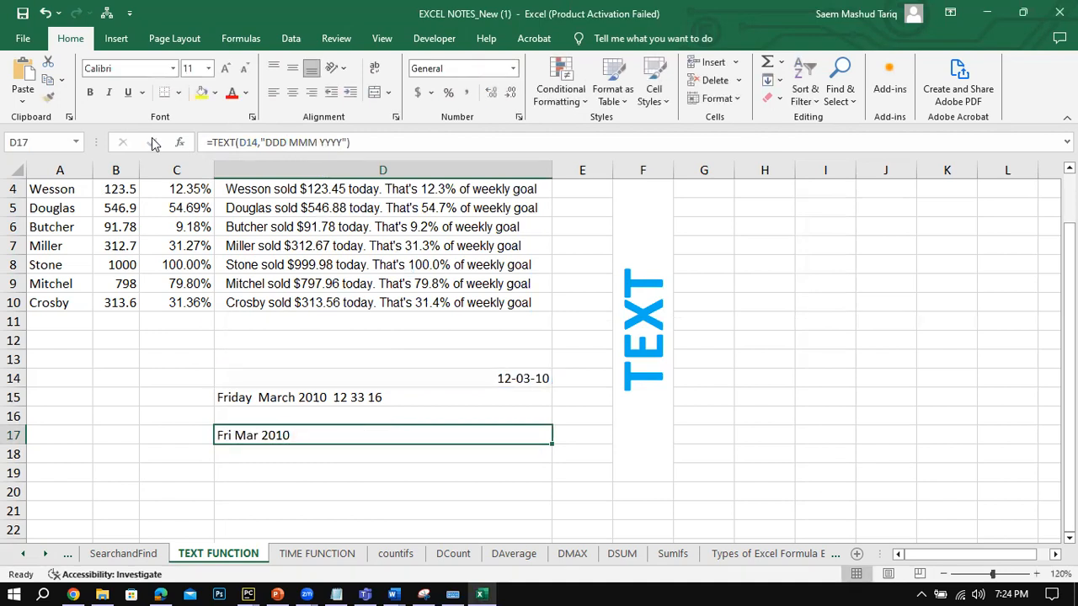
{"action": "left_click", "coordinate": [323, 143]}
{"action": "type", "text": "M"}
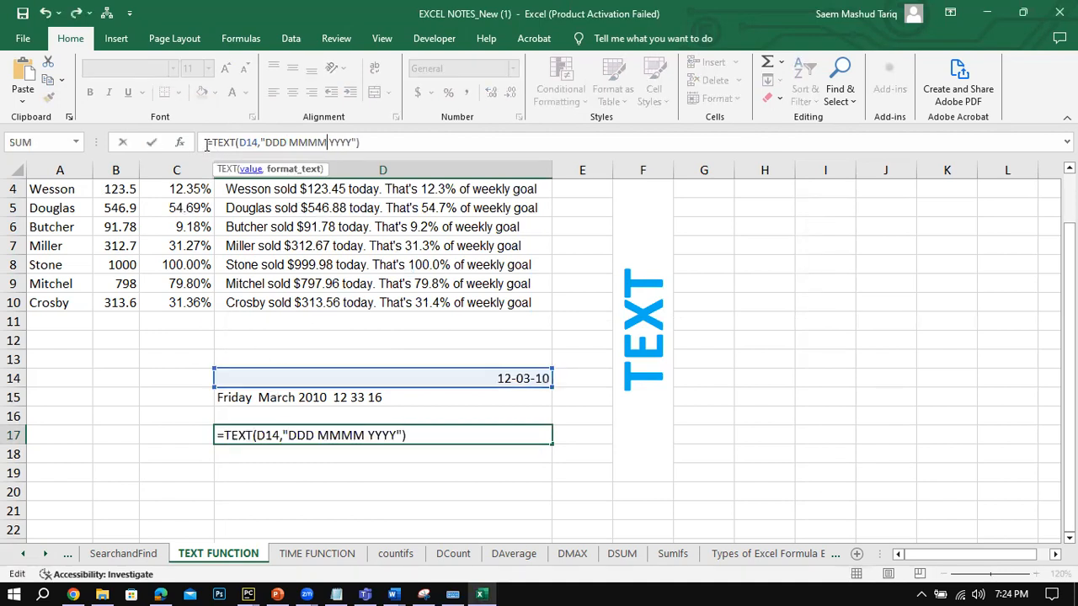
{"action": "left_click", "coordinate": [152, 143]}
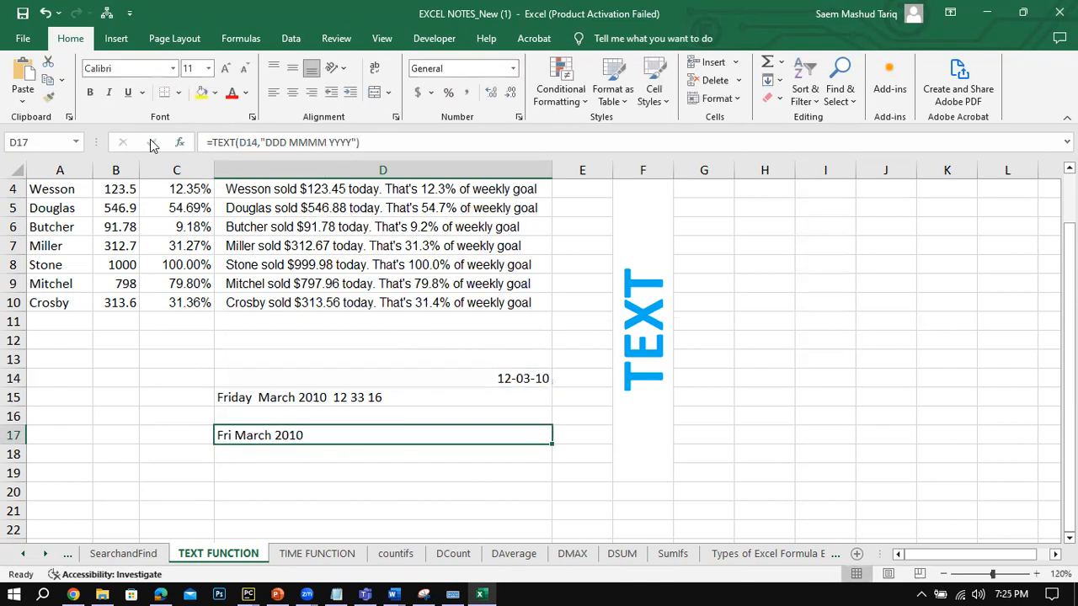
Step: Review the date types offered for D14 in Format Cells and cancel without applying one
{"action": "left_click", "coordinate": [298, 473]}
{"action": "left_click", "coordinate": [291, 434]}
{"action": "left_click", "coordinate": [475, 381]}
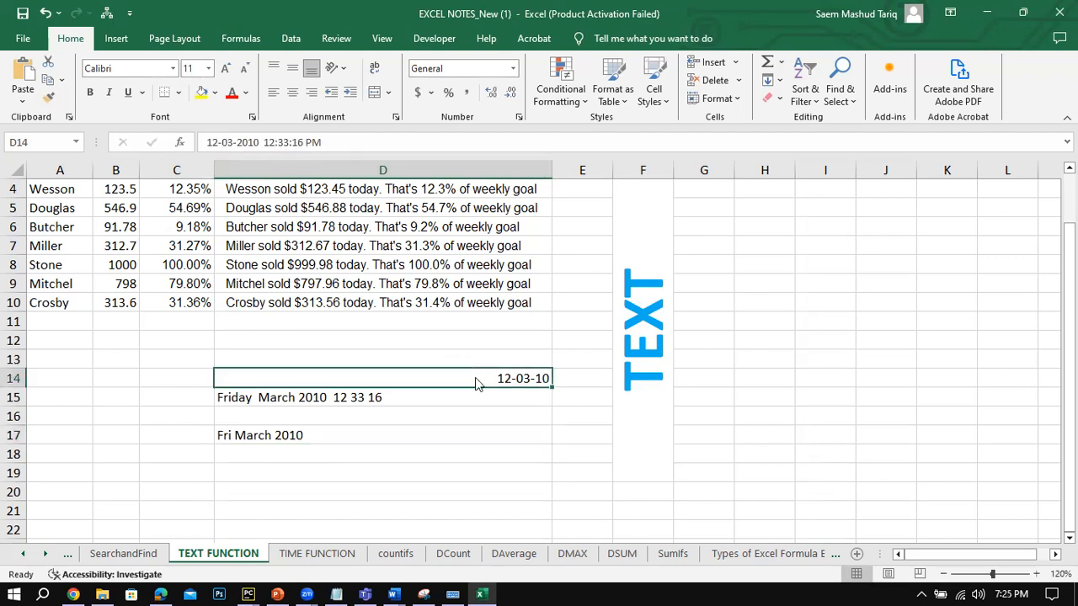
{"action": "right_click", "coordinate": [476, 381]}
{"action": "left_click", "coordinate": [515, 511]}
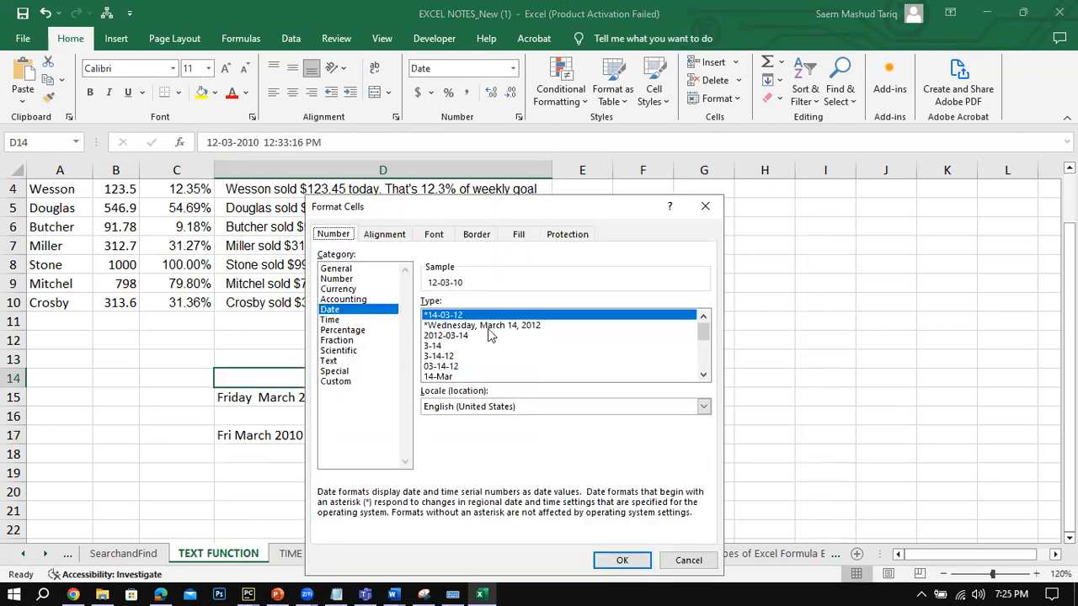
{"action": "left_click", "coordinate": [696, 564]}
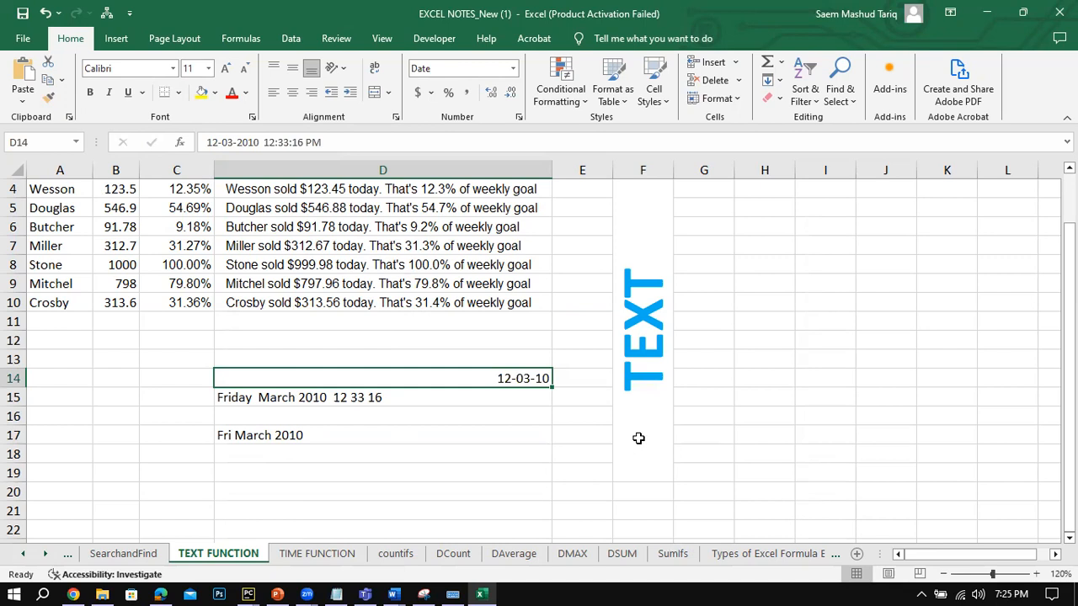
Step: Review the whole TEXT formula in D17, including its D14 value and format text arguments
{"action": "left_click", "coordinate": [358, 432]}
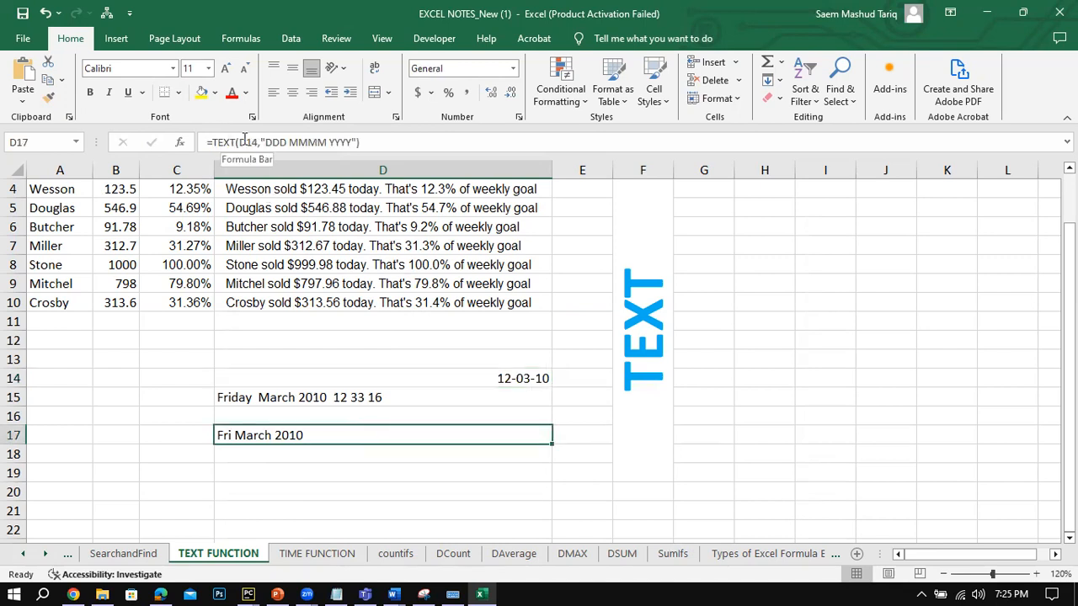
{"action": "left_click_drag", "start_coordinate": [383, 141], "coordinate": [208, 139]}
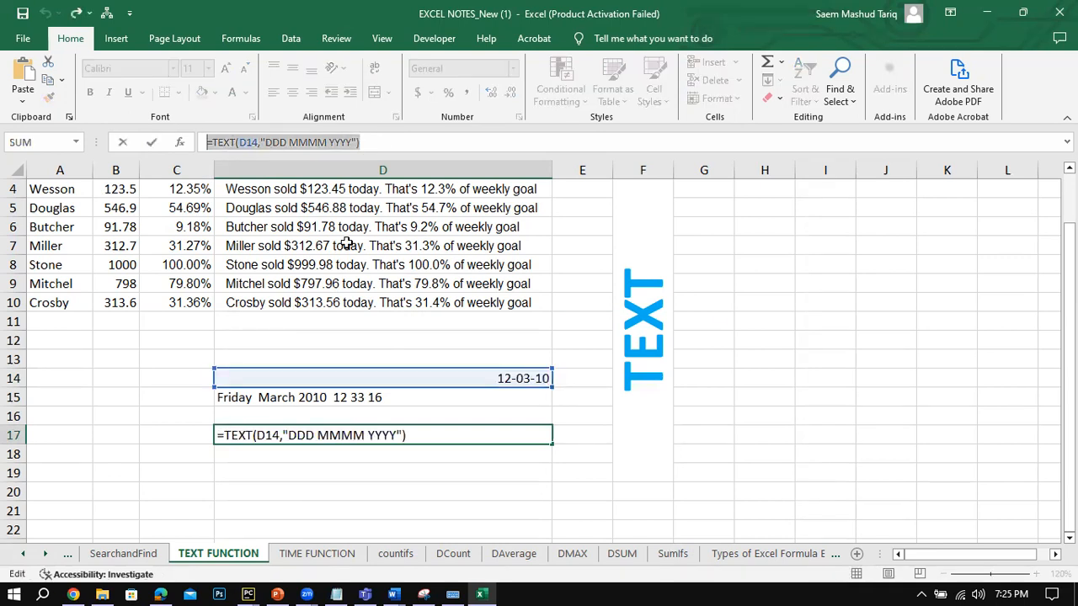
{"action": "left_click", "coordinate": [383, 143]}
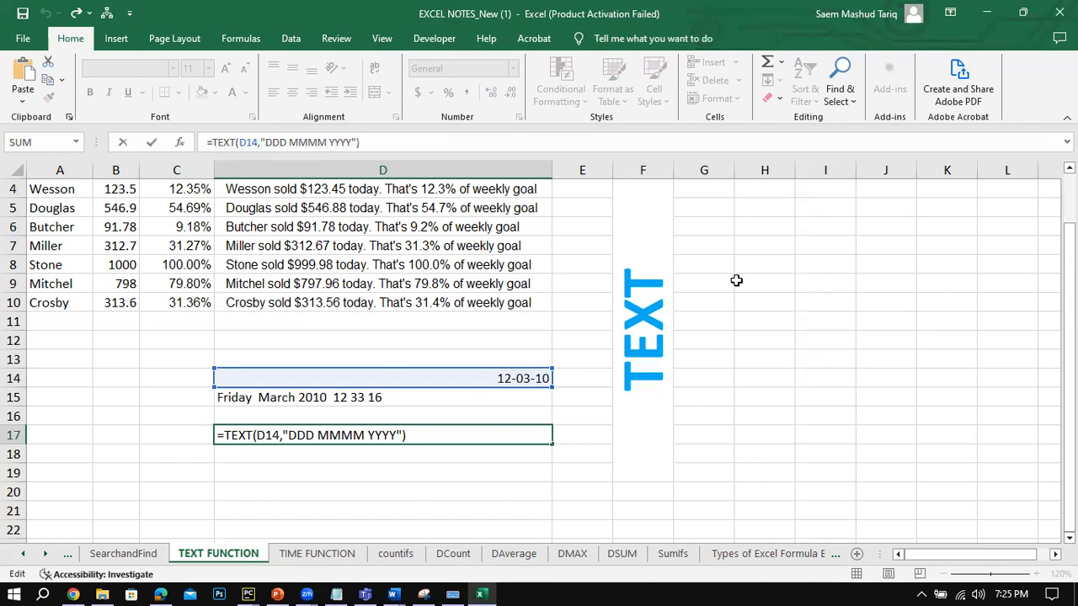
{"action": "left_click", "coordinate": [599, 104]}
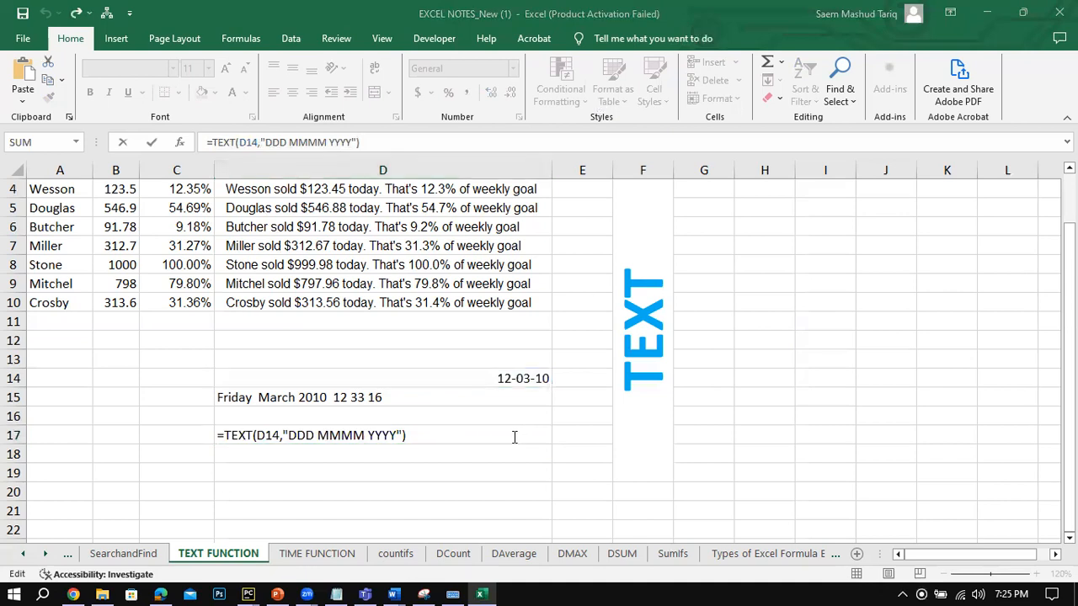
Step: Browse back through the workbook's sheets and open the AND,NOT sheet
{"action": "left_click", "coordinate": [27, 556]}
{"action": "left_click", "coordinate": [25, 554]}
{"action": "left_click_drag", "start_coordinate": [25, 556], "coordinate": [26, 558]}
{"action": "left_click", "coordinate": [25, 556]}
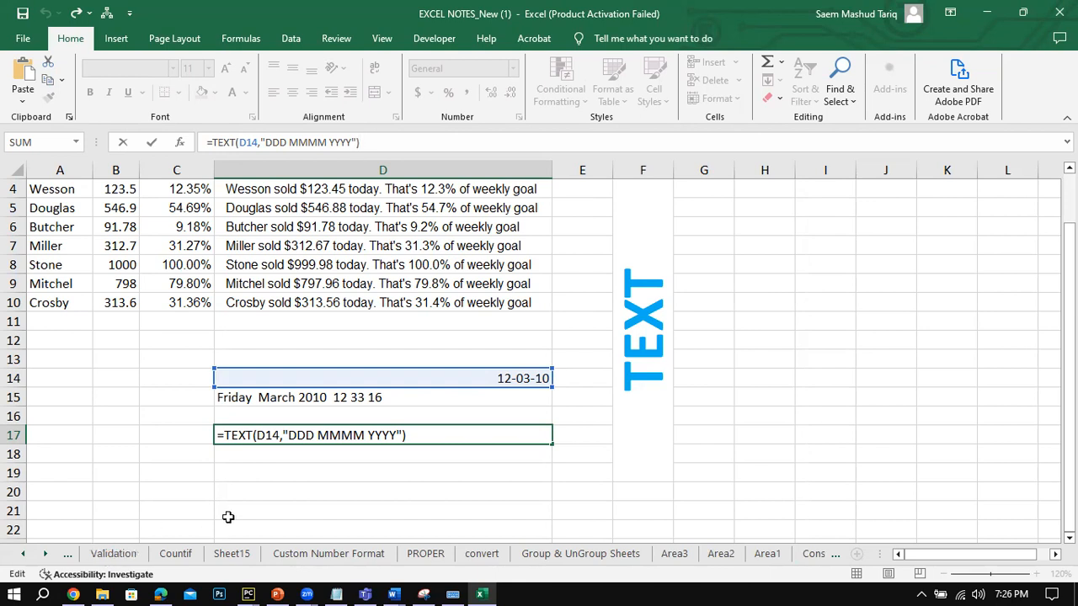
{"action": "left_click", "coordinate": [24, 556]}
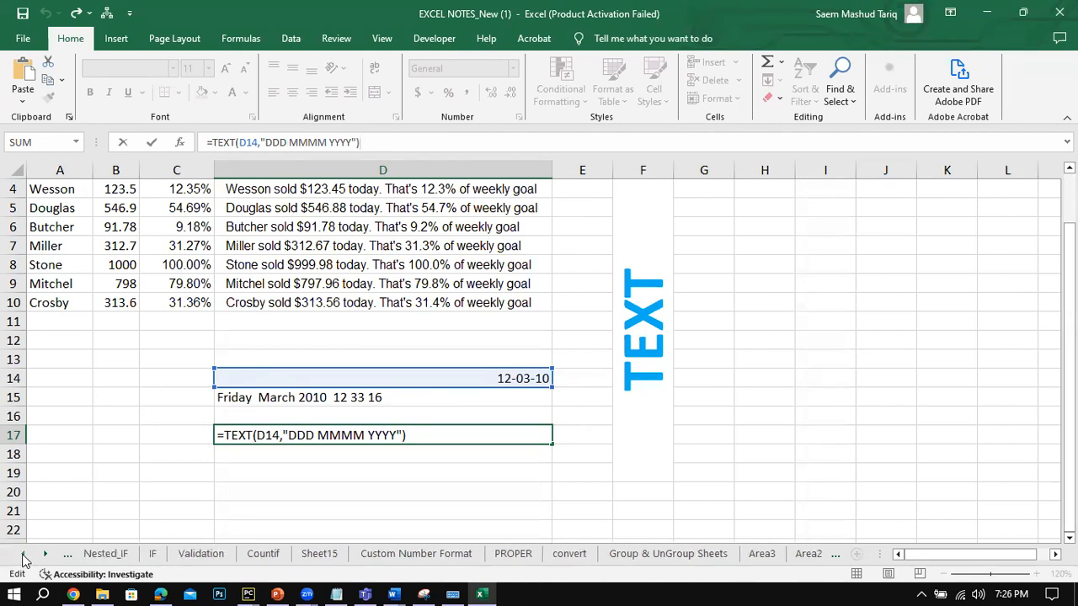
{"action": "left_click", "coordinate": [330, 553]}
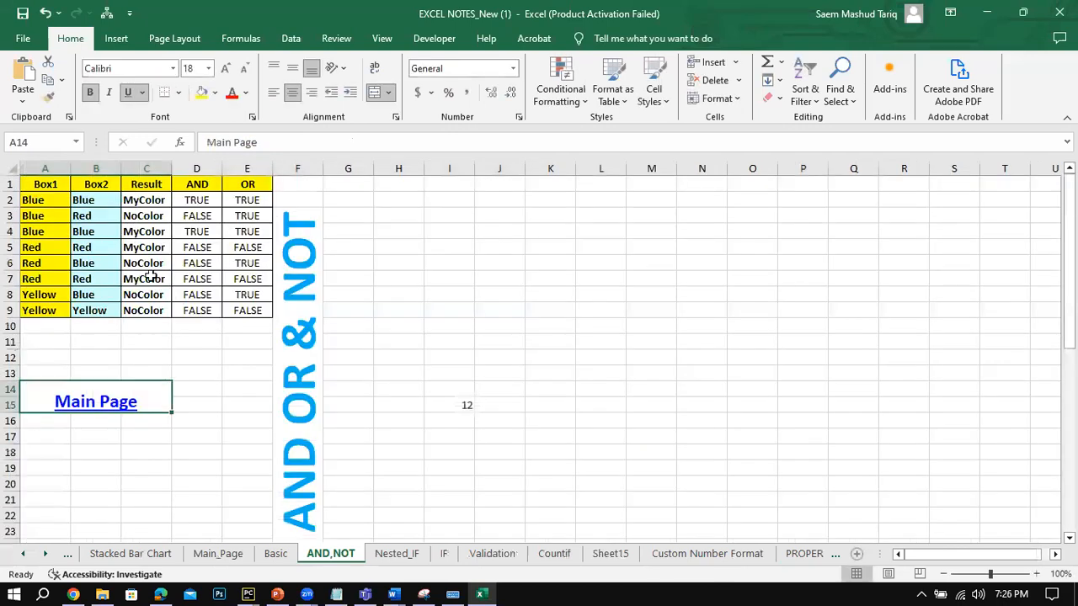
Step: Examine the nested formula in C2, tracing its IF, OR and AND functions and the full logical test
{"action": "left_click", "coordinate": [155, 201]}
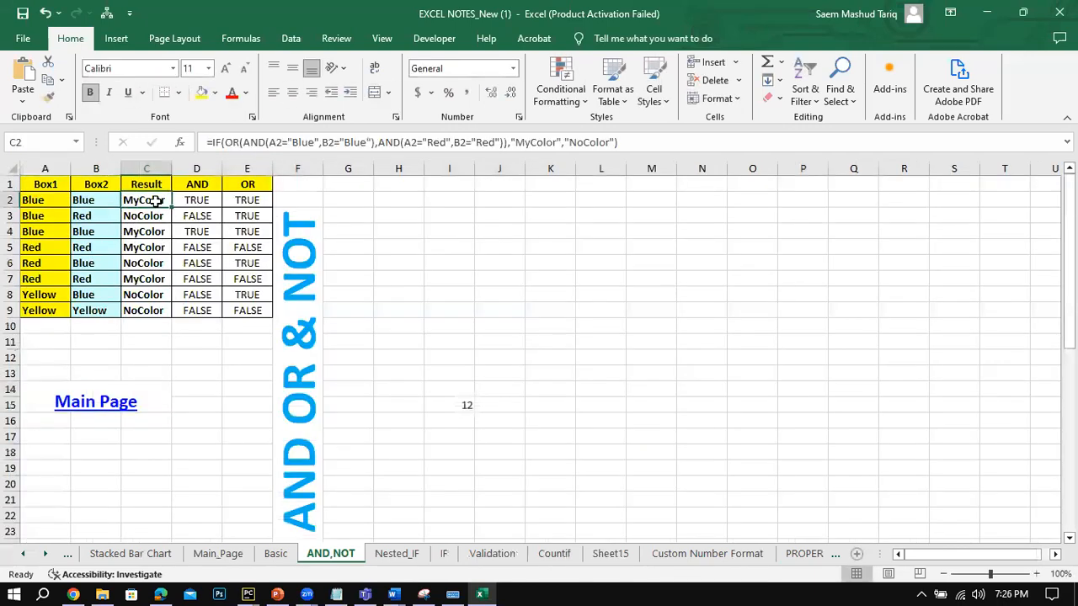
{"action": "left_click", "coordinate": [217, 143]}
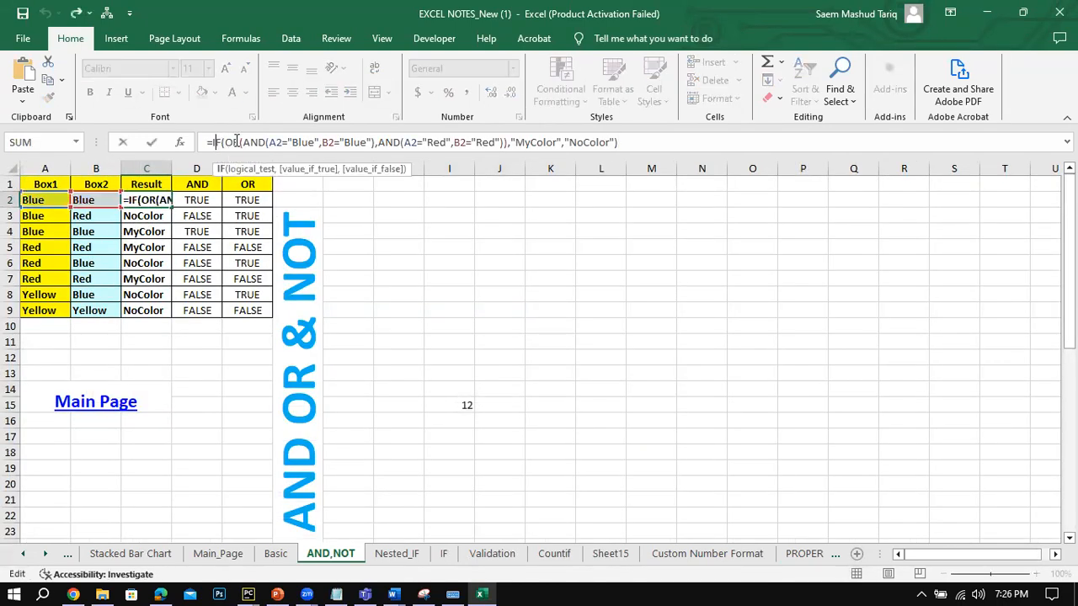
{"action": "left_click", "coordinate": [256, 143]}
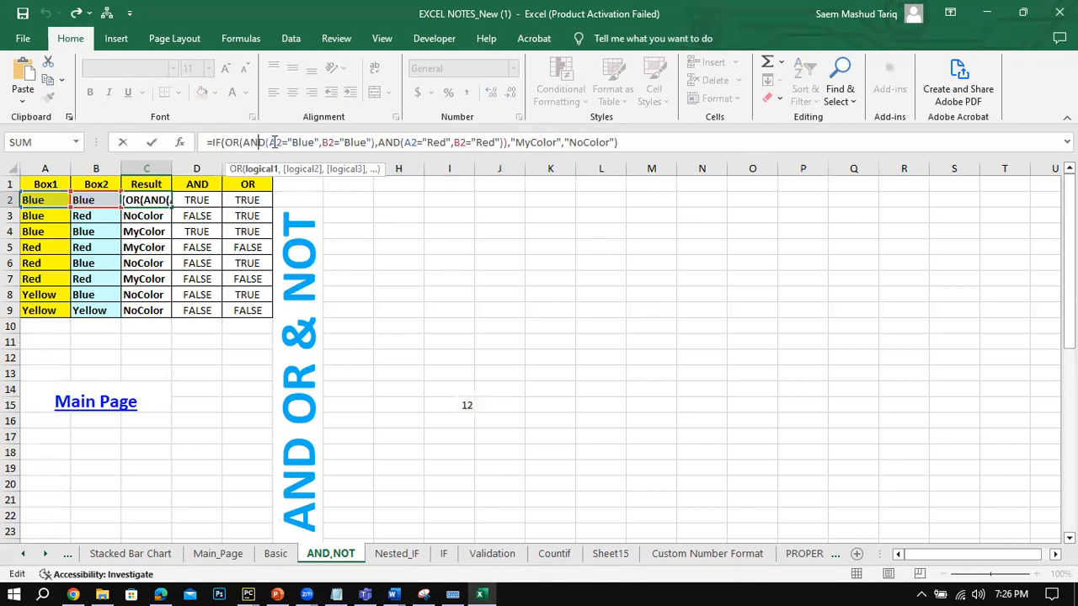
{"action": "left_click", "coordinate": [275, 142]}
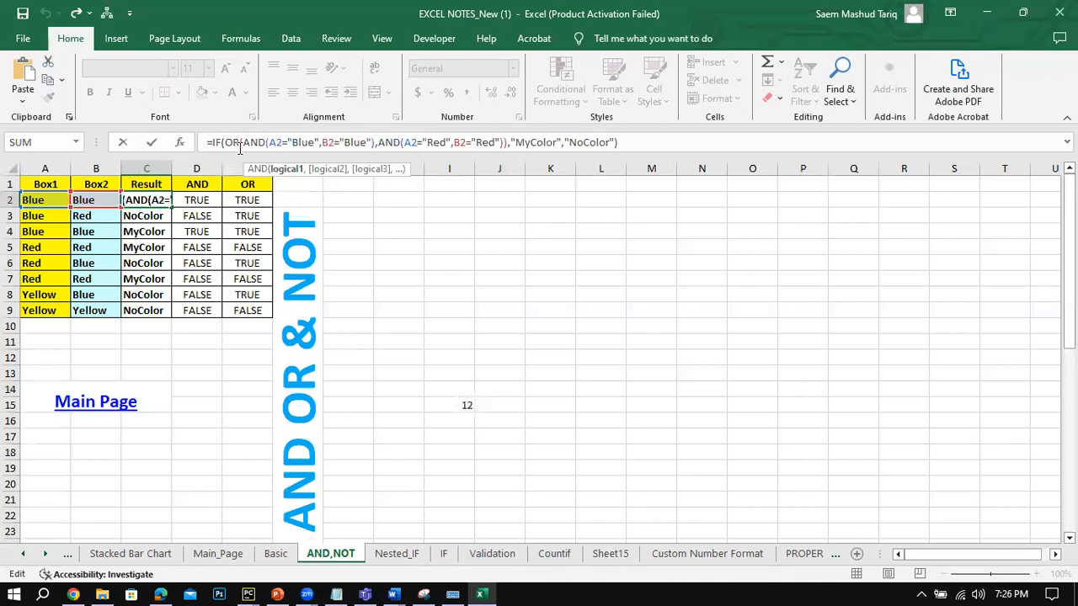
{"action": "left_click_drag", "start_coordinate": [225, 142], "coordinate": [506, 142]}
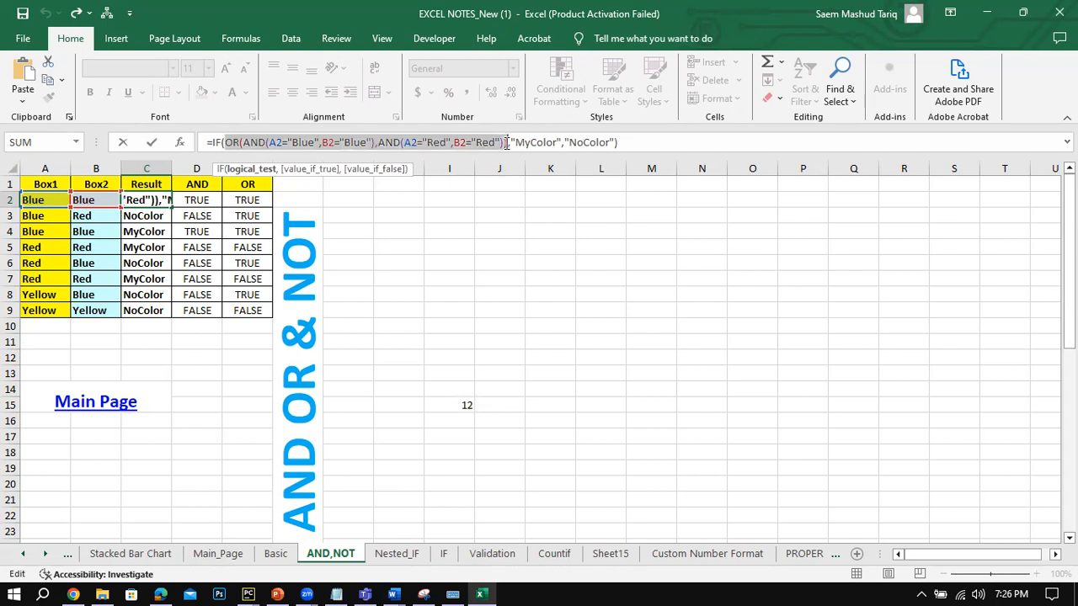
{"action": "left_click", "coordinate": [500, 142]}
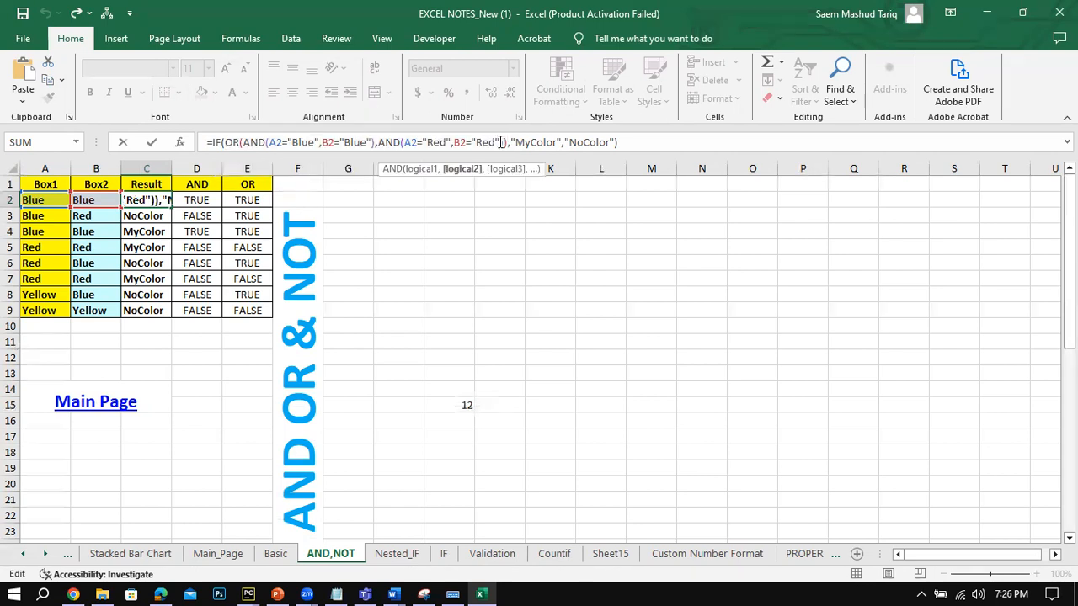
{"action": "left_click", "coordinate": [225, 142]}
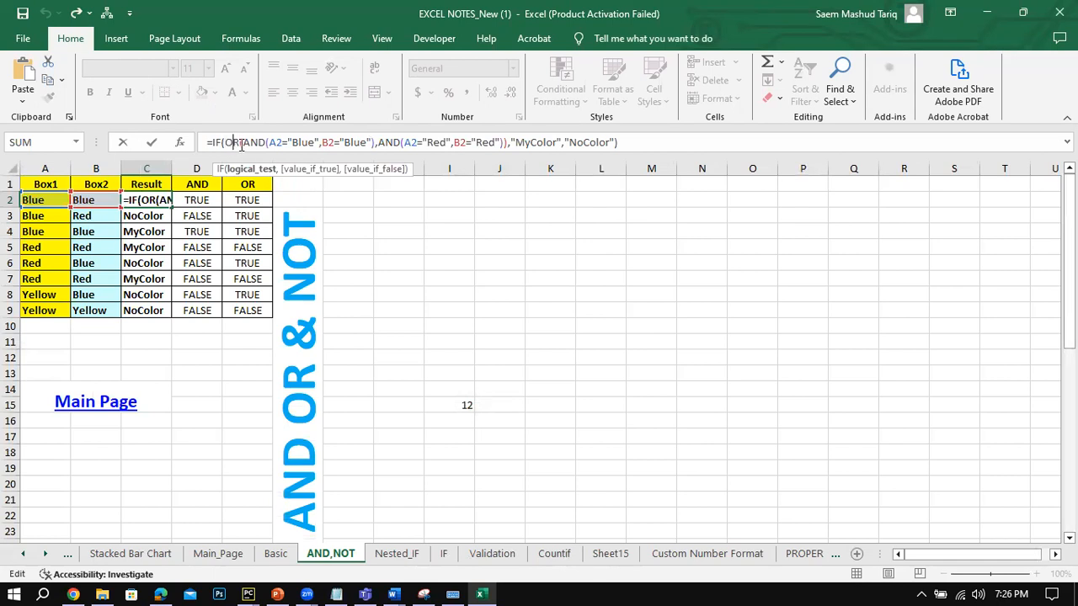
Step: Examine the two AND tests that serve as the OR arguments in the C2 formula
{"action": "left_click_drag", "start_coordinate": [247, 142], "coordinate": [503, 145]}
{"action": "left_click", "coordinate": [386, 142]}
{"action": "left_click_drag", "start_coordinate": [376, 142], "coordinate": [245, 142]}
{"action": "left_click_drag", "start_coordinate": [509, 142], "coordinate": [377, 142]}
{"action": "left_click", "coordinate": [265, 142]}
{"action": "left_click", "coordinate": [243, 142]}
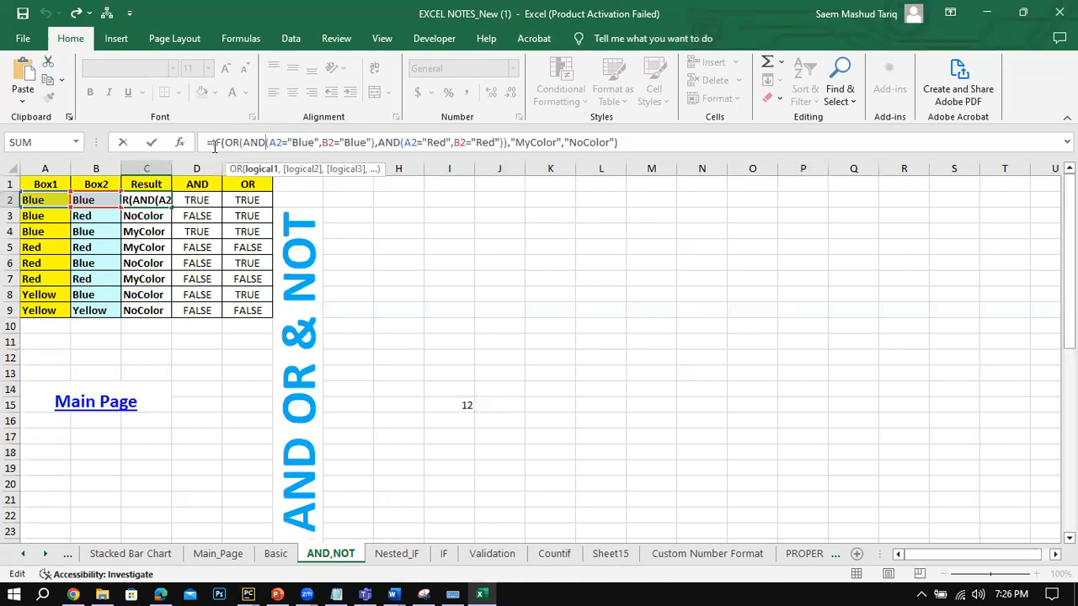
Step: Compare the Blue and Red conditions inside the C2 formula's AND tests, and close the formula with its content intact
{"action": "left_click", "coordinate": [317, 142]}
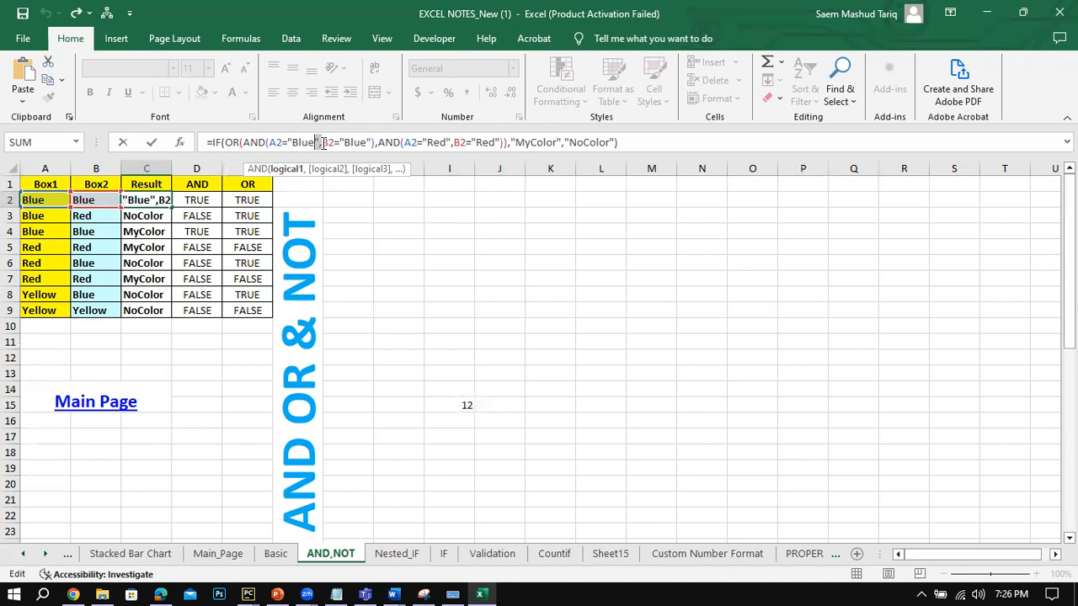
{"action": "left_click_drag", "start_coordinate": [368, 142], "coordinate": [270, 142]}
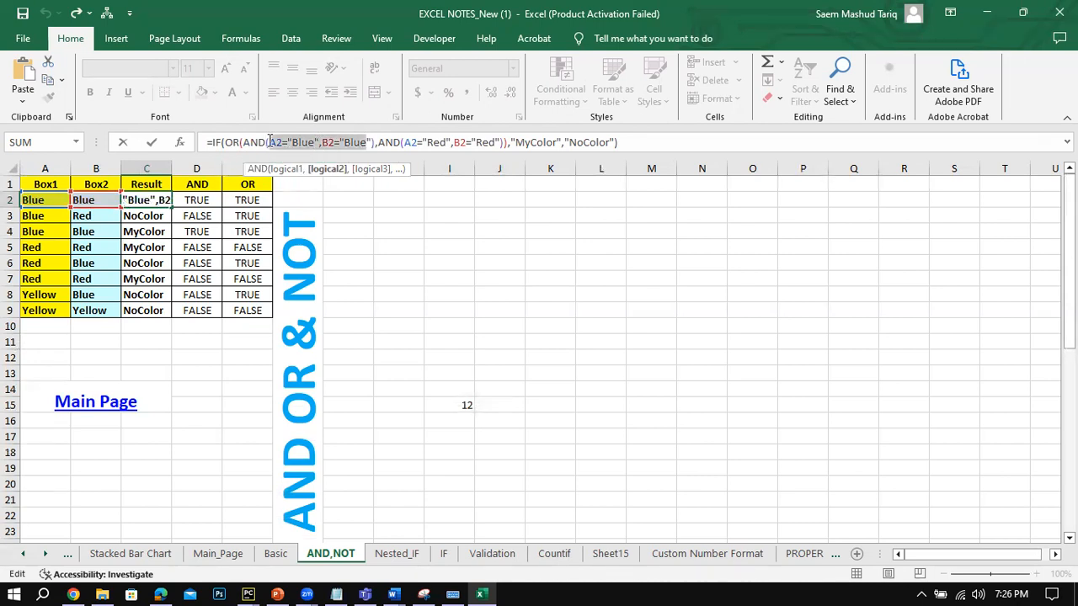
{"action": "left_click_drag", "start_coordinate": [506, 143], "coordinate": [399, 142]}
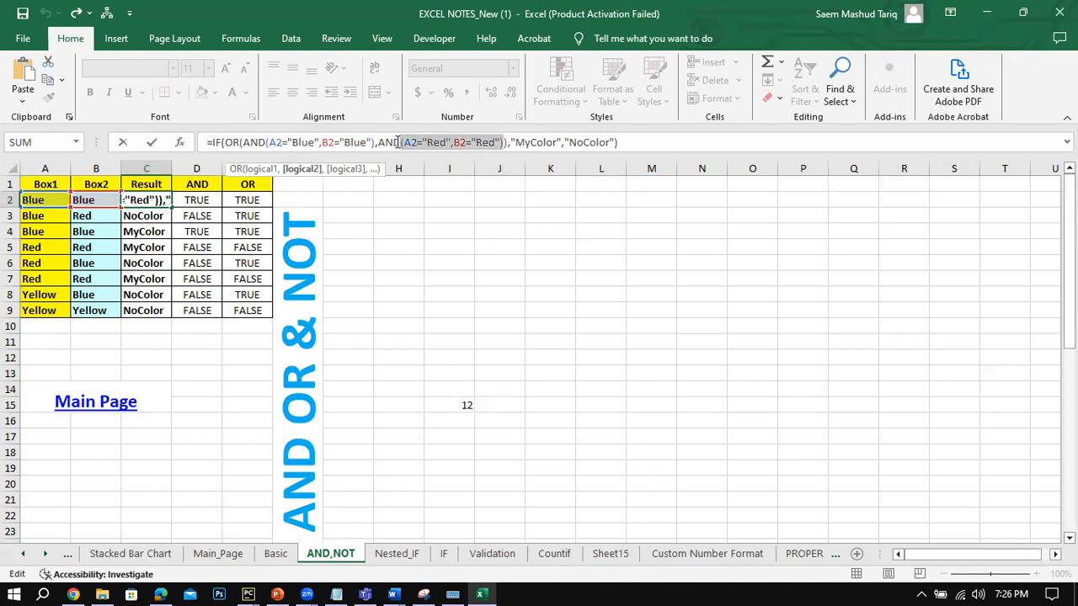
{"action": "left_click", "coordinate": [376, 142]}
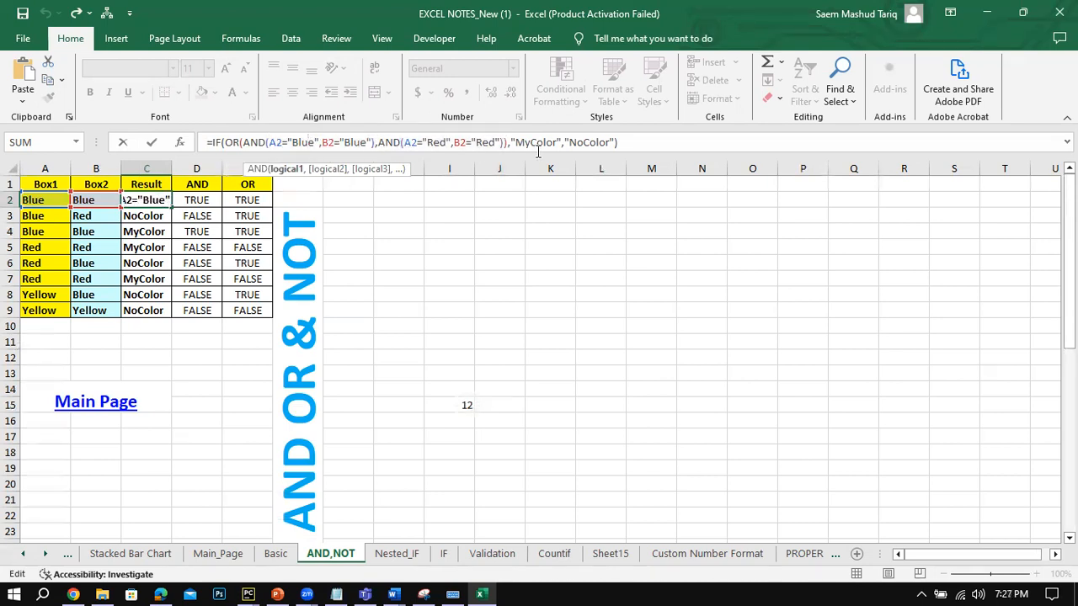
{"action": "left_click", "coordinate": [154, 142]}
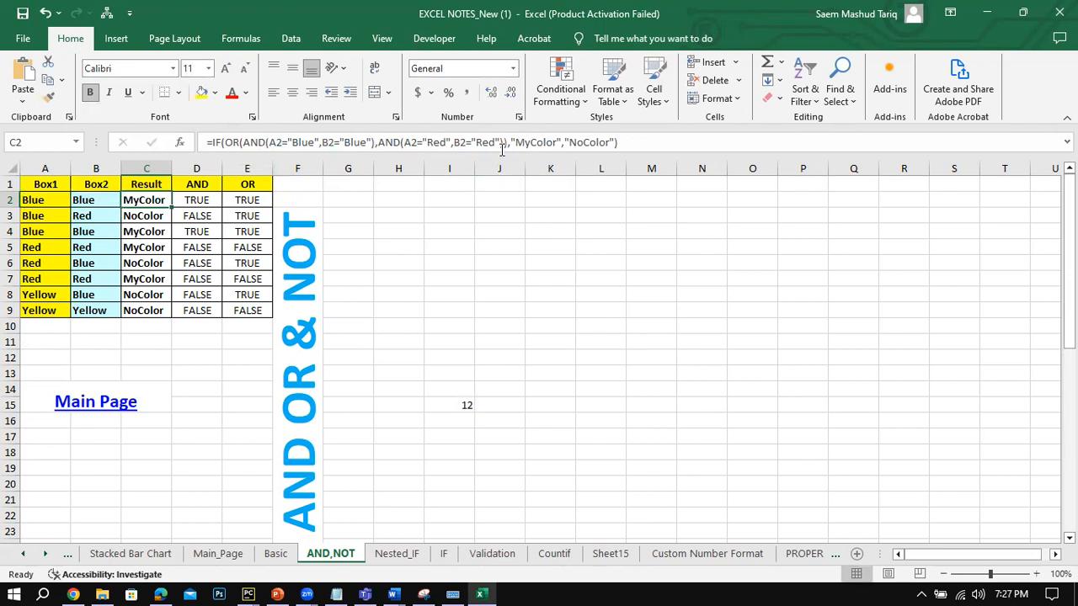
Step: Review the complete C2 formula from the IF through the "MyColor" and "NoColor" results, leaving it as it is
{"action": "left_click_drag", "start_coordinate": [623, 141], "coordinate": [153, 142]}
{"action": "left_click", "coordinate": [152, 143]}
{"action": "left_click_drag", "start_coordinate": [621, 143], "coordinate": [190, 139]}
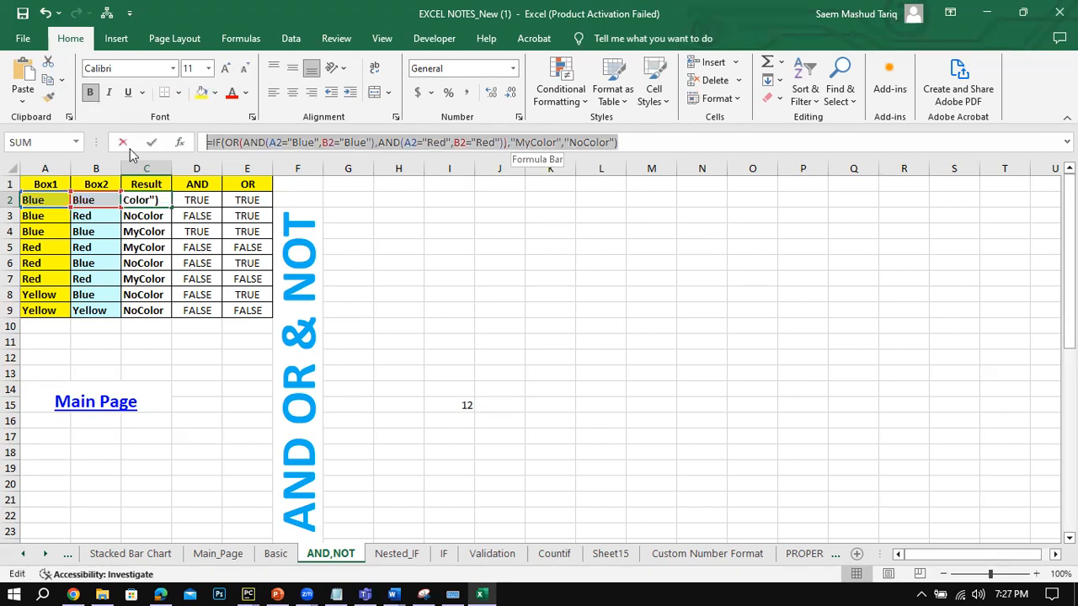
{"action": "left_click", "coordinate": [152, 143]}
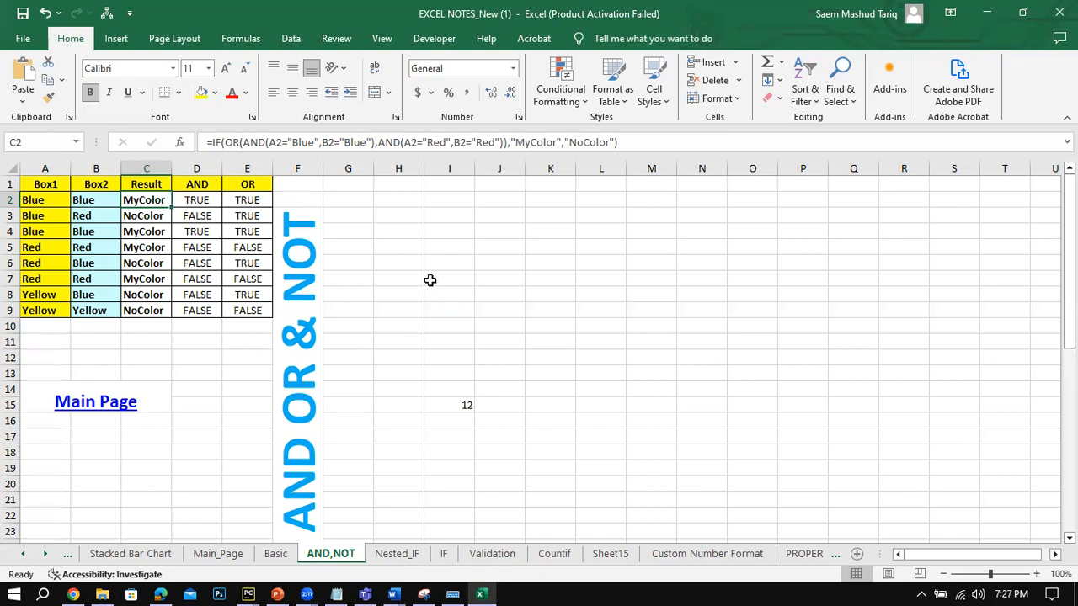
Step: Return to the Main Page and open the Rank example from the AICT / IT functions list
{"action": "left_click", "coordinate": [120, 409]}
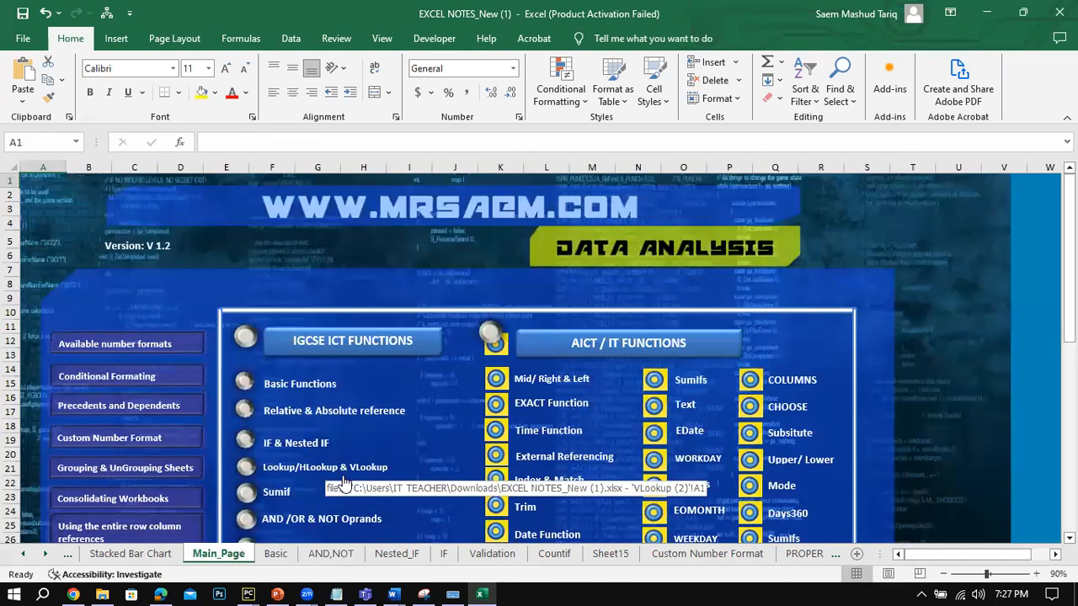
{"action": "scroll", "coordinate": [343, 480], "scroll_direction": "down", "scroll_amount": 1}
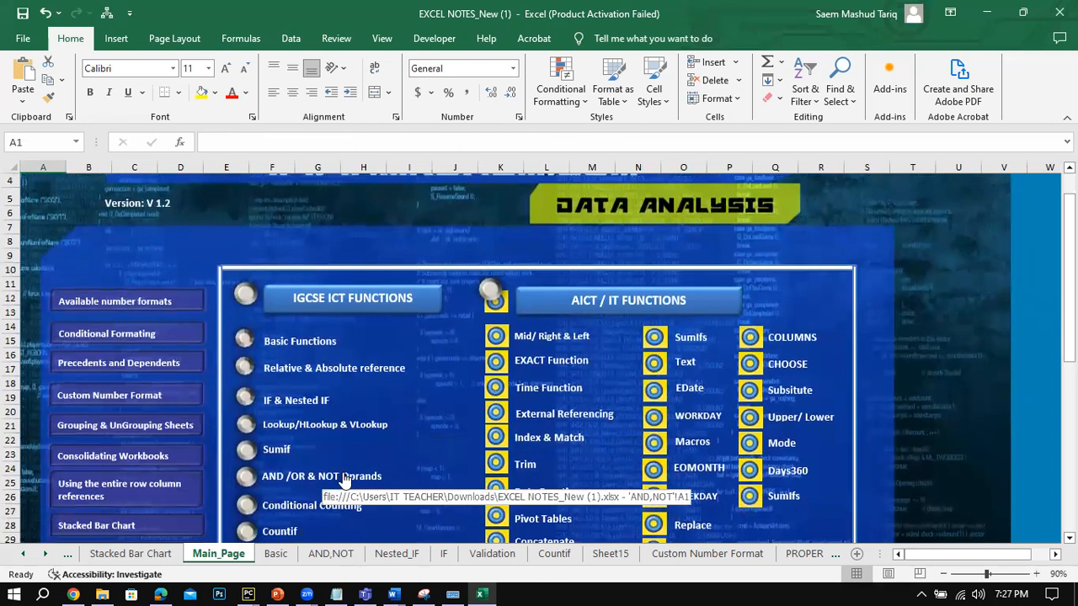
{"action": "scroll", "coordinate": [342, 480], "scroll_direction": "down", "scroll_amount": 3}
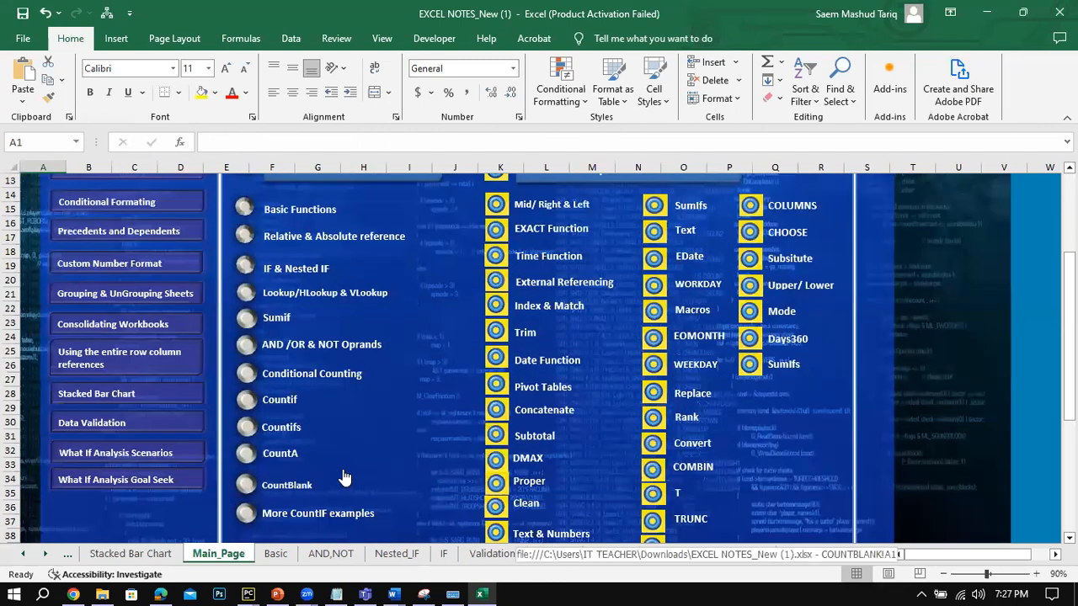
{"action": "left_click", "coordinate": [686, 417]}
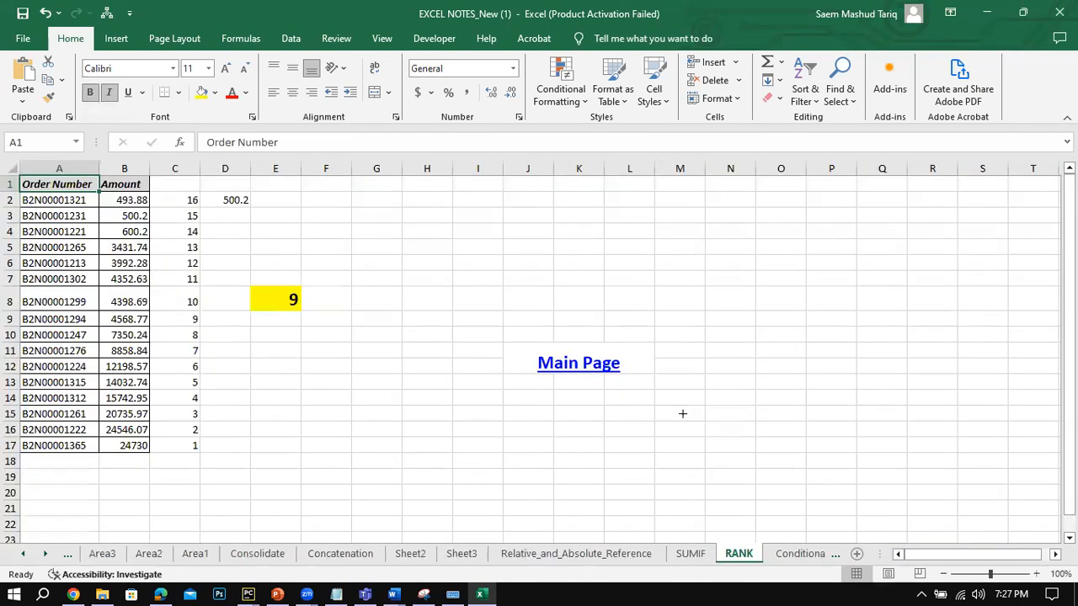
Step: Remove the existing arguments from the RANK formula in E8, keeping the function name and parentheses
{"action": "left_click", "coordinate": [285, 298]}
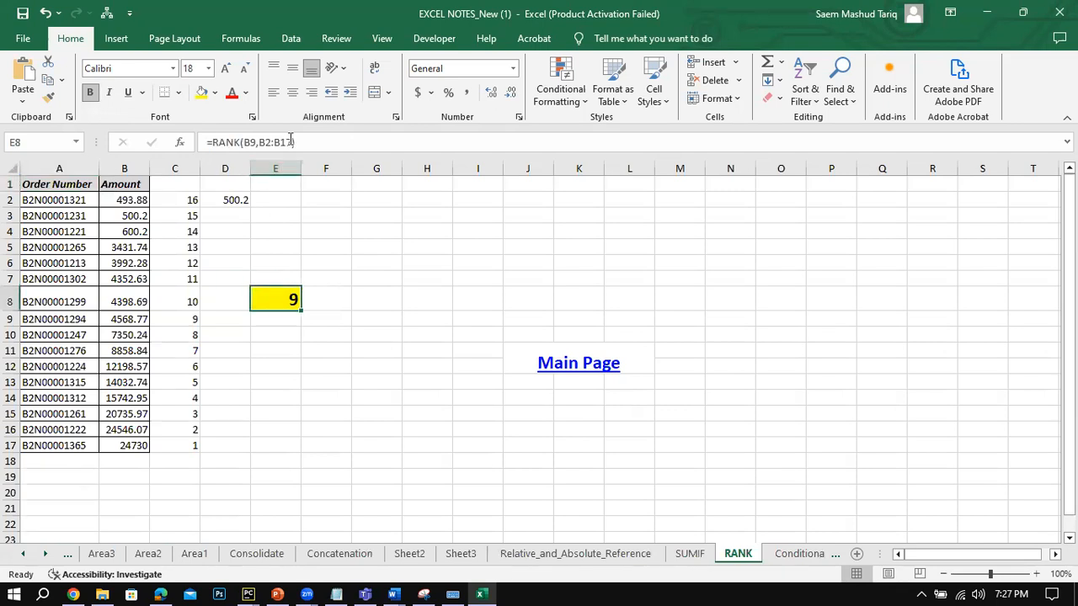
{"action": "left_click", "coordinate": [291, 141]}
{"action": "key", "text": "BackSpace"}
{"action": "key", "text": "BackSpace"}
{"action": "key", "text": "BackSpace"}
{"action": "key", "text": "BackSpace"}
{"action": "key", "text": "BackSpace"}
{"action": "key", "text": "BackSpace"}
{"action": "key", "text": "BackSpace"}
{"action": "key", "text": "BackSpace"}
{"action": "key", "text": "BackSpace"}
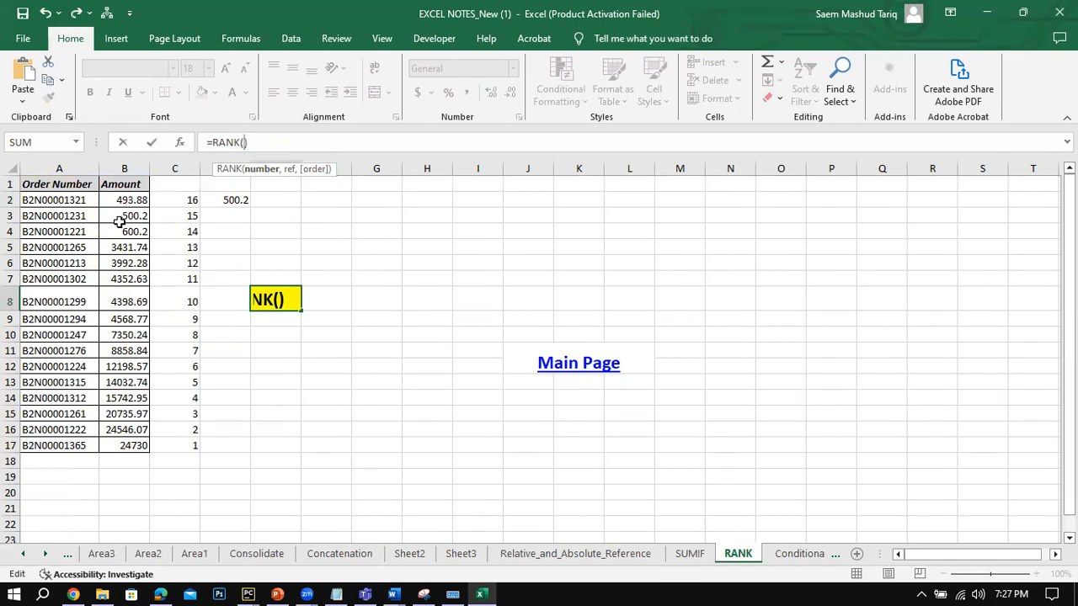
Step: Complete the E8 formula as =RANK(B12,B2:B17) to rank the B12 amount among all amounts
{"action": "left_click", "coordinate": [126, 366]}
{"action": "type", "text": ","}
{"action": "left_click_drag", "start_coordinate": [124, 202], "coordinate": [122, 446]}
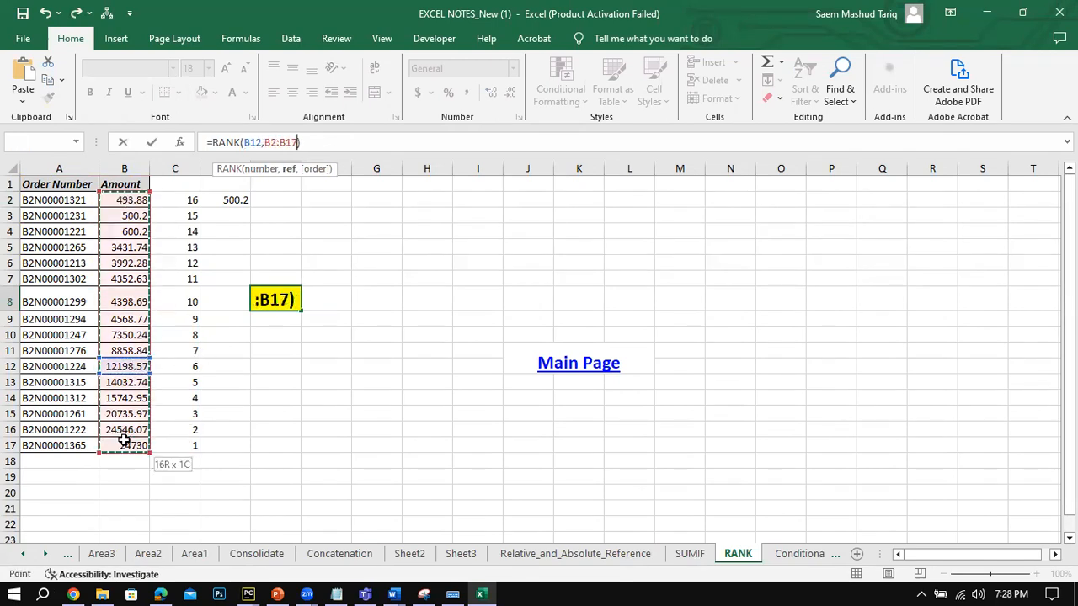
{"action": "left_click", "coordinate": [151, 143]}
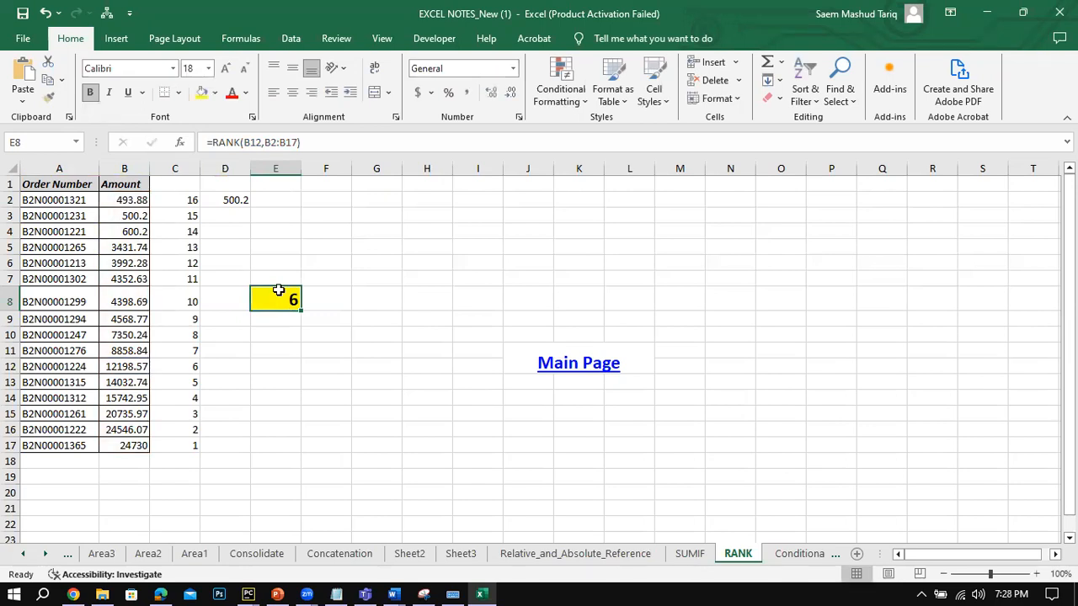
Step: Sort the B2:B17 amounts from smallest to largest with the selection expanded to adjacent columns, and check the sorted amounts
{"action": "left_click_drag", "start_coordinate": [124, 202], "coordinate": [135, 444]}
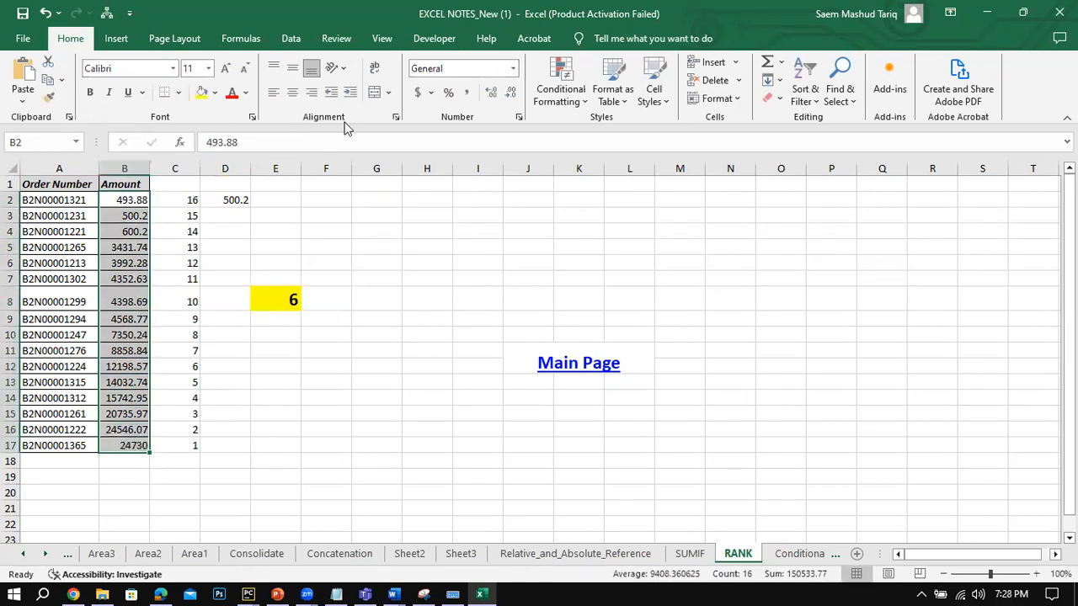
{"action": "left_click", "coordinate": [804, 93]}
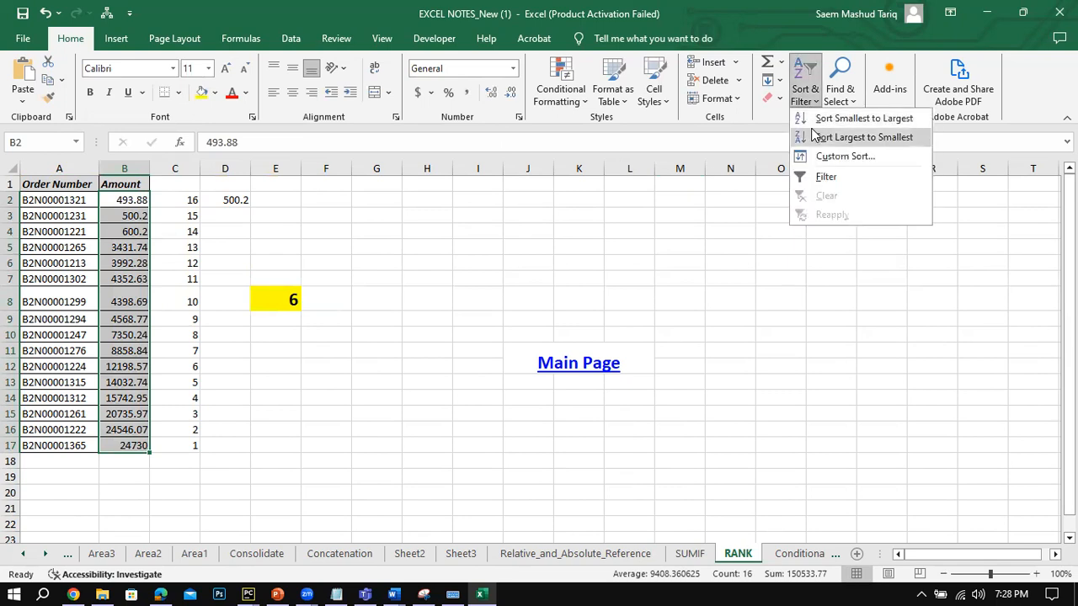
{"action": "left_click", "coordinate": [612, 238]}
{"action": "left_click", "coordinate": [360, 273]}
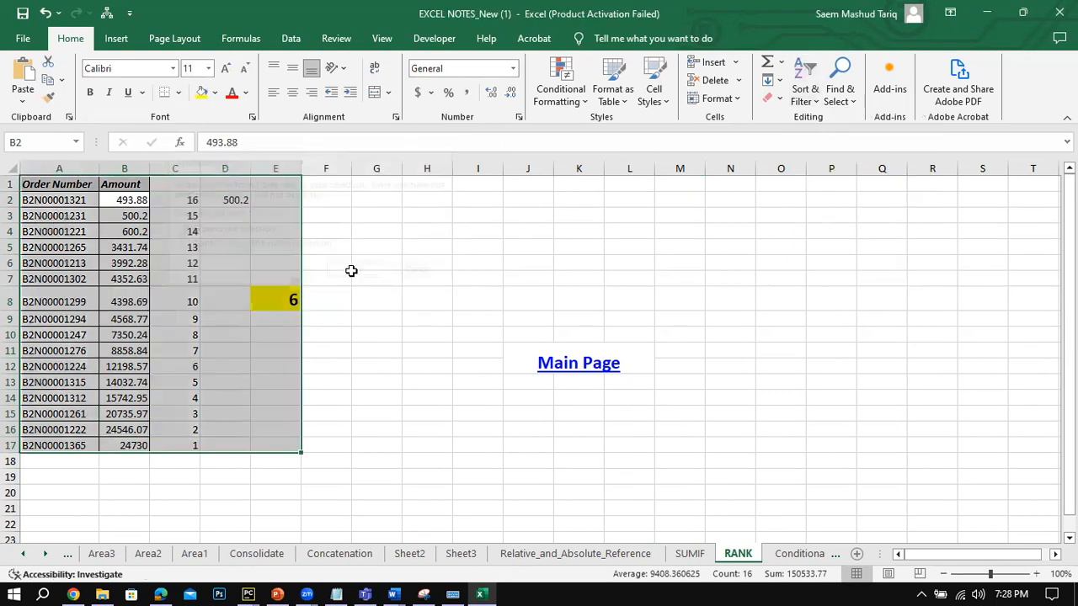
{"action": "left_click", "coordinate": [124, 234]}
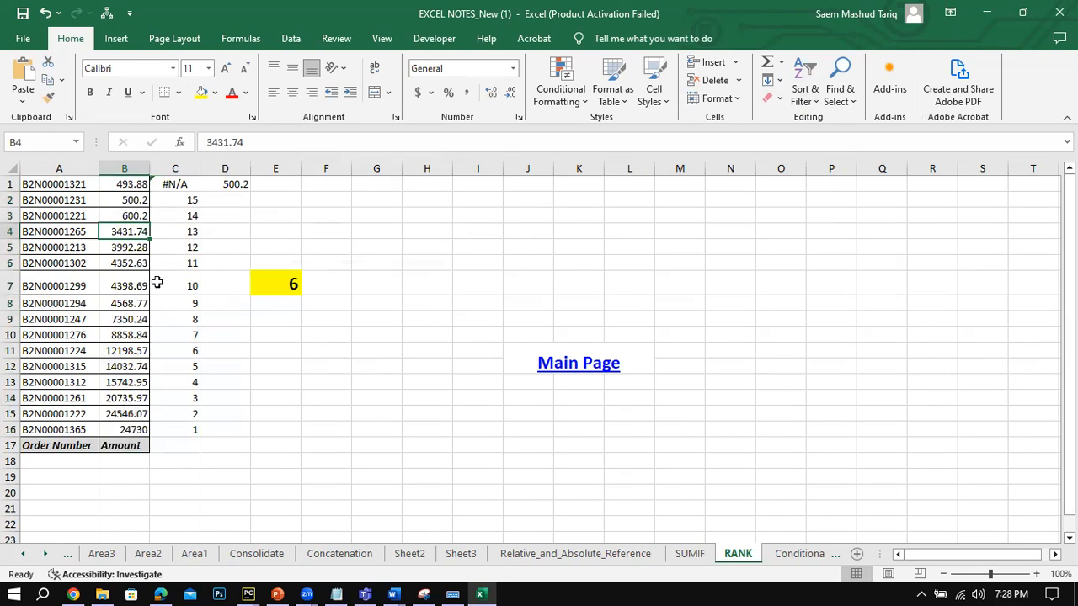
{"action": "left_click", "coordinate": [130, 365]}
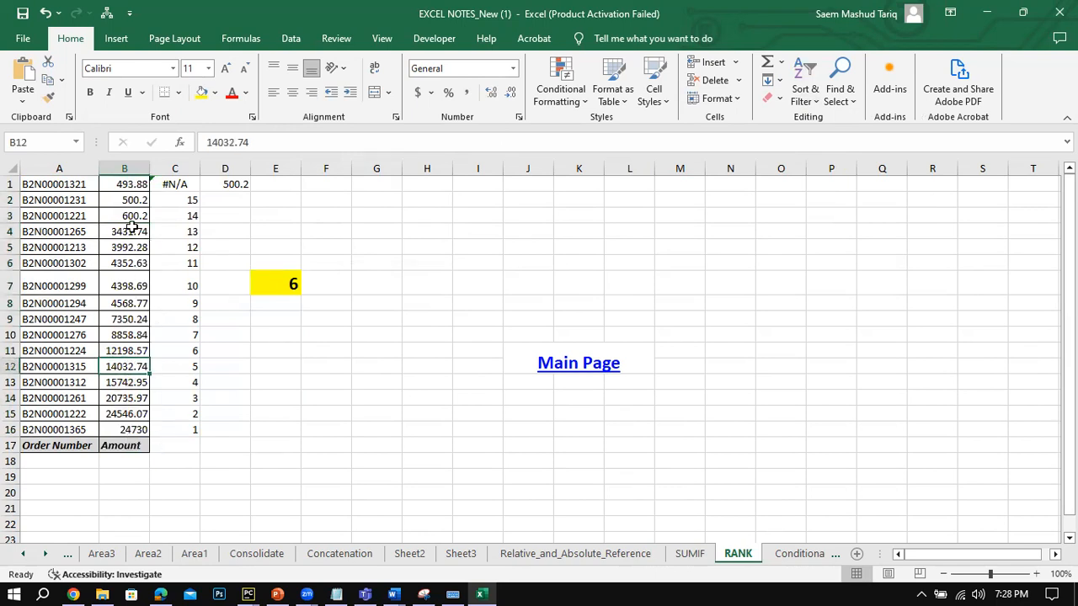
Step: Change the RANK formula in E7 to =RANK(B16,B1:B16) so it ranks the B16 amount
{"action": "left_click", "coordinate": [283, 283]}
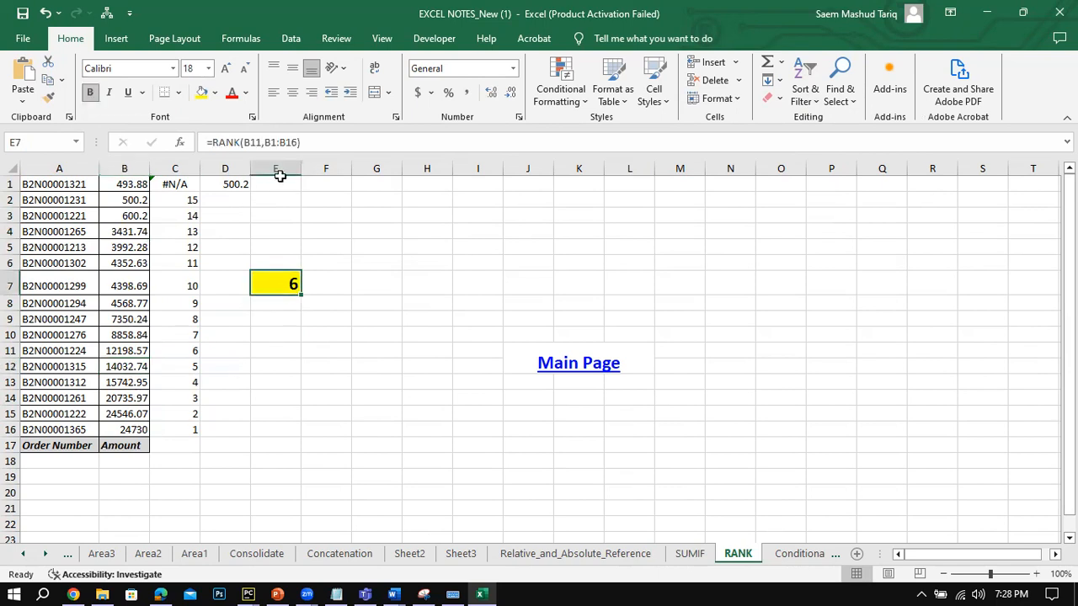
{"action": "left_click", "coordinate": [259, 141]}
{"action": "key", "text": "BackSpace"}
{"action": "key", "text": "BackSpace"}
{"action": "key", "text": "BackSpace"}
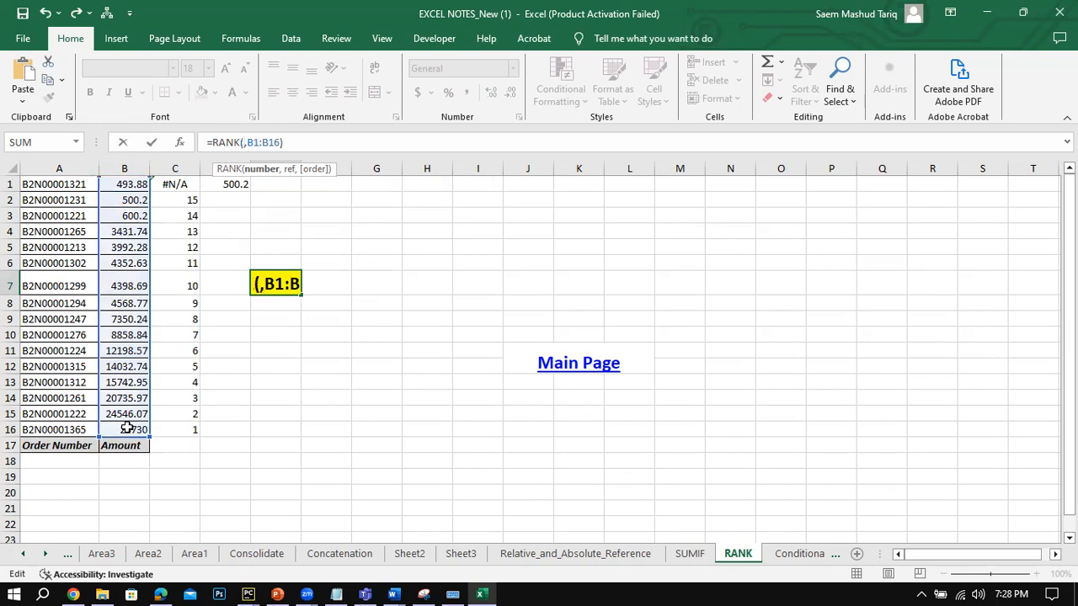
{"action": "left_click", "coordinate": [127, 430]}
{"action": "left_click", "coordinate": [151, 142]}
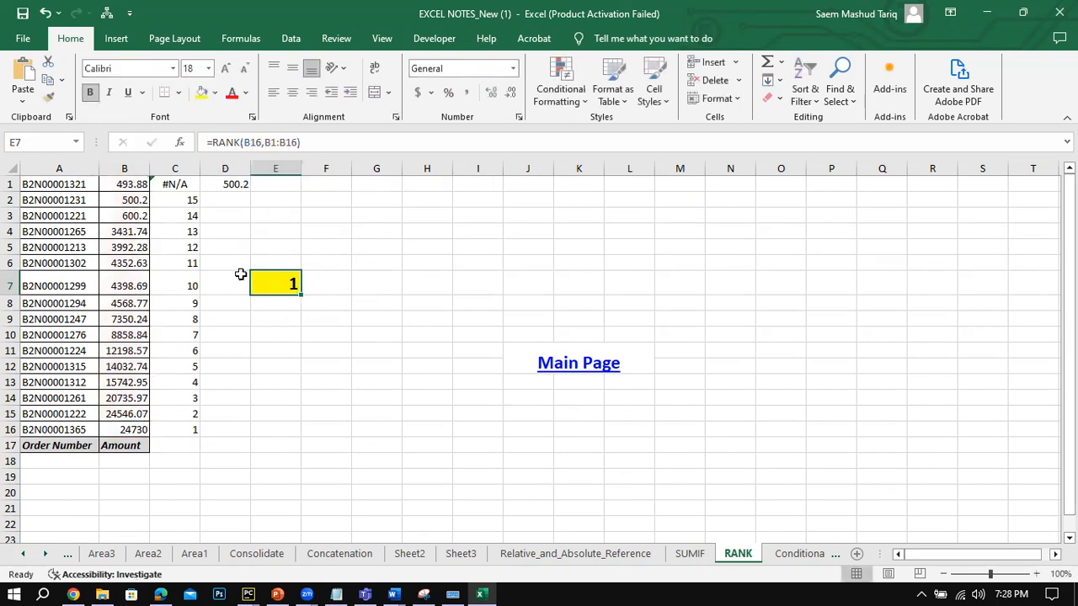
Step: Examine the sorted amounts from B15 up to B6 against their ranks, ending at the RANK formula in E7
{"action": "left_click", "coordinate": [133, 414]}
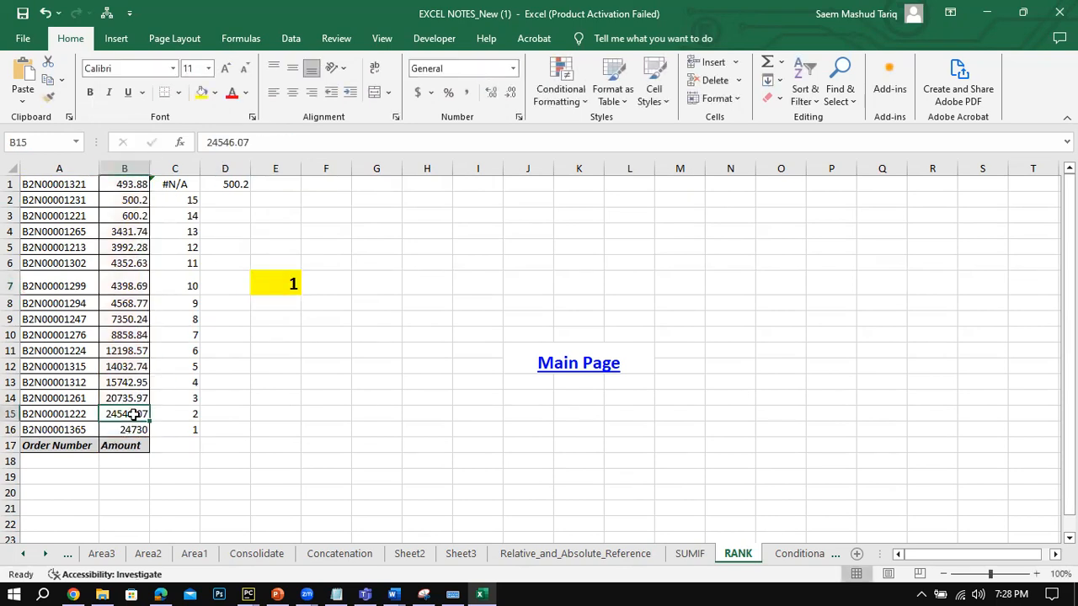
{"action": "left_click", "coordinate": [137, 398]}
{"action": "left_click", "coordinate": [136, 383]}
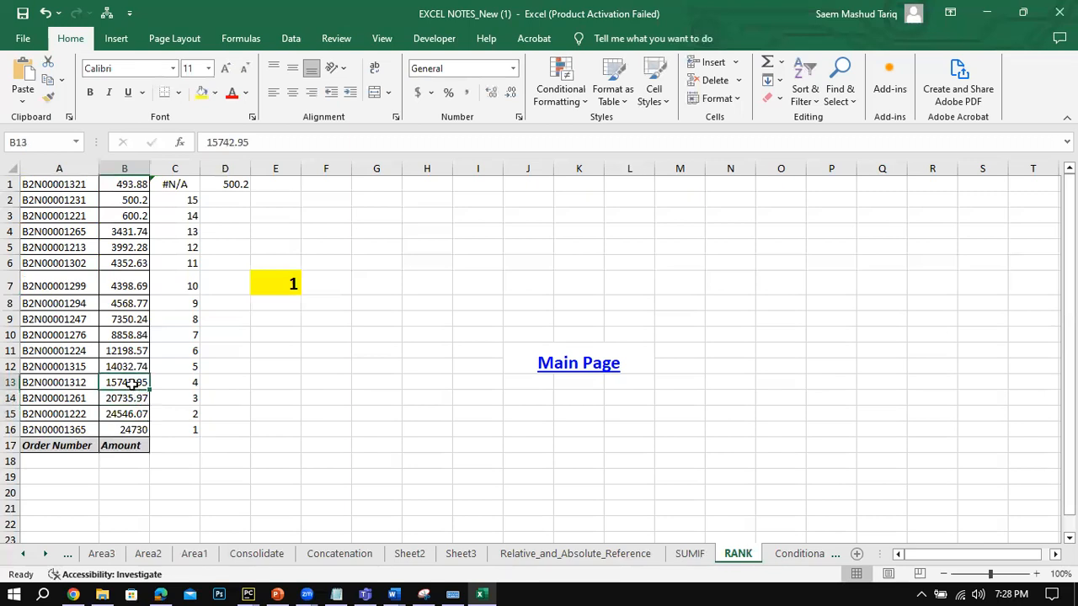
{"action": "left_click", "coordinate": [131, 368]}
{"action": "left_click", "coordinate": [131, 351]}
{"action": "left_click", "coordinate": [132, 335]}
{"action": "left_click", "coordinate": [132, 319]}
{"action": "left_click", "coordinate": [132, 286]}
{"action": "left_click", "coordinate": [133, 262]}
{"action": "left_click", "coordinate": [277, 289]}
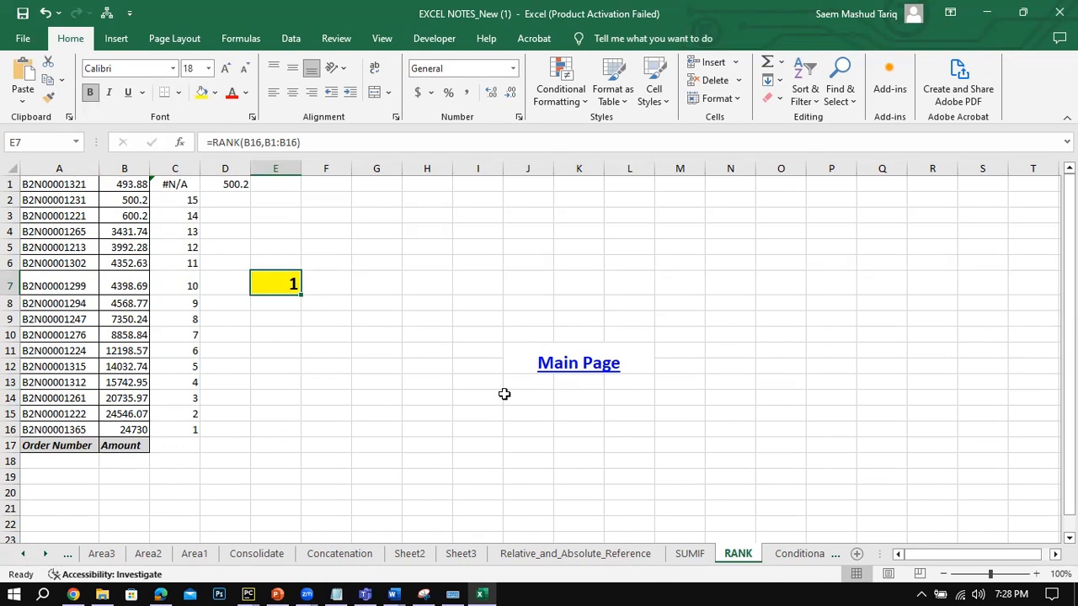
Step: Return to the Main Page and open the Replace example from the AICT / IT functions list
{"action": "left_click", "coordinate": [594, 368]}
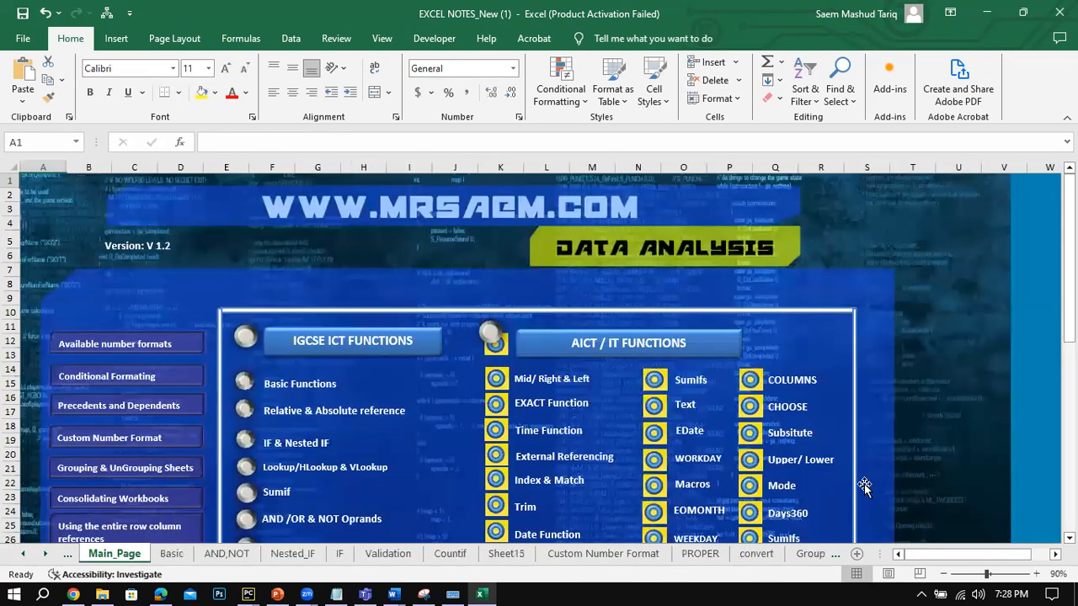
{"action": "scroll", "coordinate": [864, 486], "scroll_direction": "down", "scroll_amount": 2}
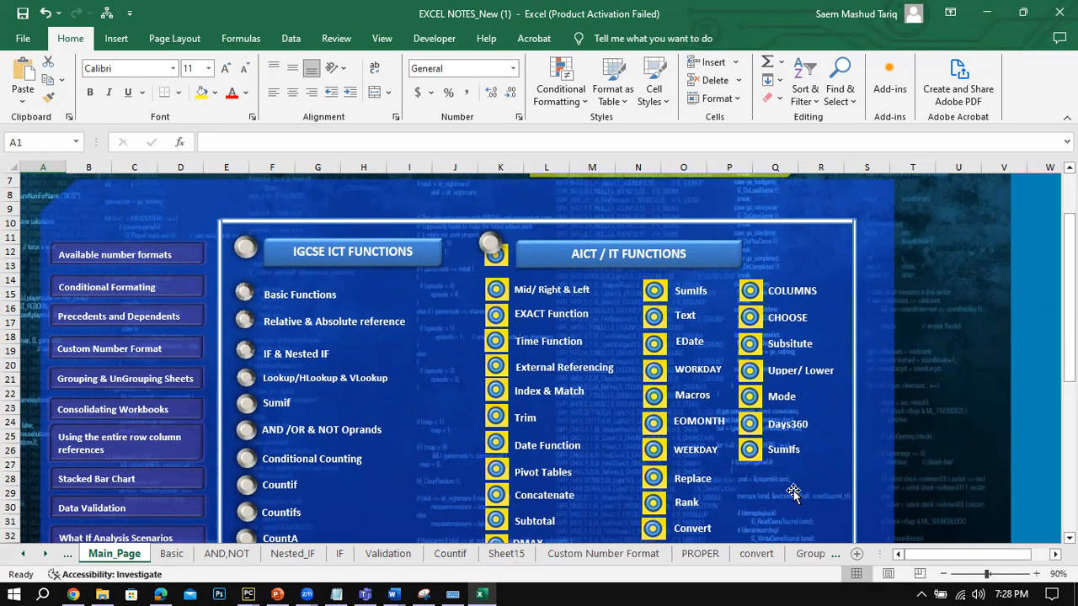
{"action": "scroll", "coordinate": [793, 490], "scroll_direction": "down", "scroll_amount": 1}
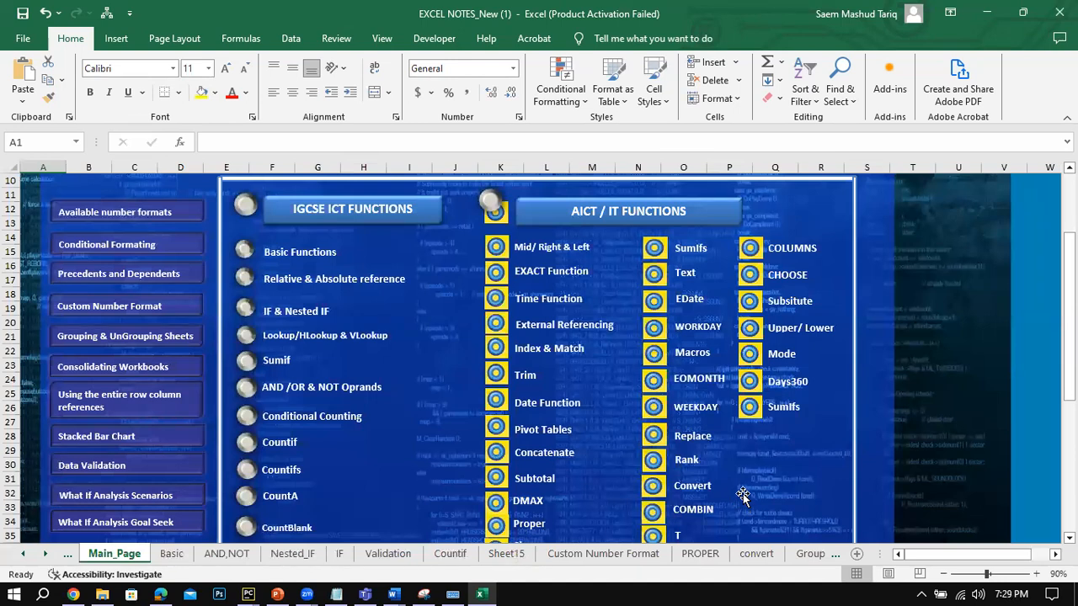
{"action": "scroll", "coordinate": [742, 495], "scroll_direction": "down", "scroll_amount": 1}
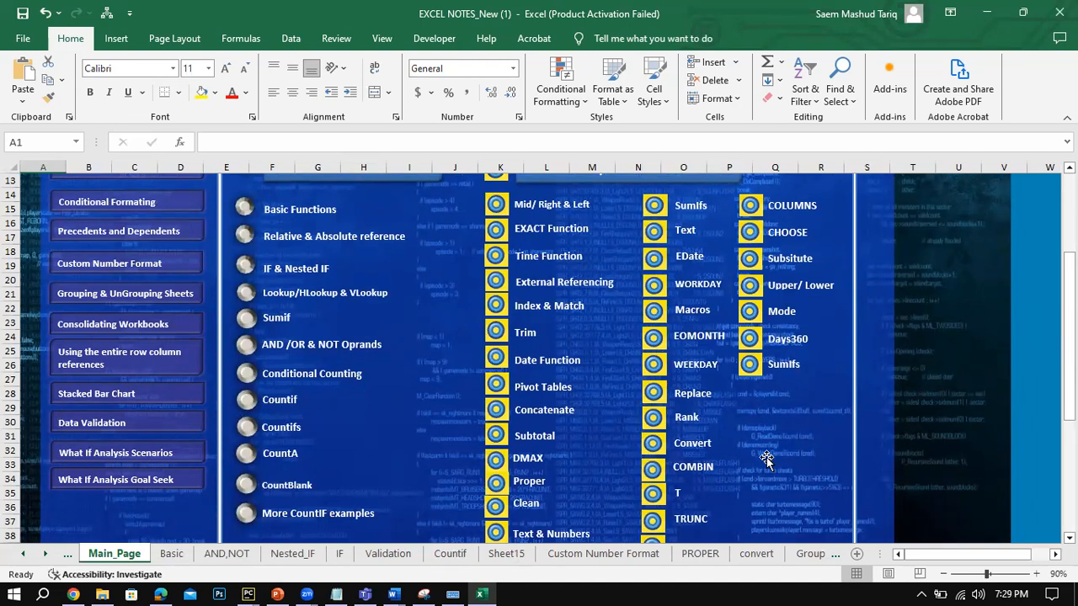
{"action": "scroll", "coordinate": [764, 458], "scroll_direction": "down", "scroll_amount": 2}
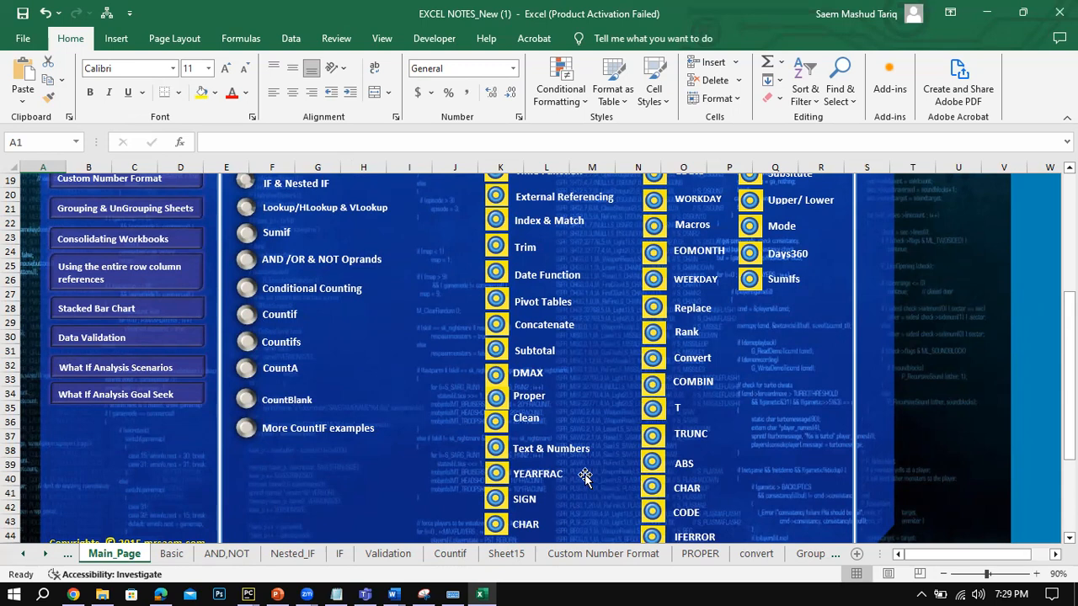
{"action": "left_click", "coordinate": [695, 309]}
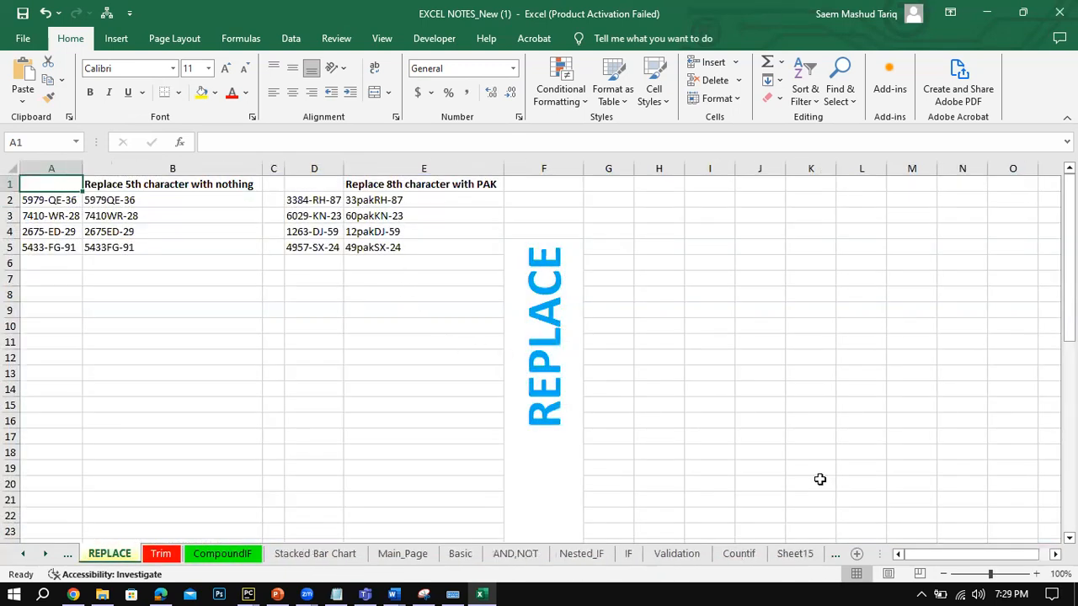
Step: Enlarge the REPLACE sheet and widen column D slightly so the codes fit inside their cells
{"action": "scroll", "coordinate": [813, 482], "scroll_direction": "up", "scroll_amount": 2, "text": "ctrl"}
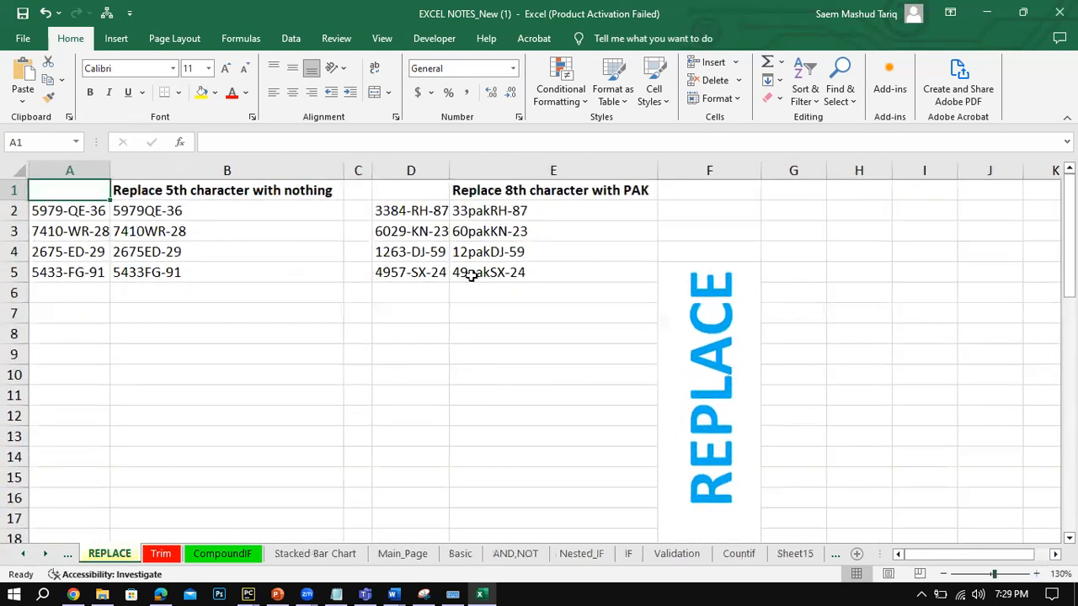
{"action": "left_click_drag", "start_coordinate": [449, 171], "coordinate": [470, 171]}
{"action": "left_click", "coordinate": [429, 210]}
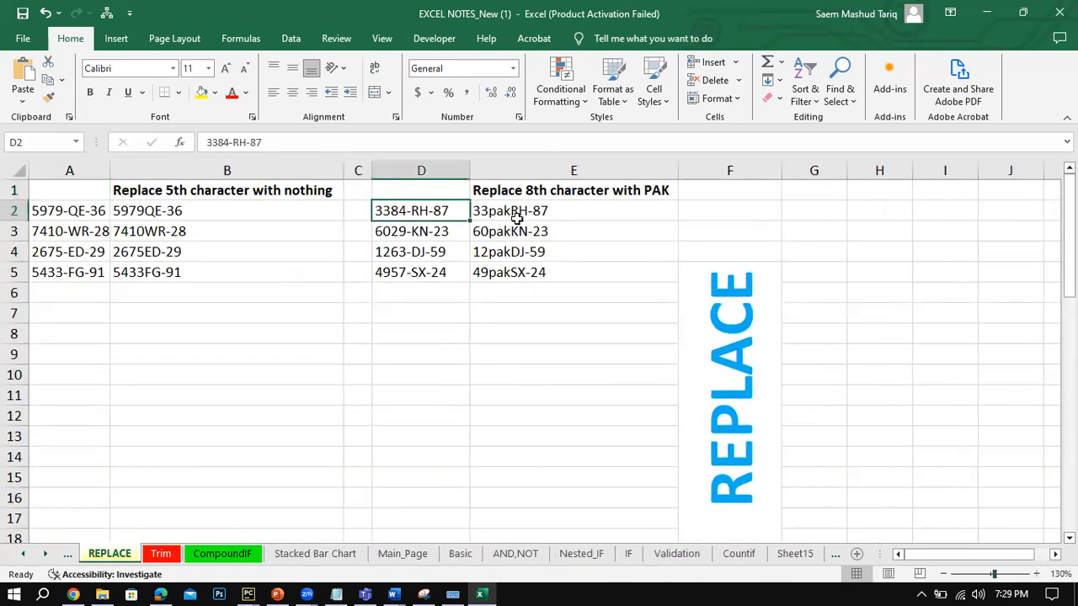
Step: Inspect each argument of the REPLACE formula in E2, from old_text through new_text, and keep the formula as it is
{"action": "left_click", "coordinate": [490, 215]}
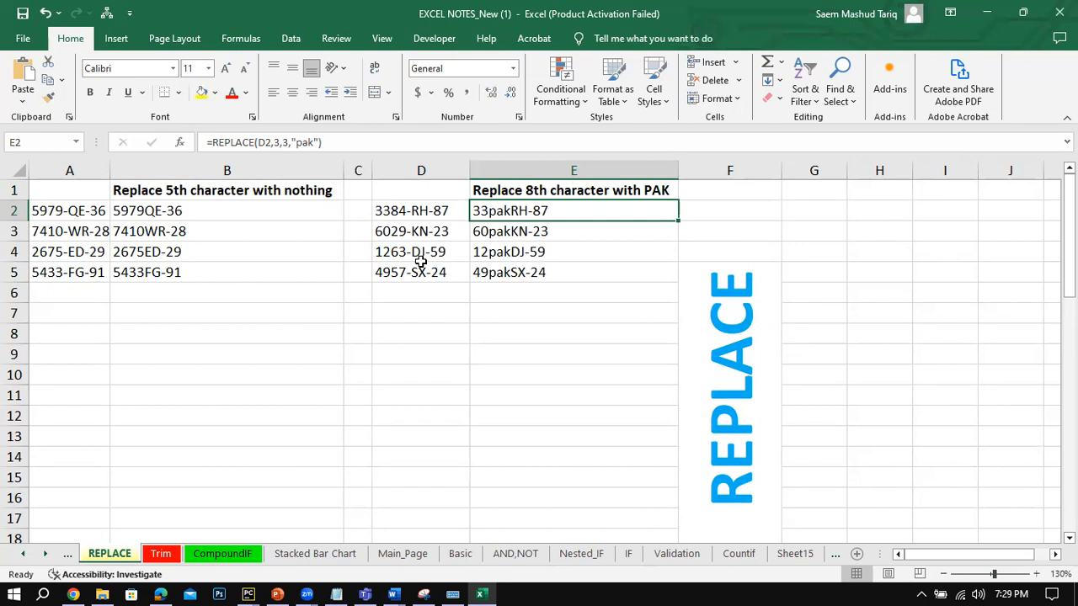
{"action": "left_click", "coordinate": [259, 142]}
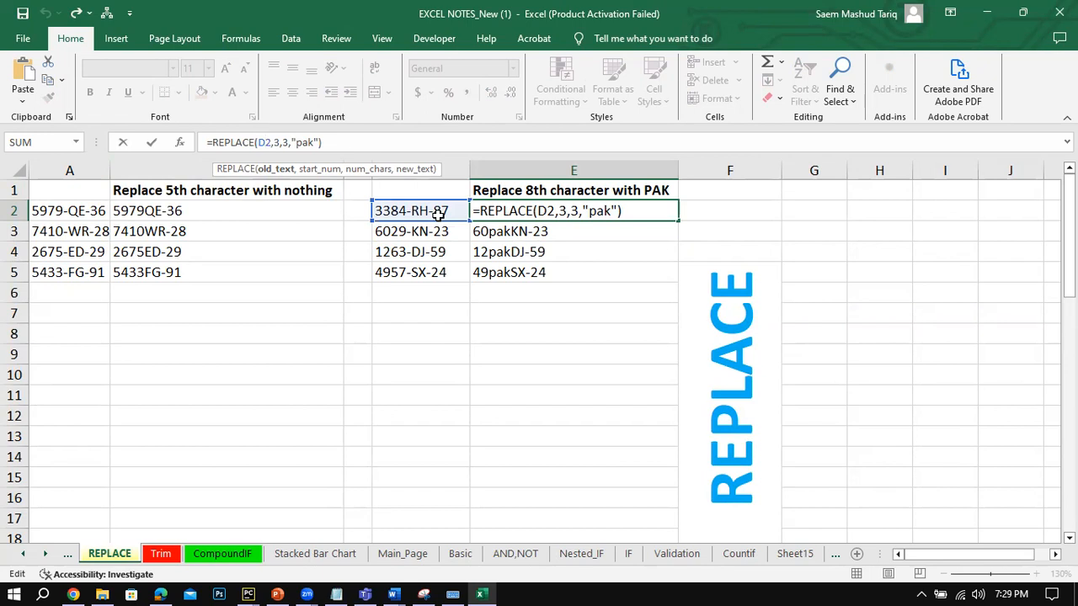
{"action": "left_click", "coordinate": [279, 141]}
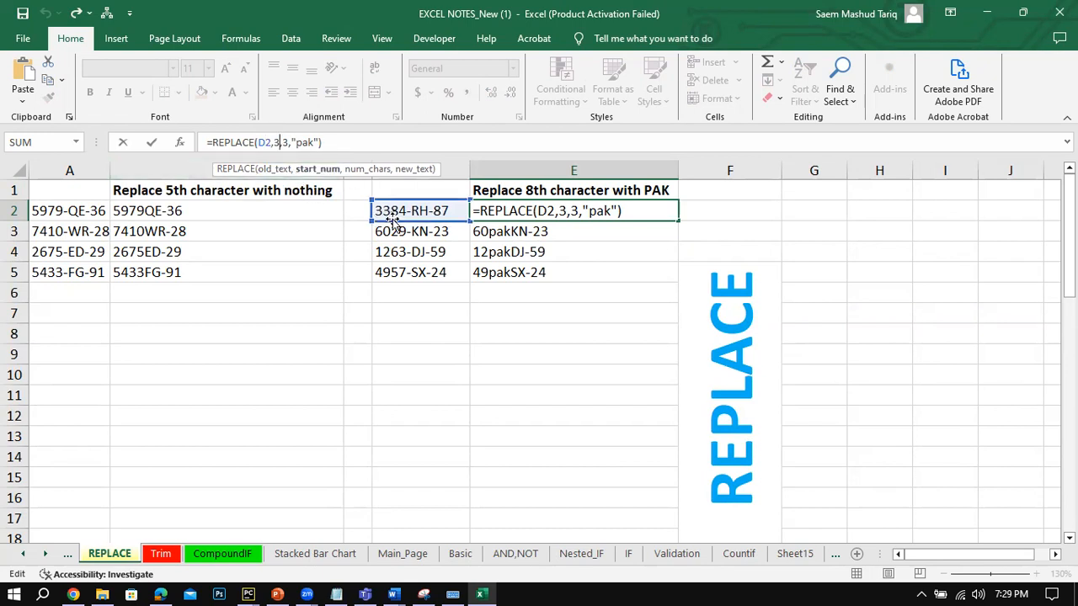
{"action": "left_click", "coordinate": [287, 143]}
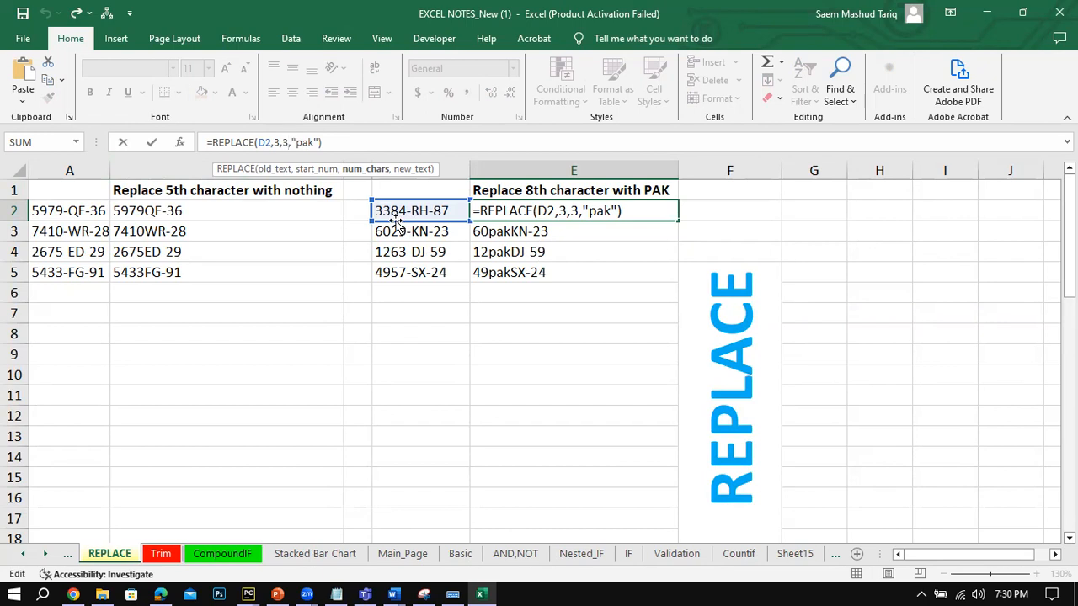
{"action": "left_click", "coordinate": [319, 143]}
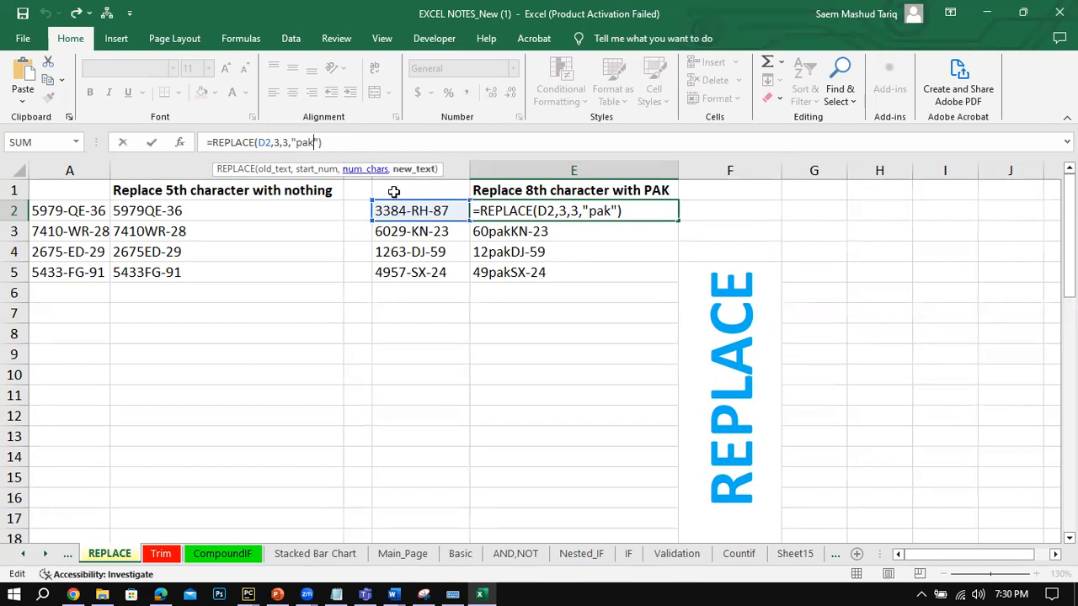
{"action": "left_click", "coordinate": [153, 143]}
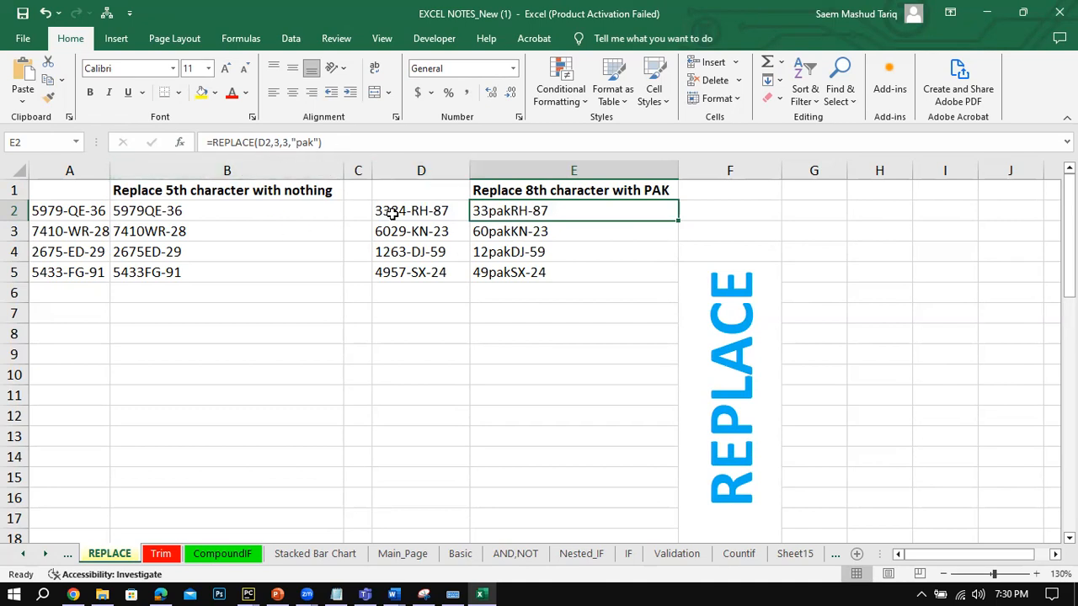
Step: Fill the E2 REPLACE formula down through E5 and check the formulas in the filled cells
{"action": "double_click", "coordinate": [678, 221]}
{"action": "left_click", "coordinate": [669, 231]}
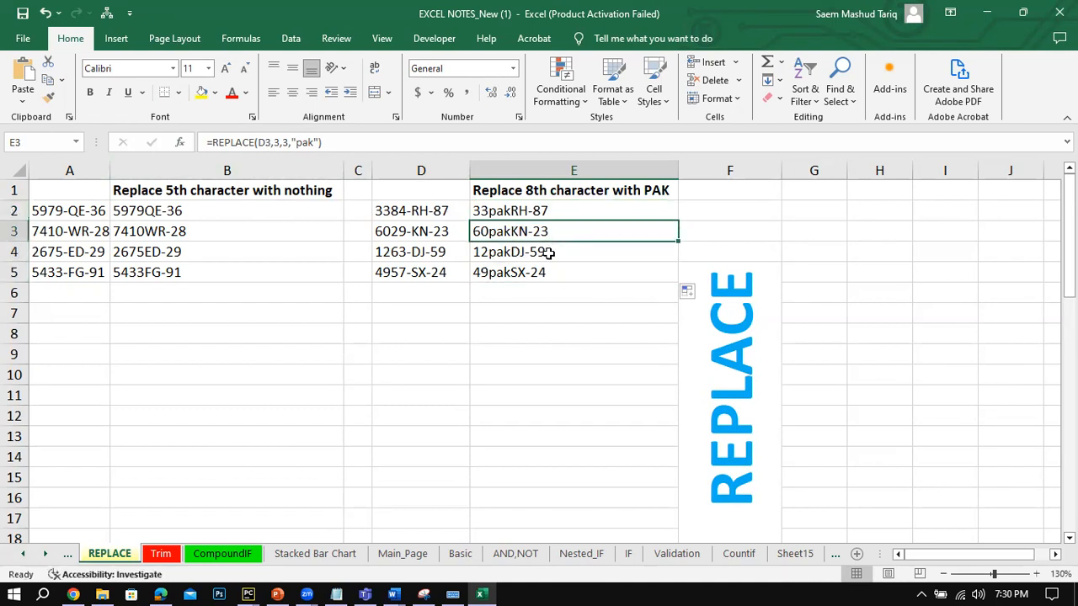
{"action": "left_click", "coordinate": [548, 211]}
{"action": "left_click", "coordinate": [549, 230]}
{"action": "left_click", "coordinate": [552, 250]}
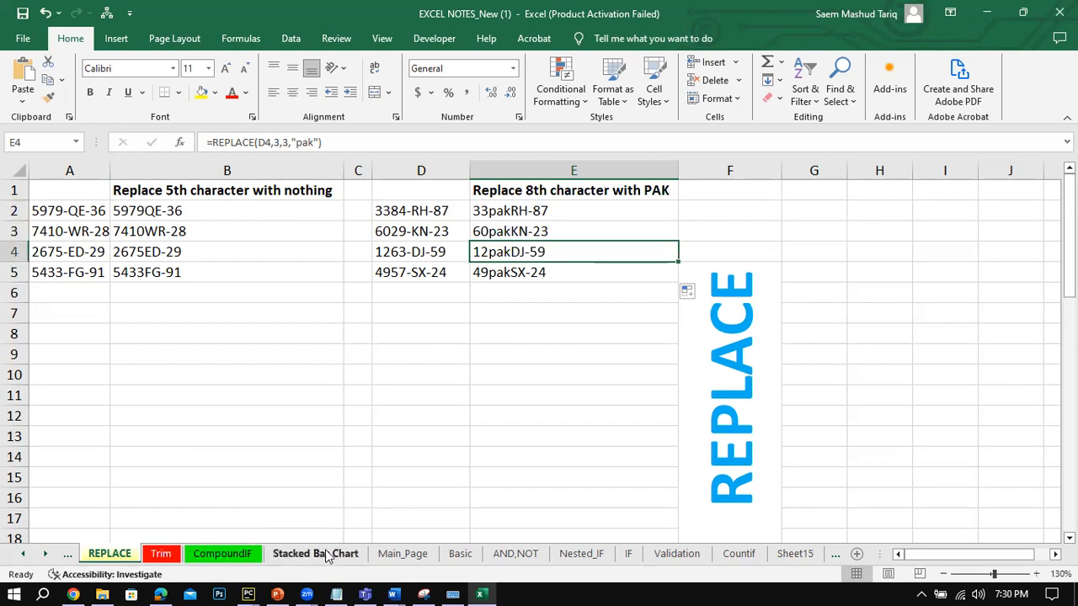
Step: Return to the Main Page and open the Subsitute example from the AICT / IT functions list
{"action": "left_click", "coordinate": [412, 551]}
{"action": "scroll", "coordinate": [733, 362], "scroll_direction": "up", "scroll_amount": 3}
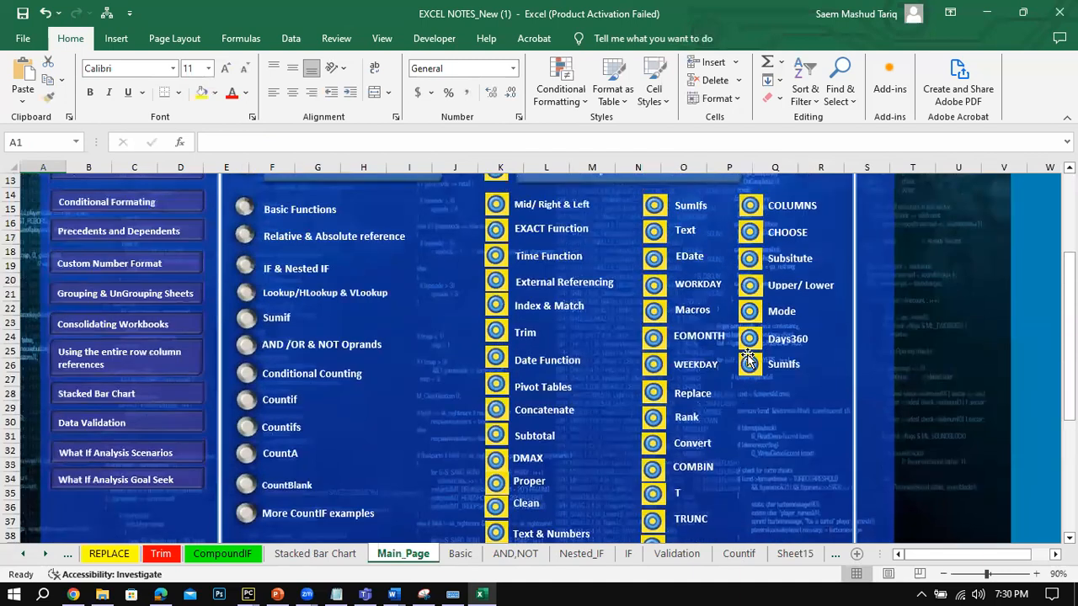
{"action": "left_click", "coordinate": [785, 261]}
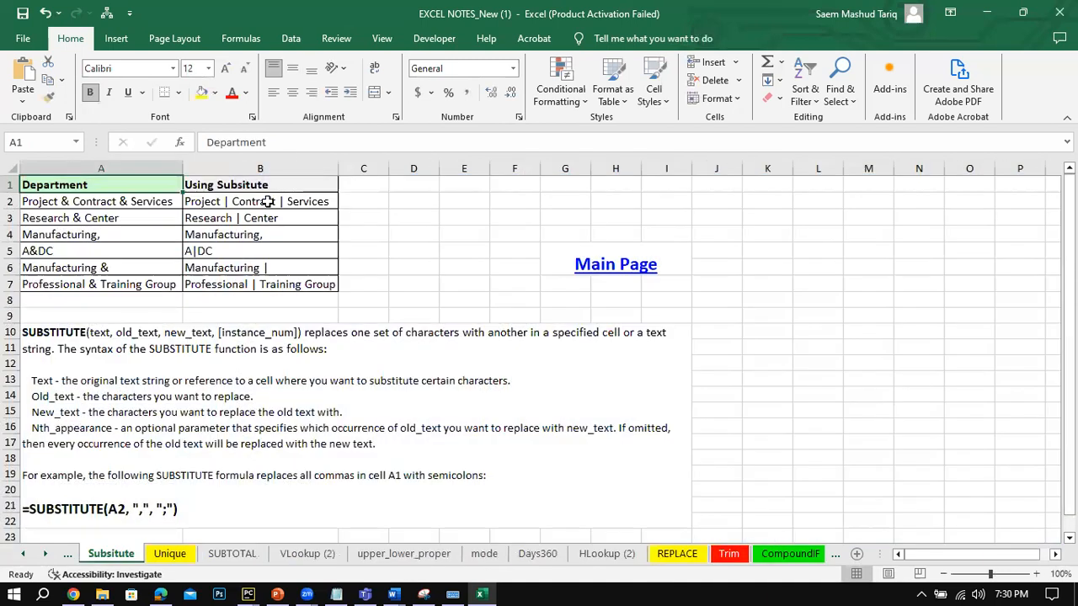
Step: Compare the original department text in A2 with the substituted text beside it in B2
{"action": "left_click", "coordinate": [268, 204]}
{"action": "left_click", "coordinate": [126, 204]}
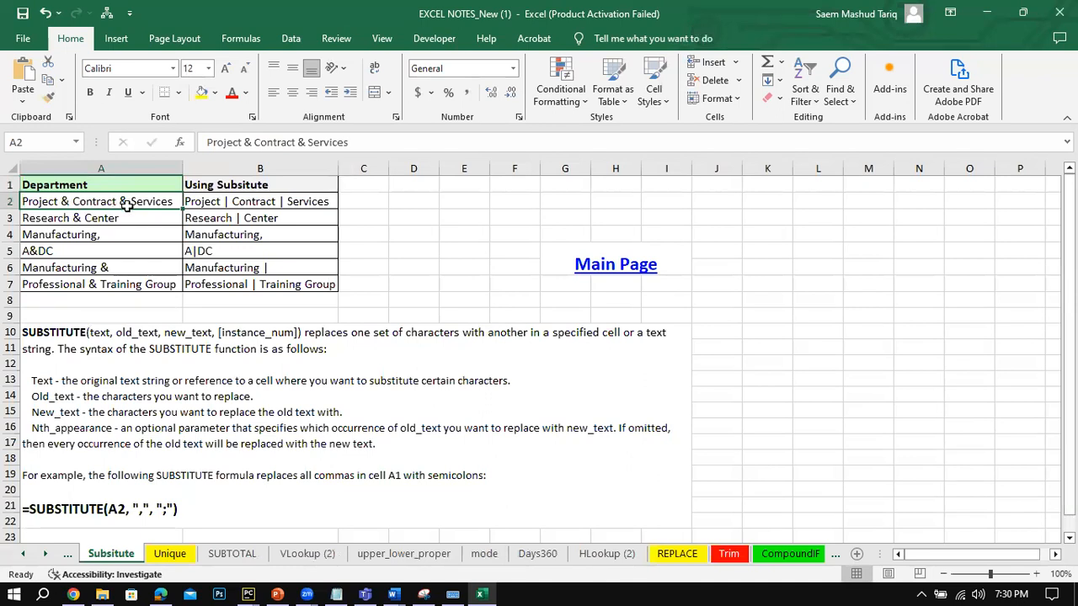
{"action": "left_click", "coordinate": [70, 215]}
{"action": "left_click", "coordinate": [71, 202]}
Step: Inspect the text, old_text and new_text arguments of the SUBSTITUTE formula in B2, keeping the formula as it is
{"action": "left_click", "coordinate": [213, 200]}
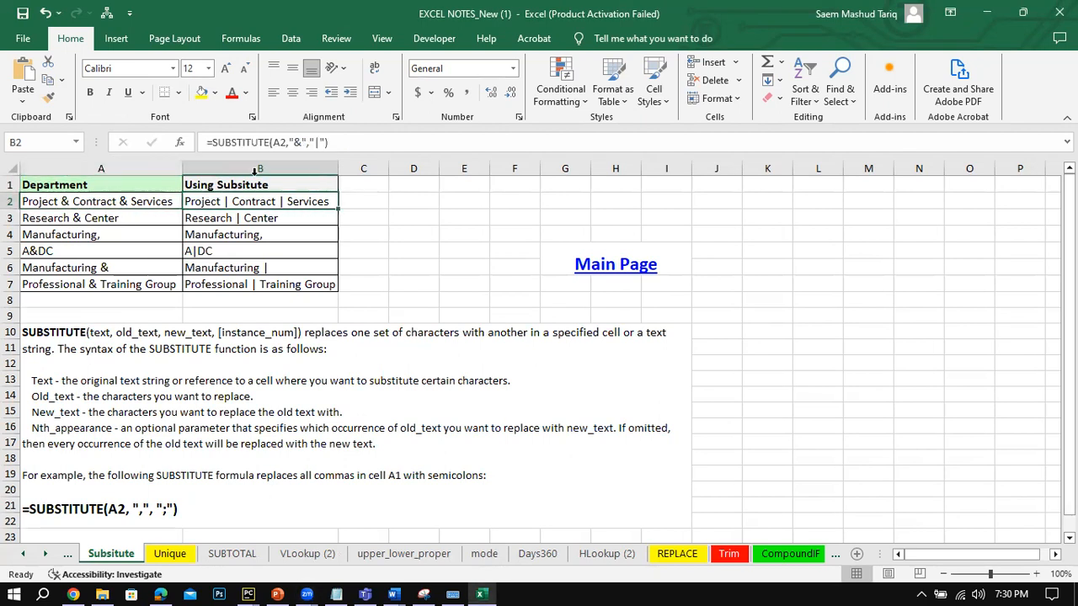
{"action": "left_click", "coordinate": [272, 142]}
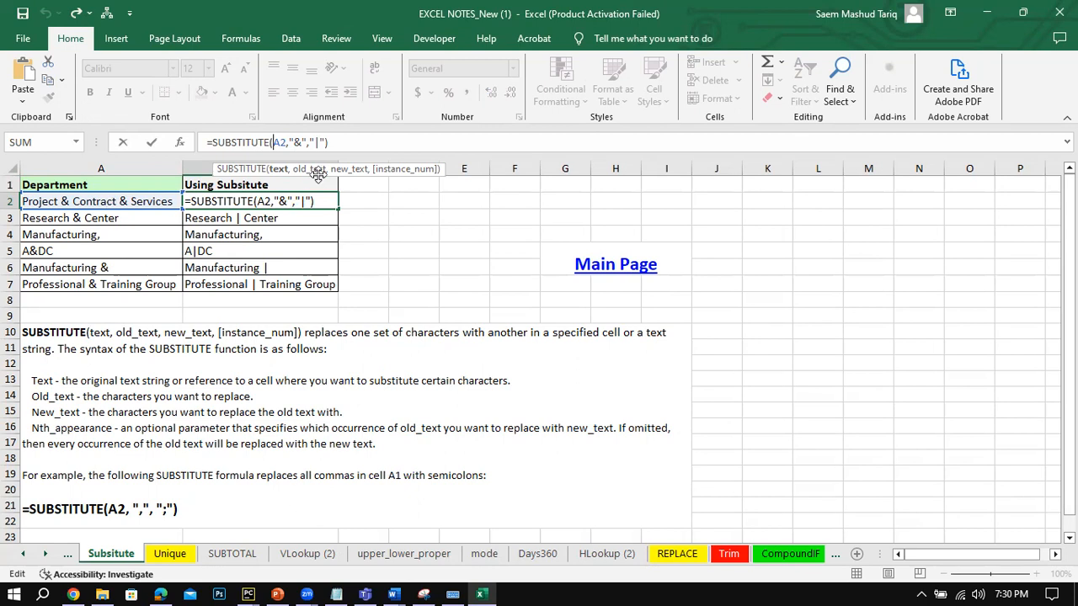
{"action": "left_click", "coordinate": [296, 143]}
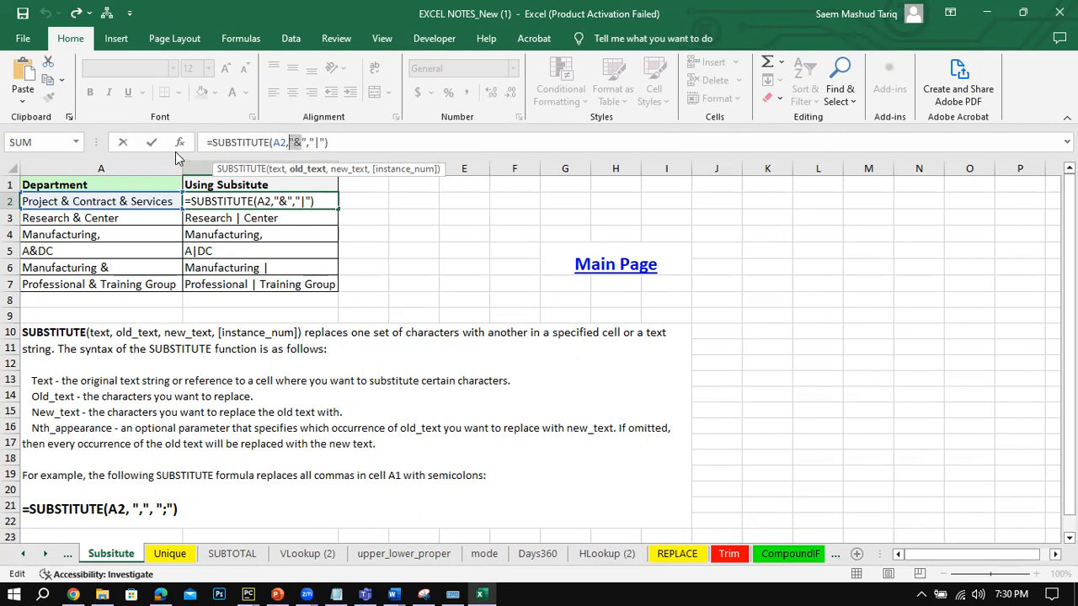
{"action": "left_click", "coordinate": [316, 145]}
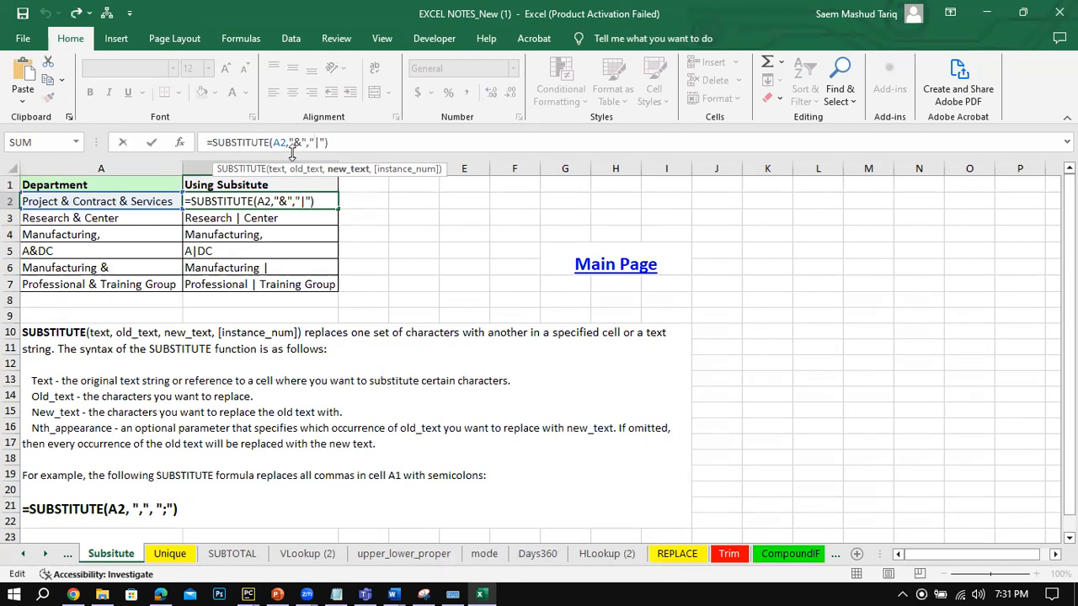
{"action": "left_click", "coordinate": [152, 145]}
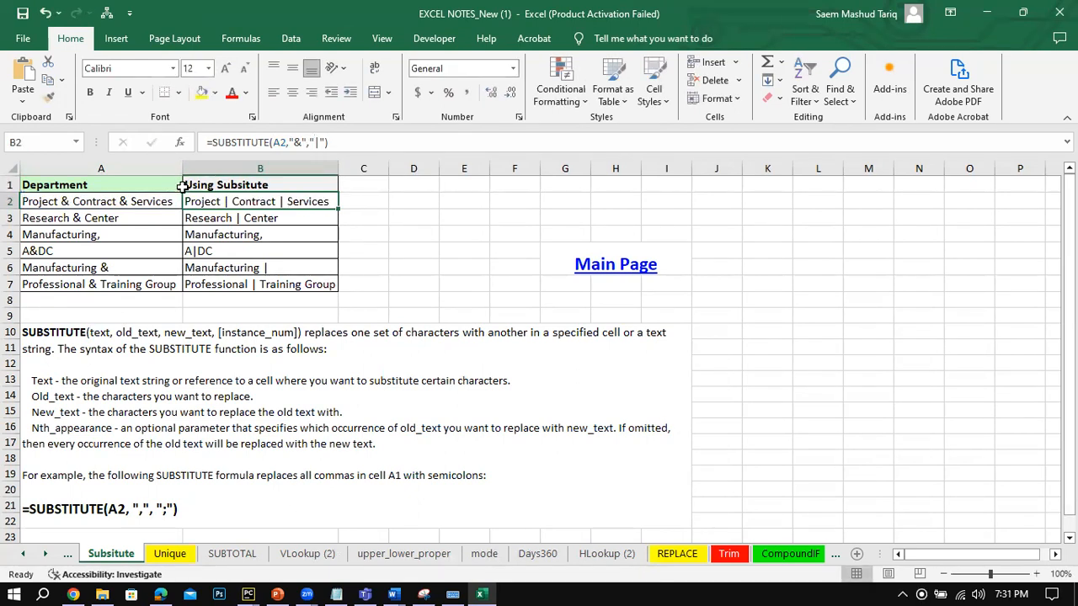
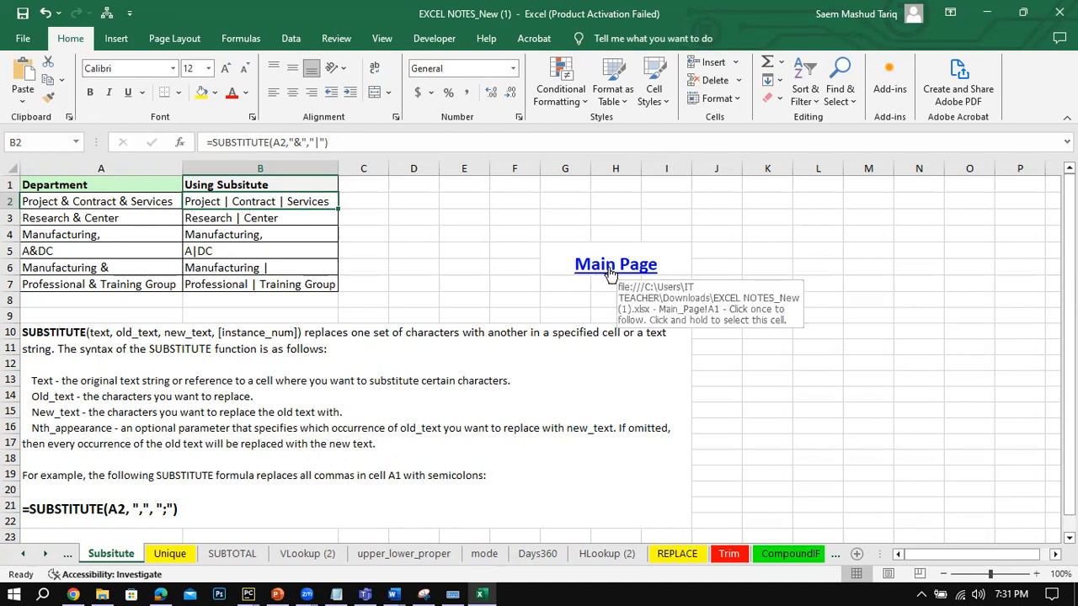
Step: Return to the Main Page and look over the Highlight Cells Rules and Data Bars options of Conditional Formatting without applying any
{"action": "left_click", "coordinate": [611, 275]}
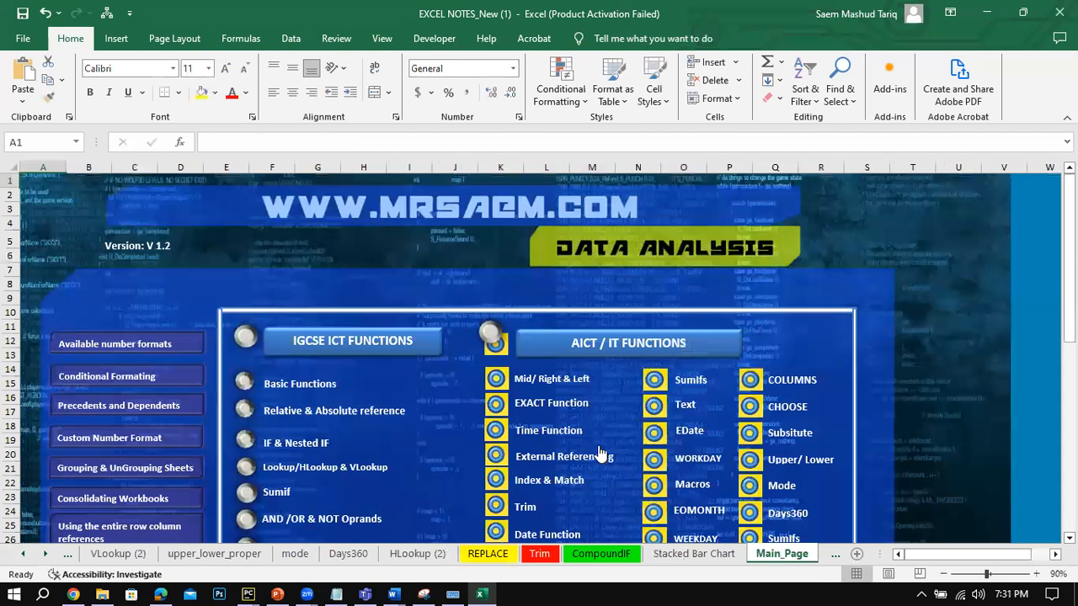
{"action": "scroll", "coordinate": [594, 454], "scroll_direction": "down", "scroll_amount": 2}
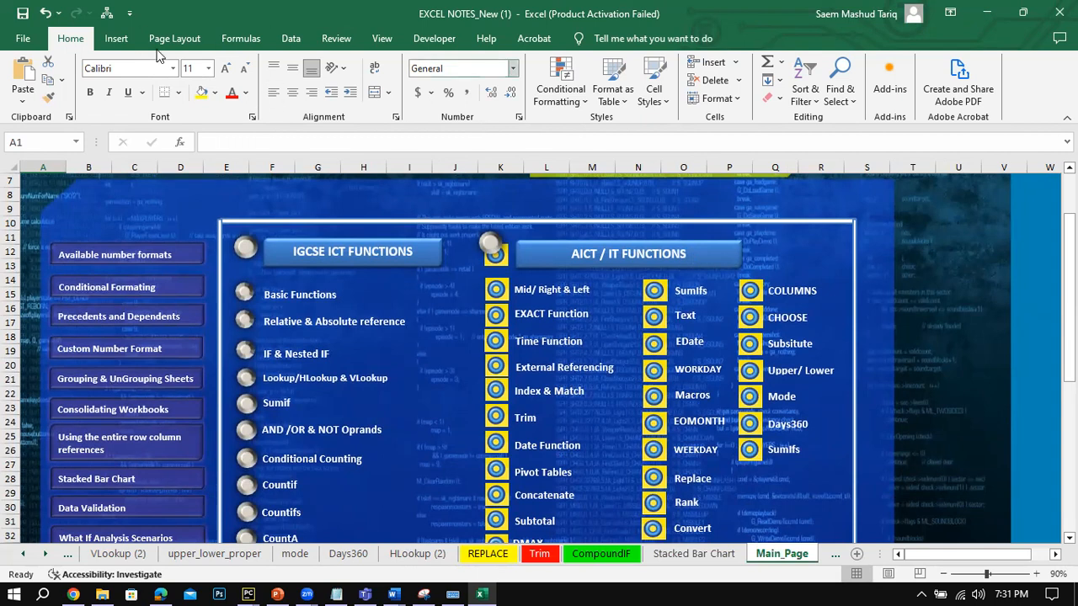
{"action": "left_click", "coordinate": [555, 100]}
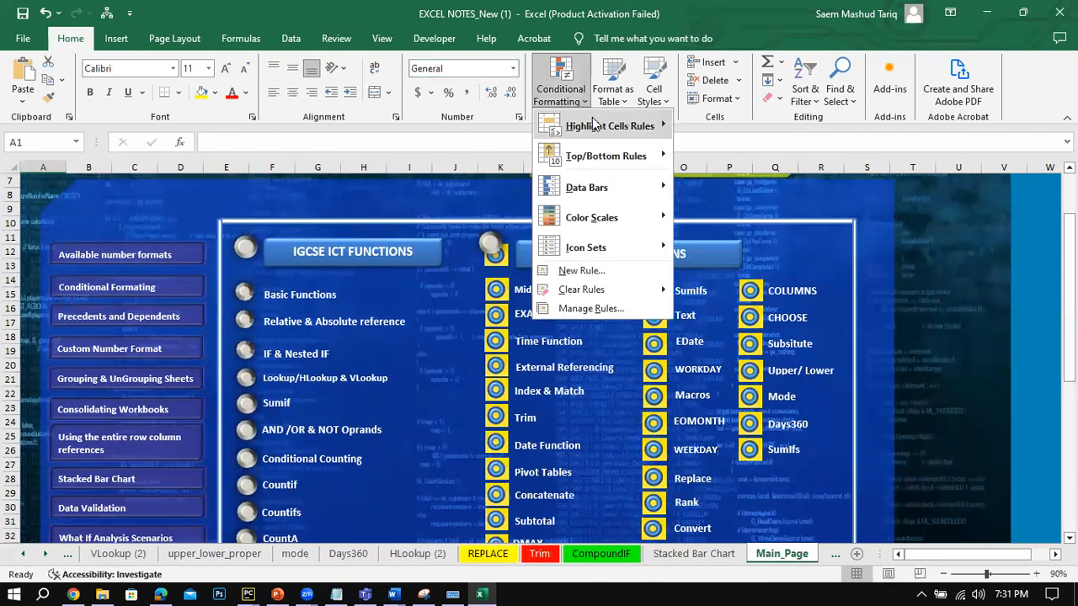
{"action": "mouse_move", "coordinate": [606, 125]}
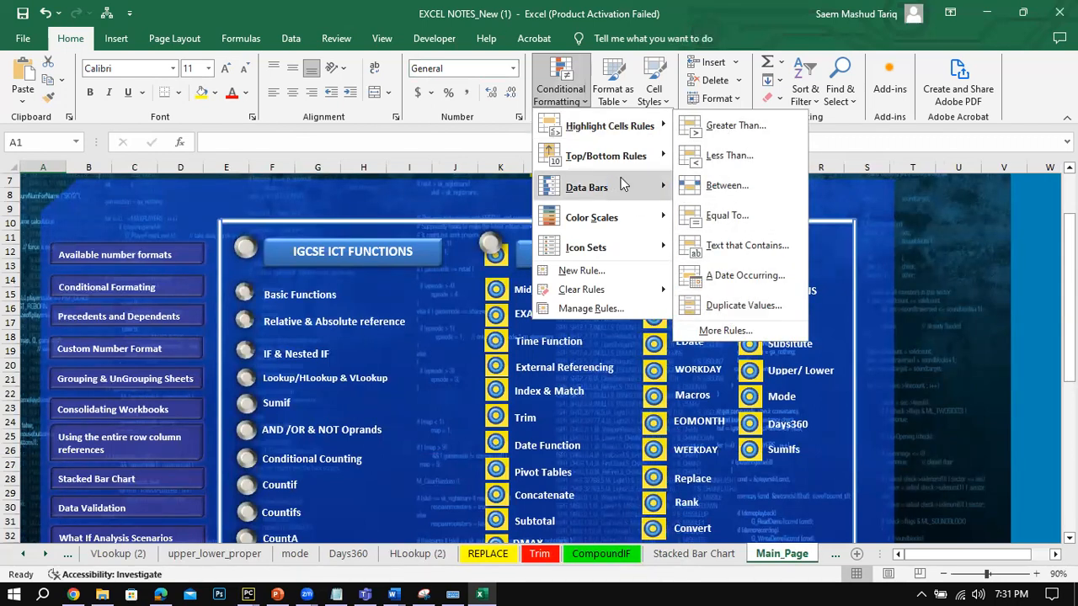
{"action": "mouse_move", "coordinate": [620, 184]}
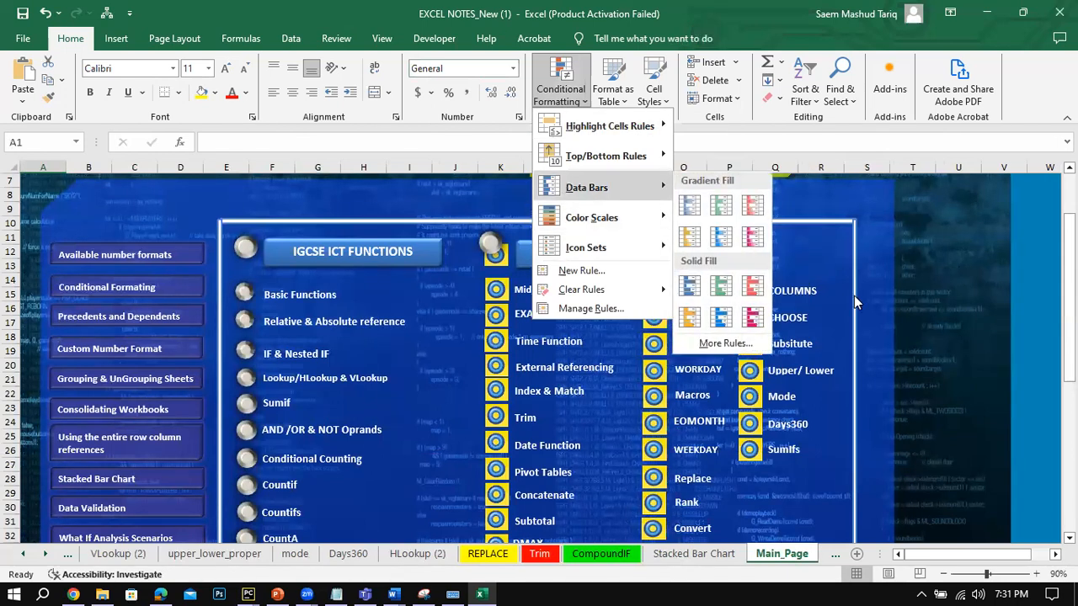
{"action": "left_click", "coordinate": [928, 310]}
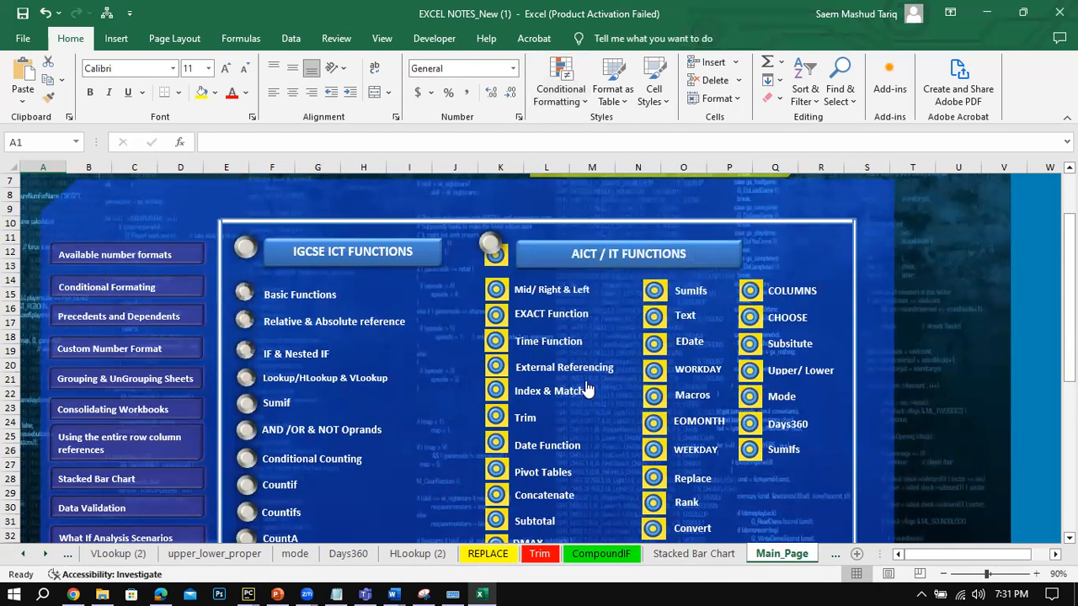
Step: Open the EXACT Function example from the AICT / IT functions list and enlarge the sheet view to 110%
{"action": "scroll", "coordinate": [587, 388], "scroll_direction": "down", "scroll_amount": 2}
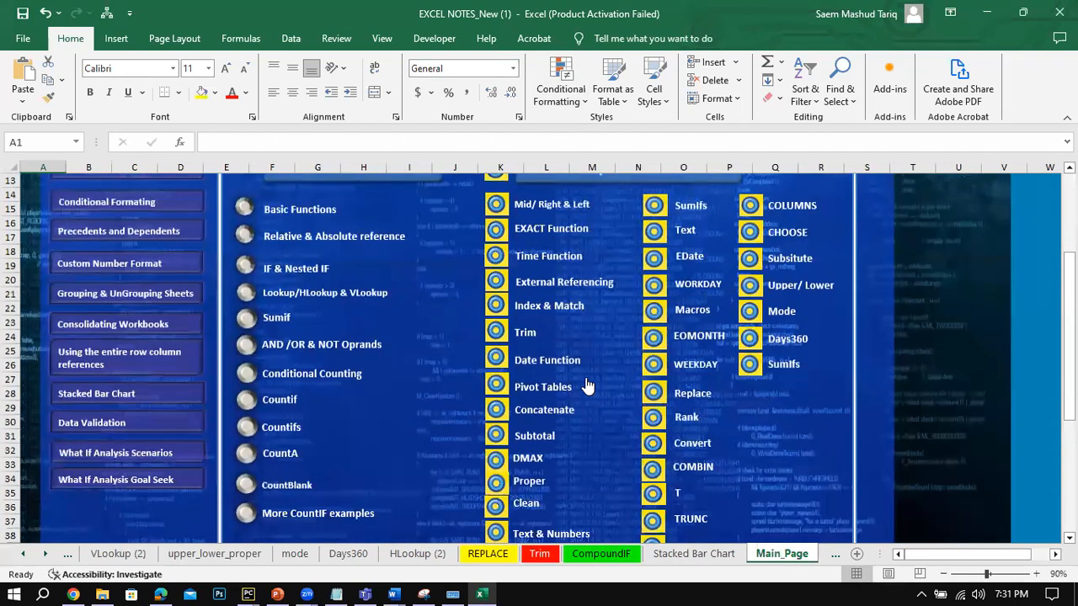
{"action": "scroll", "coordinate": [581, 370], "scroll_direction": "up", "scroll_amount": 1}
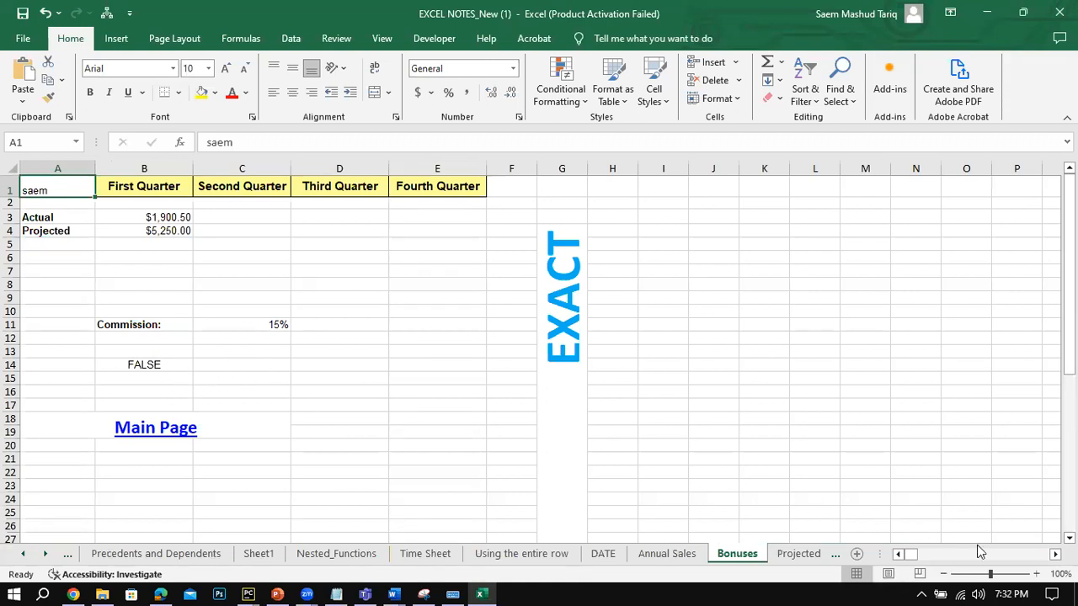
{"action": "left_click", "coordinate": [1028, 574]}
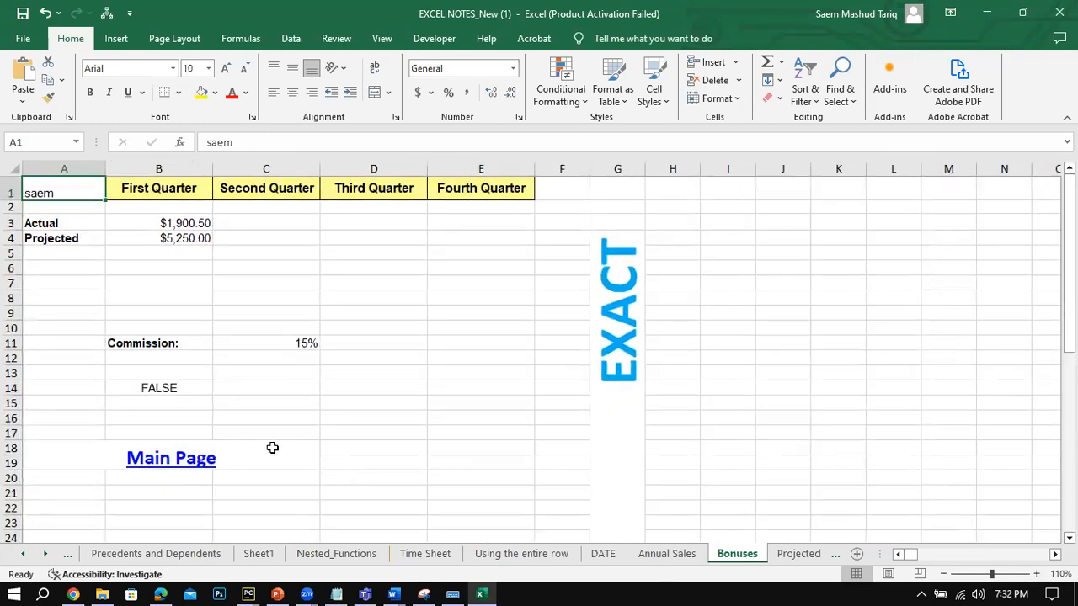
Step: Inspect the text1 and text2 arguments of the EXACT formula in B14, keeping the formula as it is
{"action": "left_click", "coordinate": [168, 388]}
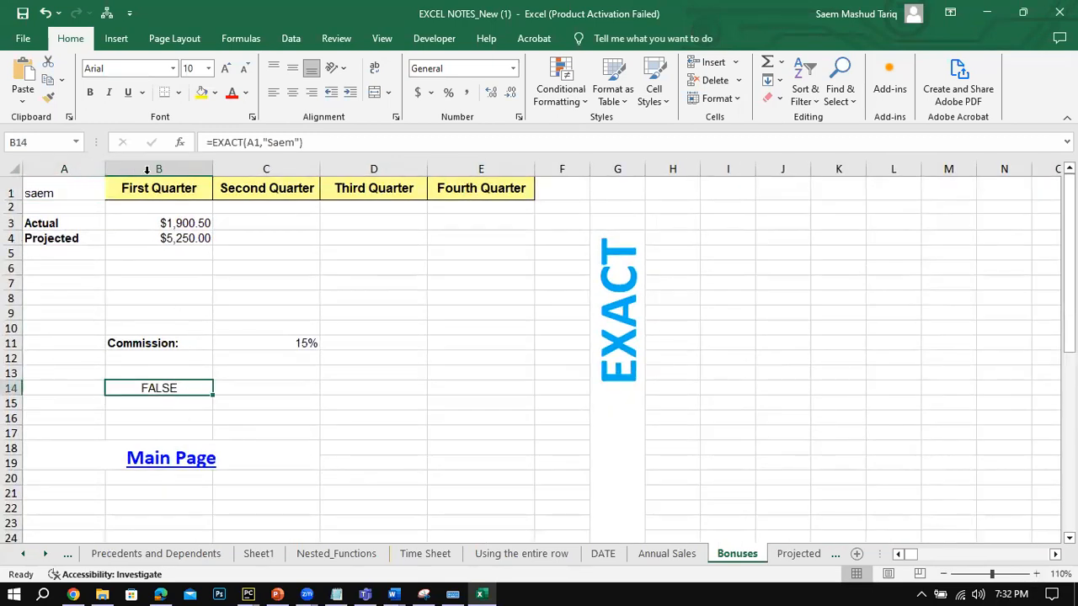
{"action": "left_click", "coordinate": [225, 142]}
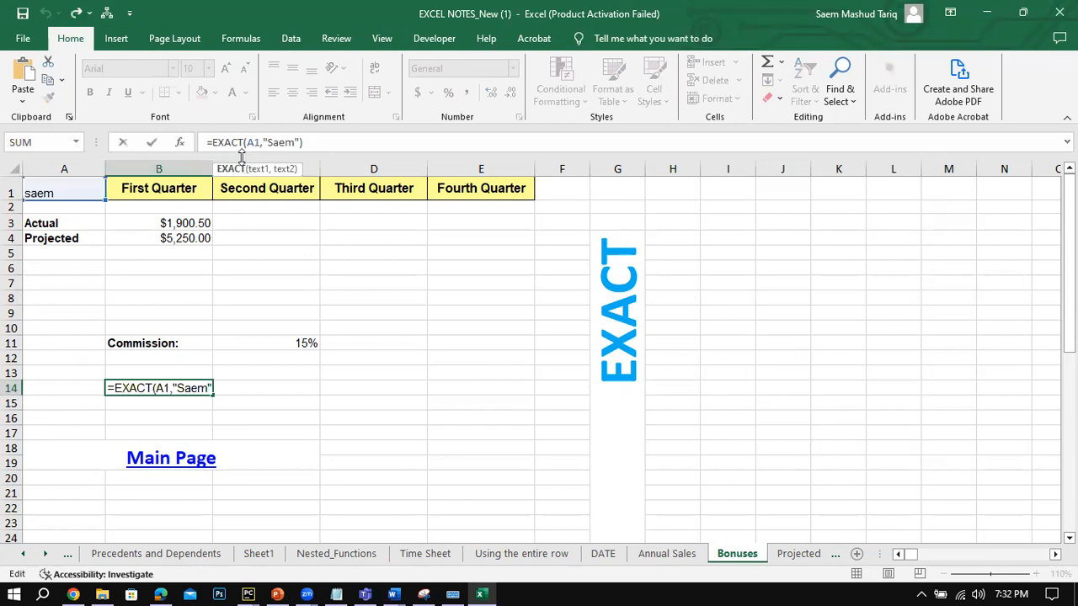
{"action": "left_click", "coordinate": [261, 141]}
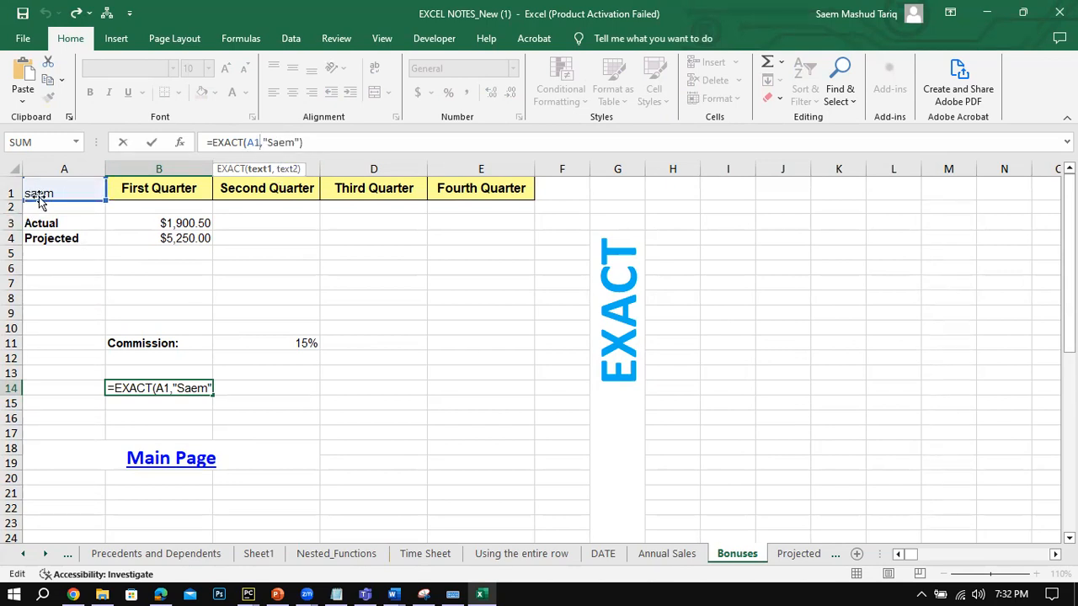
{"action": "double_click", "coordinate": [281, 142]}
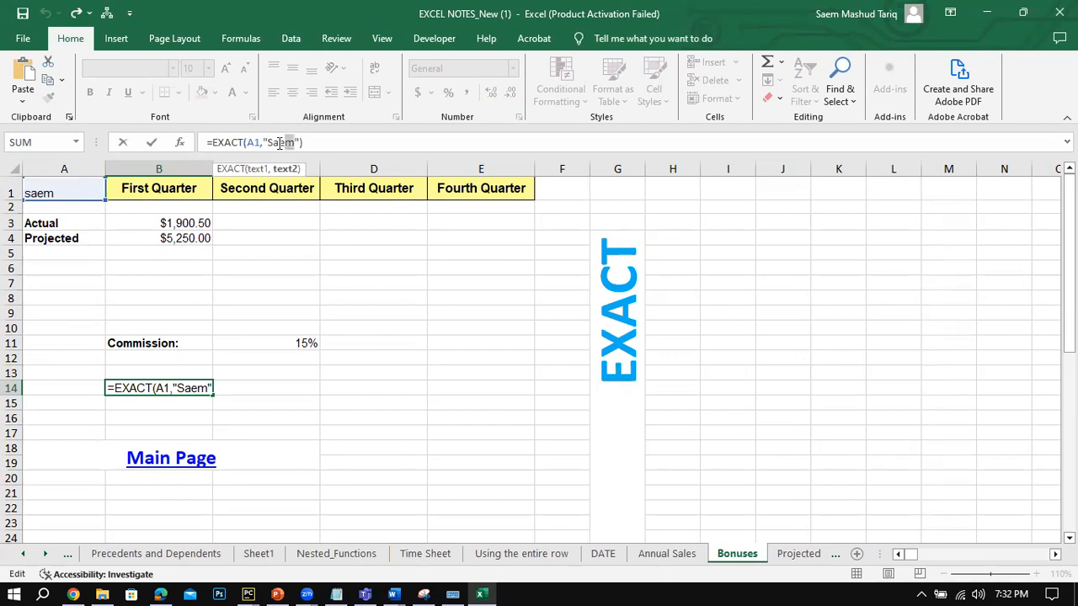
{"action": "left_click", "coordinate": [151, 143]}
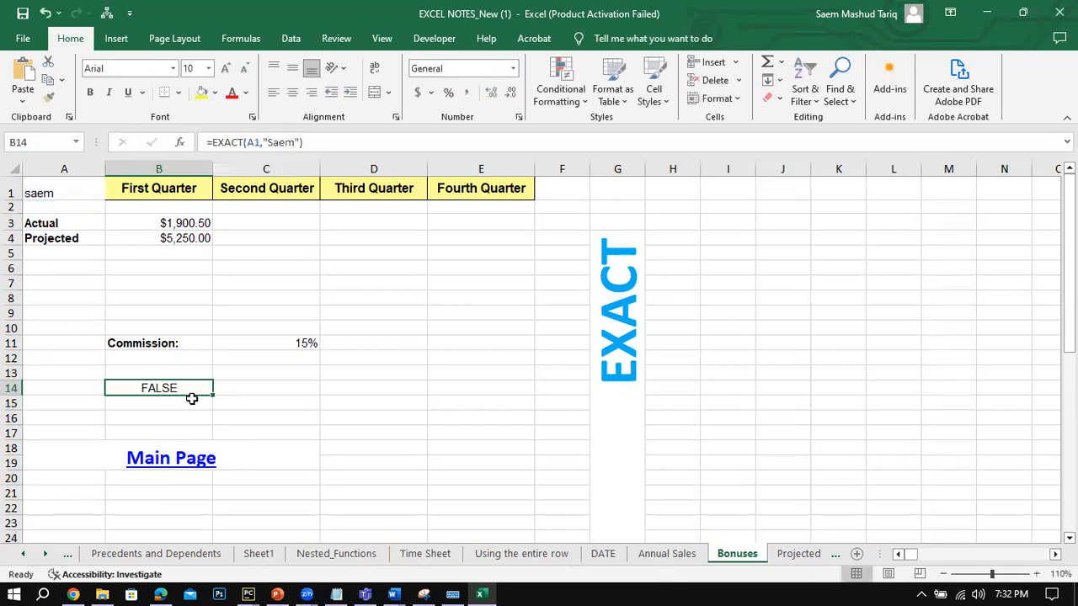
Step: Change the first letter of the comparison text in B14's EXACT formula to a lowercase s so it matches A1
{"action": "left_click", "coordinate": [270, 142]}
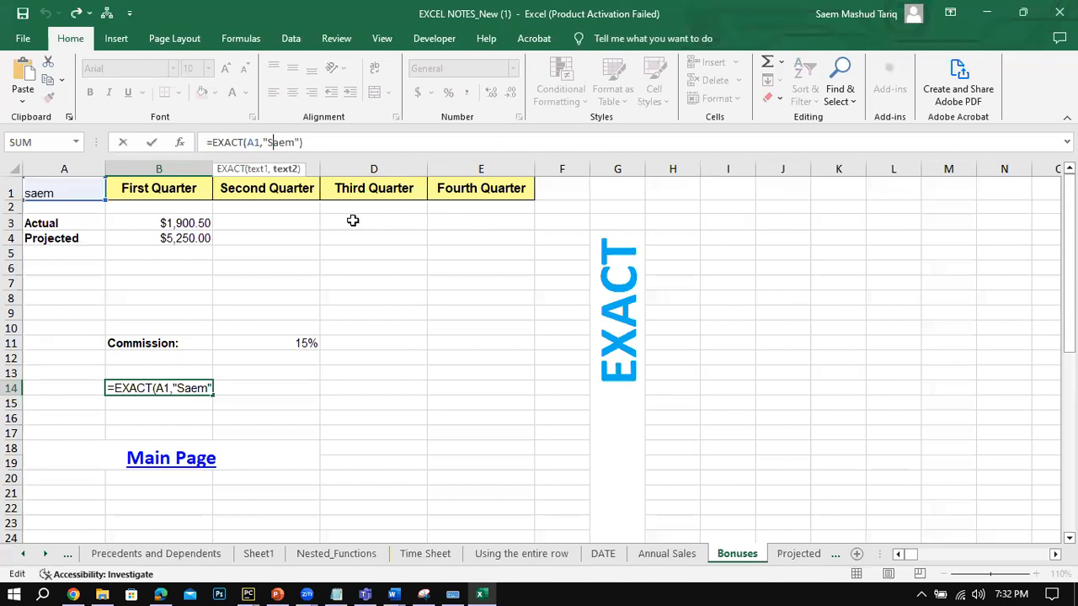
{"action": "key", "text": "BackSpace"}
{"action": "type", "text": "s"}
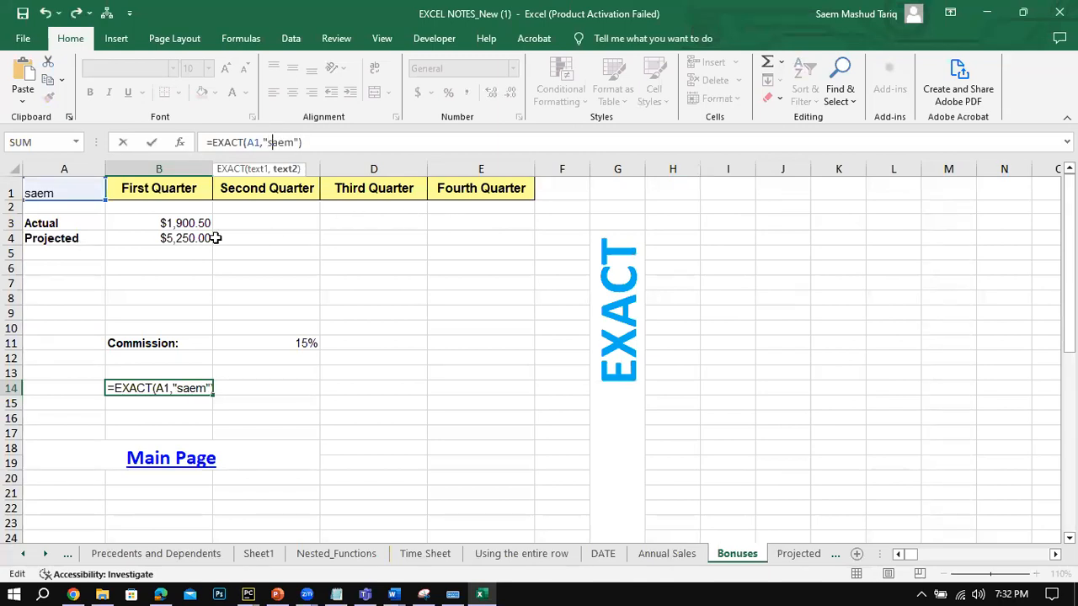
{"action": "left_click", "coordinate": [151, 142]}
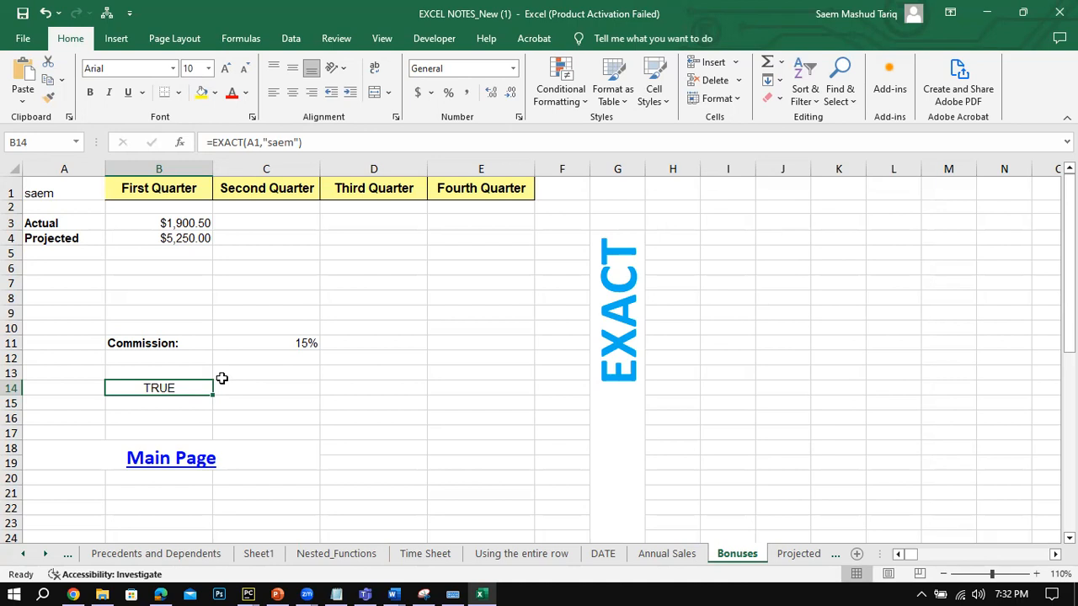
{"action": "left_click", "coordinate": [317, 407]}
{"action": "left_click", "coordinate": [365, 407]}
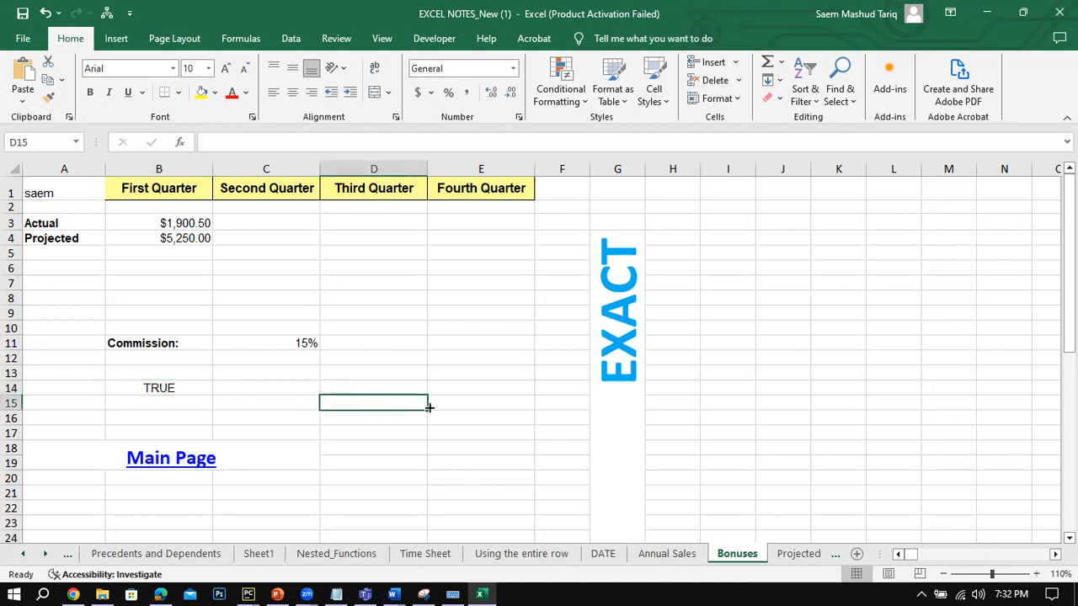
{"action": "left_click", "coordinate": [467, 406]}
{"action": "left_click", "coordinate": [569, 404]}
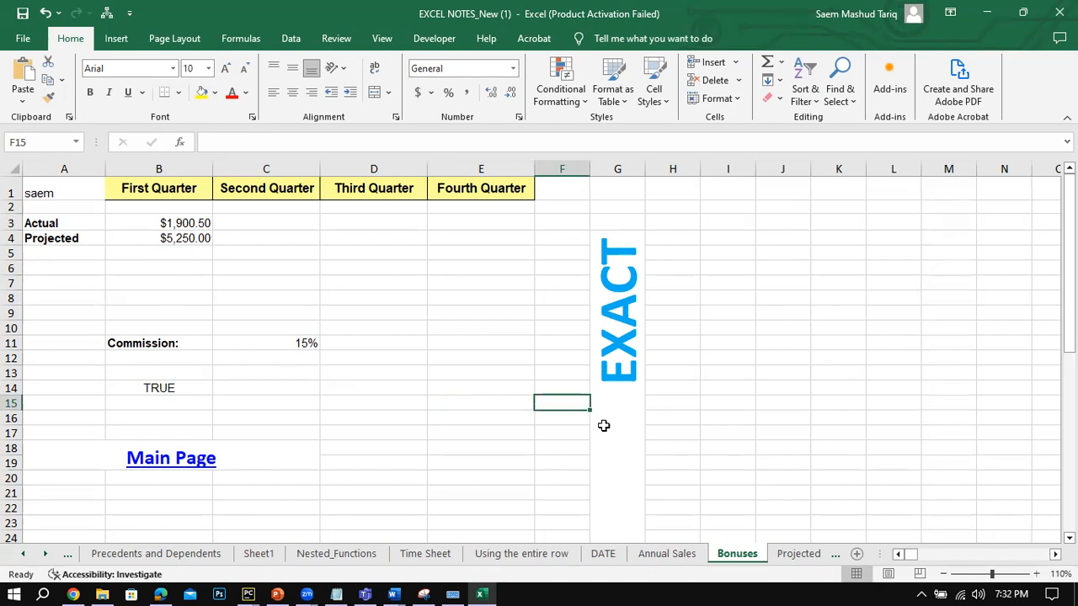
{"action": "left_click", "coordinate": [177, 387]}
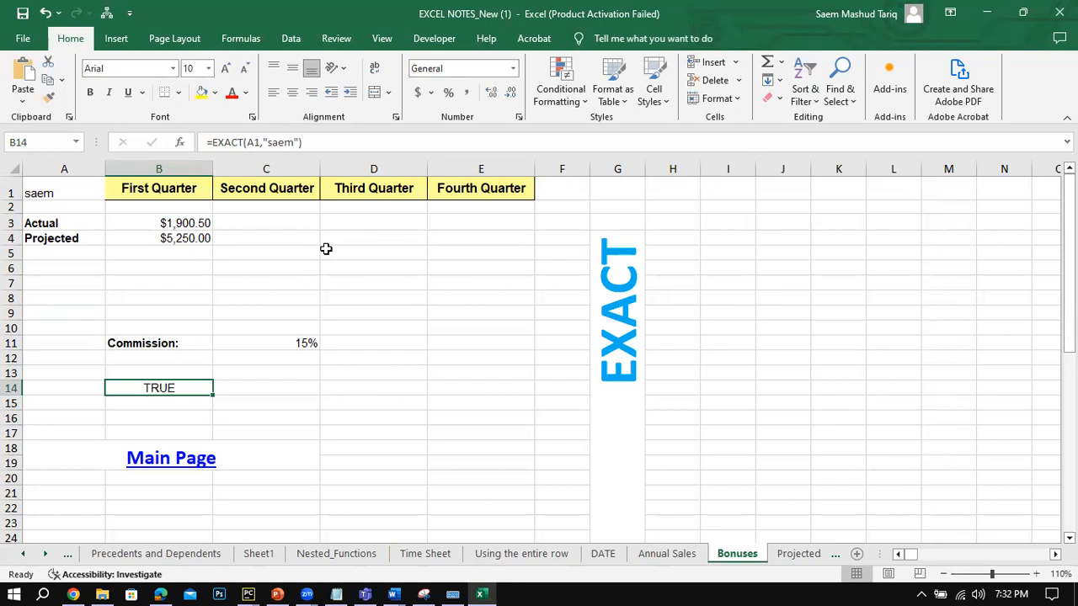
{"action": "left_click_drag", "start_coordinate": [291, 391], "coordinate": [312, 515]}
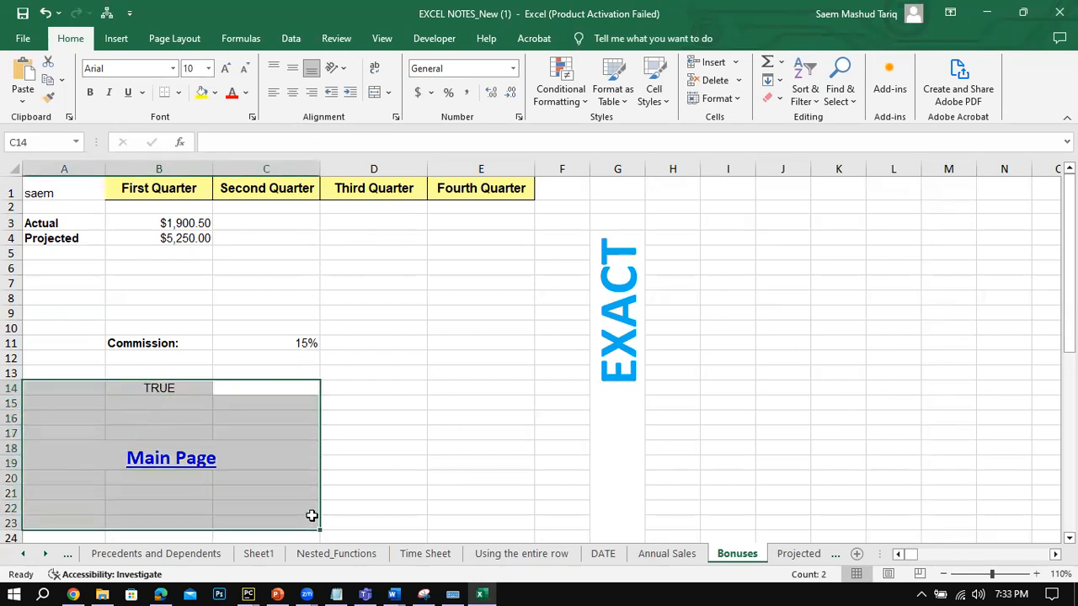
{"action": "left_click", "coordinate": [358, 431]}
{"action": "left_click_drag", "start_coordinate": [371, 386], "coordinate": [377, 463]}
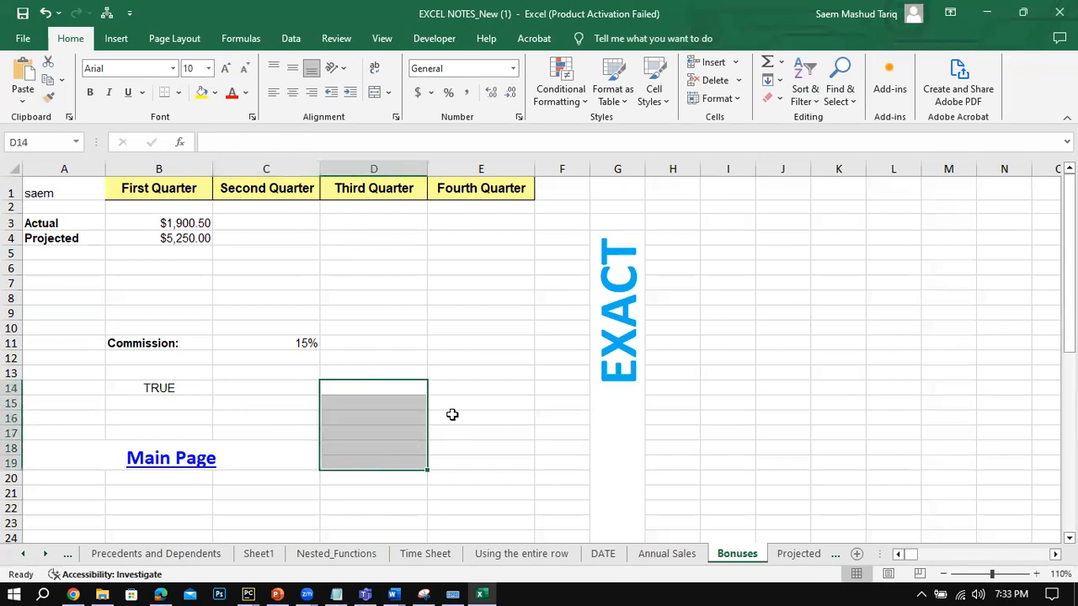
{"action": "left_click_drag", "start_coordinate": [458, 385], "coordinate": [457, 497]}
{"action": "left_click", "coordinate": [395, 388]}
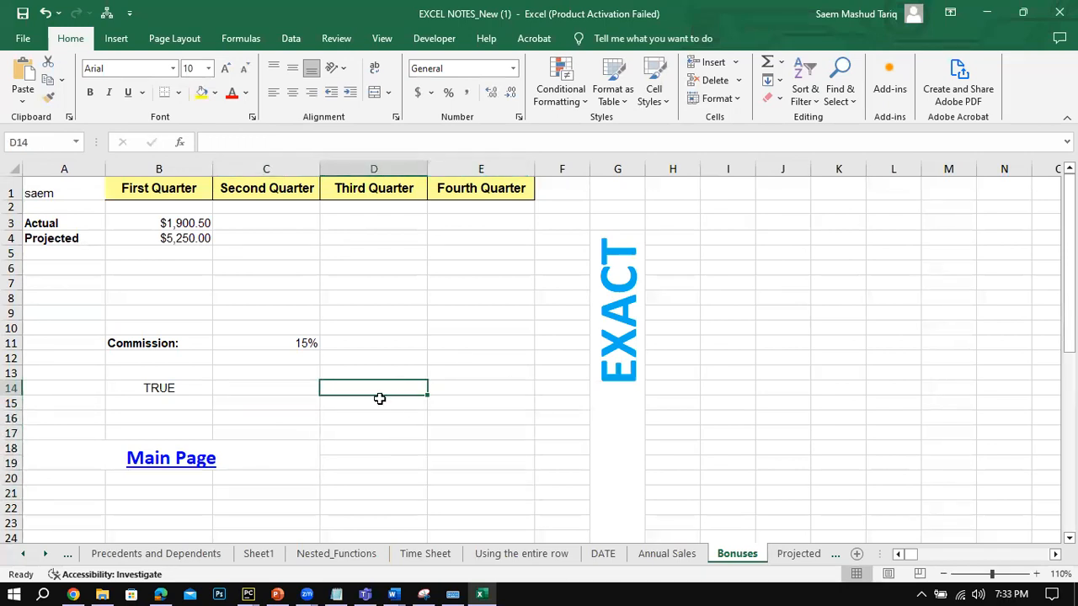
{"action": "left_click", "coordinate": [487, 391]}
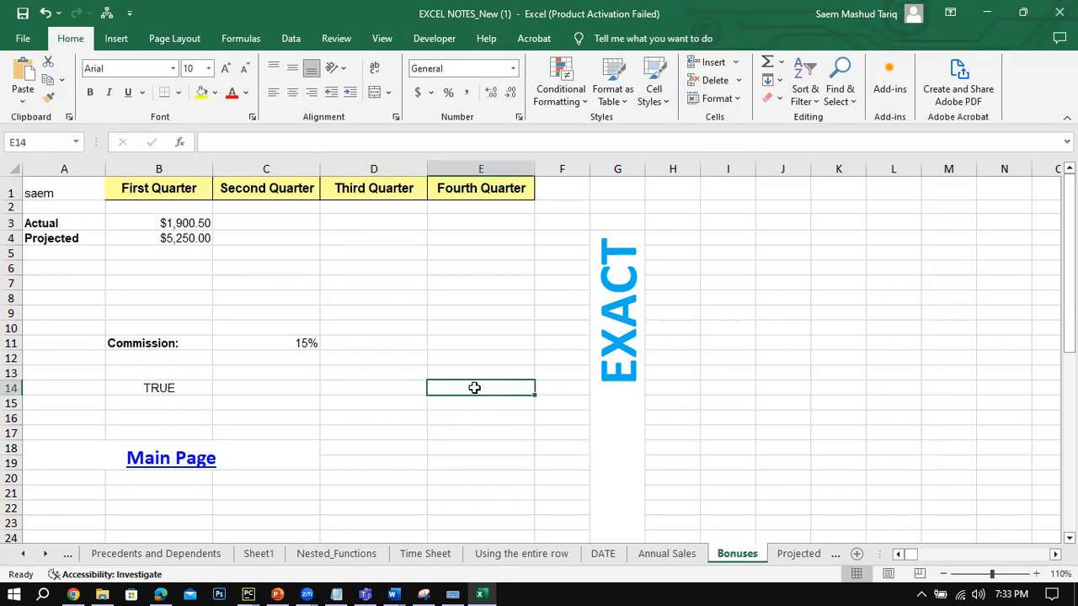
{"action": "left_click", "coordinate": [383, 387]}
{"action": "left_click", "coordinate": [445, 388]}
{"action": "left_click", "coordinate": [400, 389]}
{"action": "left_click", "coordinate": [452, 389]}
{"action": "left_click", "coordinate": [547, 394]}
{"action": "left_click", "coordinate": [484, 388]}
{"action": "left_click", "coordinate": [414, 387]}
{"action": "left_click", "coordinate": [469, 387]}
{"action": "left_click", "coordinate": [409, 384]}
{"action": "left_click", "coordinate": [451, 384]}
{"action": "left_click", "coordinate": [406, 402]}
{"action": "left_click", "coordinate": [465, 405]}
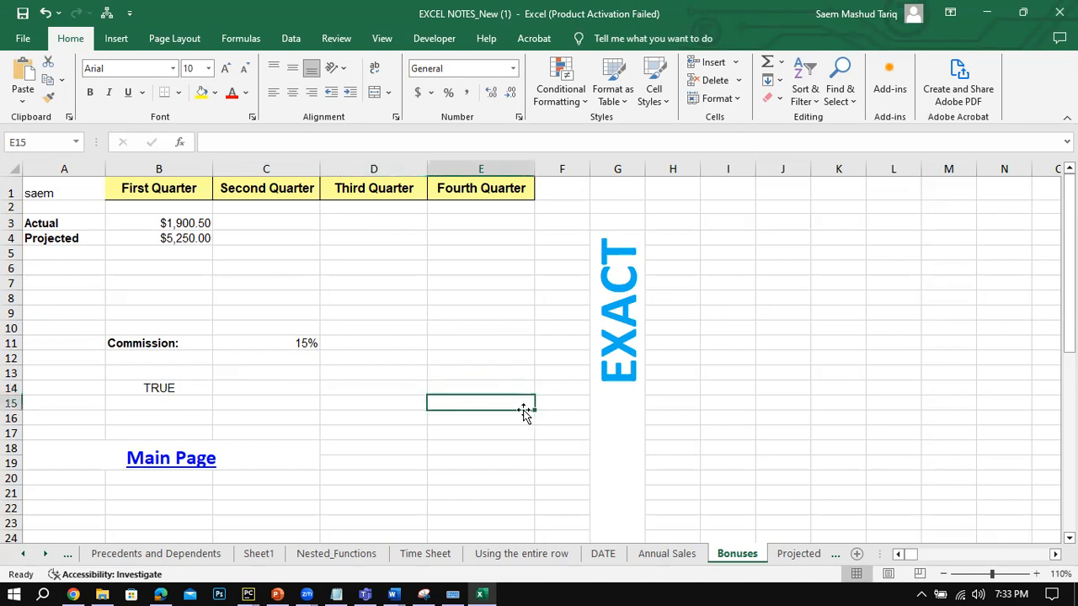
{"action": "left_click", "coordinate": [544, 401]}
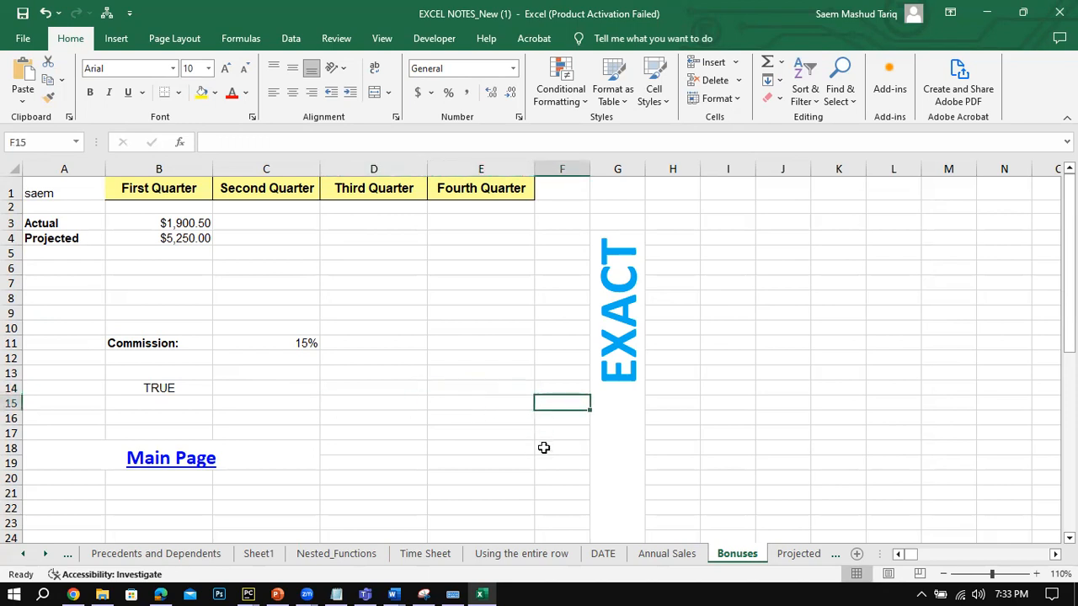
{"action": "left_click", "coordinate": [195, 383]}
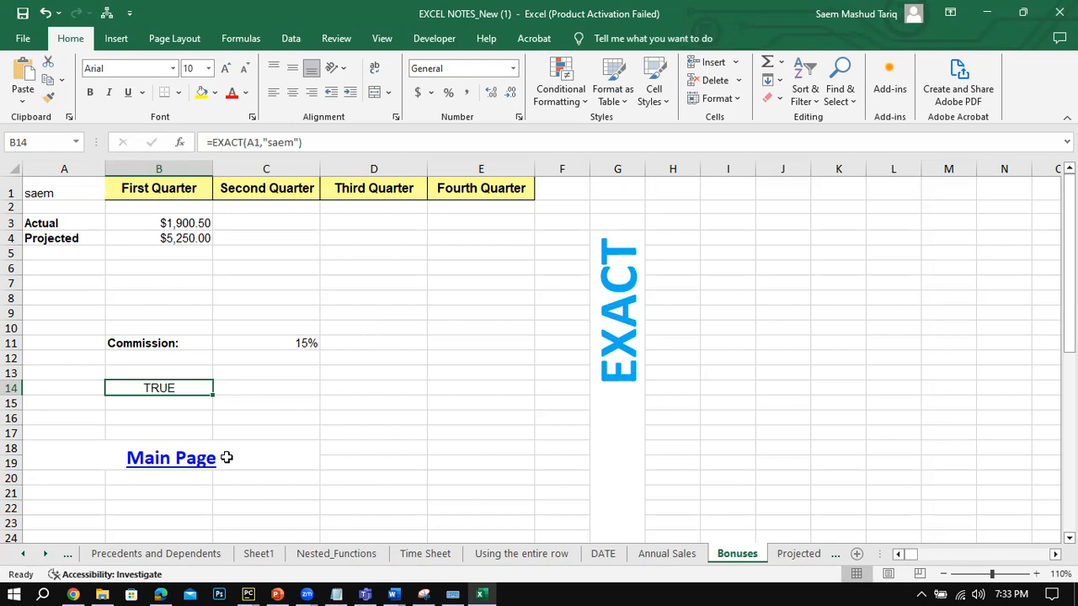
Step: Return to the Main Page and open the Countifs example from the IGCSE ICT functions list
{"action": "left_click", "coordinate": [190, 465]}
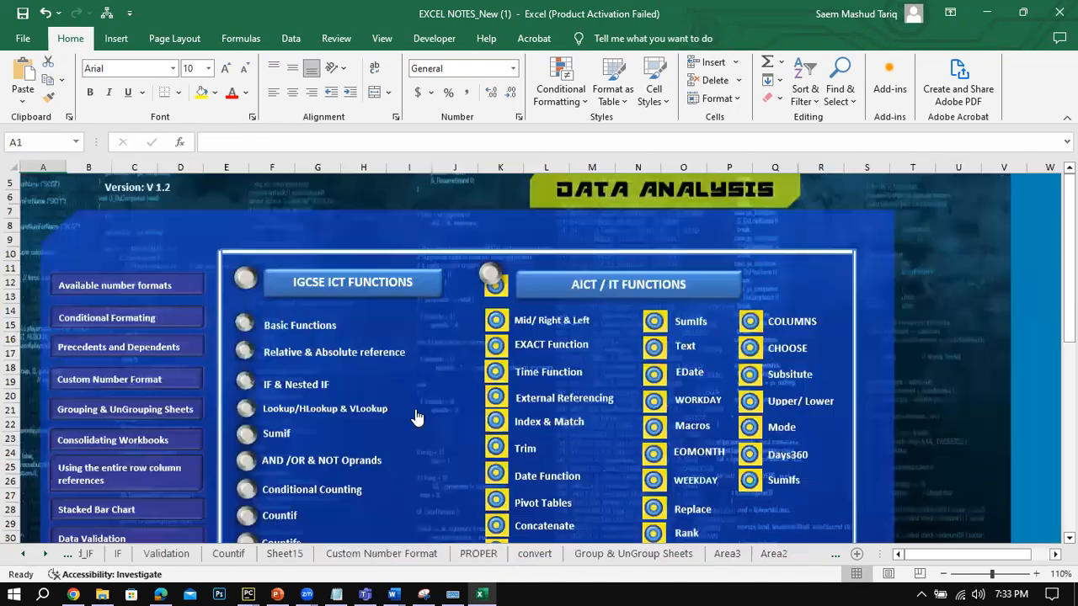
{"action": "scroll", "coordinate": [782, 460], "scroll_direction": "down", "scroll_amount": 2}
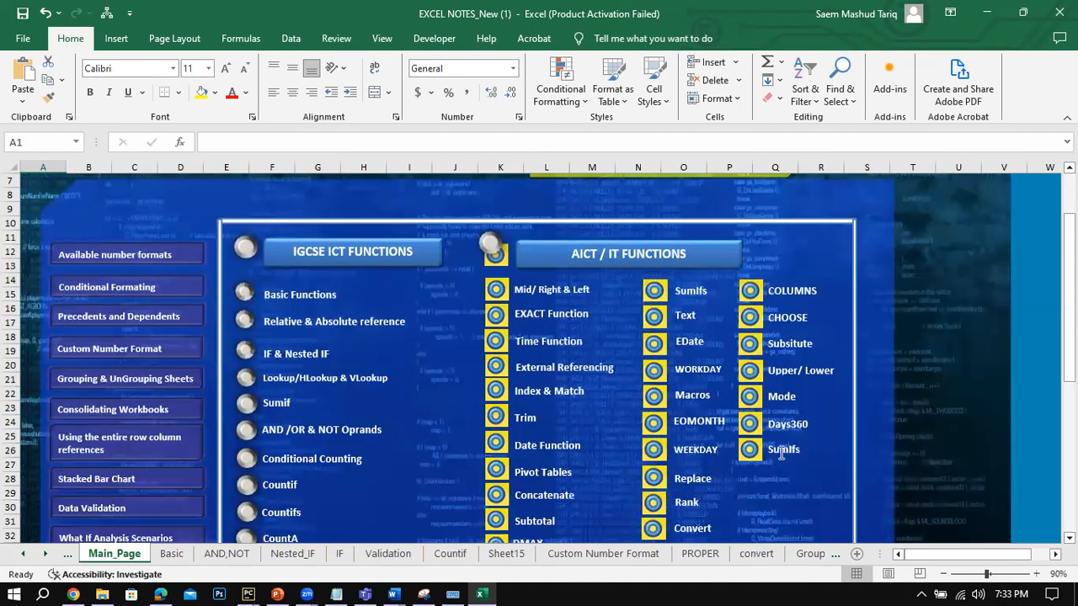
{"action": "scroll", "coordinate": [781, 455], "scroll_direction": "down", "scroll_amount": 1}
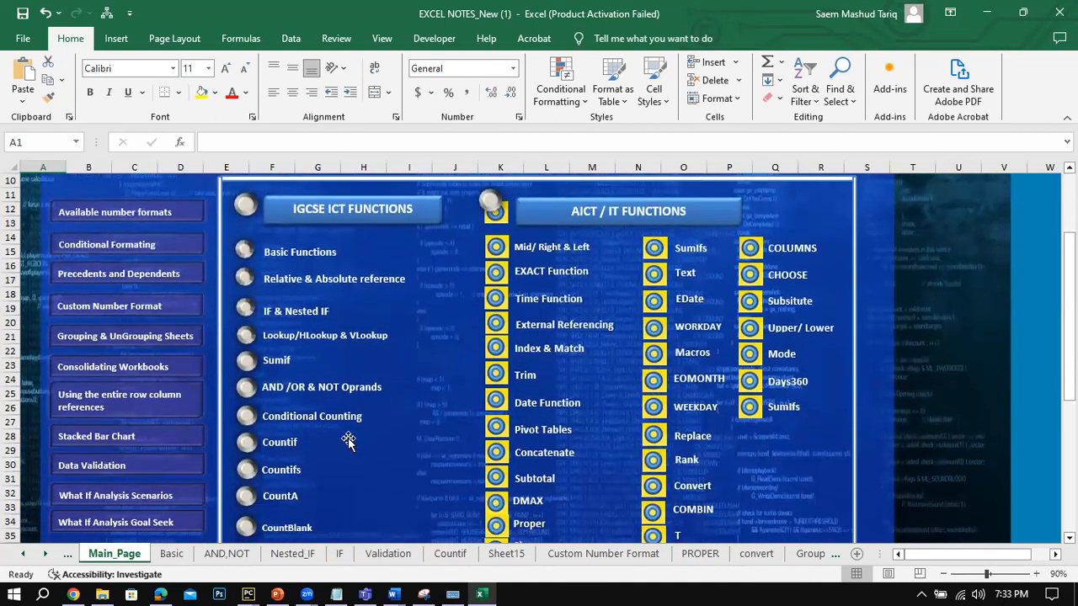
{"action": "scroll", "coordinate": [348, 441], "scroll_direction": "down", "scroll_amount": 2}
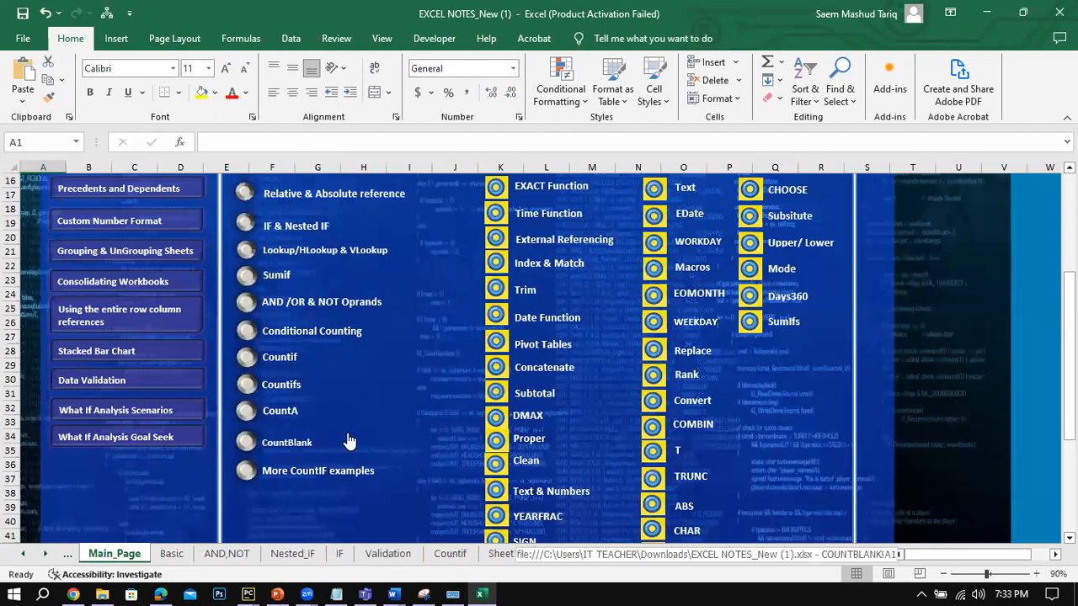
{"action": "left_click", "coordinate": [285, 385]}
Step: Select the COUNTIFS answer in F9 and enlarge the sheet view to 120%
{"action": "left_click", "coordinate": [370, 316]}
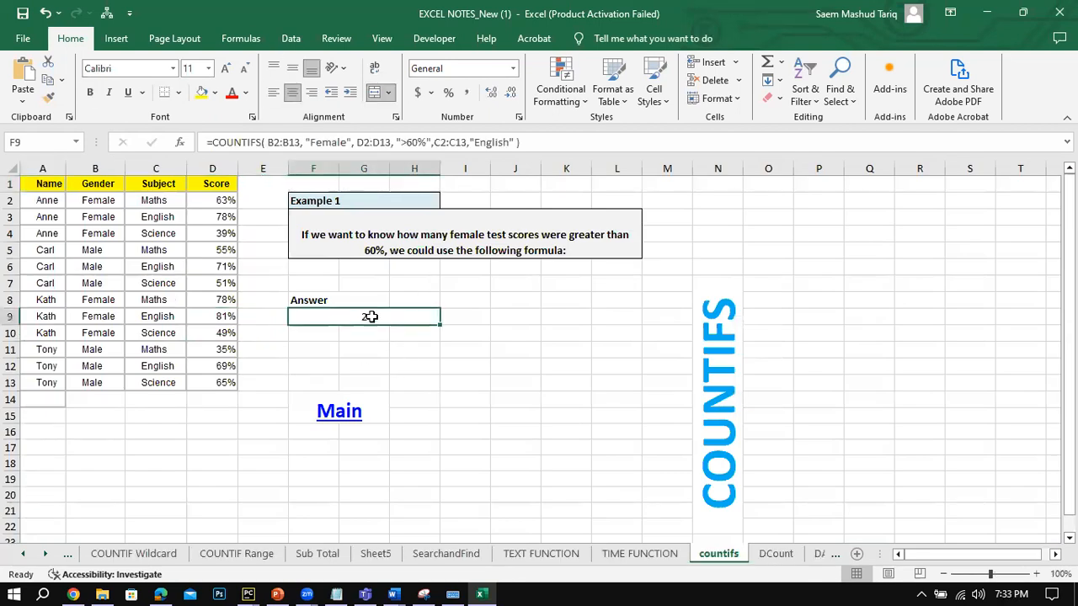
{"action": "left_click", "coordinate": [1053, 573]}
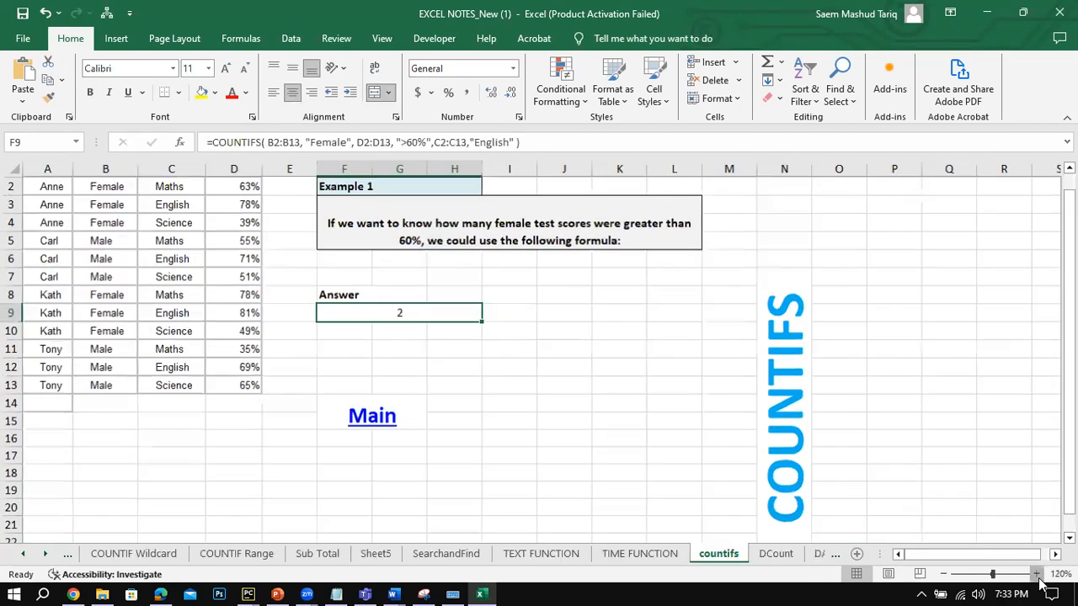
{"action": "left_click", "coordinate": [1053, 574]}
{"action": "scroll", "coordinate": [438, 365], "scroll_direction": "up", "scroll_amount": 1}
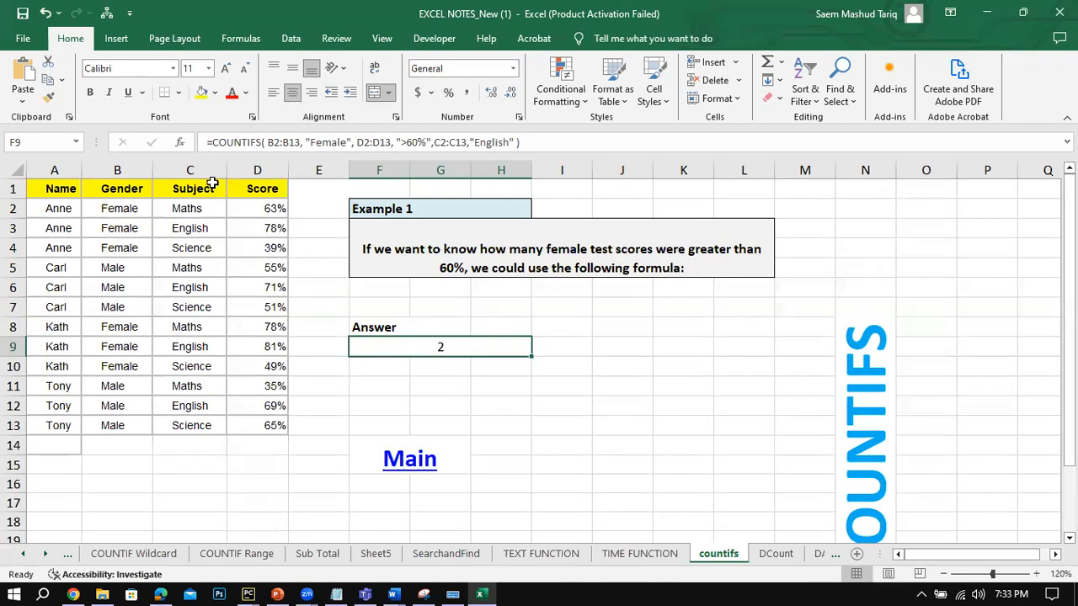
Step: Inspect the three criteria ranges and their criteria in F9's COUNTIFS formula, keeping the formula as it is
{"action": "left_click", "coordinate": [286, 143]}
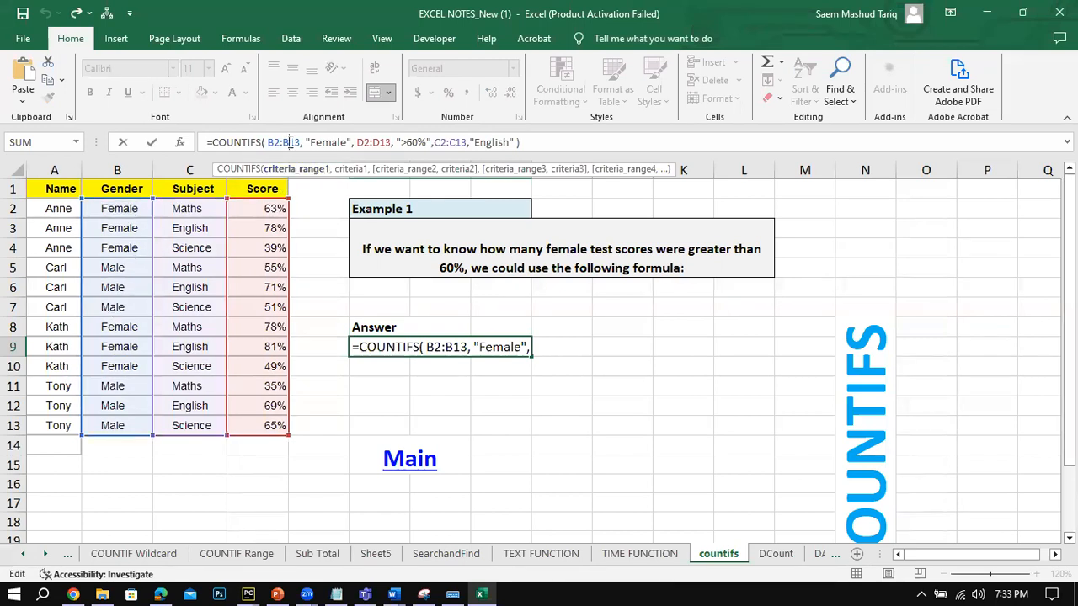
{"action": "left_click", "coordinate": [326, 142]}
{"action": "left_click", "coordinate": [368, 142]}
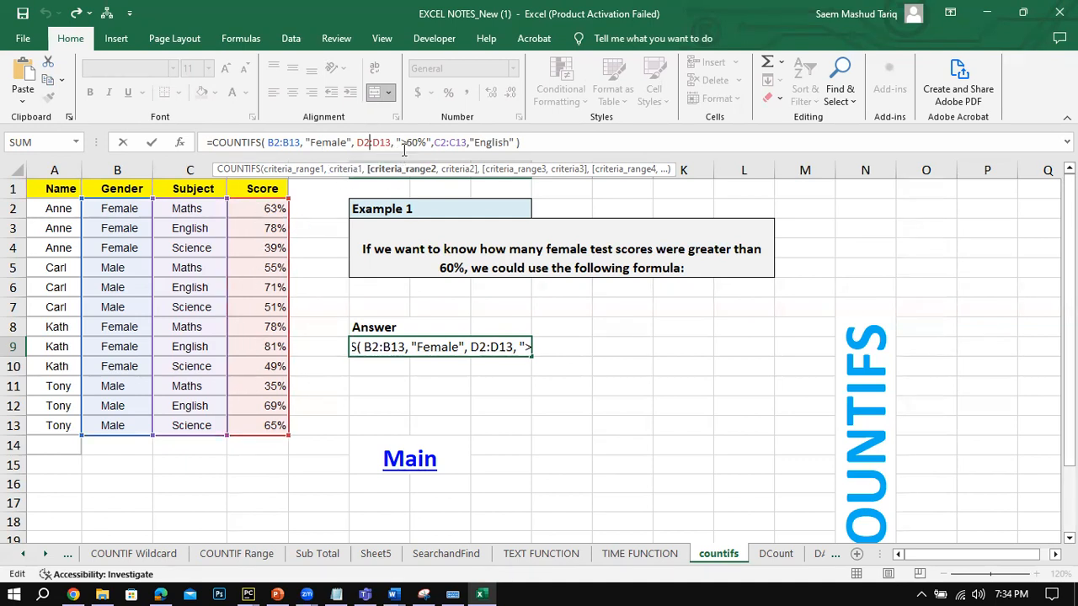
{"action": "left_click", "coordinate": [448, 142]}
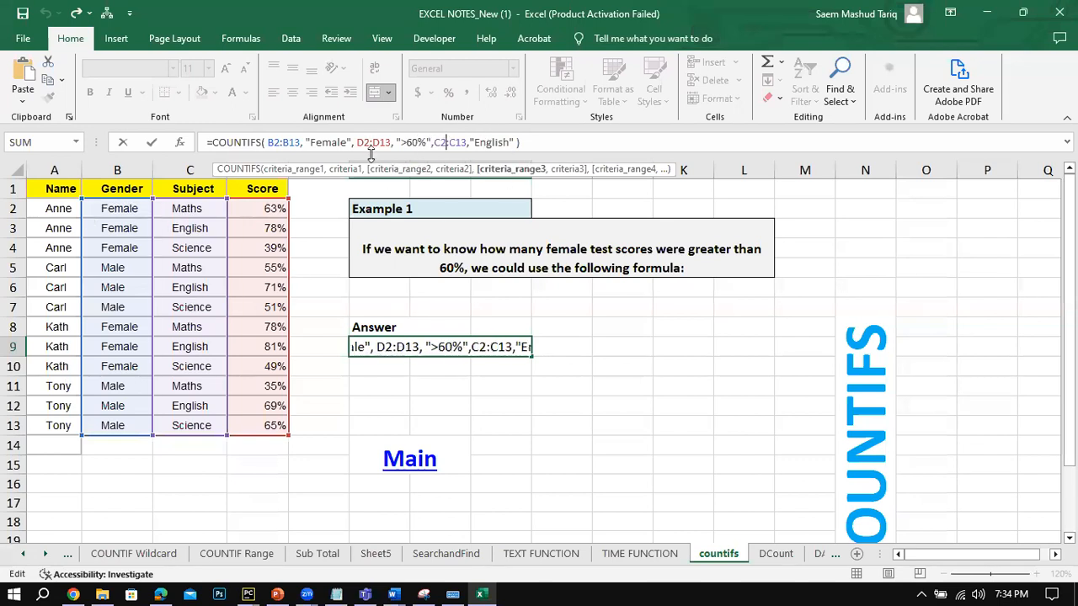
{"action": "left_click", "coordinate": [154, 142]}
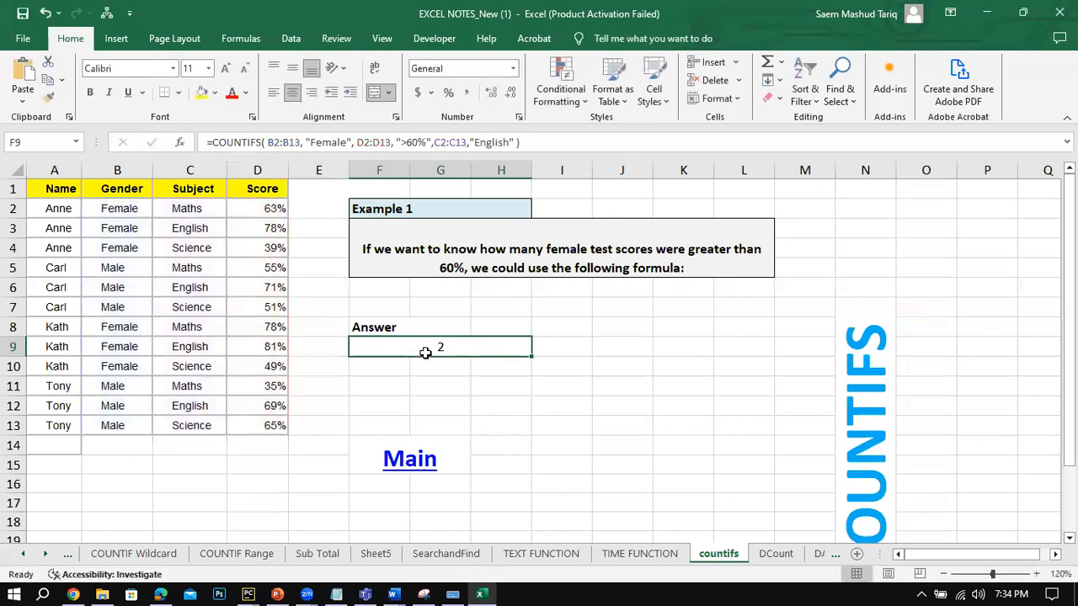
Step: Check the gender, subject and score in rows 2 to 4 against the COUNTIFS criteria of female, English and above 60%
{"action": "left_click_drag", "start_coordinate": [53, 211], "coordinate": [244, 230]}
{"action": "left_click", "coordinate": [366, 344]}
{"action": "left_click", "coordinate": [100, 209]}
{"action": "left_click", "coordinate": [172, 229]}
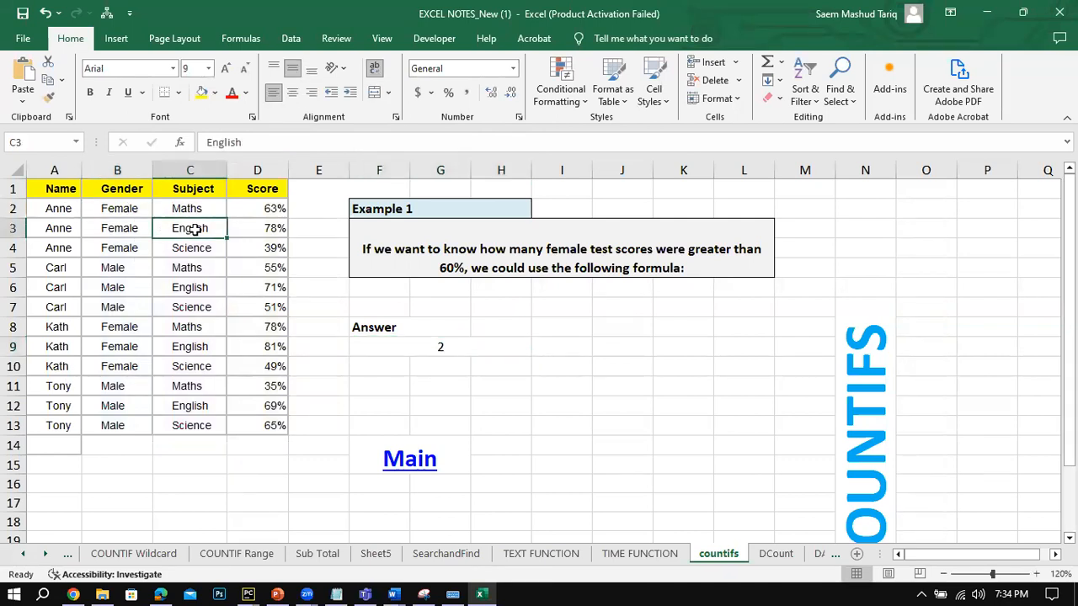
{"action": "left_click", "coordinate": [253, 230]}
{"action": "left_click_drag", "start_coordinate": [118, 228], "coordinate": [255, 228]}
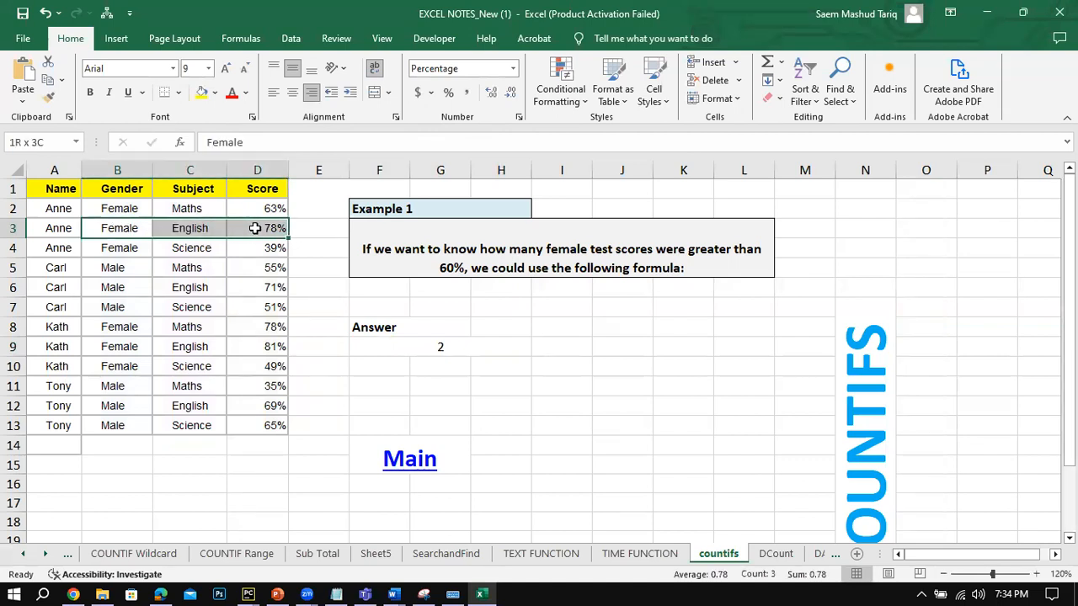
{"action": "left_click", "coordinate": [156, 209]}
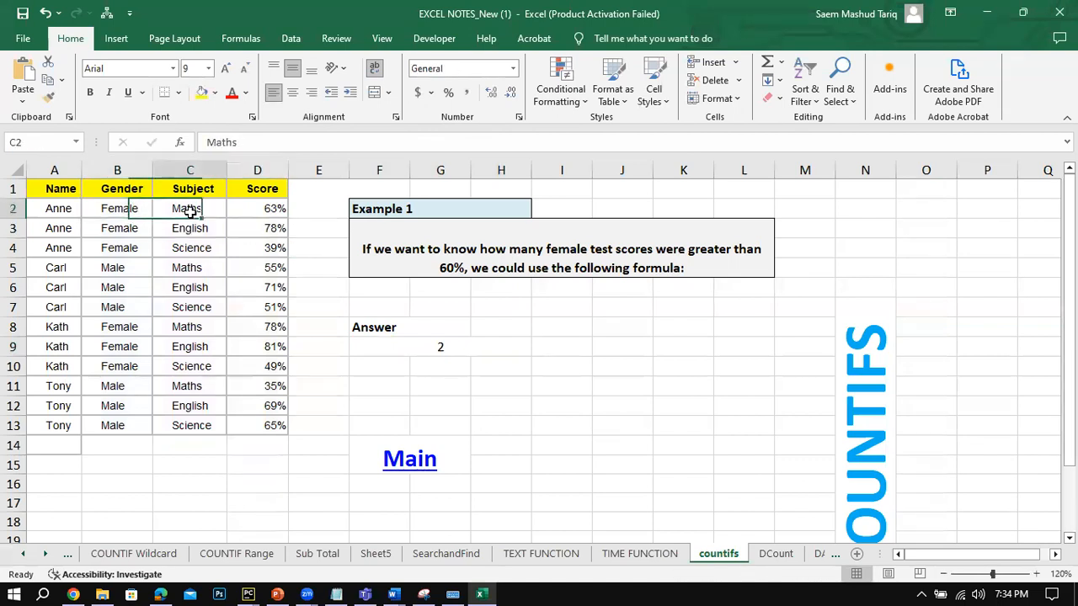
{"action": "left_click", "coordinate": [138, 248]}
{"action": "left_click", "coordinate": [192, 250]}
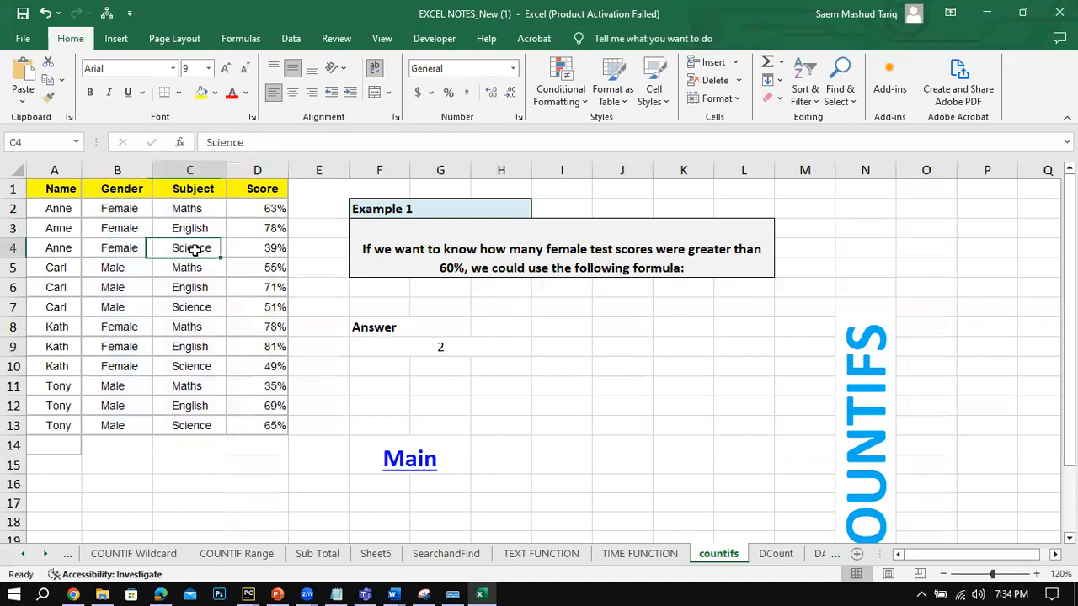
Step: Check rows 8 to 10 and row 6 against the same COUNTIFS criteria, ending on the answer in F9
{"action": "left_click", "coordinate": [122, 328]}
{"action": "left_click", "coordinate": [170, 329]}
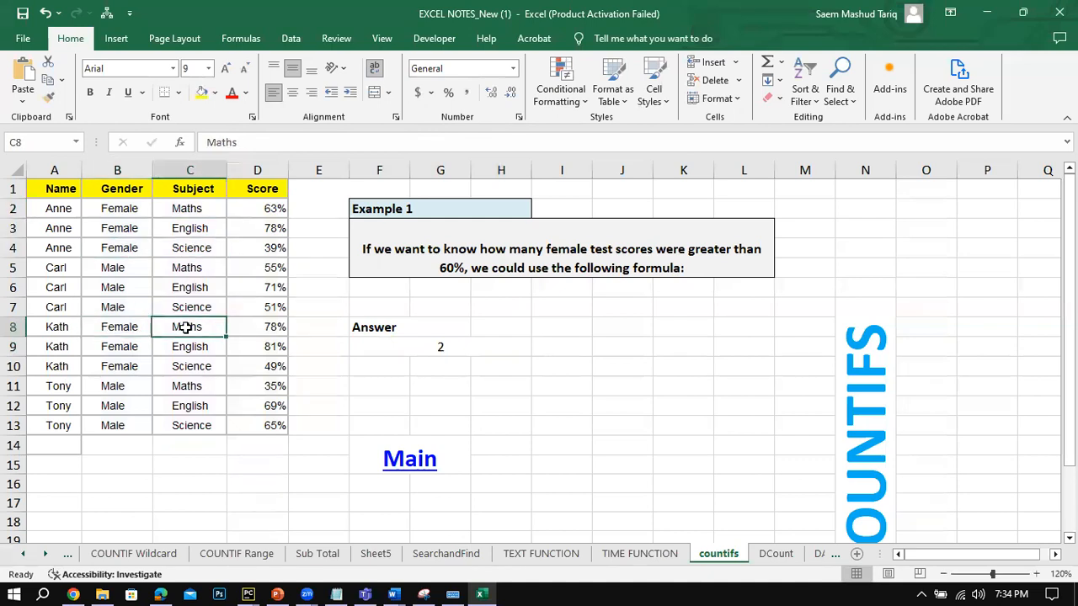
{"action": "left_click", "coordinate": [132, 347]}
{"action": "left_click", "coordinate": [188, 347]}
{"action": "left_click", "coordinate": [257, 351]}
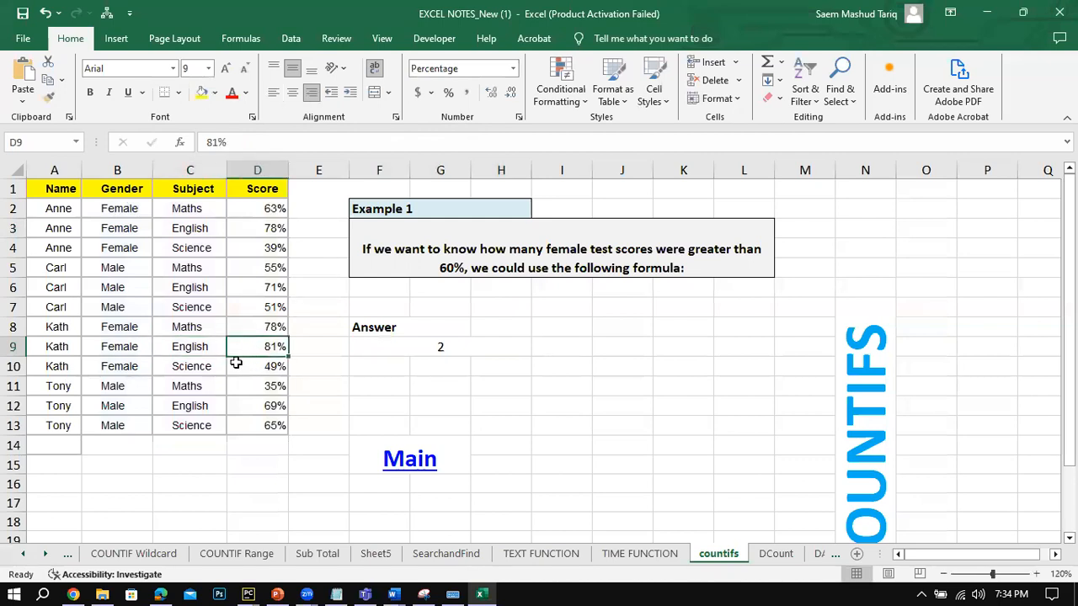
{"action": "left_click", "coordinate": [187, 368]}
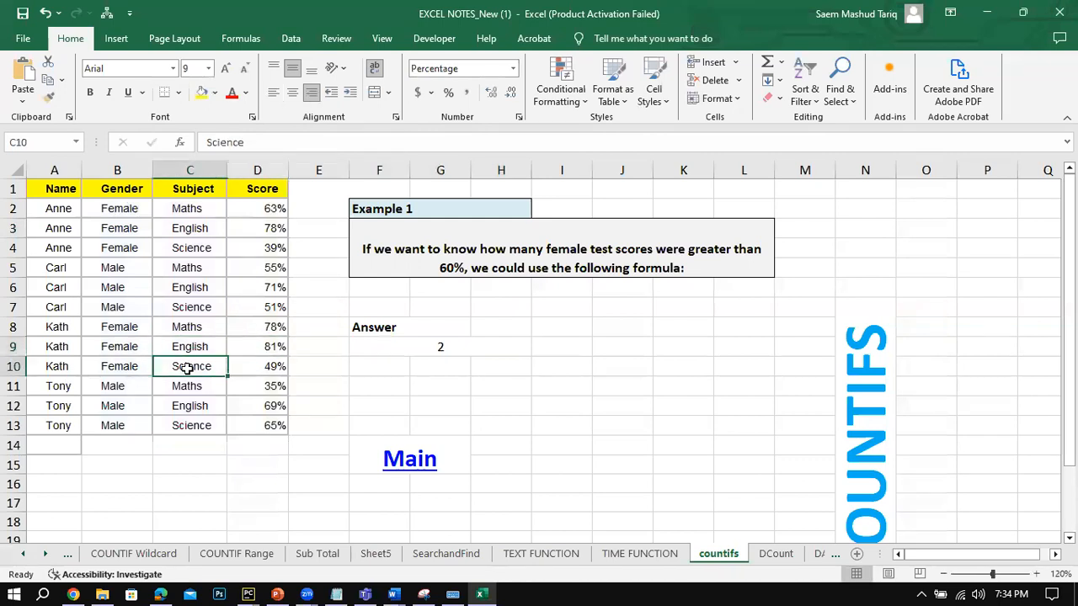
{"action": "left_click_drag", "start_coordinate": [126, 350], "coordinate": [231, 346]}
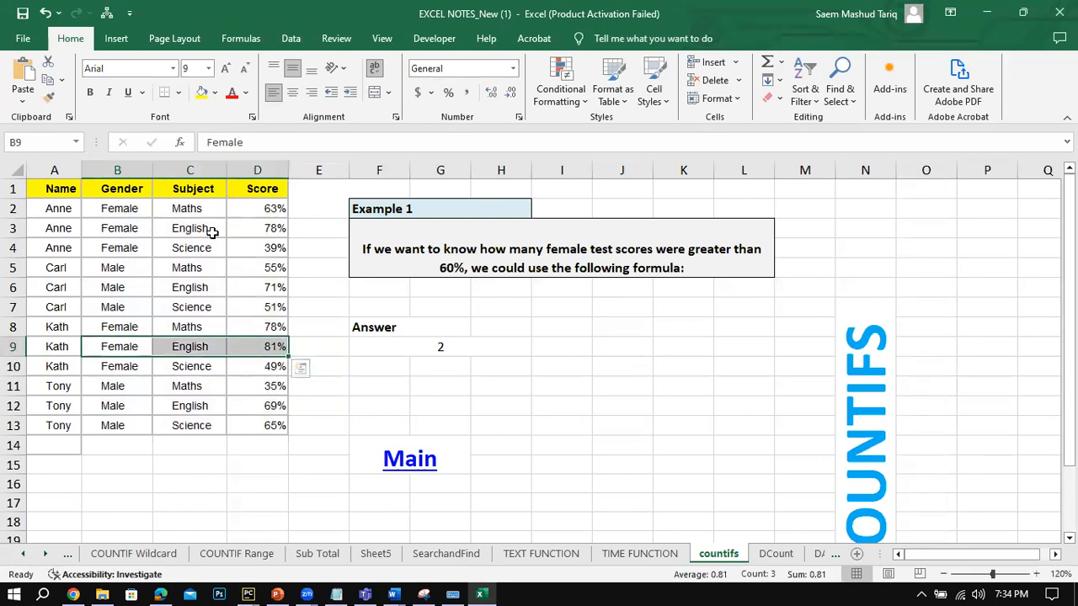
{"action": "left_click", "coordinate": [245, 284]}
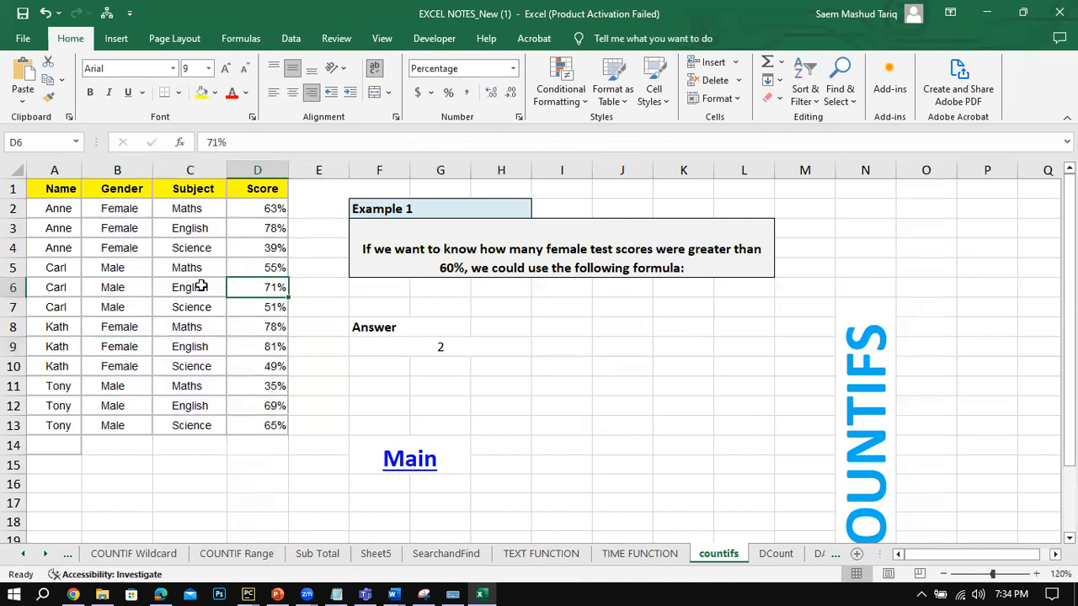
{"action": "key", "text": "Left"}
{"action": "left_click", "coordinate": [413, 350]}
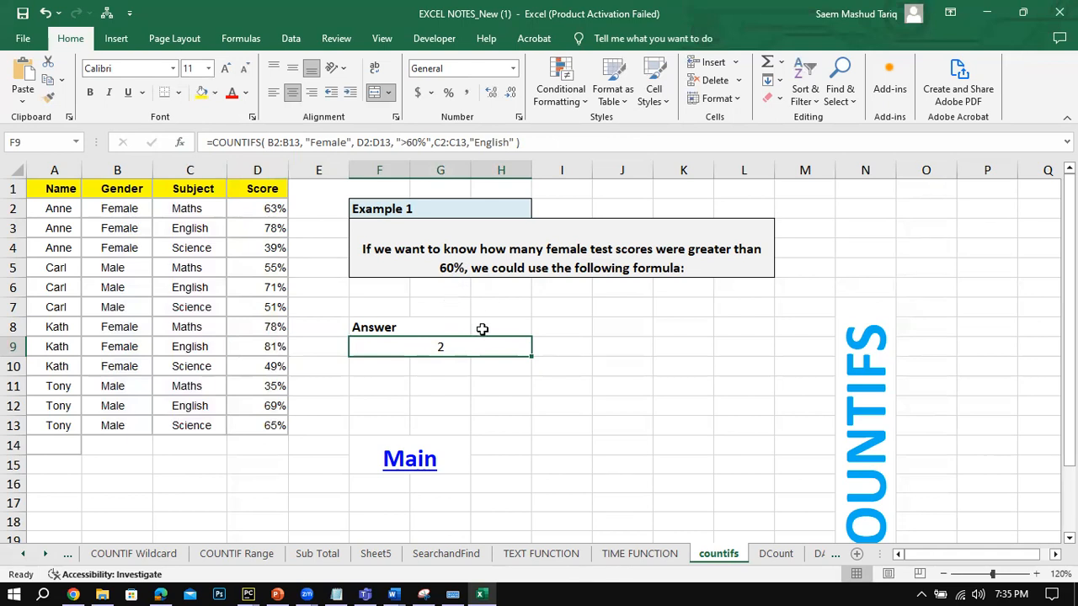
Step: Return to the Main Page and open the Trim example from the AICT / IT functions list
{"action": "left_click", "coordinate": [402, 459]}
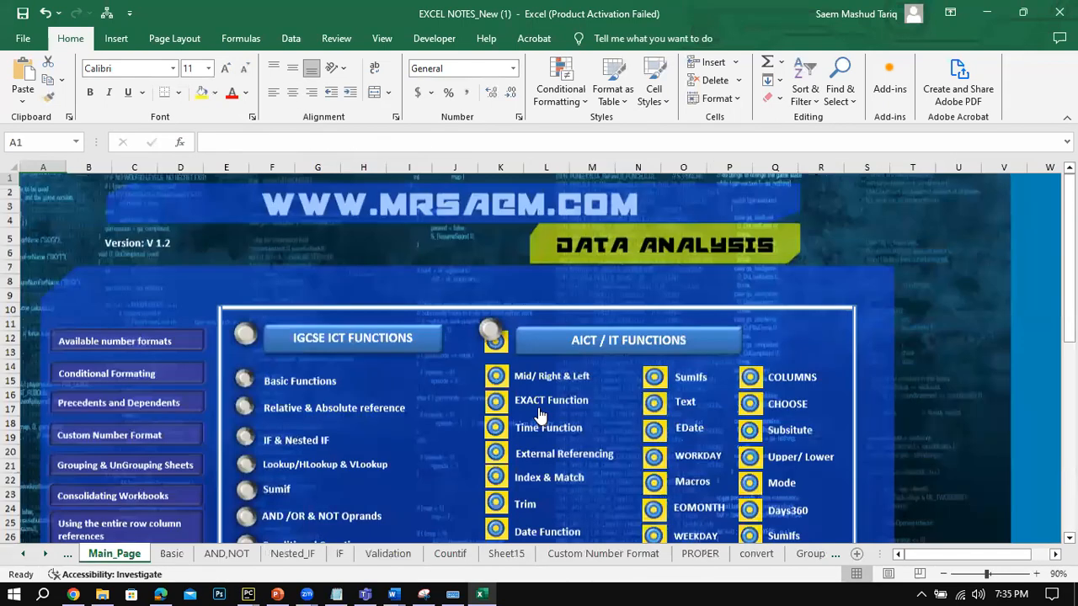
{"action": "scroll", "coordinate": [540, 416], "scroll_direction": "down", "scroll_amount": 2}
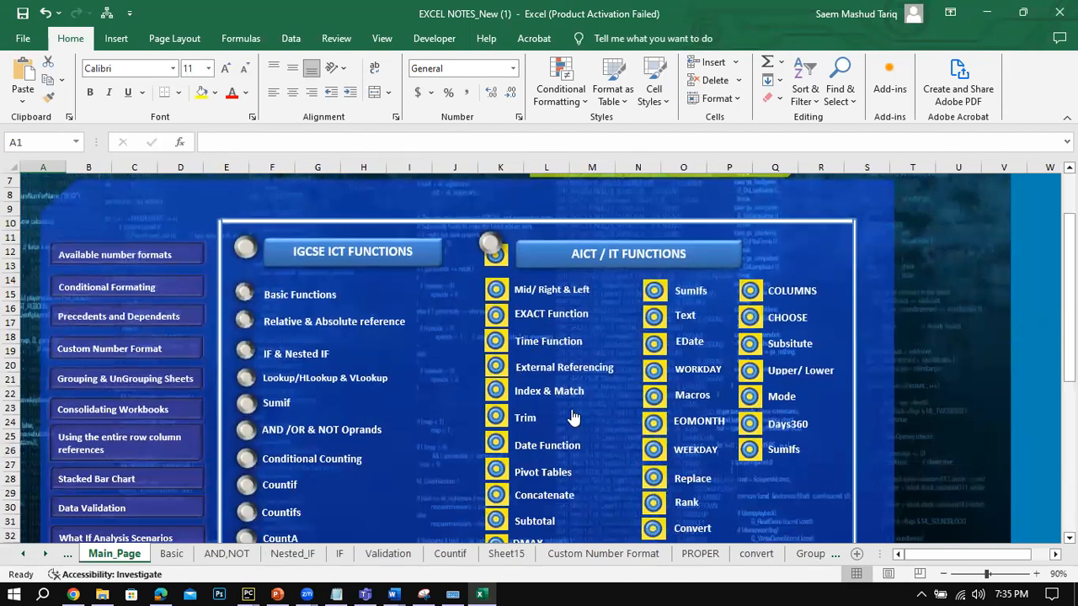
{"action": "scroll", "coordinate": [571, 416], "scroll_direction": "down", "scroll_amount": 2}
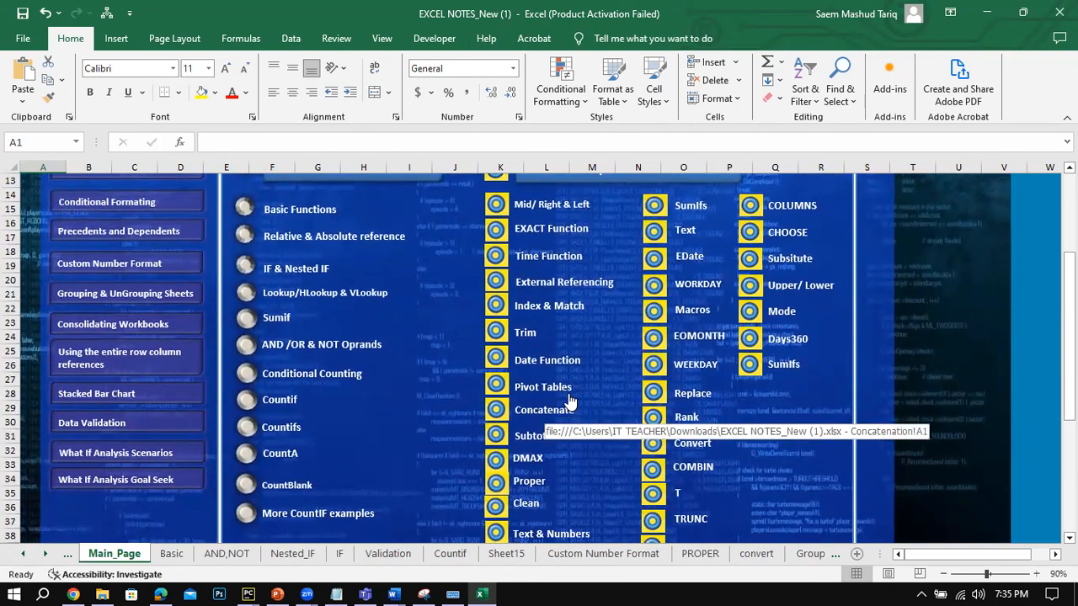
{"action": "left_click", "coordinate": [525, 334]}
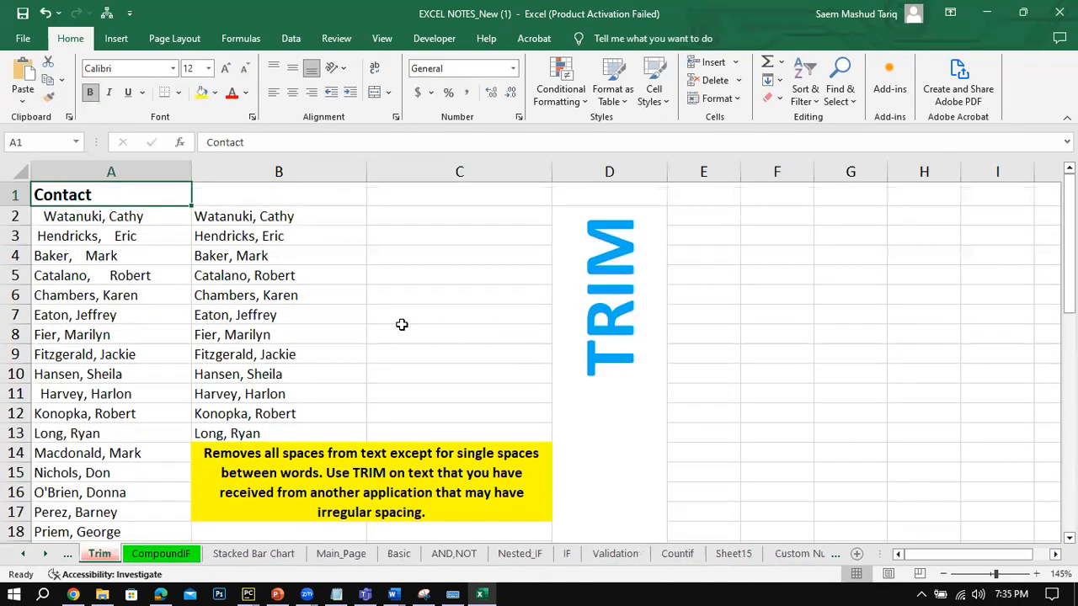
Step: Compare the contact in A2 with its trimmed version in B2 and inspect the TRIM formula, keeping it as it is
{"action": "left_click", "coordinate": [249, 218]}
{"action": "left_click", "coordinate": [116, 217]}
{"action": "left_click", "coordinate": [229, 217]}
{"action": "left_click", "coordinate": [128, 216]}
{"action": "left_click", "coordinate": [230, 224]}
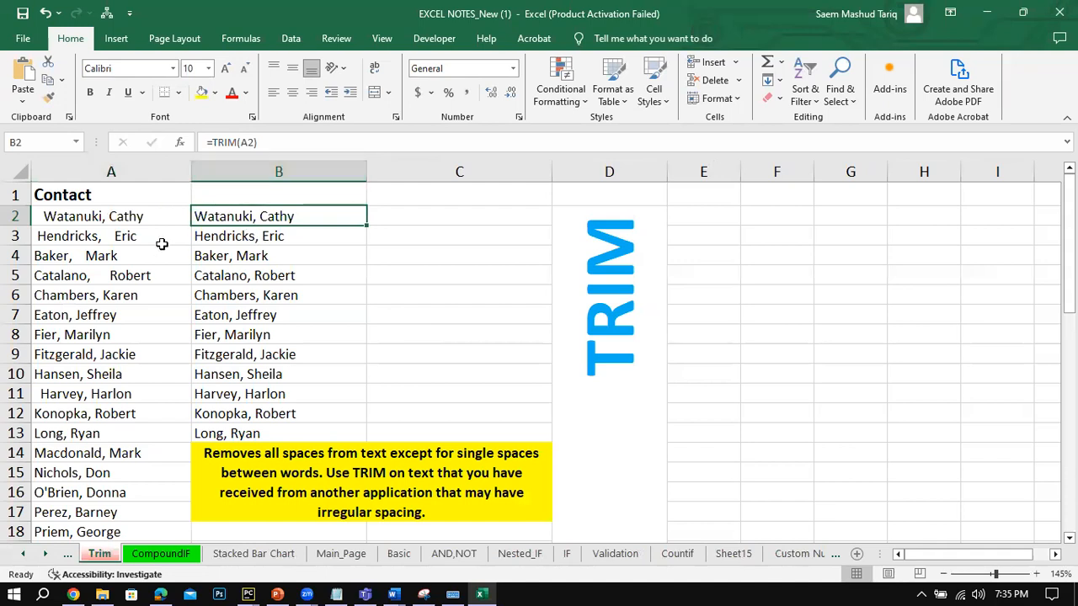
{"action": "left_click", "coordinate": [91, 218]}
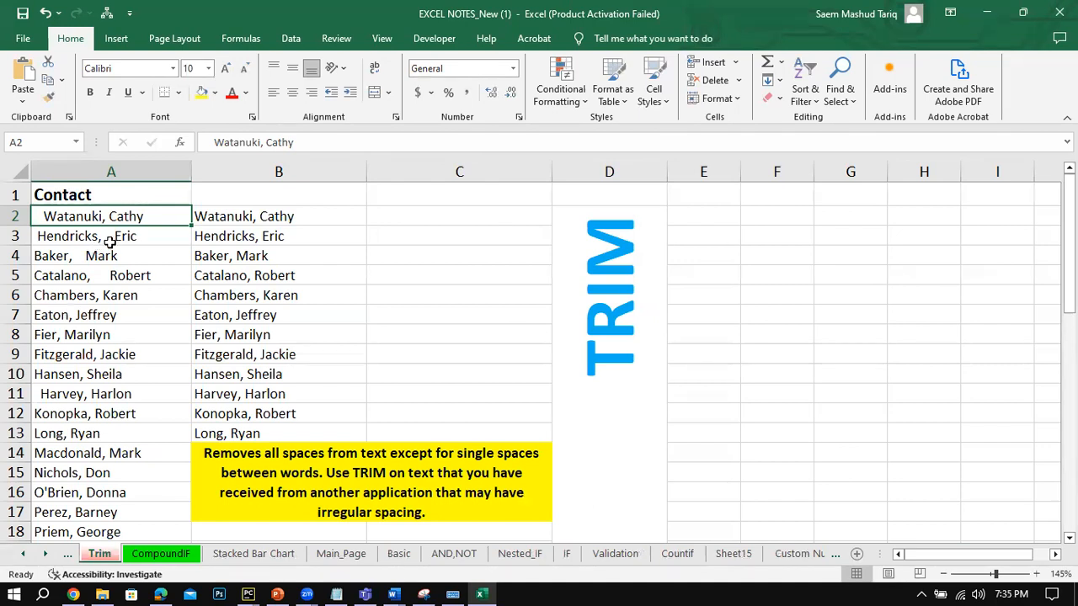
{"action": "left_click", "coordinate": [236, 216]}
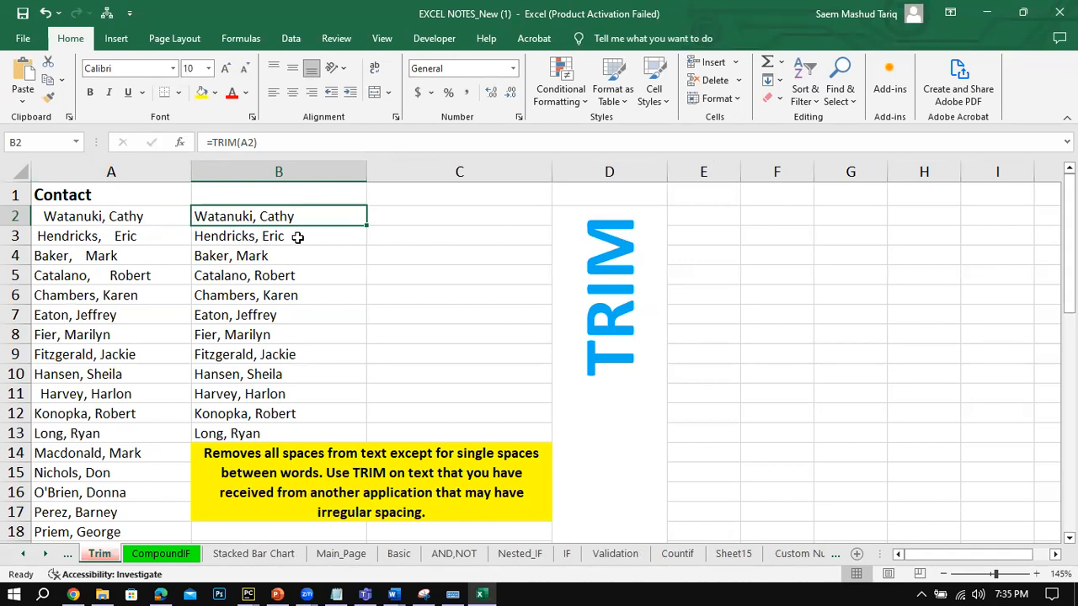
{"action": "left_click", "coordinate": [247, 141]}
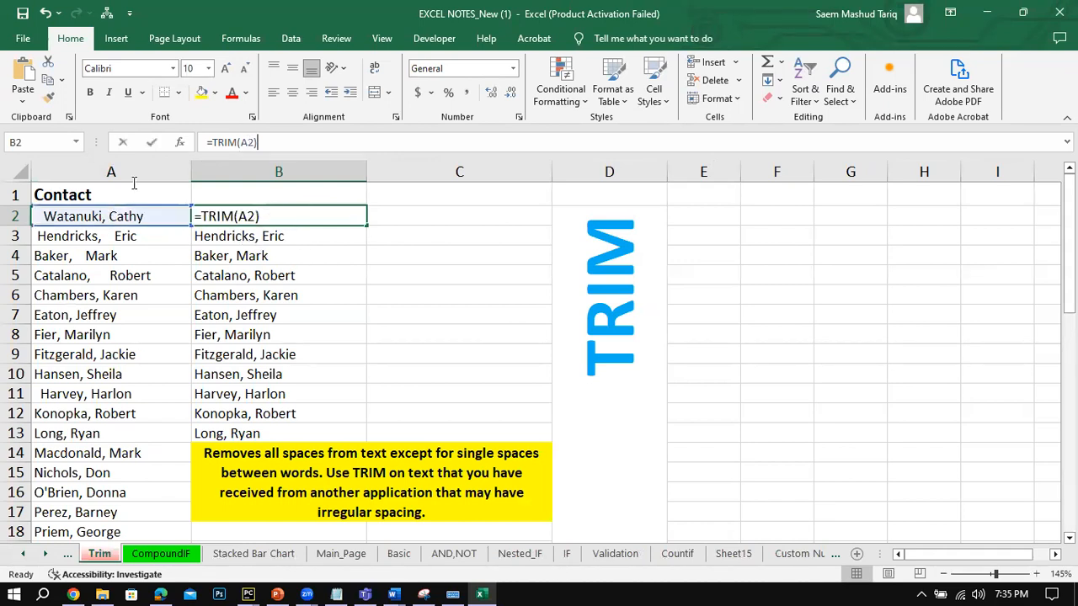
{"action": "left_click", "coordinate": [151, 142]}
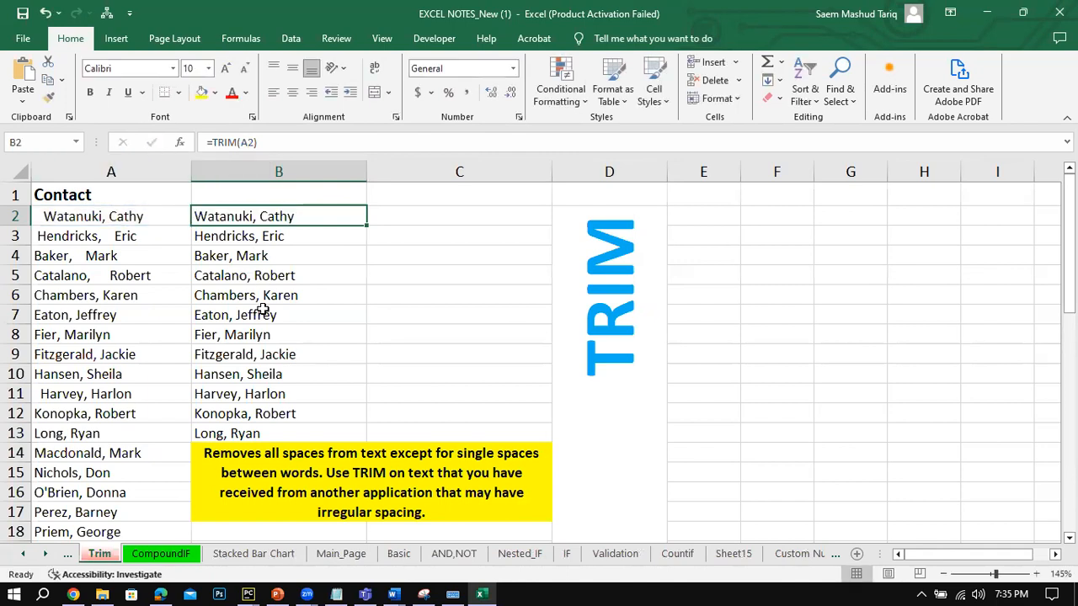
Step: Compare the spacing of the original contacts in column A with the trimmed contacts in column B
{"action": "left_click", "coordinate": [125, 328]}
{"action": "left_click", "coordinate": [131, 375]}
{"action": "left_click", "coordinate": [229, 392]}
{"action": "left_click", "coordinate": [257, 347]}
{"action": "left_click", "coordinate": [258, 312]}
{"action": "left_click", "coordinate": [256, 274]}
{"action": "left_click", "coordinate": [256, 239]}
{"action": "left_click", "coordinate": [260, 217]}
{"action": "left_click", "coordinate": [251, 257]}
{"action": "left_click", "coordinate": [266, 214]}
{"action": "left_click", "coordinate": [287, 276]}
{"action": "left_click", "coordinate": [300, 235]}
{"action": "left_click", "coordinate": [300, 216]}
Step: Go through the Stacked Bar Chart sheet to Nested_IF and follow its link back to the Main Page
{"action": "left_click", "coordinate": [244, 554]}
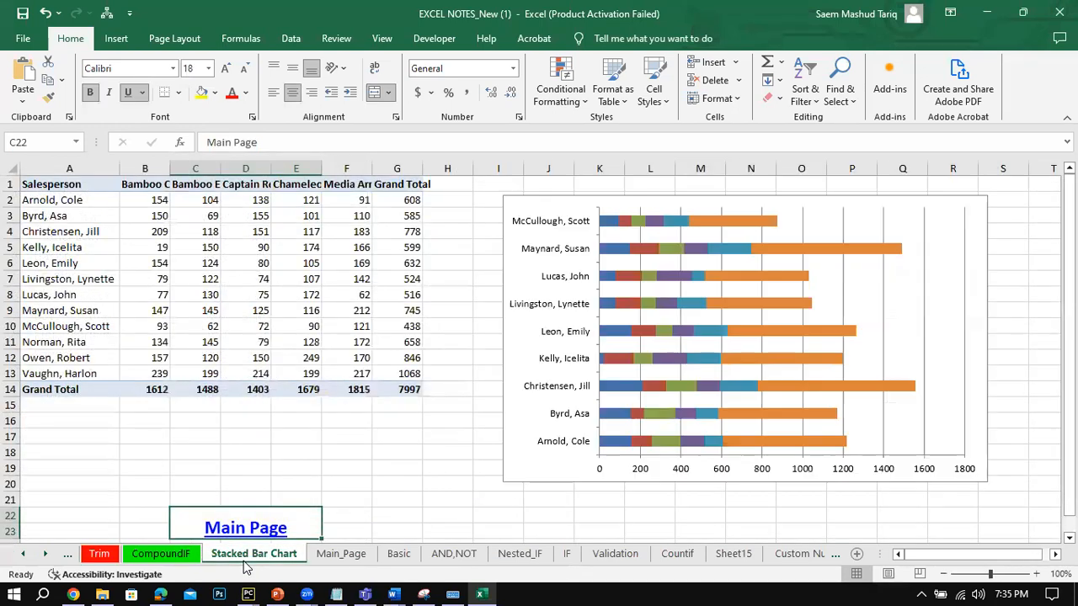
{"action": "left_click", "coordinate": [450, 562]}
{"action": "left_click", "coordinate": [504, 556]}
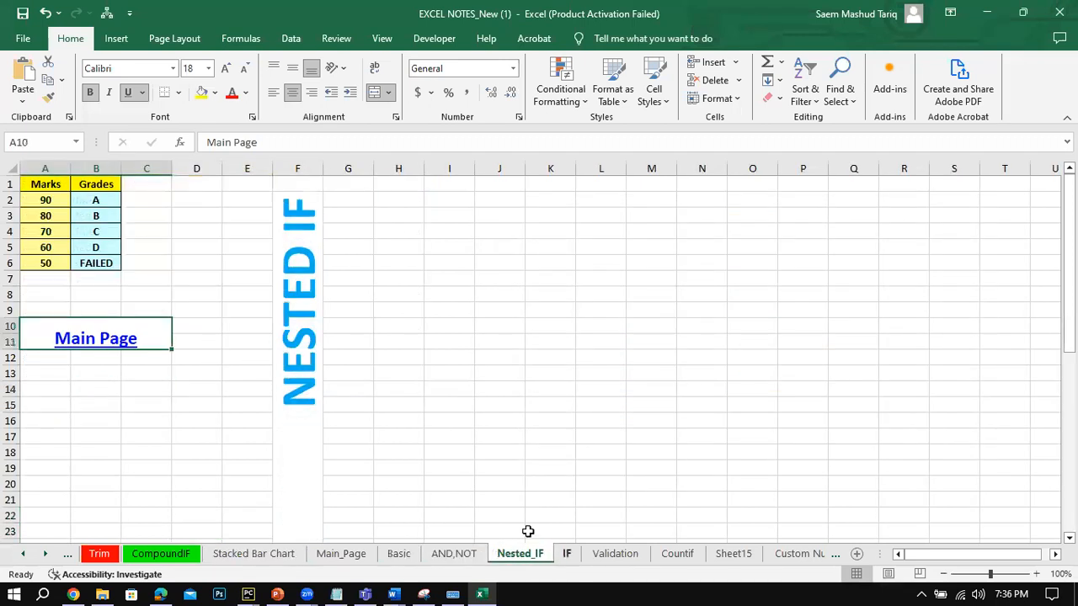
{"action": "left_click", "coordinate": [88, 339]}
Step: Look through the function lists on the Main Page and open the IFERROR example from the AICT / IT functions
{"action": "scroll", "coordinate": [864, 471], "scroll_direction": "down", "scroll_amount": 3}
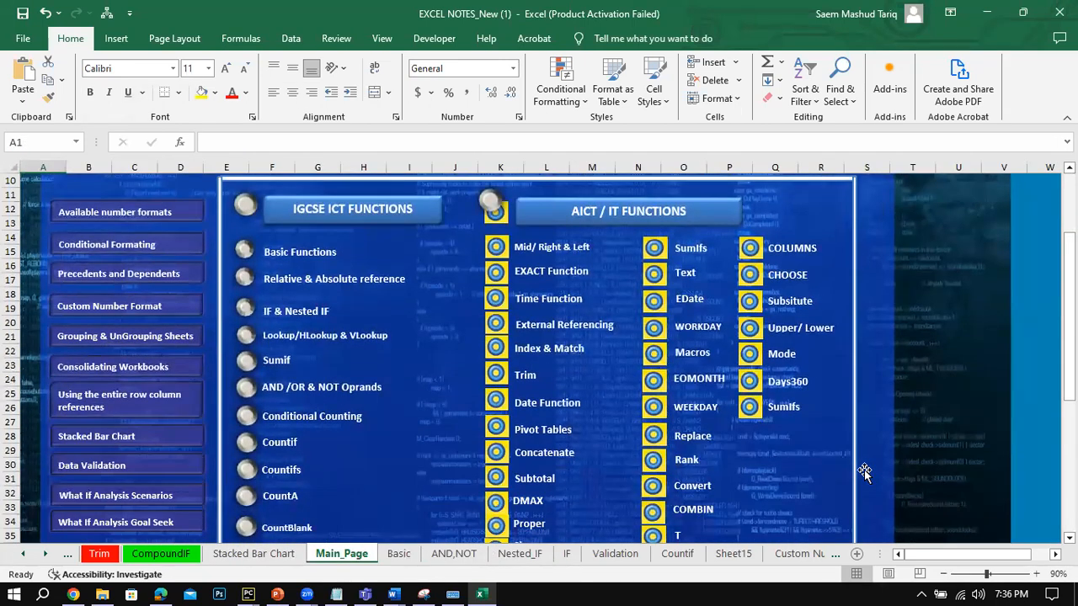
{"action": "scroll", "coordinate": [864, 471], "scroll_direction": "down", "scroll_amount": 1}
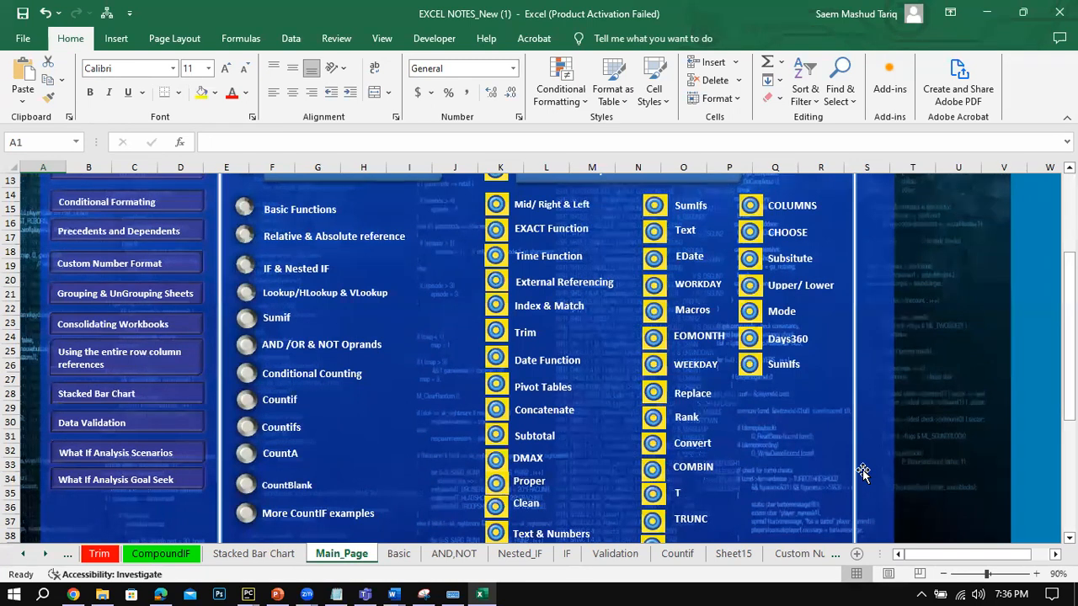
{"action": "scroll", "coordinate": [864, 471], "scroll_direction": "down", "scroll_amount": 1}
{"action": "scroll", "coordinate": [864, 471], "scroll_direction": "down", "scroll_amount": 2}
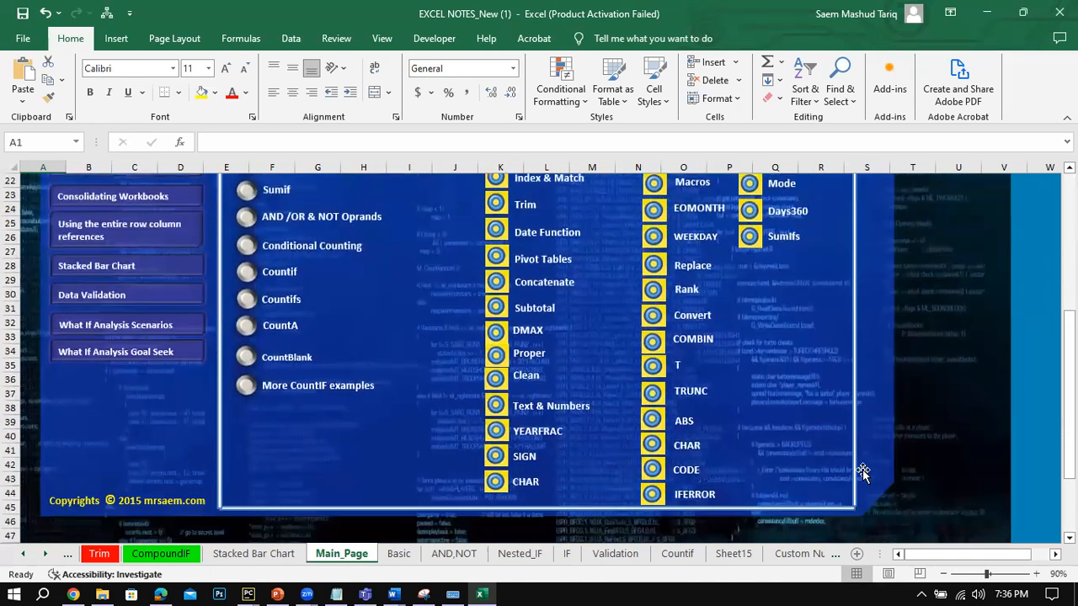
{"action": "scroll", "coordinate": [864, 472], "scroll_direction": "up", "scroll_amount": 3}
{"action": "scroll", "coordinate": [860, 469], "scroll_direction": "down", "scroll_amount": 3}
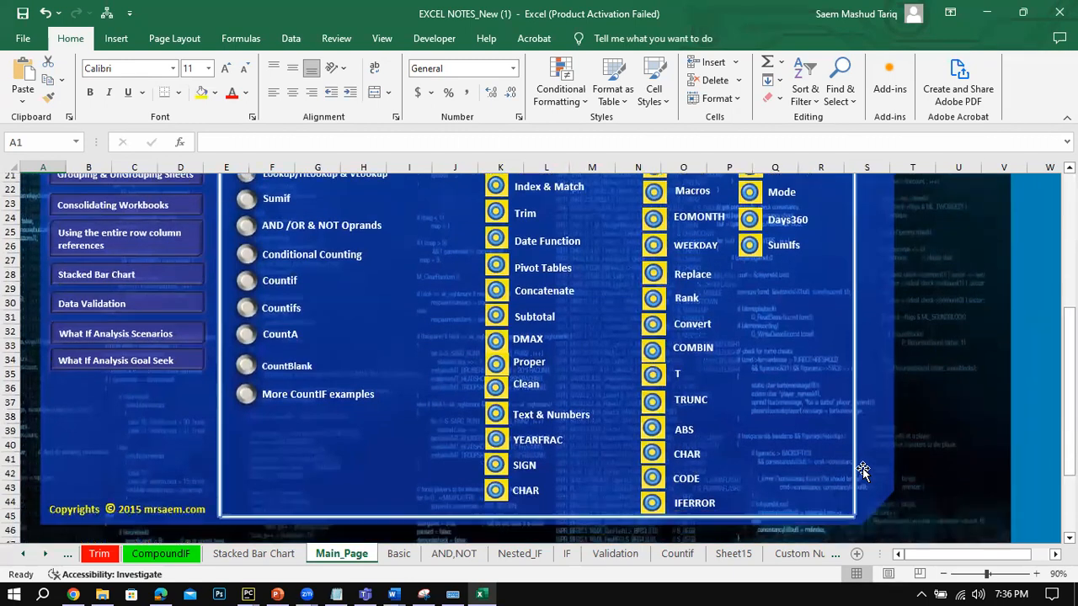
{"action": "left_click", "coordinate": [688, 497]}
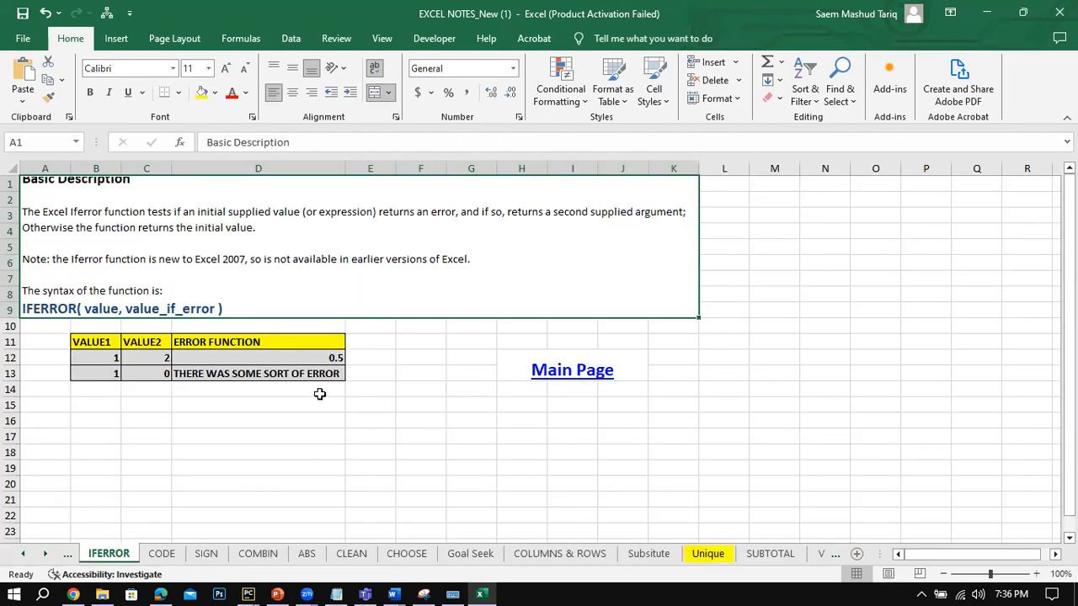
Step: Inspect the value and value_if_error arguments of the IFERROR formula in D12, leaving the formula as it is
{"action": "left_click", "coordinate": [324, 357]}
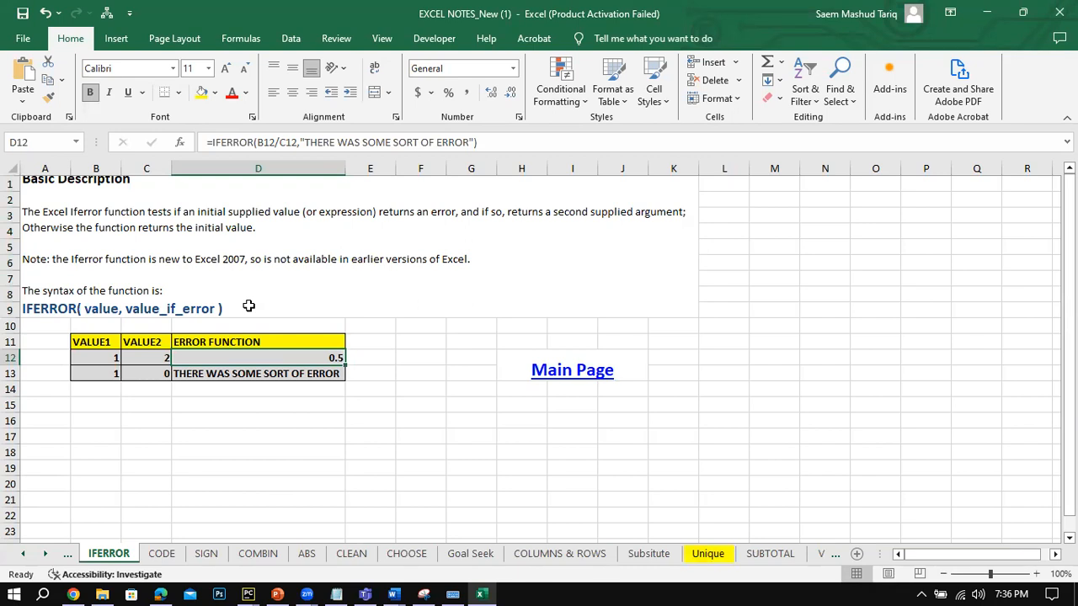
{"action": "left_click", "coordinate": [257, 142]}
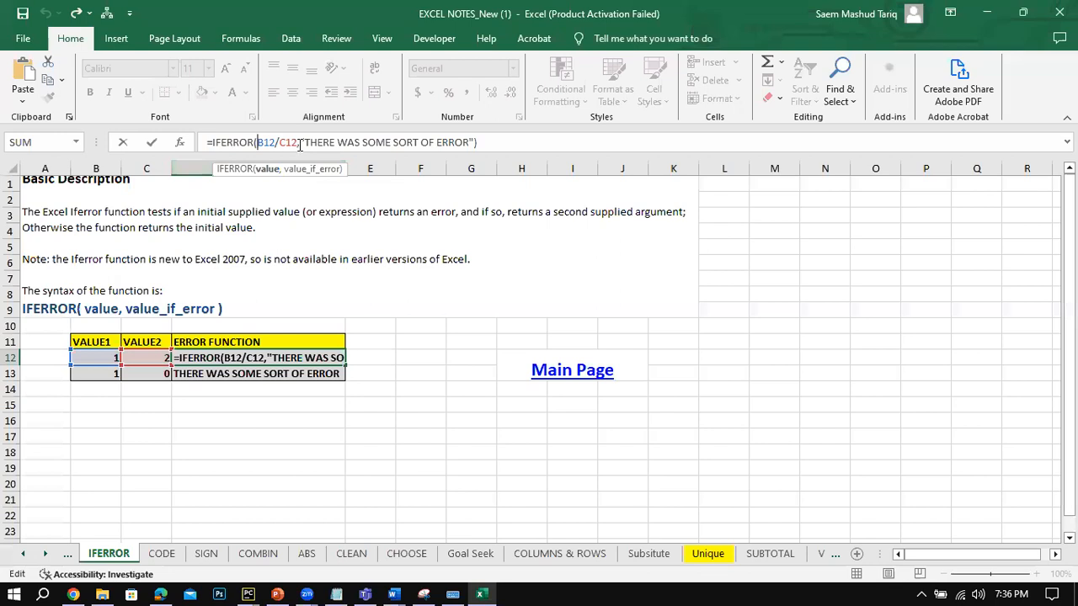
{"action": "left_click_drag", "start_coordinate": [298, 141], "coordinate": [255, 142]}
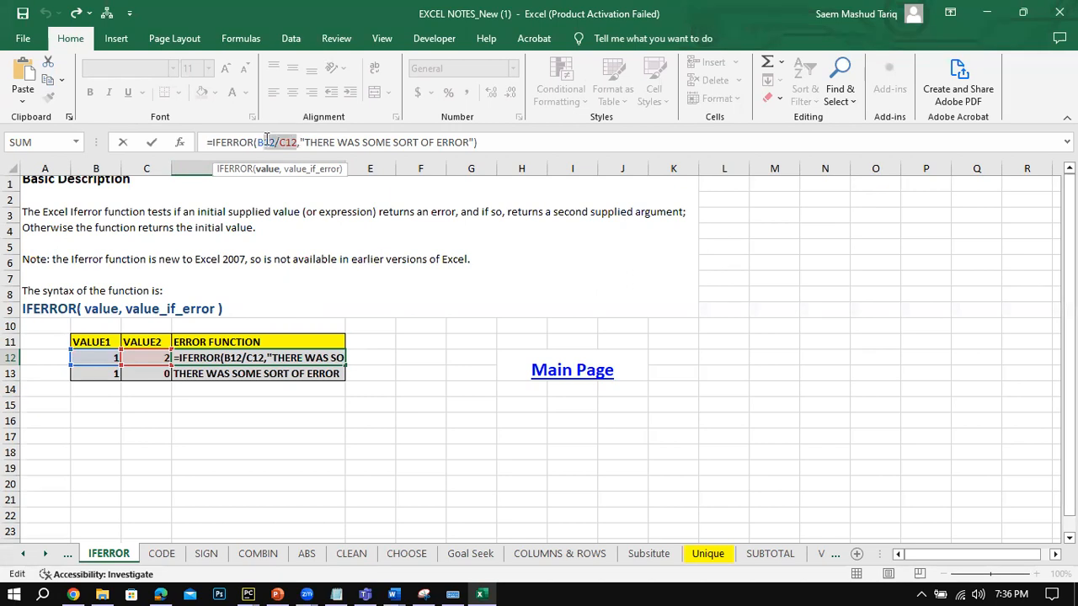
{"action": "left_click_drag", "start_coordinate": [300, 142], "coordinate": [464, 142]}
{"action": "left_click", "coordinate": [152, 143]}
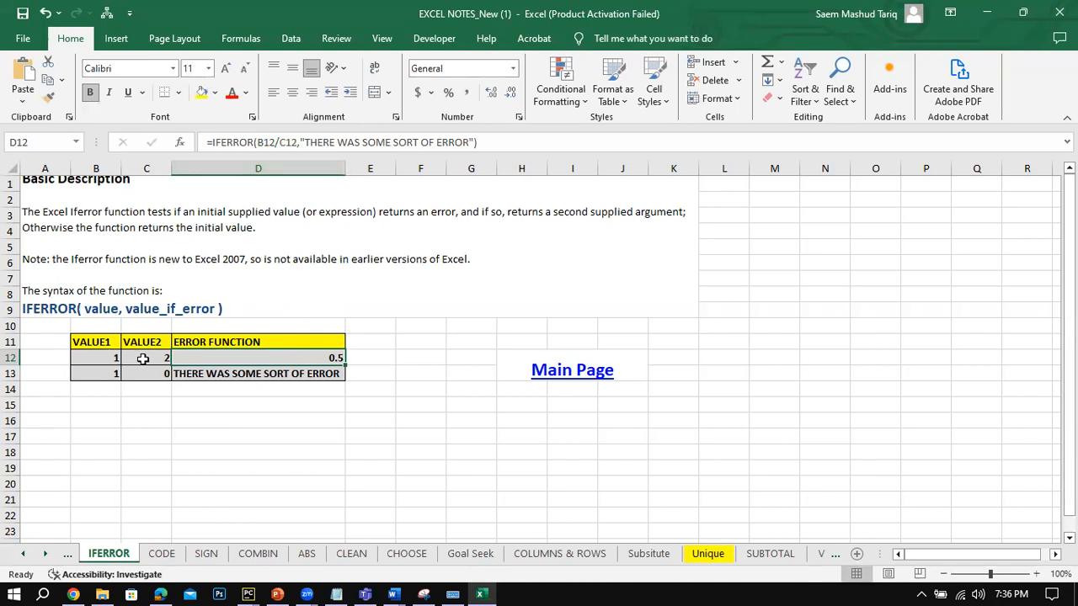
Step: Compare the VALUE1 and VALUE2 inputs with their IFERROR results in rows 12 and 13
{"action": "left_click", "coordinate": [104, 357]}
{"action": "left_click", "coordinate": [270, 357]}
{"action": "left_click", "coordinate": [100, 376]}
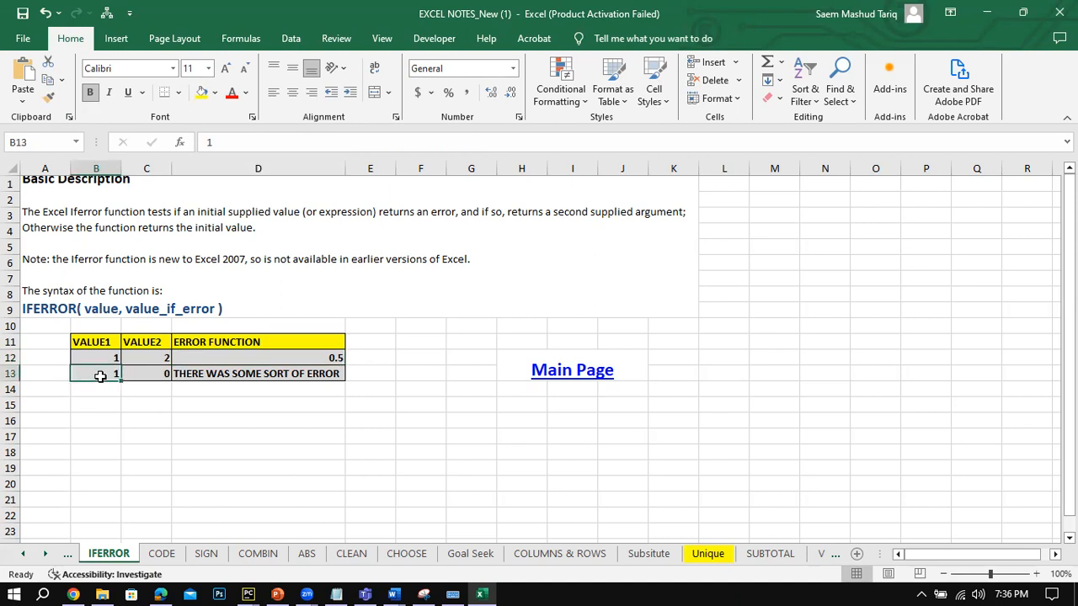
{"action": "left_click", "coordinate": [146, 376]}
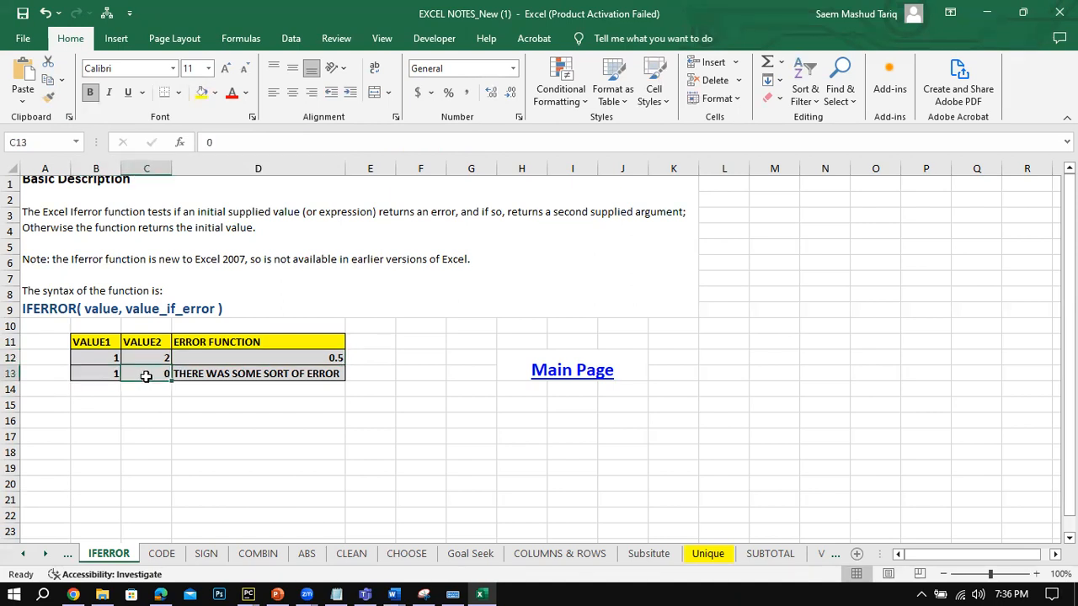
{"action": "left_click", "coordinate": [186, 374]}
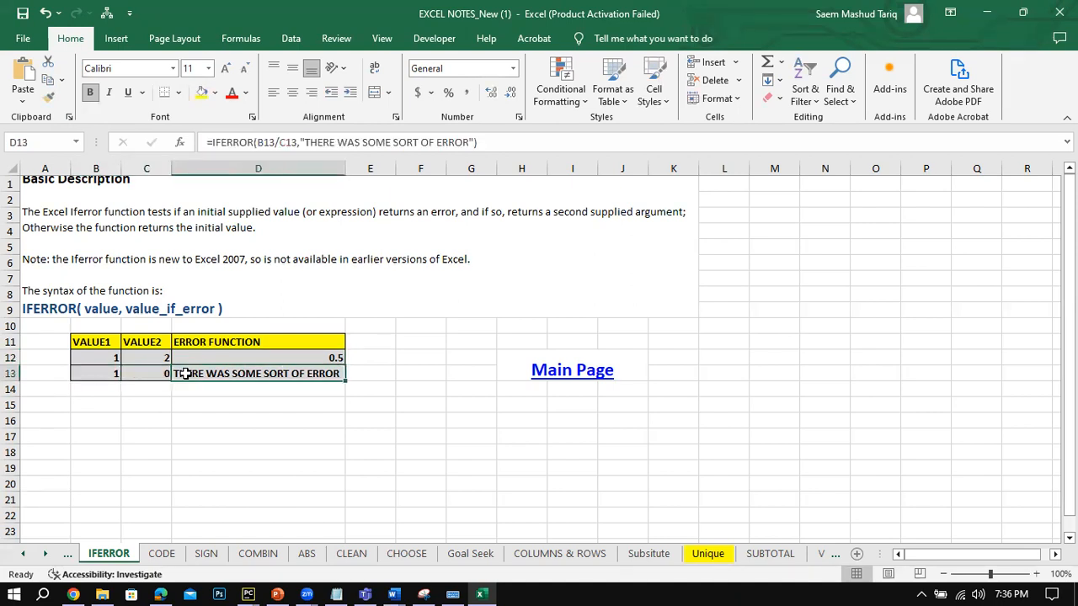
{"action": "left_click", "coordinate": [134, 374]}
{"action": "left_click", "coordinate": [103, 374]}
{"action": "left_click", "coordinate": [196, 375]}
Step: Examine the error message argument and the whole IFERROR formula in D13, keeping the formula as it is
{"action": "left_click_drag", "start_coordinate": [305, 141], "coordinate": [485, 142]}
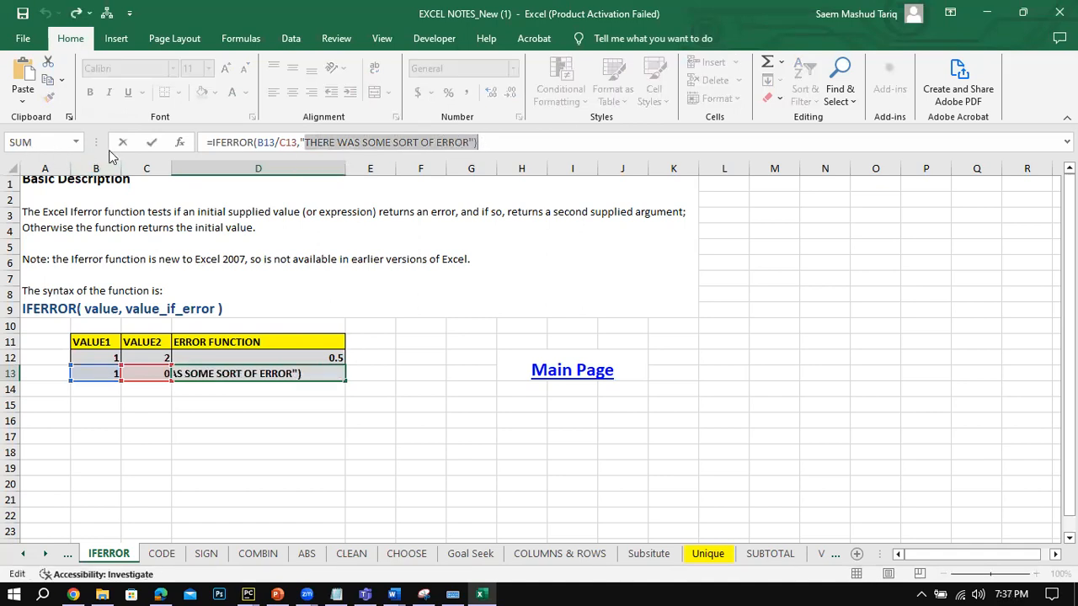
{"action": "left_click", "coordinate": [152, 143]}
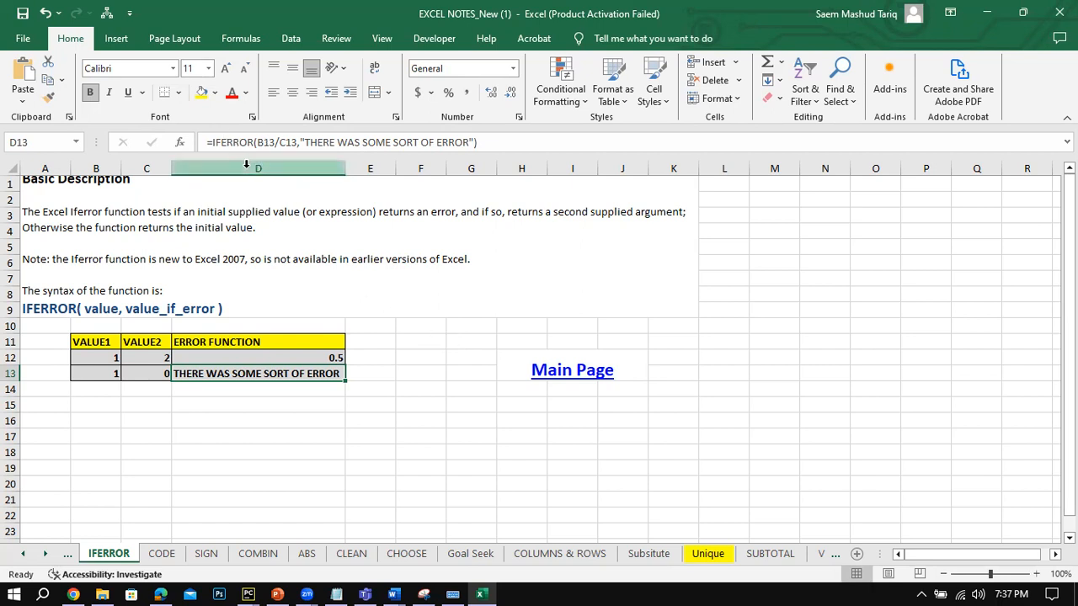
{"action": "key", "text": "F2"}
{"action": "key", "text": "shift+Home"}
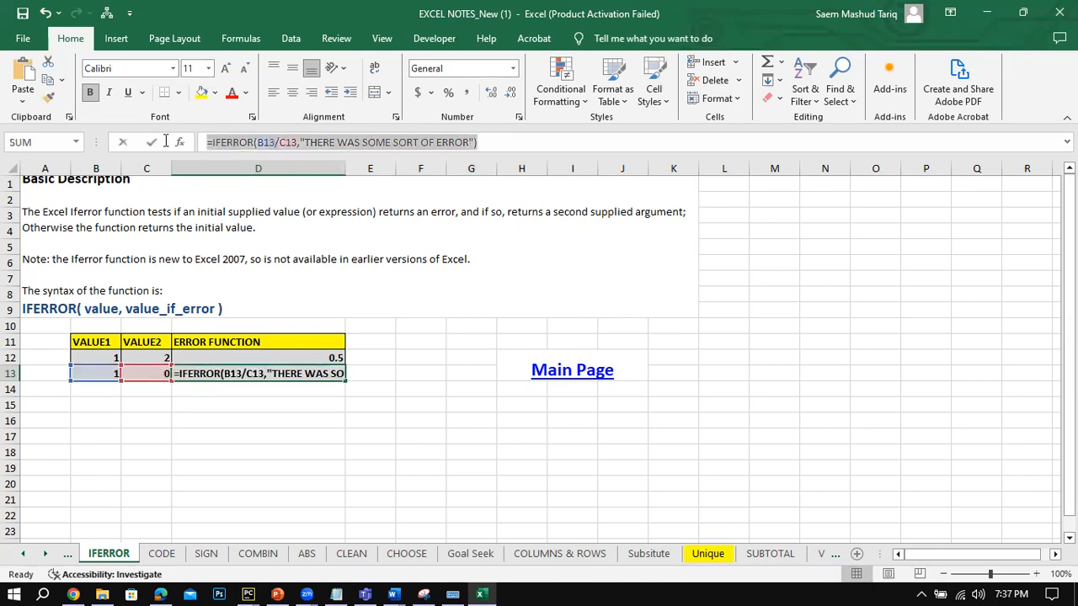
{"action": "left_click", "coordinate": [150, 142]}
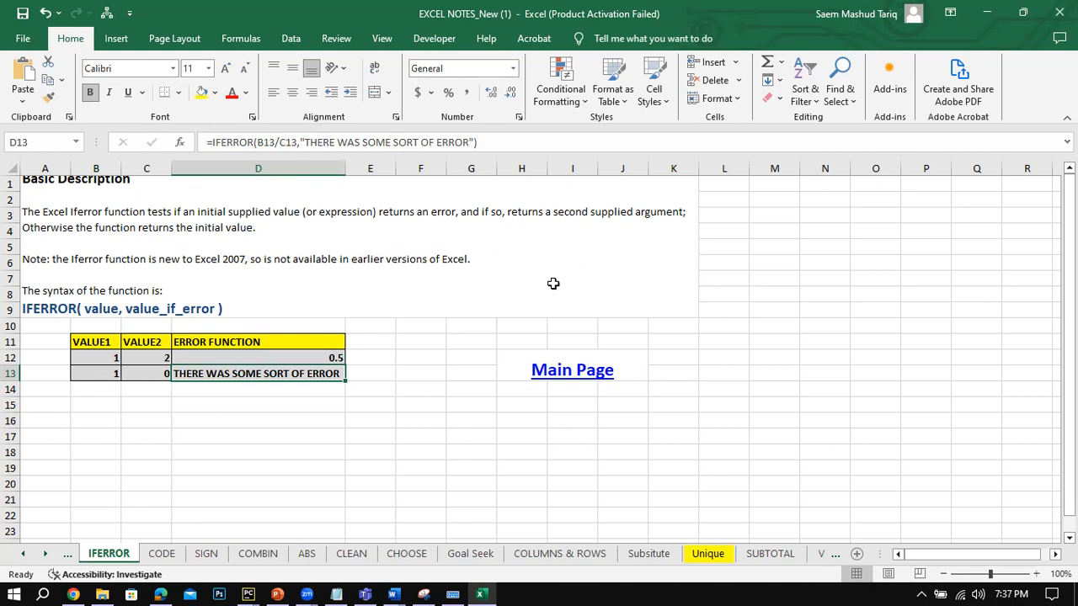
Step: Return to the Main Page and open the Time Function example from the AICT / IT functions
{"action": "left_click", "coordinate": [569, 371]}
{"action": "left_click", "coordinate": [569, 370]}
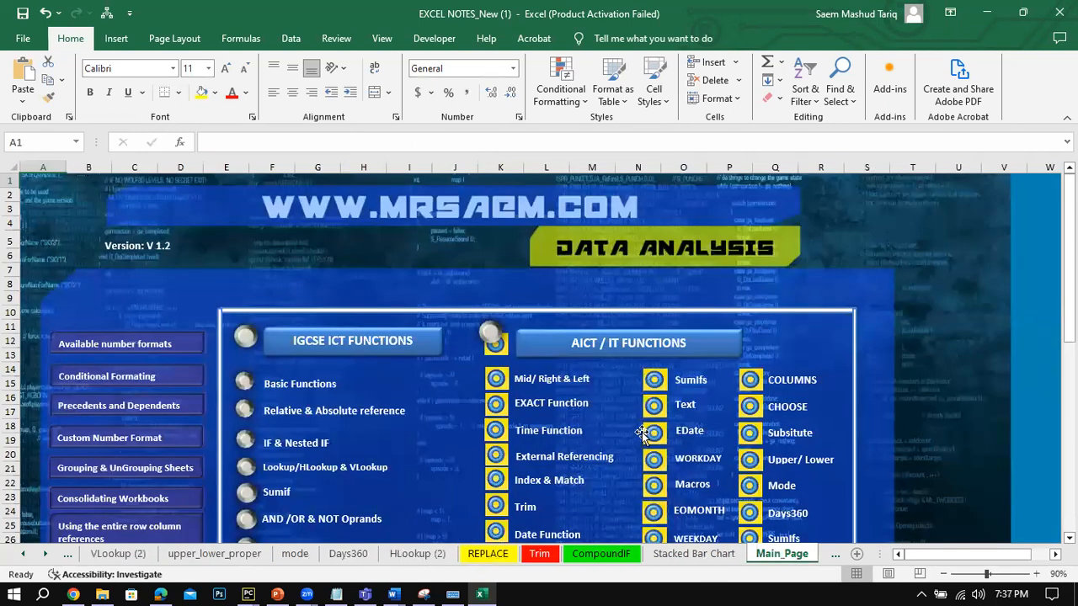
{"action": "scroll", "coordinate": [641, 432], "scroll_direction": "down", "scroll_amount": 2}
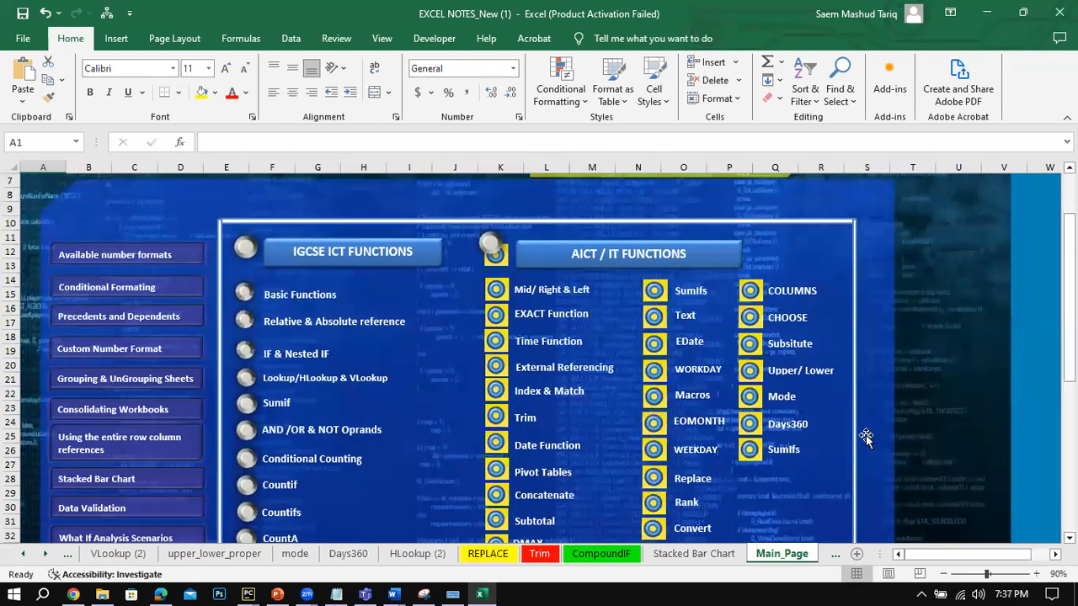
{"action": "left_click", "coordinate": [539, 344]}
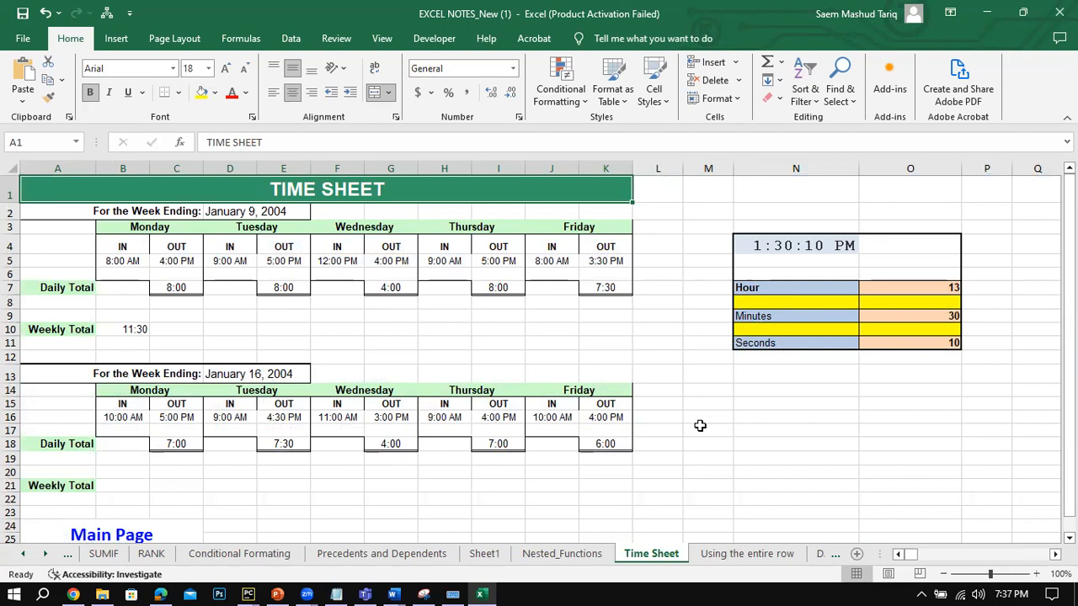
Step: Enter =NOW() in F25 below the time sheet and widen column F to fit the date and time
{"action": "scroll", "coordinate": [699, 426], "scroll_direction": "down", "scroll_amount": 3}
{"action": "left_click", "coordinate": [337, 392]}
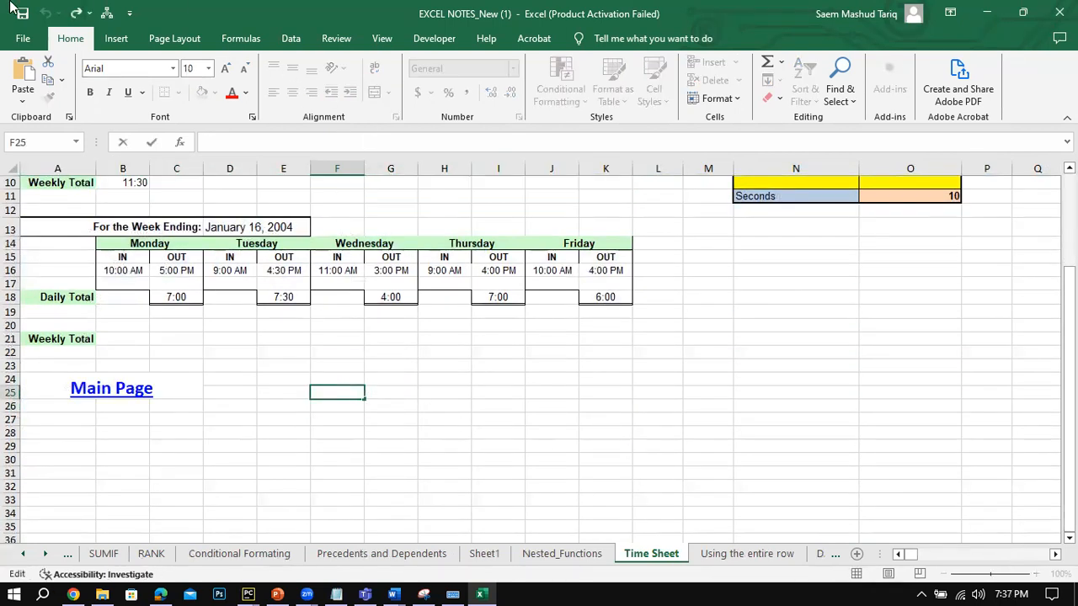
{"action": "type", "text": "=now"}
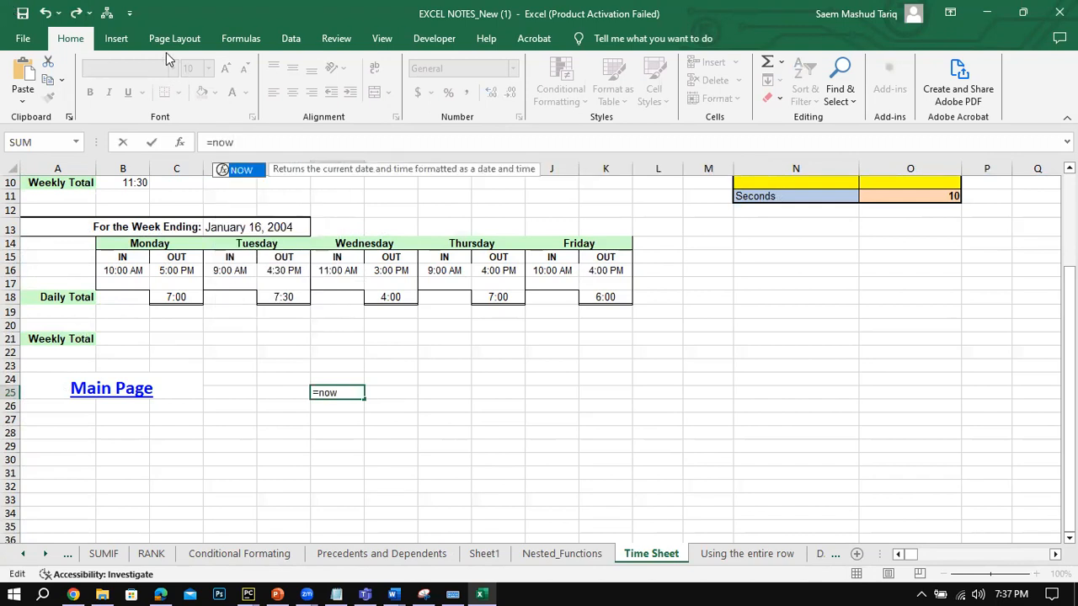
{"action": "double_click", "coordinate": [234, 170]}
{"action": "left_click", "coordinate": [151, 142]}
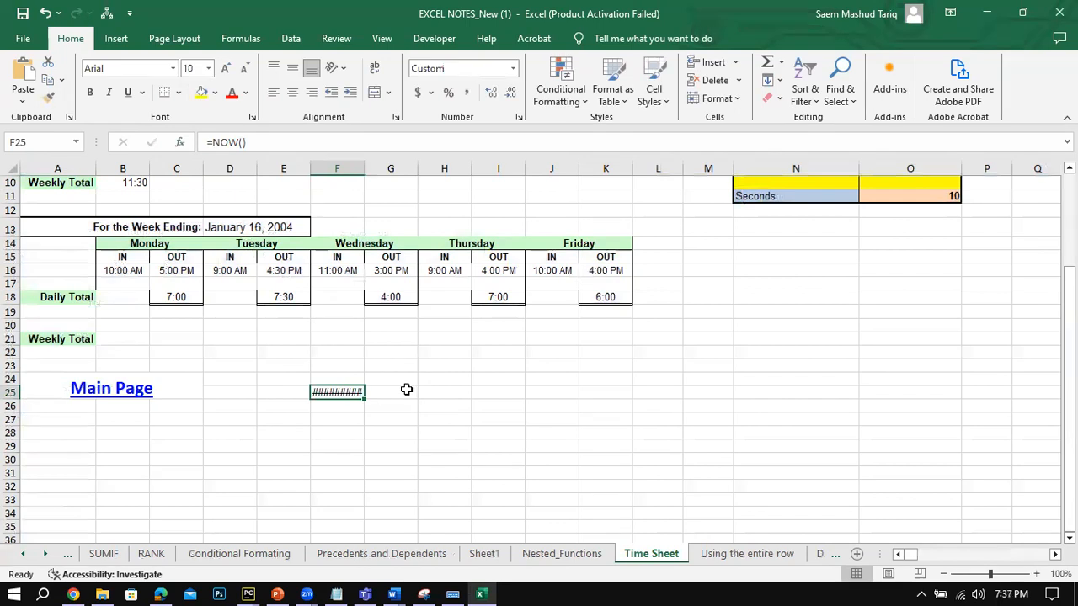
{"action": "double_click", "coordinate": [365, 168]}
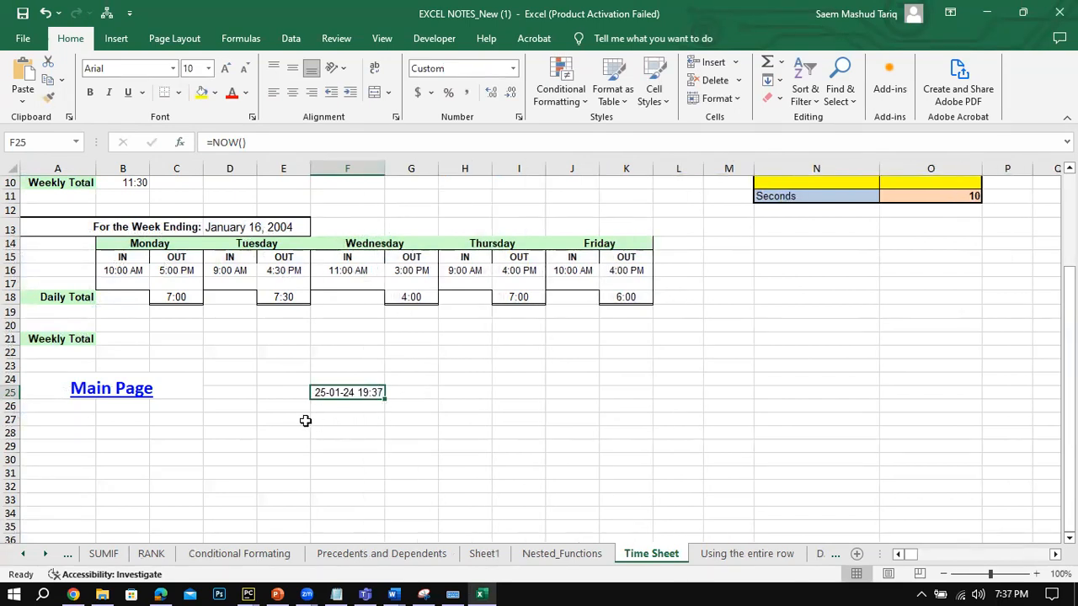
Step: Label F27 "day" and extract the day from F25 in G27 with the DAY function
{"action": "left_click", "coordinate": [344, 420]}
{"action": "left_click", "coordinate": [305, 140]}
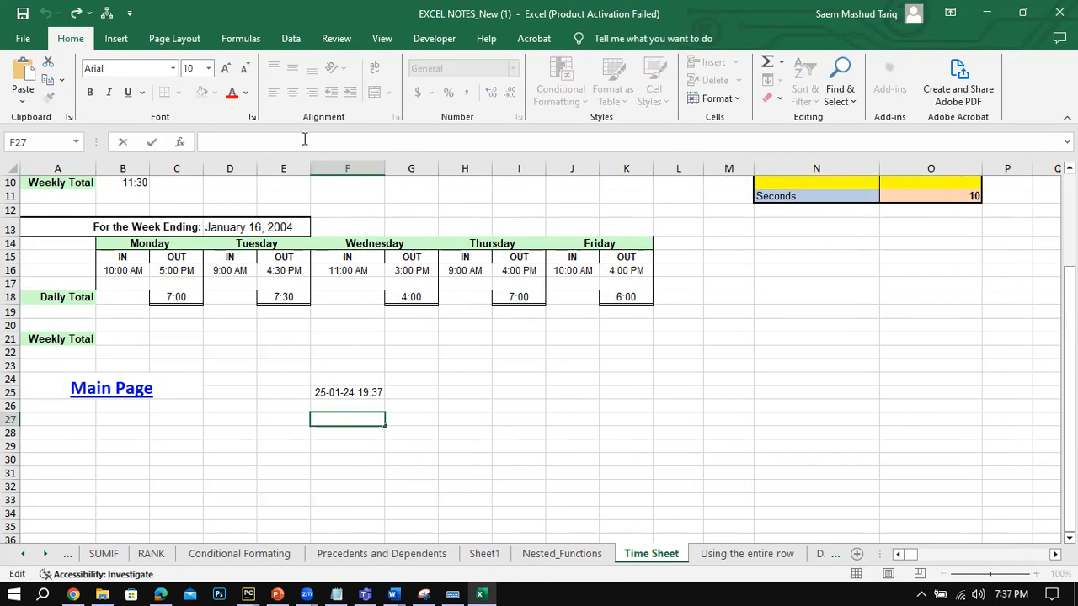
{"action": "type", "text": "day"}
{"action": "left_click", "coordinate": [393, 422]}
{"action": "left_click", "coordinate": [227, 144]}
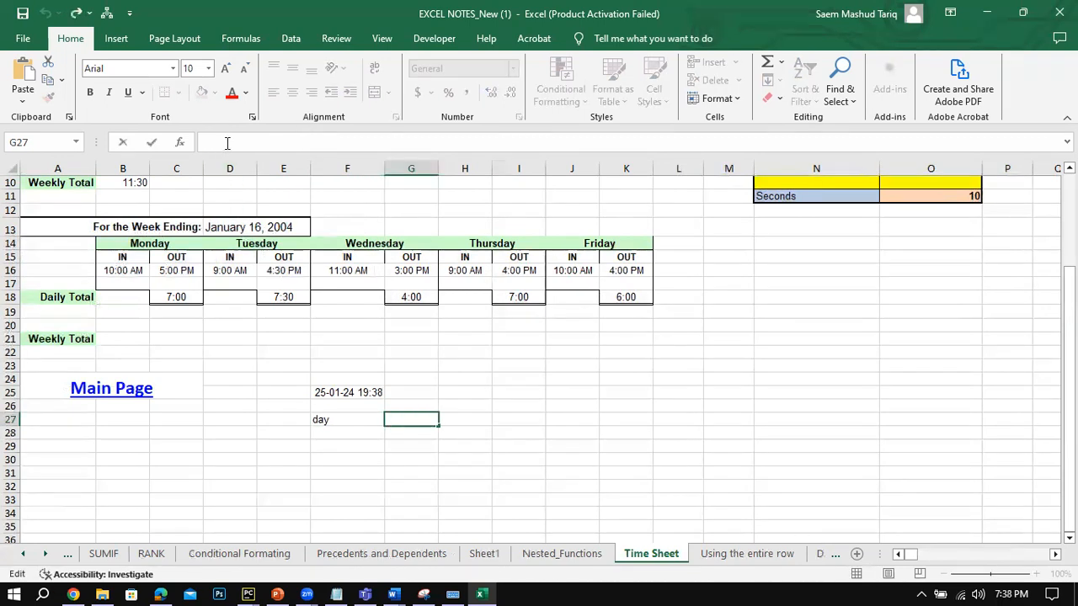
{"action": "type", "text": "=da"}
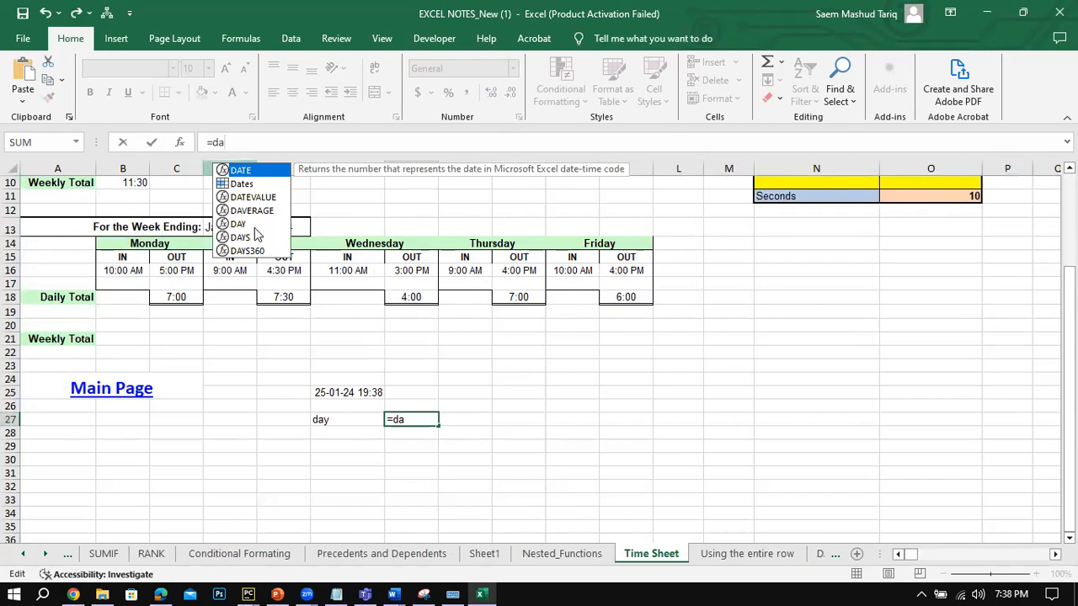
{"action": "double_click", "coordinate": [253, 225]}
{"action": "left_click", "coordinate": [371, 390]}
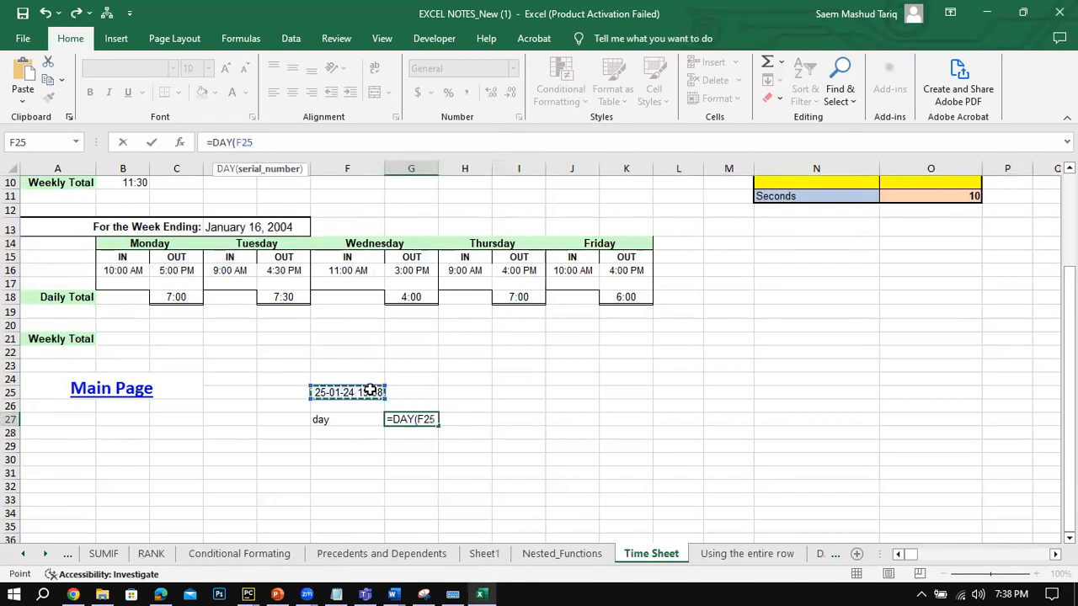
{"action": "key", "text": "Return"}
{"action": "left_click", "coordinate": [389, 421]}
Step: Label F28 "month" and extract the month from F25 in G28 with the MONTH function
{"action": "left_click", "coordinate": [354, 431]}
{"action": "type", "text": "month"}
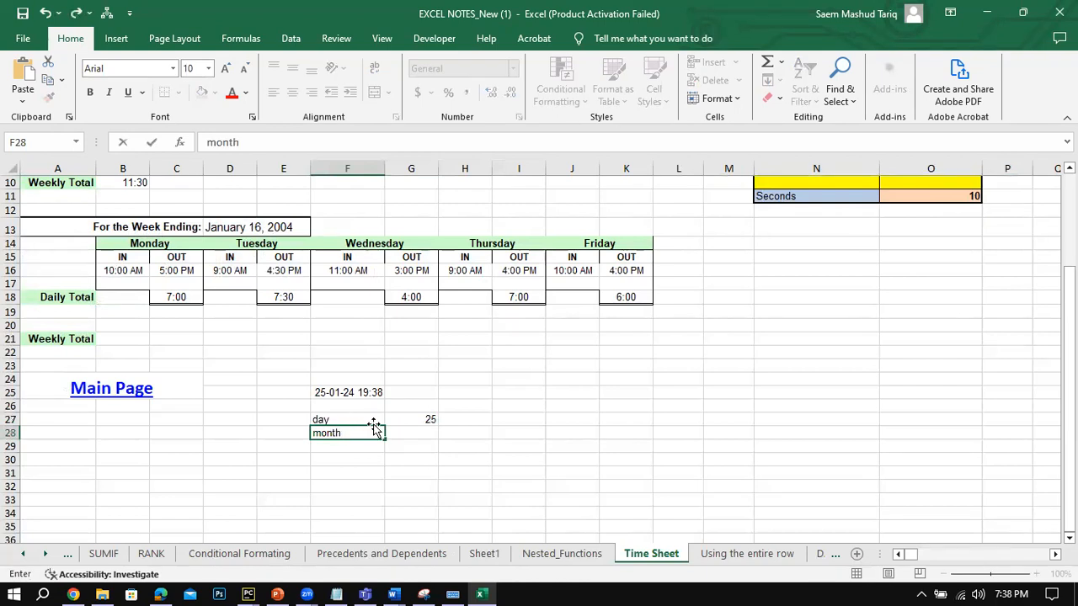
{"action": "left_click", "coordinate": [401, 437]}
{"action": "left_click", "coordinate": [262, 142]}
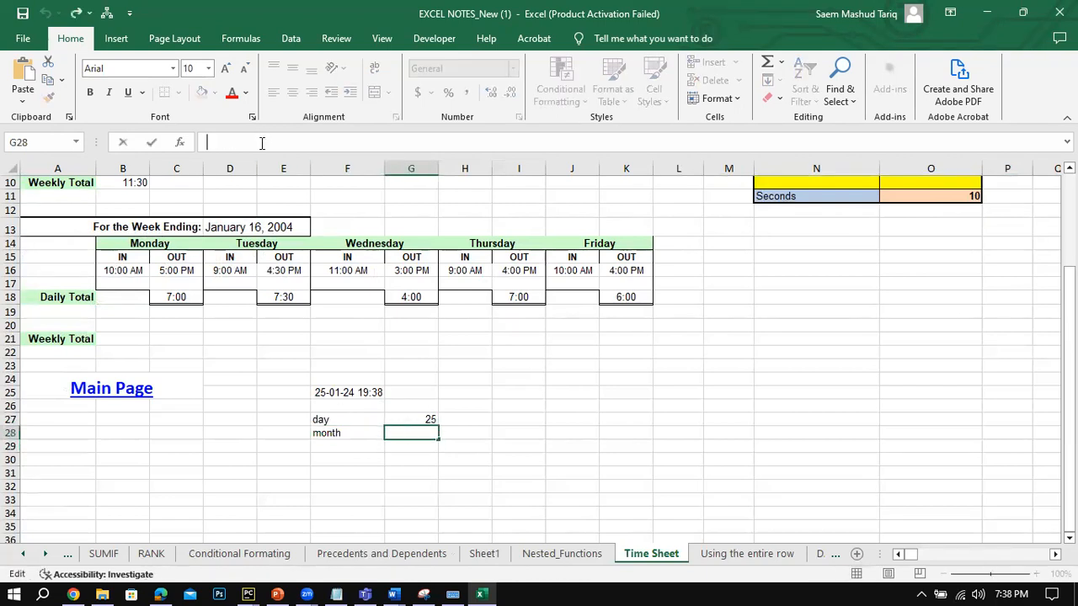
{"action": "type", "text": "=mo"}
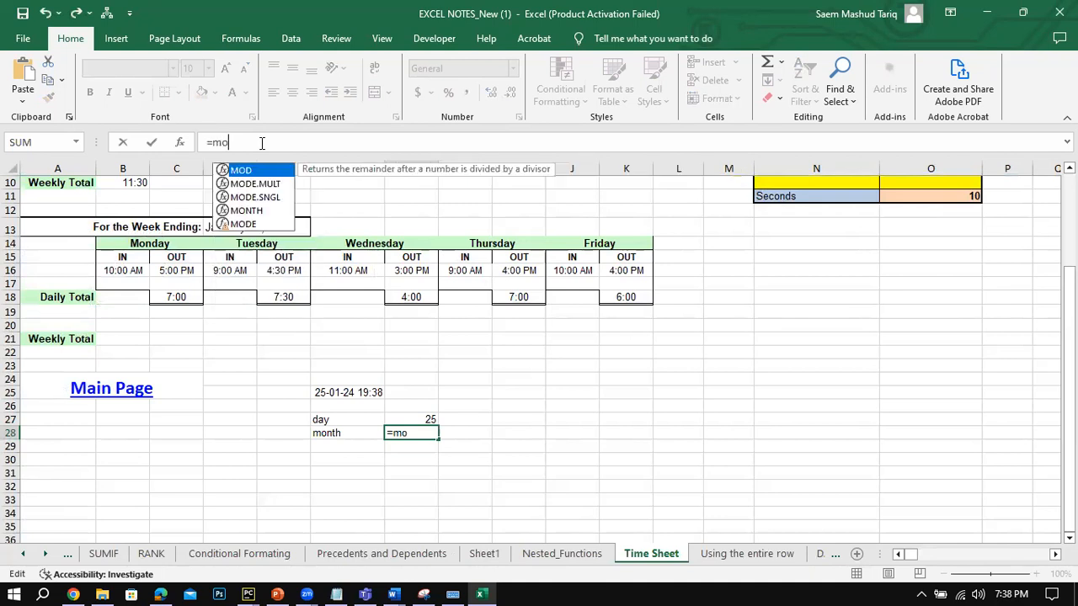
{"action": "double_click", "coordinate": [249, 210]}
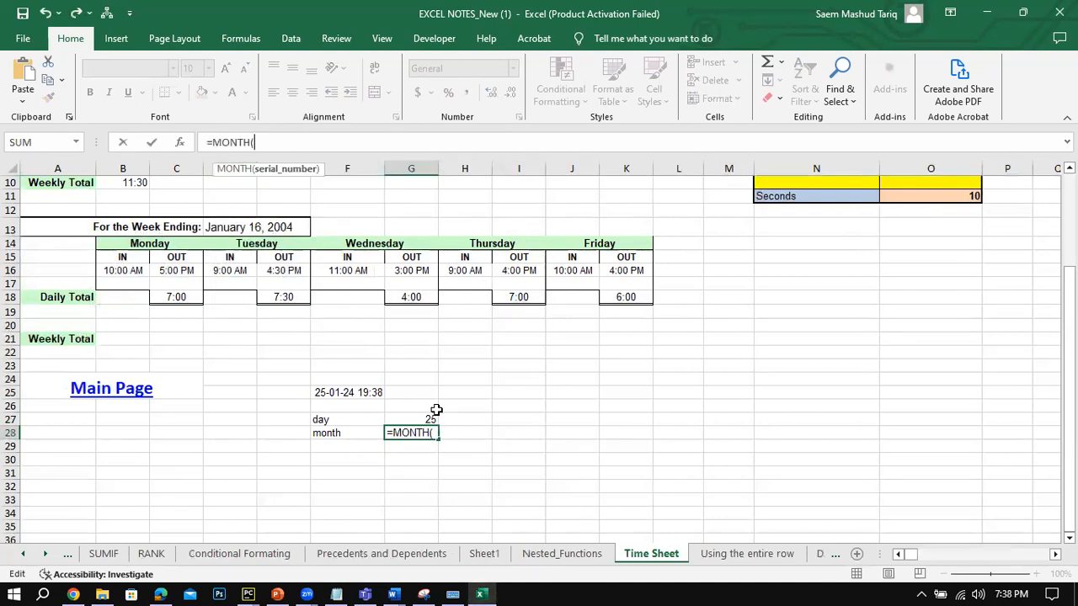
{"action": "left_click", "coordinate": [356, 390]}
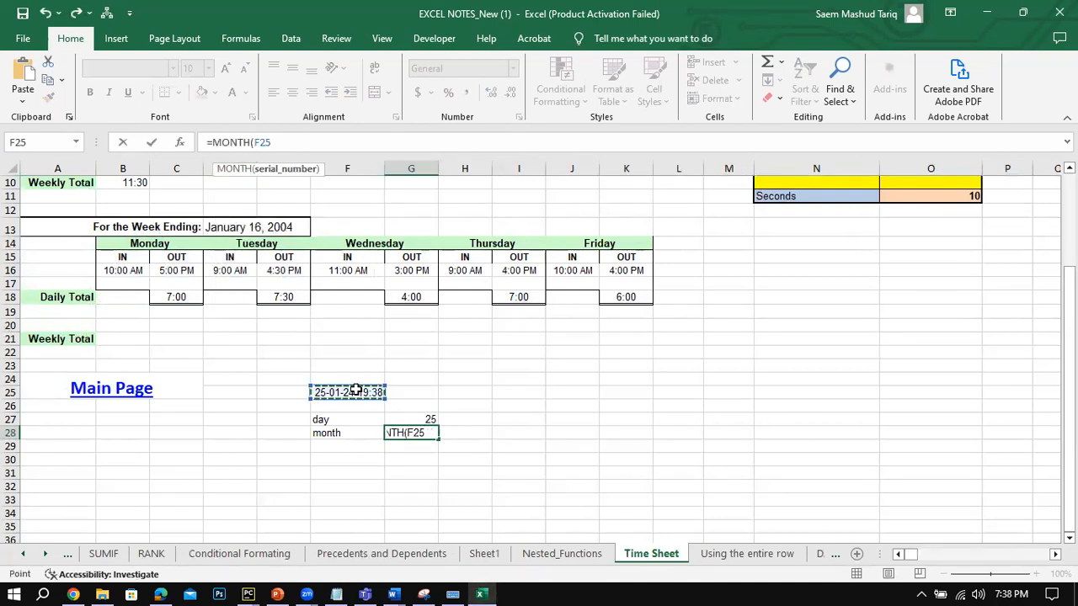
{"action": "key", "text": "Return"}
Step: Label F29 "year" and extract the year from F25 in G29 with =YEAR(F25)
{"action": "left_click", "coordinate": [359, 445]}
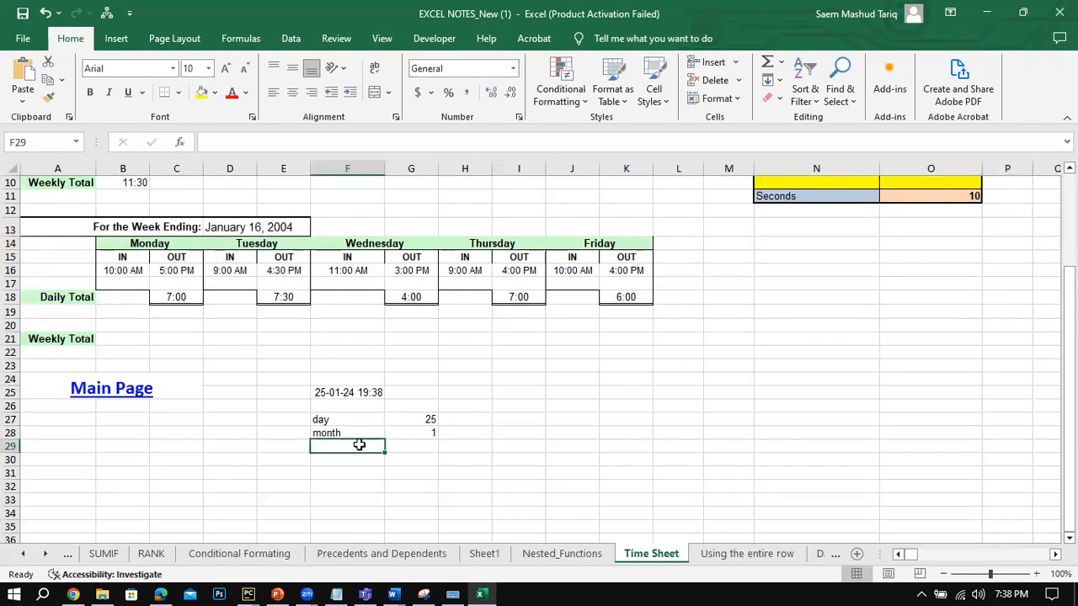
{"action": "type", "text": "yar"}
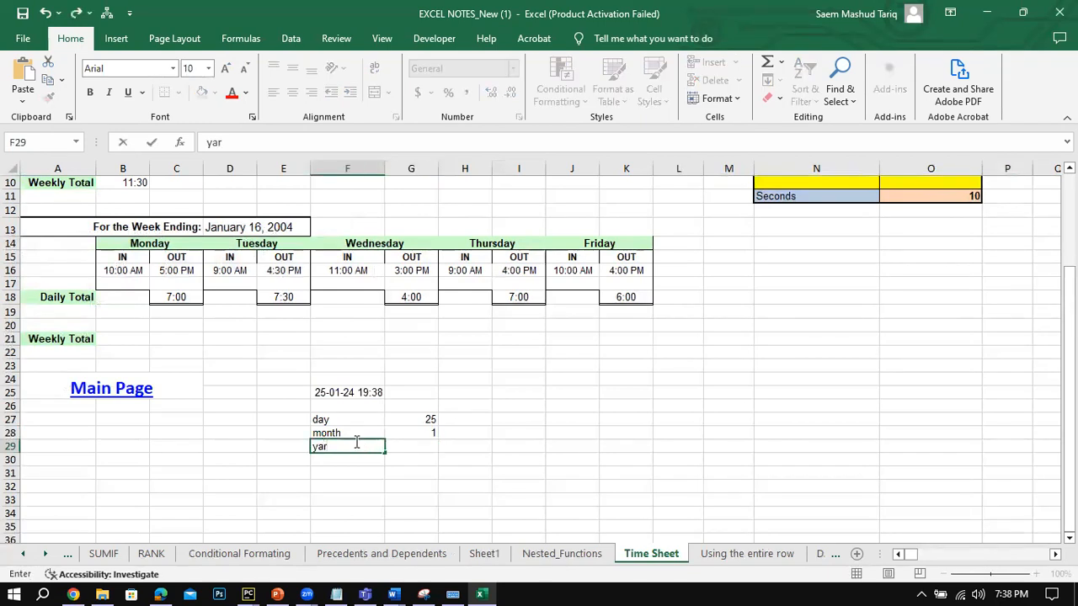
{"action": "type", "text": "ear"}
{"action": "left_click", "coordinate": [418, 449]}
{"action": "left_click", "coordinate": [241, 145]}
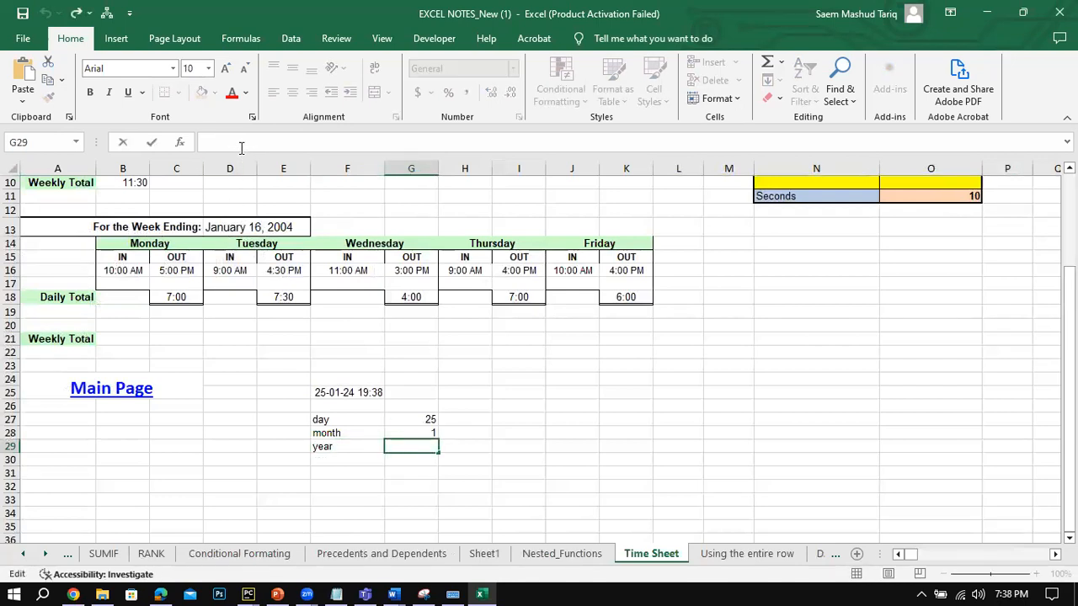
{"action": "type", "text": "=ye"}
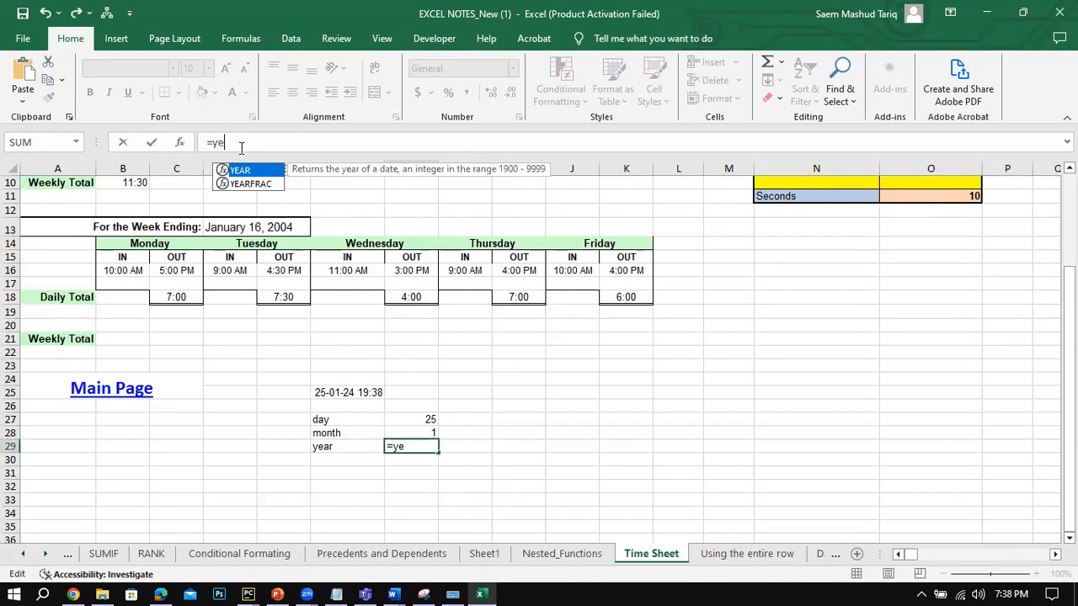
{"action": "double_click", "coordinate": [240, 170]}
{"action": "left_click", "coordinate": [366, 393]}
{"action": "left_click", "coordinate": [151, 142]}
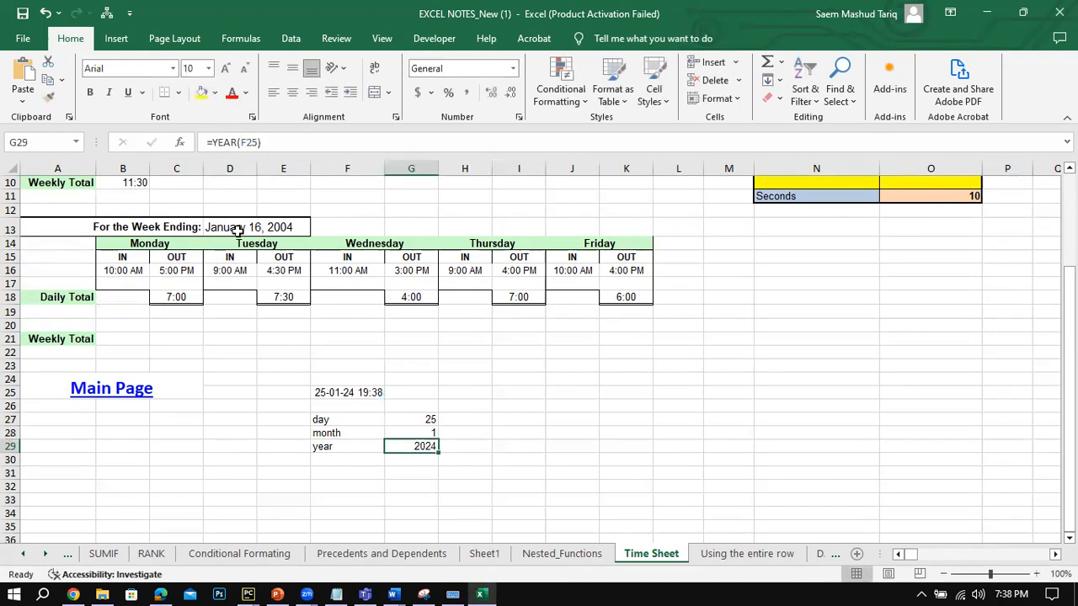
Step: Review the day, month and year formulas in G27 to G29 one after another
{"action": "left_click", "coordinate": [411, 418]}
{"action": "left_click", "coordinate": [412, 432]}
{"action": "left_click", "coordinate": [415, 446]}
{"action": "scroll", "coordinate": [696, 470], "scroll_direction": "up", "scroll_amount": 1}
{"action": "scroll", "coordinate": [697, 470], "scroll_direction": "down", "scroll_amount": 1}
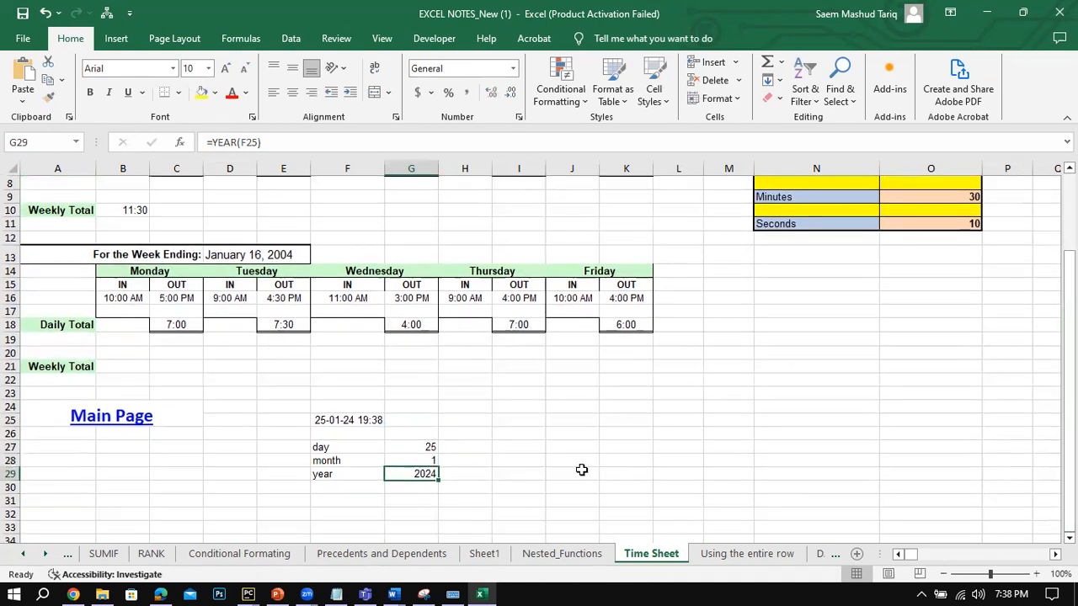
{"action": "left_click", "coordinate": [427, 448]}
{"action": "left_click", "coordinate": [417, 462]}
{"action": "left_click", "coordinate": [419, 474]}
Step: Examine the HOUR, MINUTE and SECOND formulas in O7, O9 and O11 together with their source time in N4
{"action": "scroll", "coordinate": [955, 300], "scroll_direction": "up", "scroll_amount": 2}
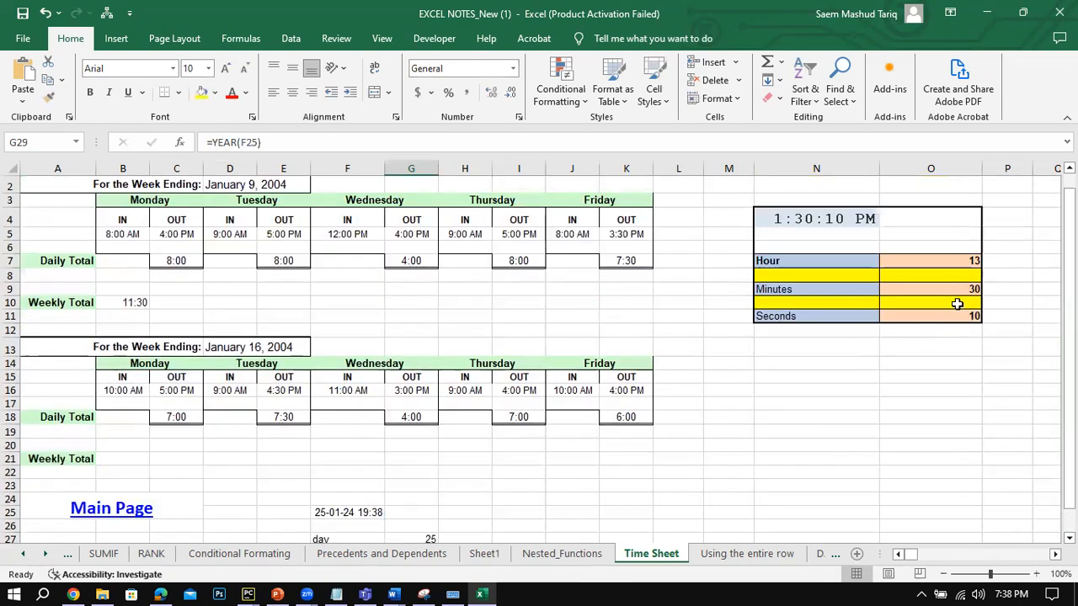
{"action": "left_click", "coordinate": [955, 260]}
{"action": "left_click", "coordinate": [827, 218]}
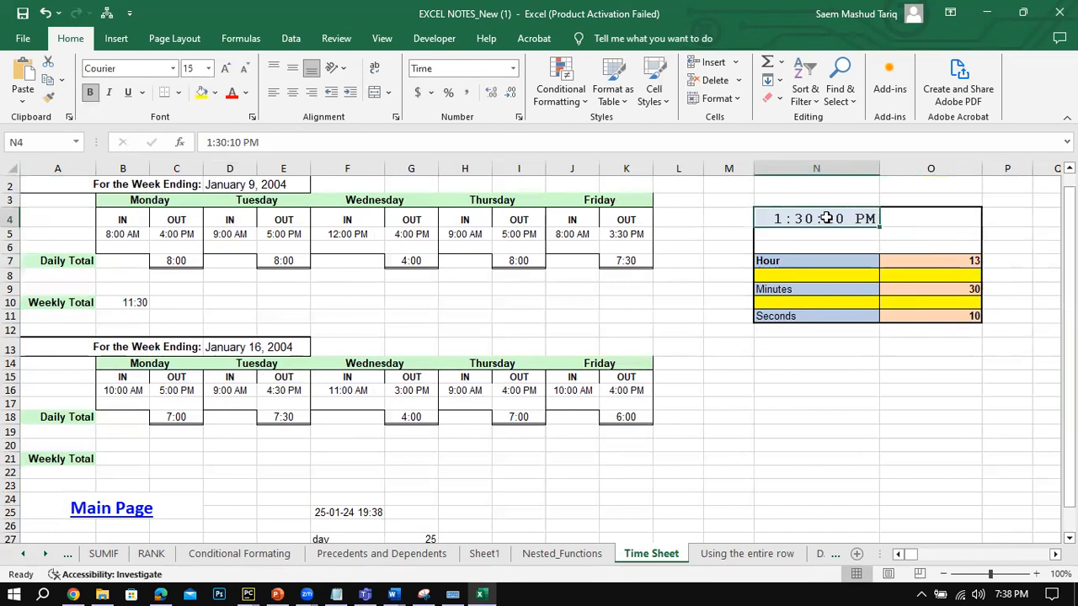
{"action": "left_click", "coordinate": [933, 263]}
{"action": "left_click", "coordinate": [930, 289]}
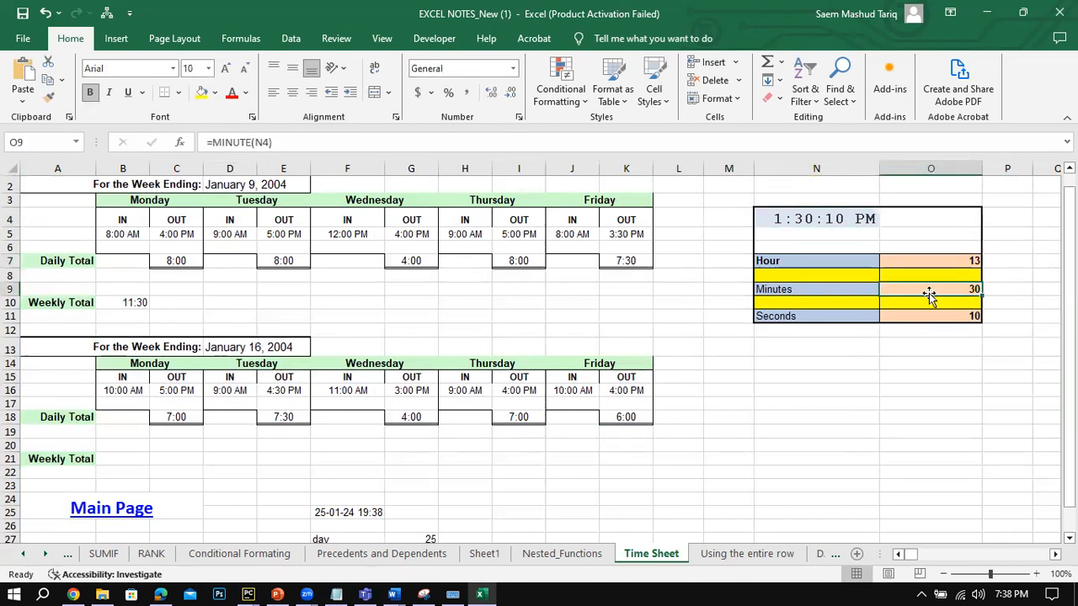
{"action": "left_click", "coordinate": [923, 315]}
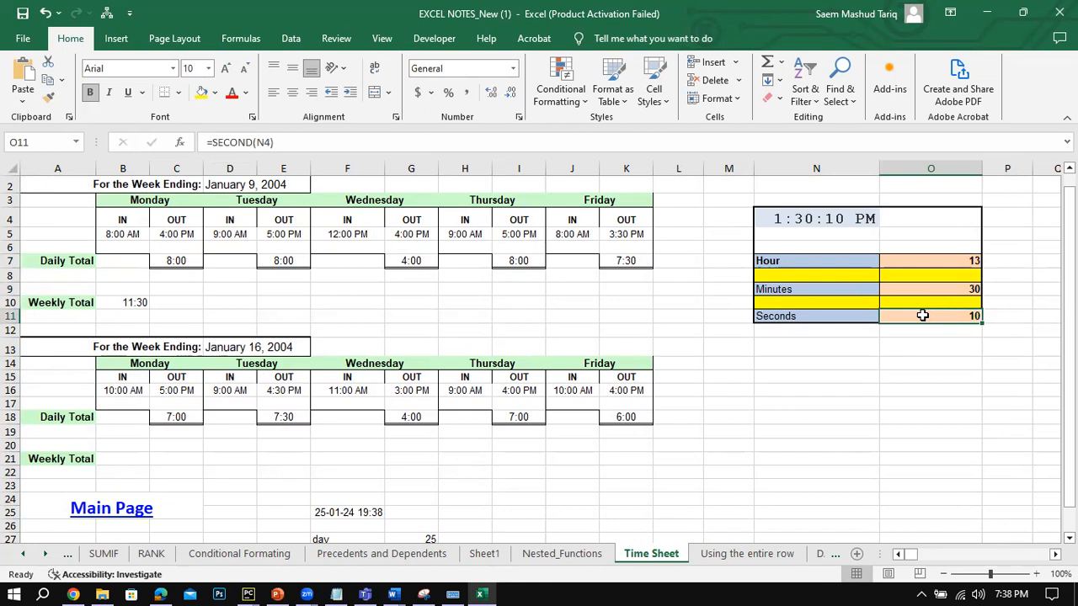
{"action": "left_click", "coordinate": [902, 289]}
{"action": "left_click", "coordinate": [909, 261]}
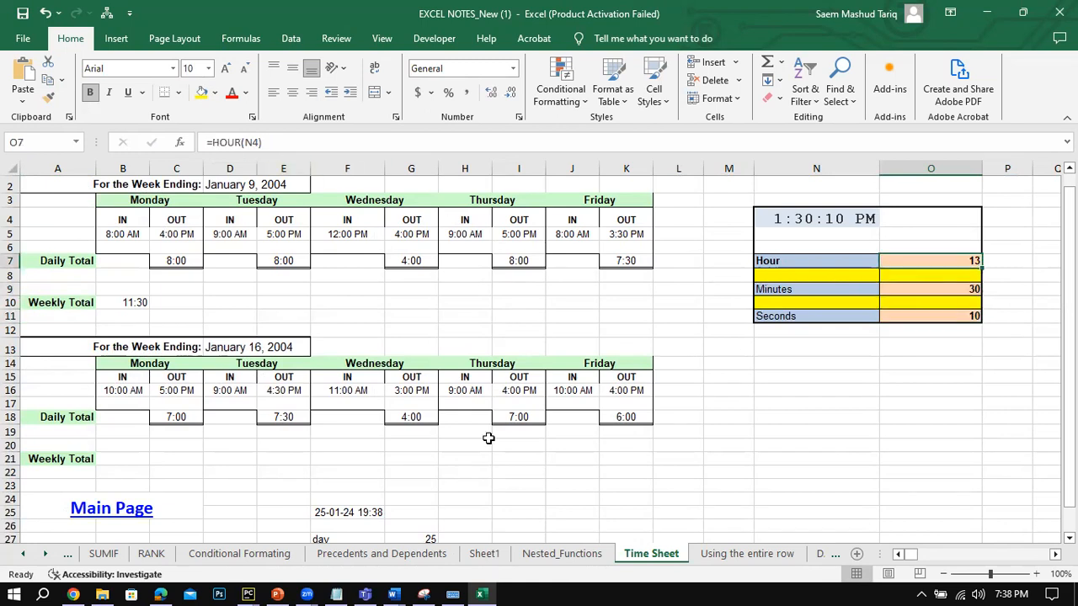
Step: Recheck the day, month and year formulas in G27 to G29 and the NOW formula in F25
{"action": "scroll", "coordinate": [404, 485], "scroll_direction": "down", "scroll_amount": 2}
{"action": "left_click", "coordinate": [411, 448]}
{"action": "left_click", "coordinate": [409, 461]}
{"action": "left_click", "coordinate": [409, 470]}
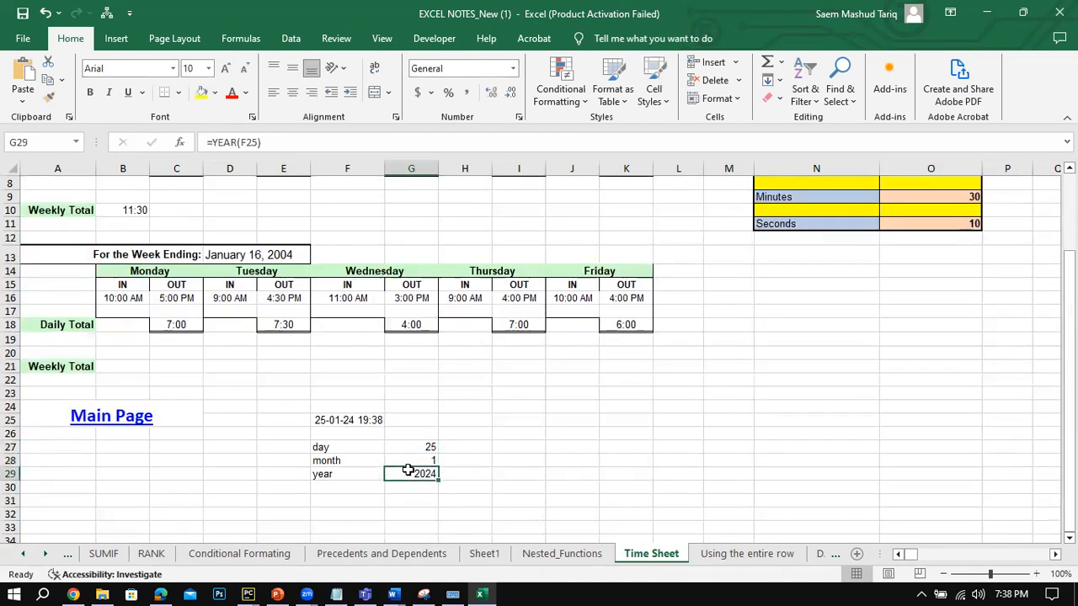
{"action": "left_click", "coordinate": [410, 448]}
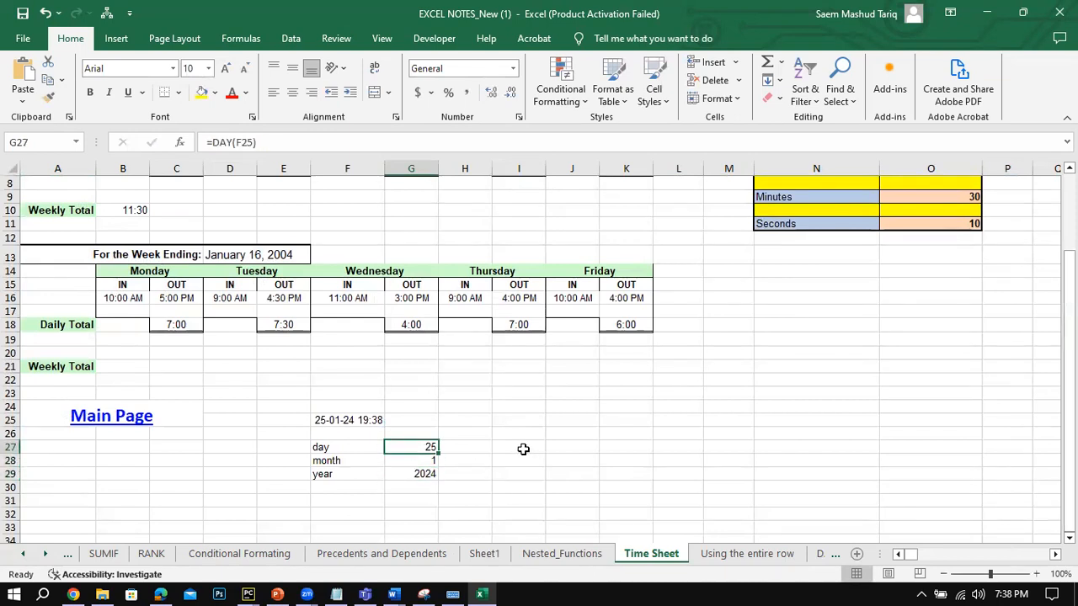
{"action": "left_click", "coordinate": [361, 419]}
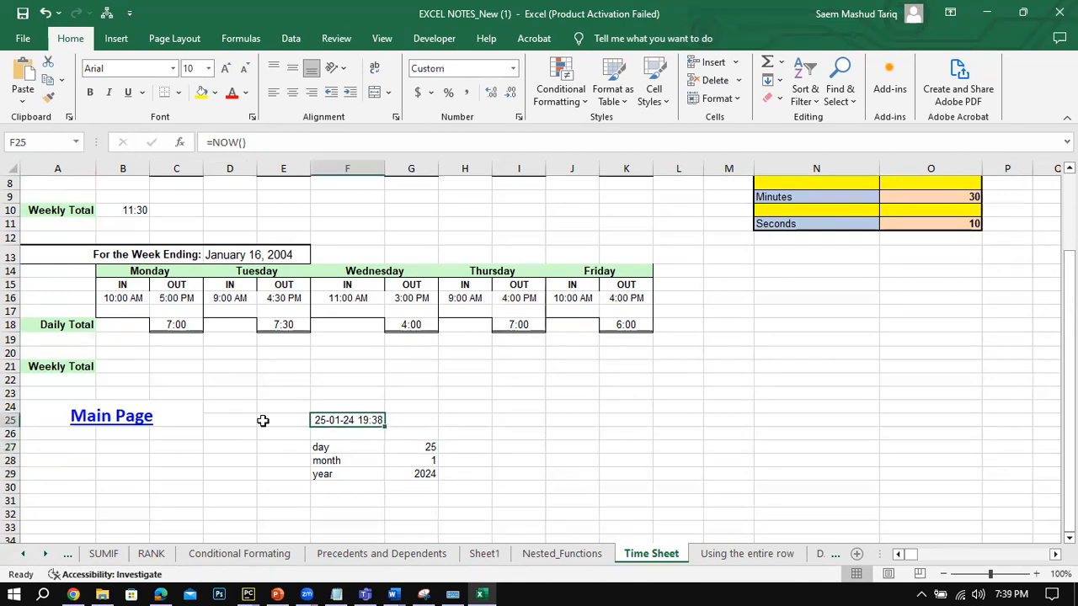
Step: Enter a date of birth in I25 as the start date for an age calculation
{"action": "left_click", "coordinate": [263, 420]}
{"action": "left_click", "coordinate": [523, 419]}
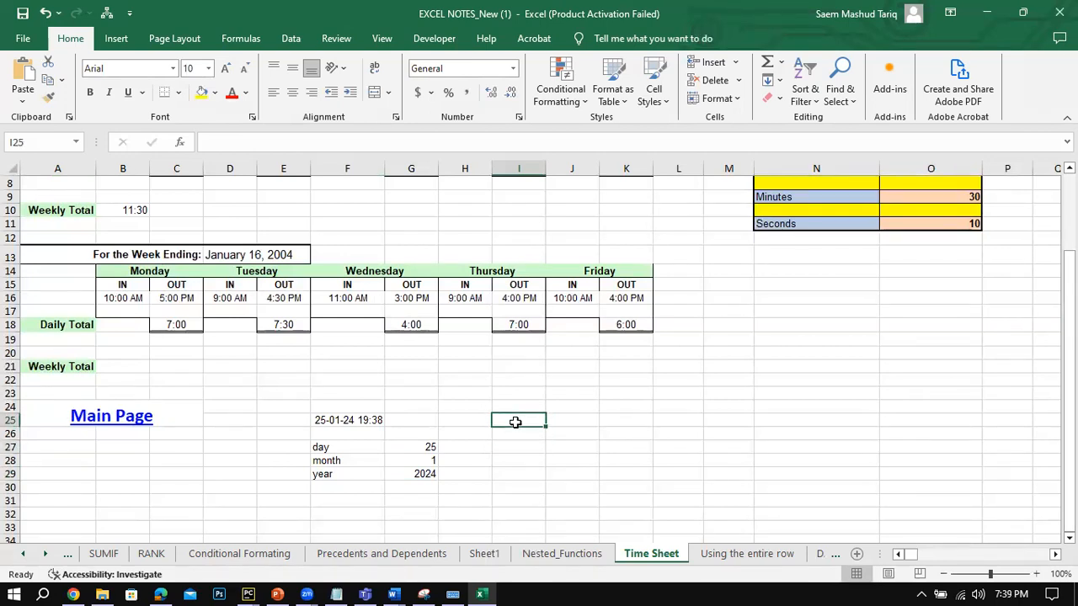
{"action": "type", "text": "2-"}
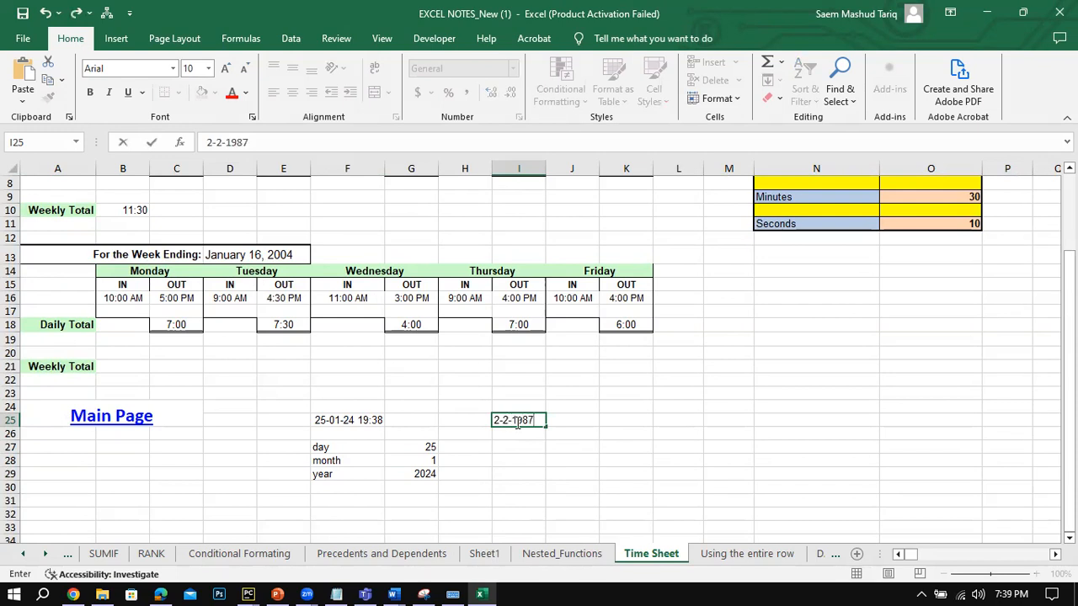
{"action": "type", "text": "2-1987"}
{"action": "left_click", "coordinate": [498, 452]}
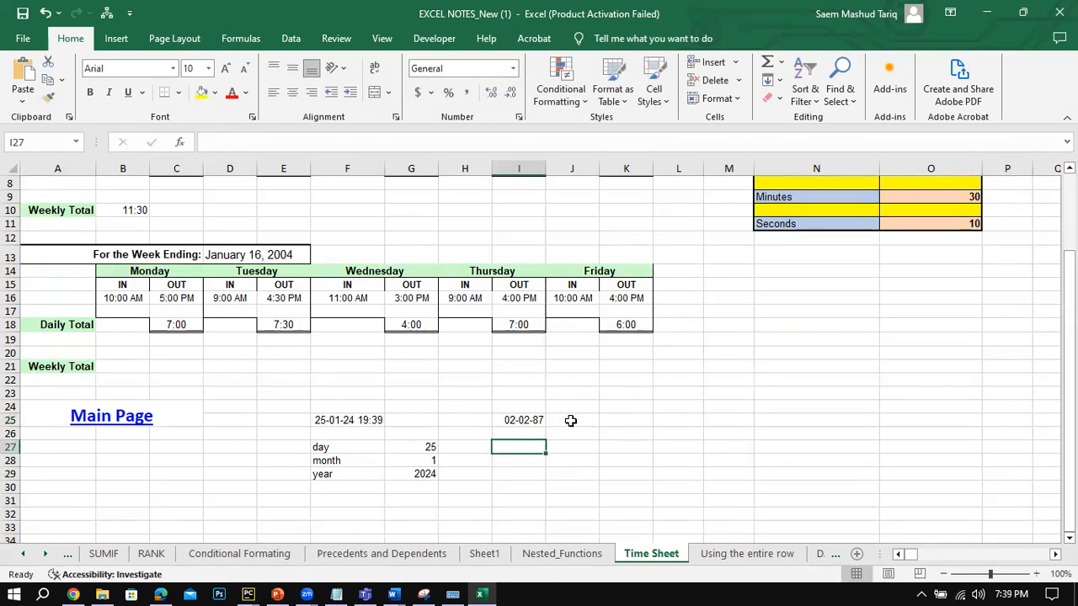
{"action": "left_click", "coordinate": [570, 420]}
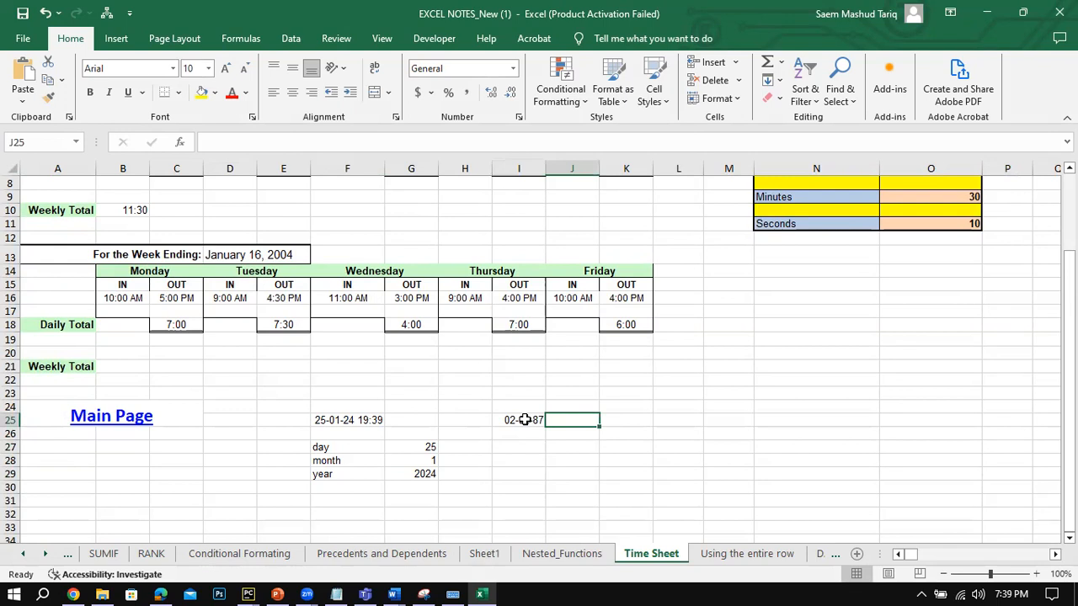
{"action": "left_click", "coordinate": [525, 419]}
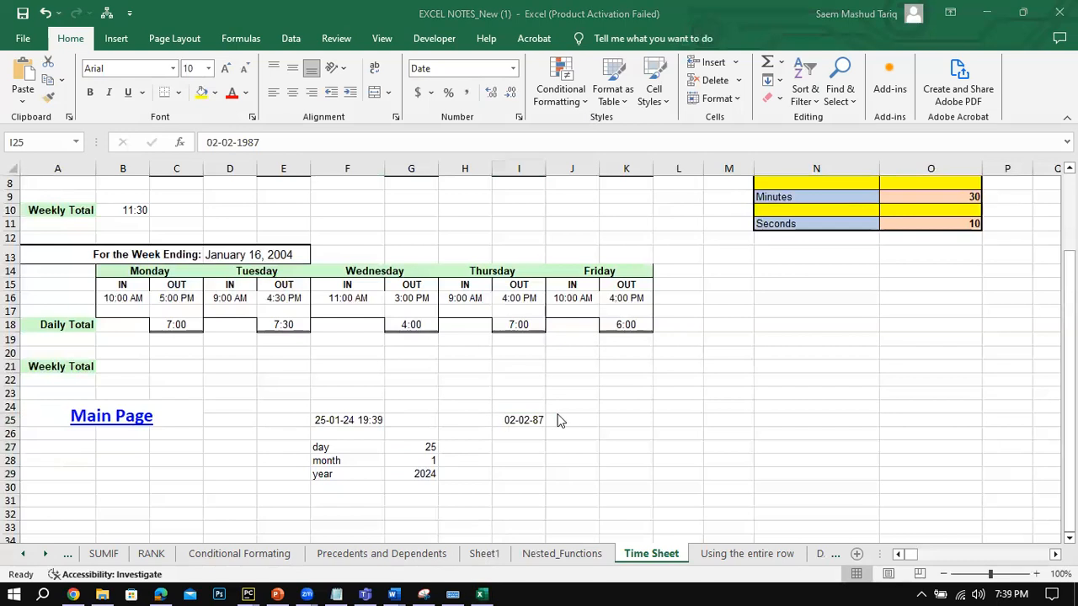
Step: Enter =NOW() in J25 and widen column J enough to show the full date and time
{"action": "left_click", "coordinate": [559, 420]}
{"action": "left_click", "coordinate": [319, 143]}
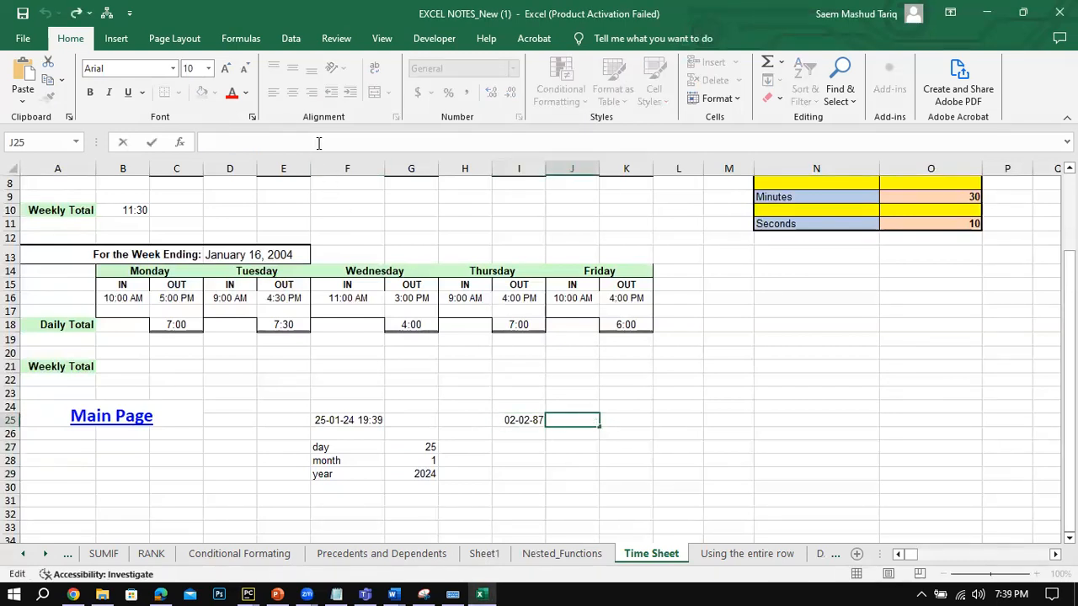
{"action": "type", "text": "=no"}
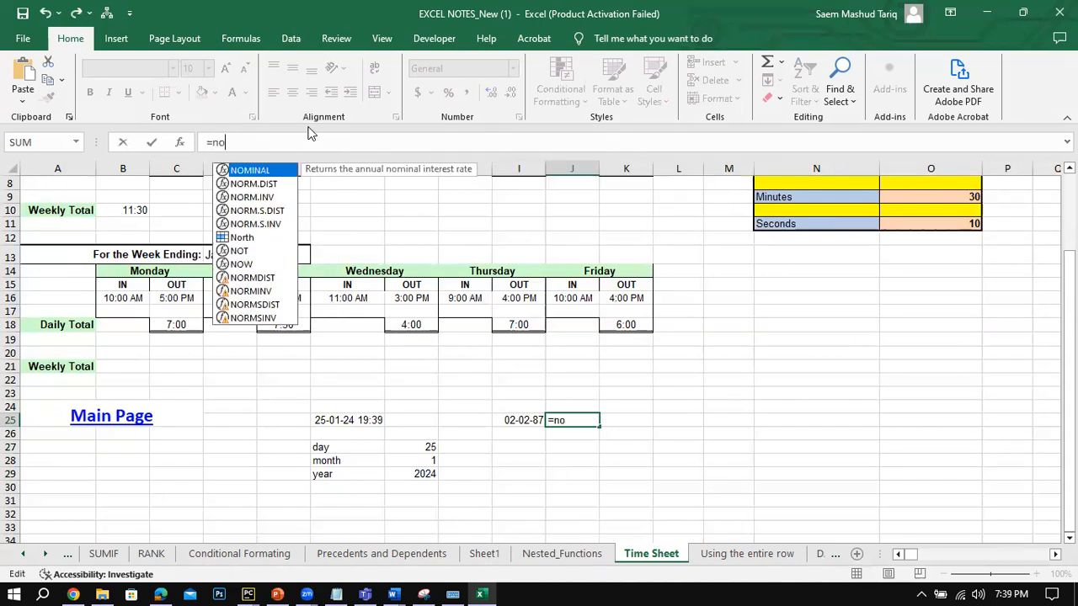
{"action": "type", "text": "w"}
{"action": "double_click", "coordinate": [246, 170]}
{"action": "left_click", "coordinate": [254, 167]}
{"action": "key", "text": "BackSpace"}
{"action": "key", "text": "BackSpace"}
{"action": "key", "text": "BackSpace"}
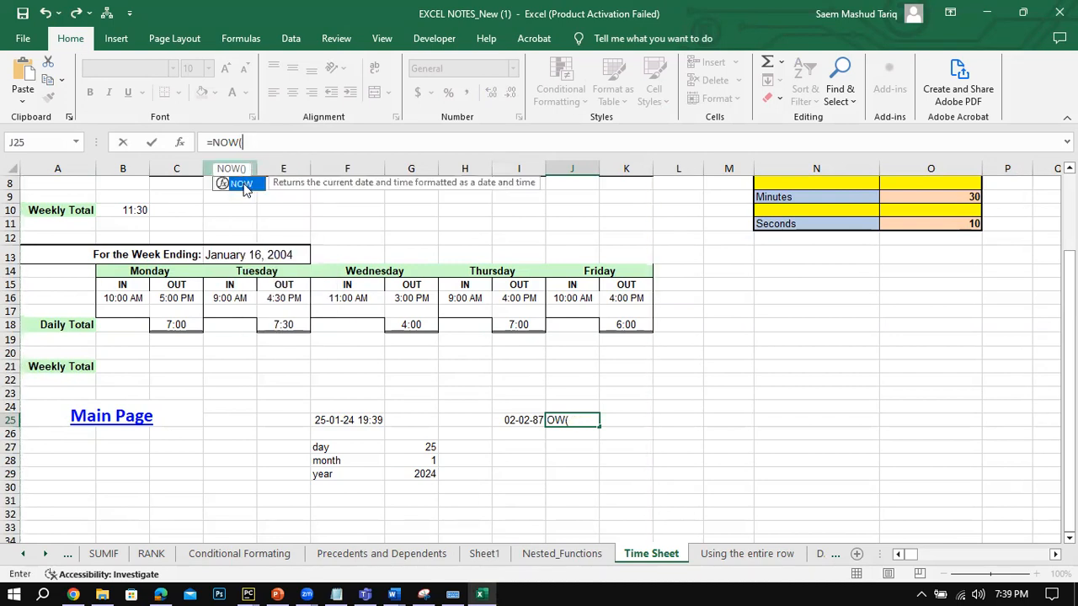
{"action": "left_click", "coordinate": [153, 143]}
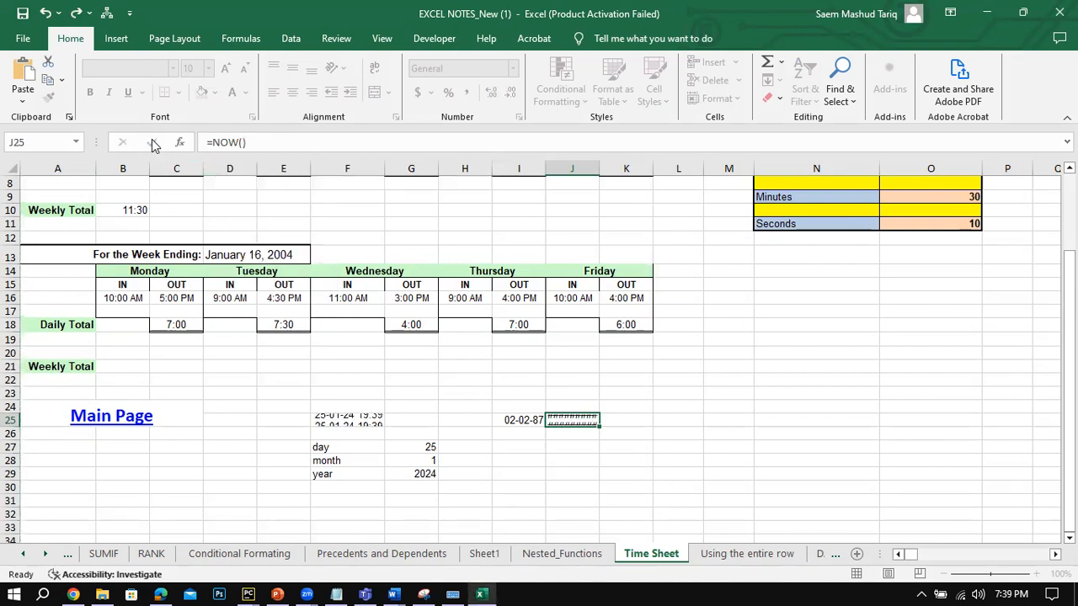
{"action": "left_click_drag", "start_coordinate": [595, 168], "coordinate": [616, 169]}
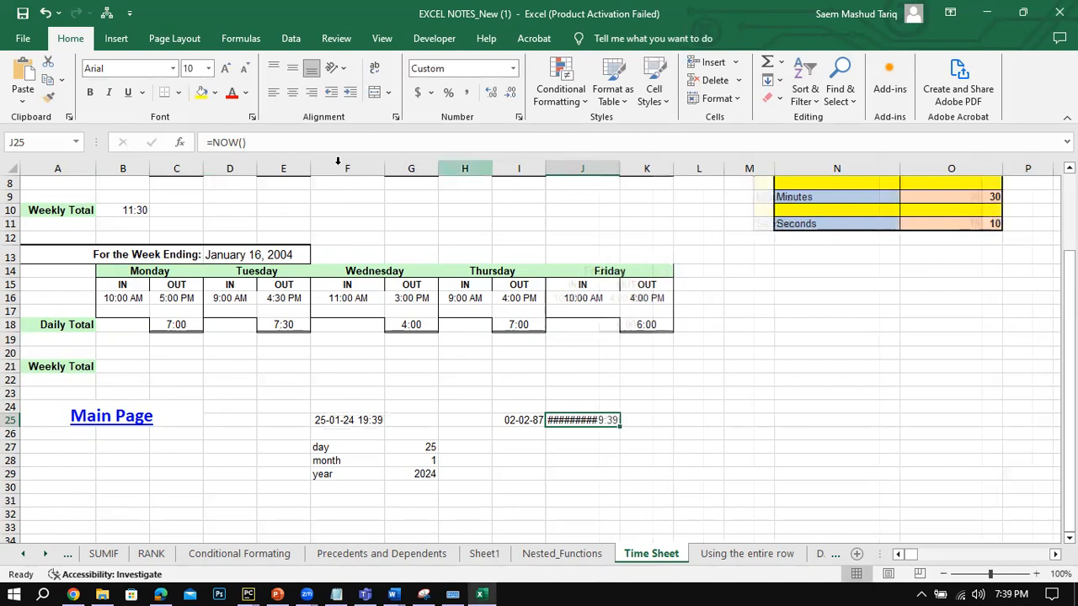
Step: Extend the J25 formula to =NOW()-I25 and format the cell as General
{"action": "left_click", "coordinate": [291, 142]}
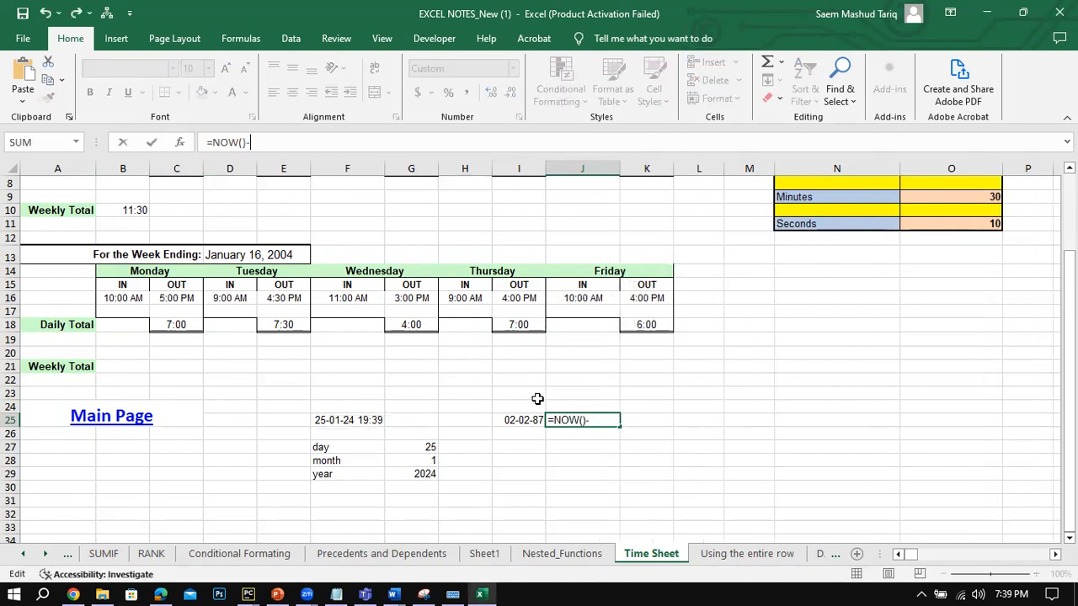
{"action": "type", "text": "-"}
{"action": "left_click", "coordinate": [520, 418]}
{"action": "left_click", "coordinate": [152, 147]}
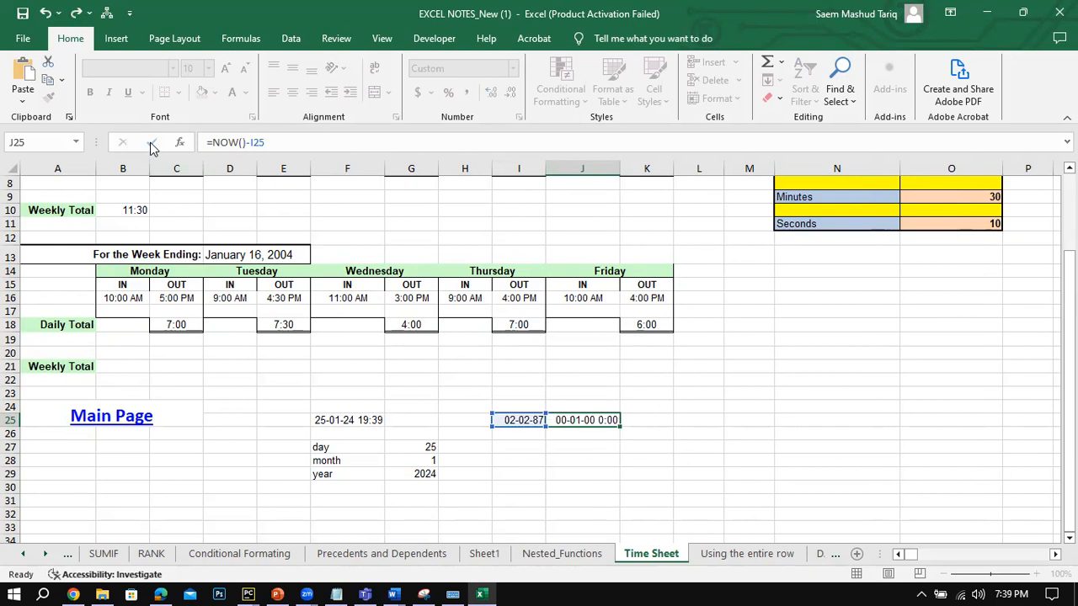
{"action": "right_click", "coordinate": [588, 421]}
{"action": "left_click", "coordinate": [646, 353]}
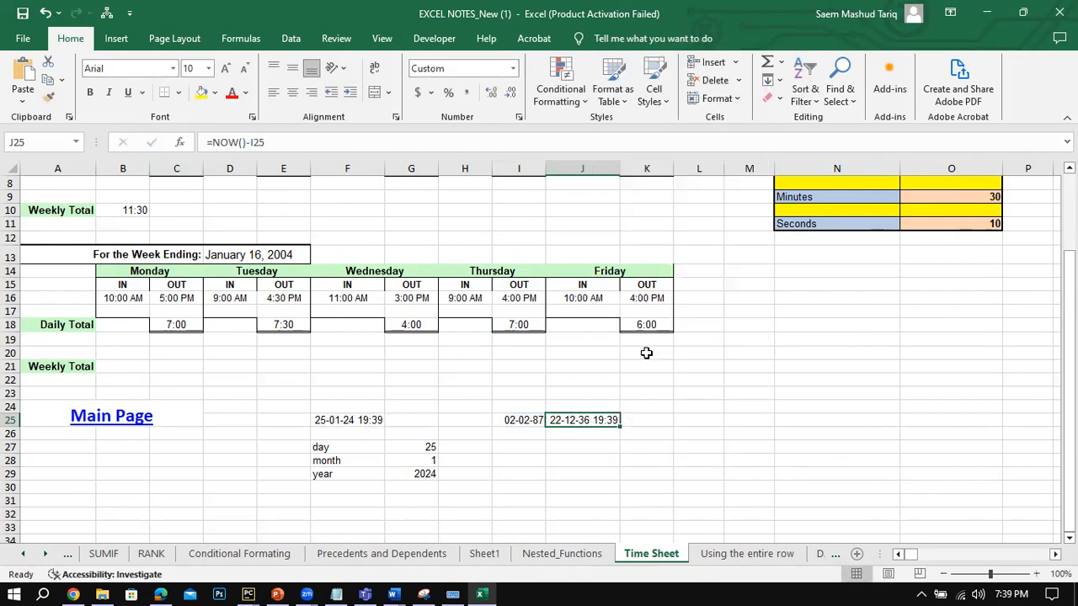
{"action": "left_click", "coordinate": [479, 224]}
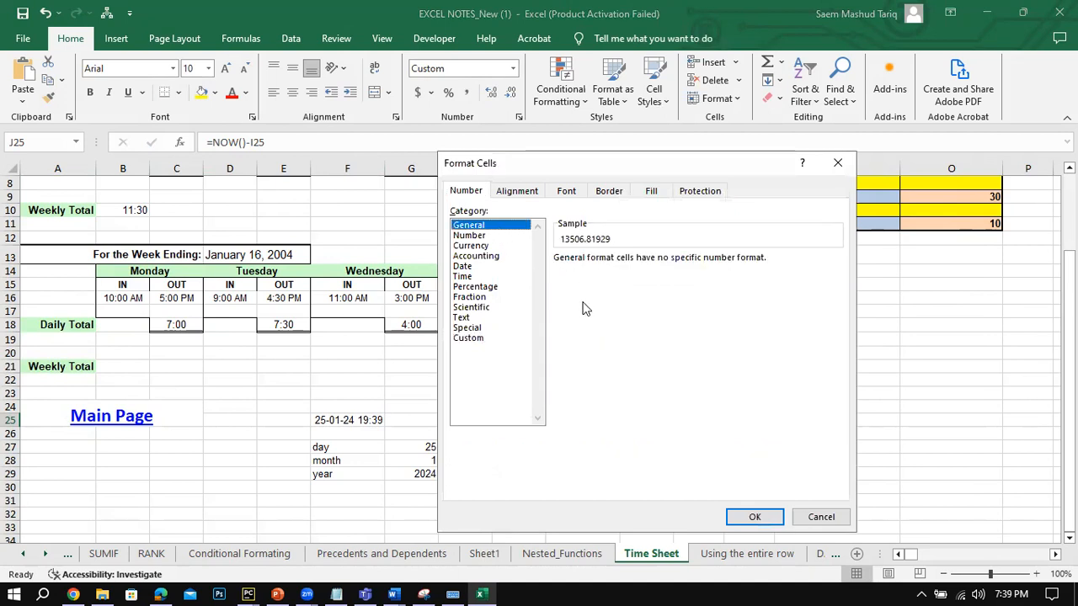
{"action": "left_click", "coordinate": [755, 517]}
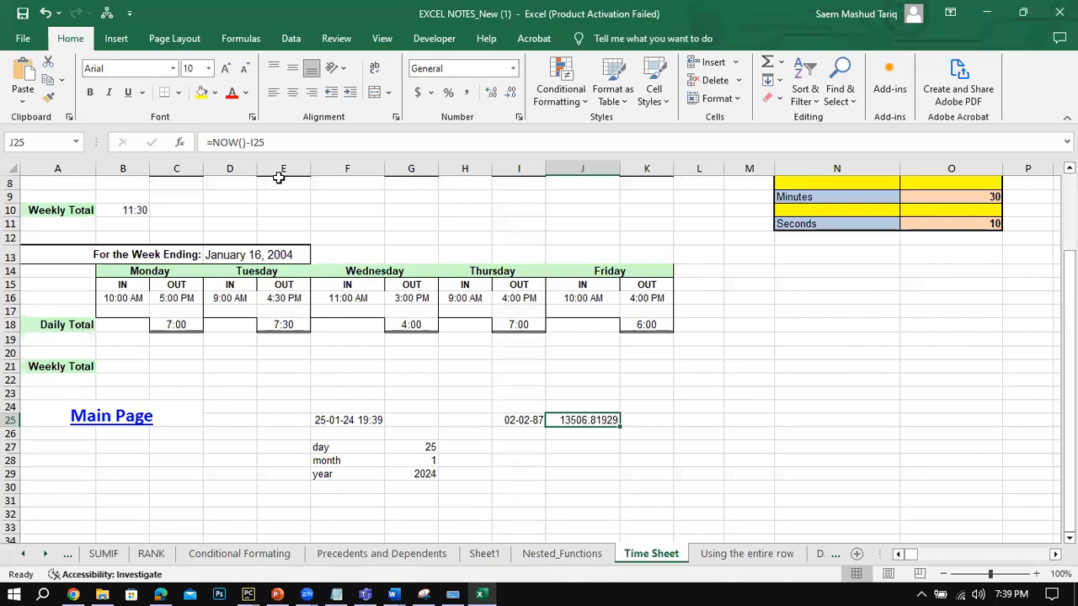
Step: Insert an opening parenthesis before NOW in the J25 formula, declining the suggested correction
{"action": "left_click", "coordinate": [215, 142]}
{"action": "left_click", "coordinate": [452, 594]}
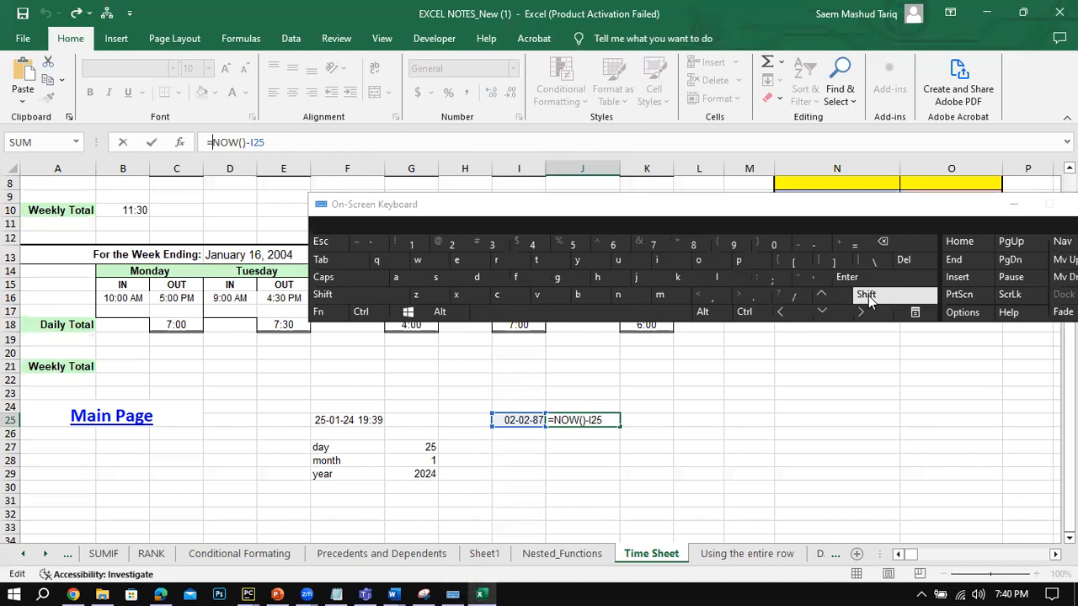
{"action": "left_click", "coordinate": [863, 295]}
{"action": "left_click", "coordinate": [733, 245]}
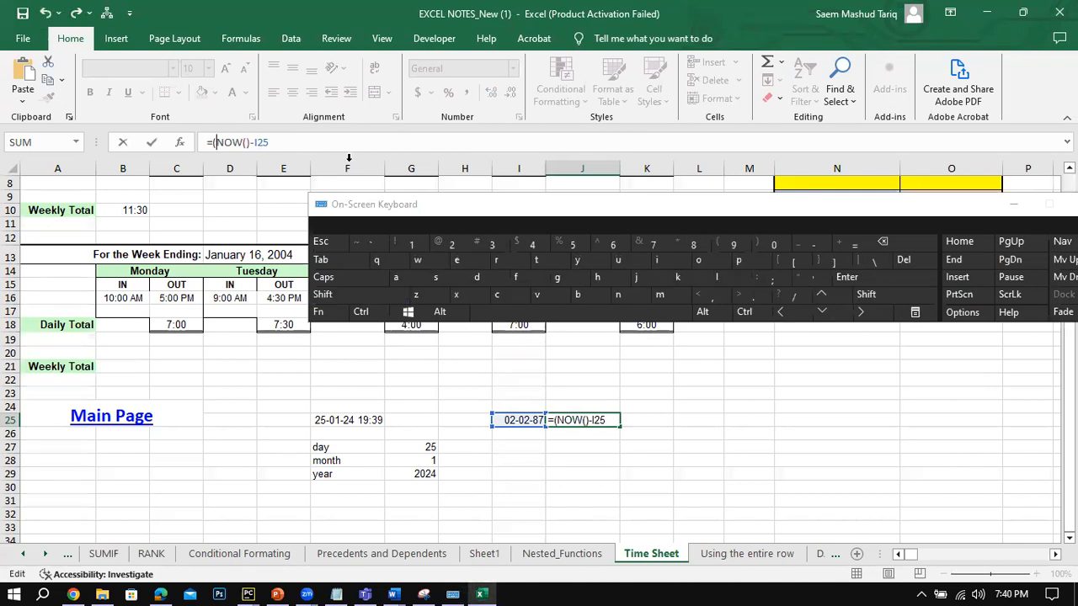
{"action": "left_click", "coordinate": [847, 277]}
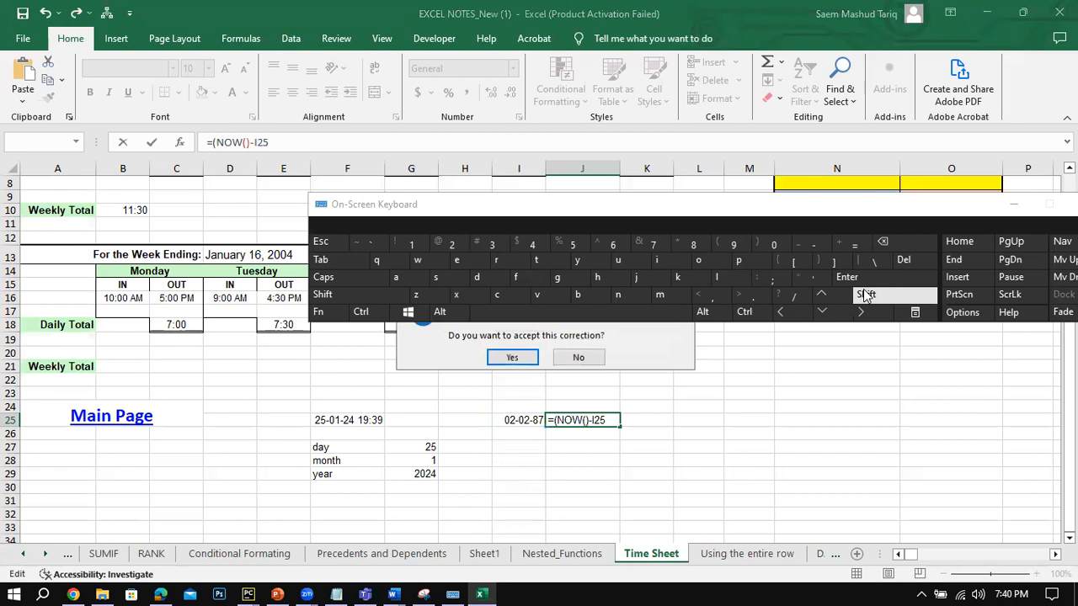
{"action": "left_click", "coordinate": [568, 358]}
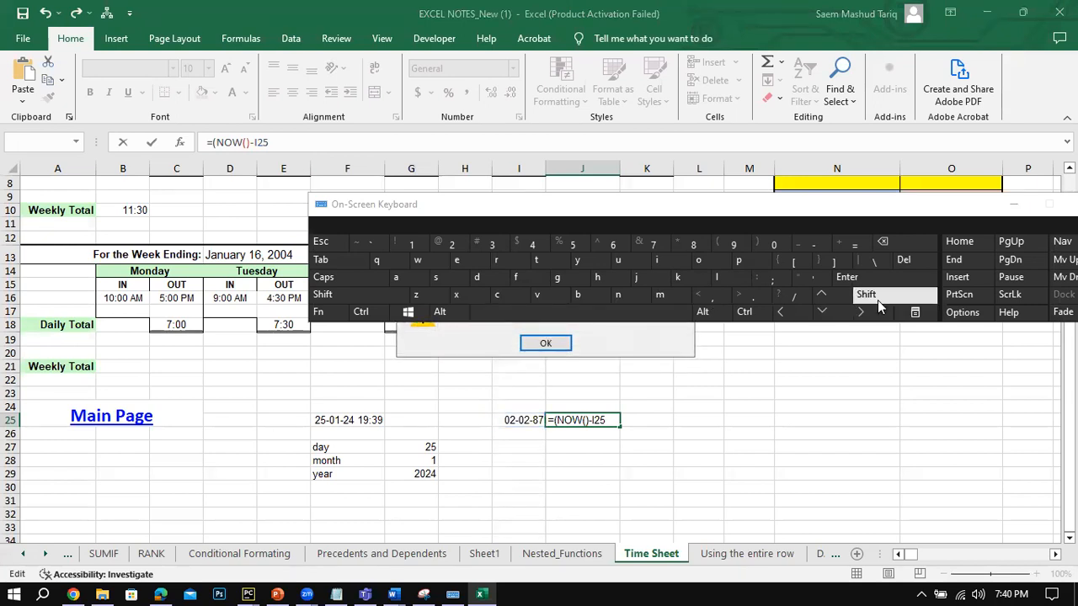
{"action": "left_click_drag", "start_coordinate": [878, 217], "coordinate": [867, 219]}
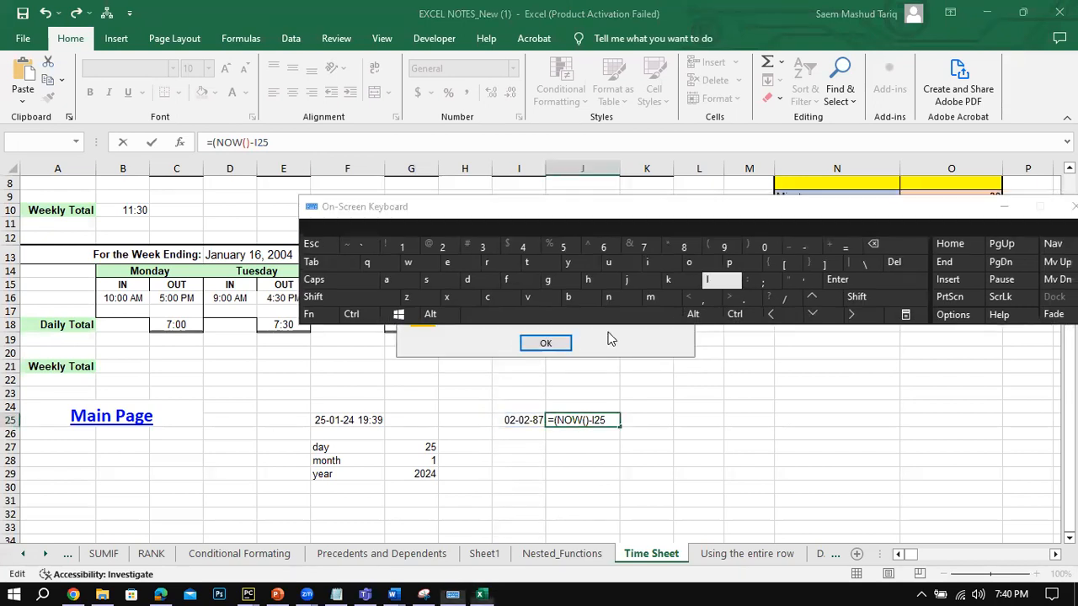
{"action": "left_click", "coordinate": [546, 342]}
Step: Close the parenthesis after I25 and divide by 365, completing J25 as =(NOW()-I25)/365
{"action": "left_click", "coordinate": [288, 143]}
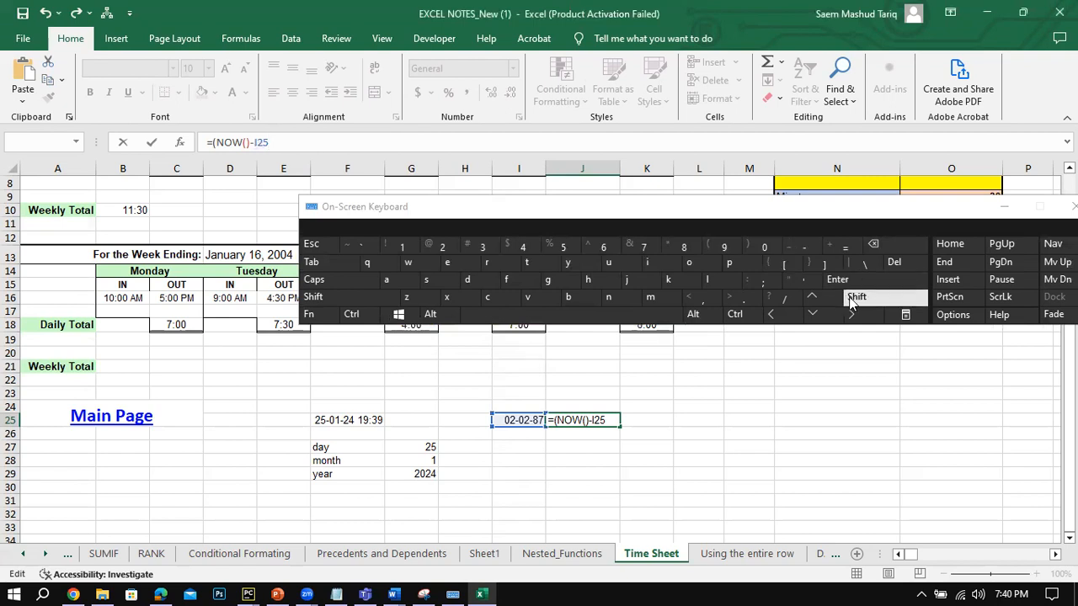
{"action": "left_click", "coordinate": [857, 296]}
{"action": "left_click", "coordinate": [745, 246]}
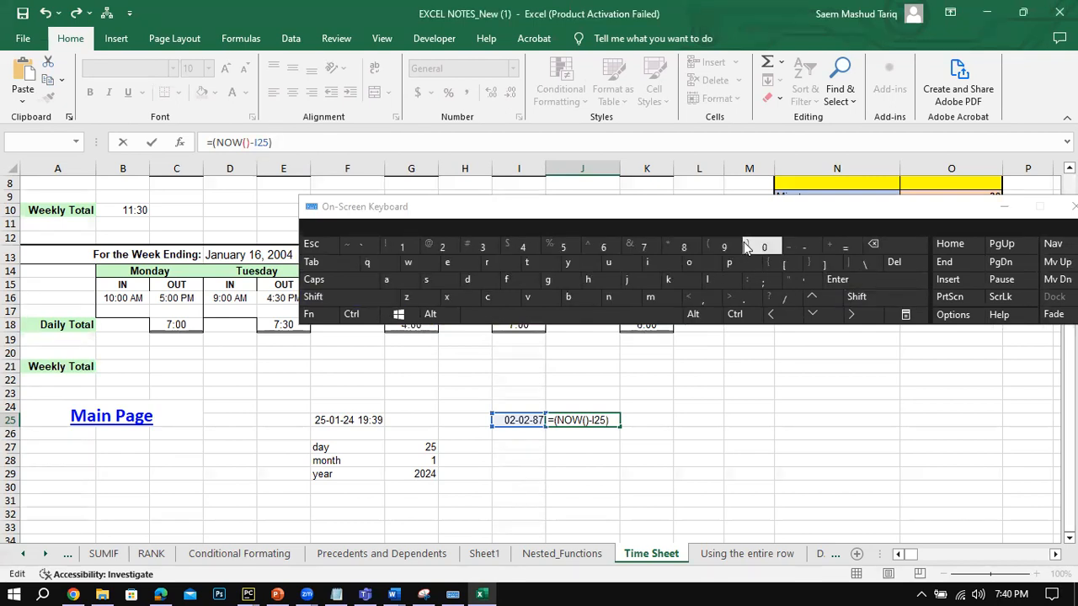
{"action": "left_click", "coordinate": [783, 298]}
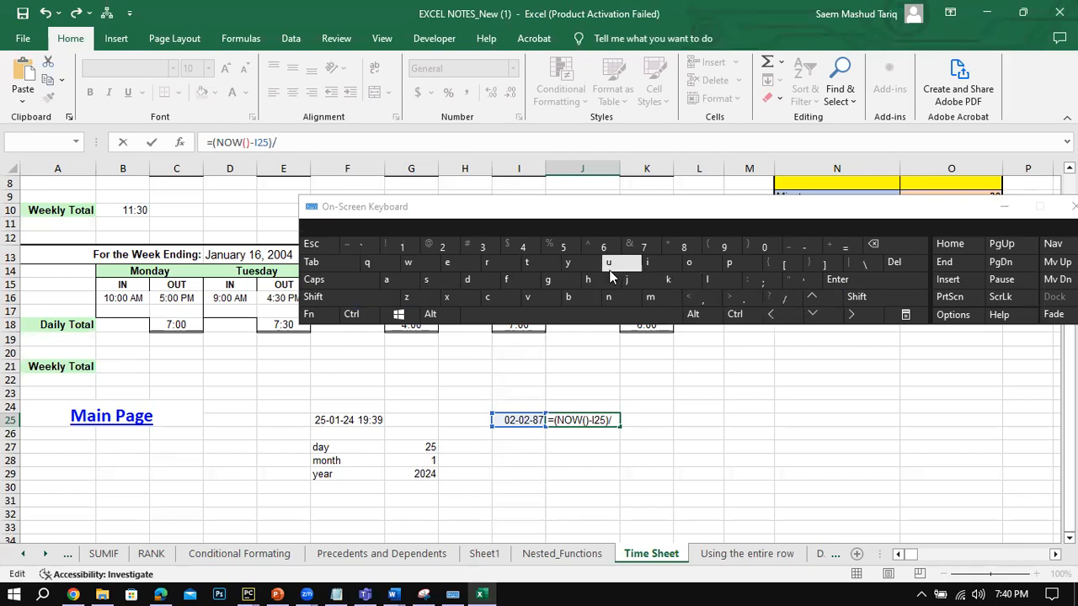
{"action": "left_click", "coordinate": [484, 248]}
{"action": "left_click", "coordinate": [599, 246]}
{"action": "left_click", "coordinate": [563, 246]}
{"action": "left_click", "coordinate": [1004, 208]}
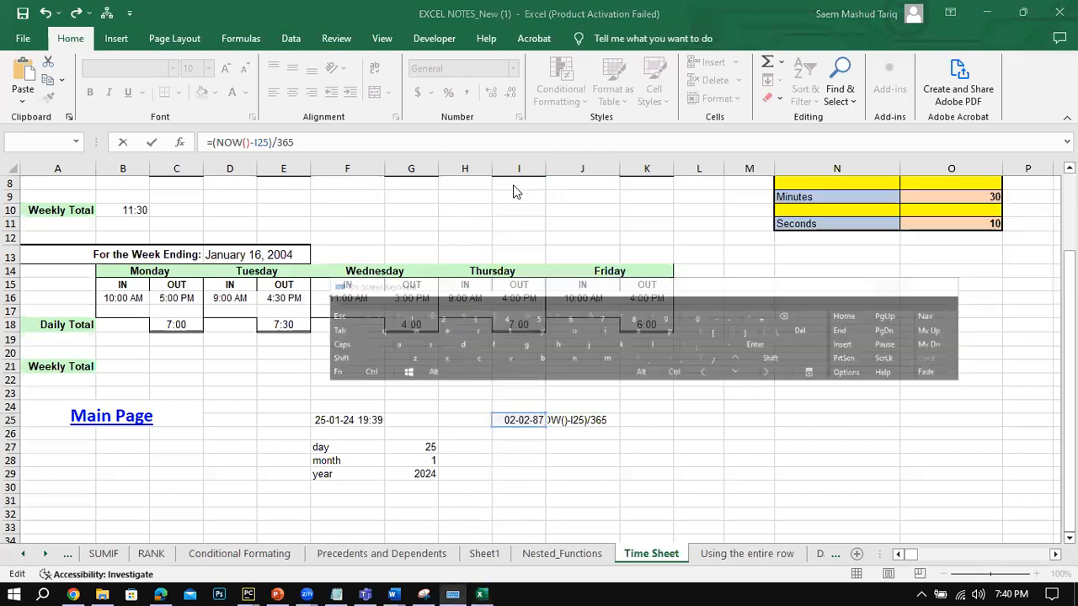
{"action": "left_click", "coordinate": [152, 143]}
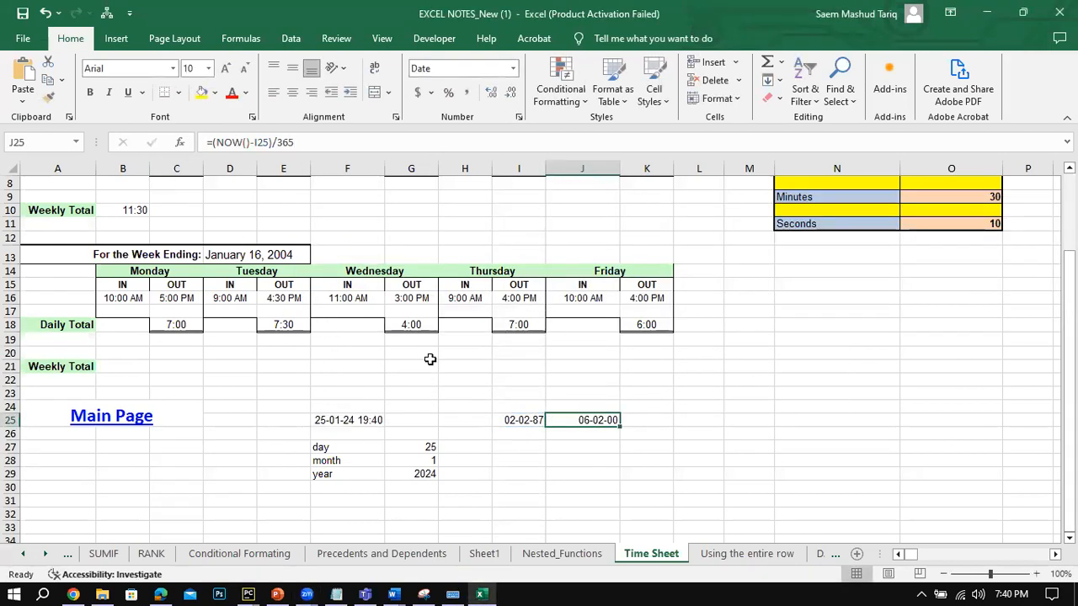
Step: Change the number format of the age result in J25 to General and reselect the cell
{"action": "right_click", "coordinate": [596, 421]}
{"action": "left_click", "coordinate": [648, 350]}
{"action": "left_click", "coordinate": [468, 219]}
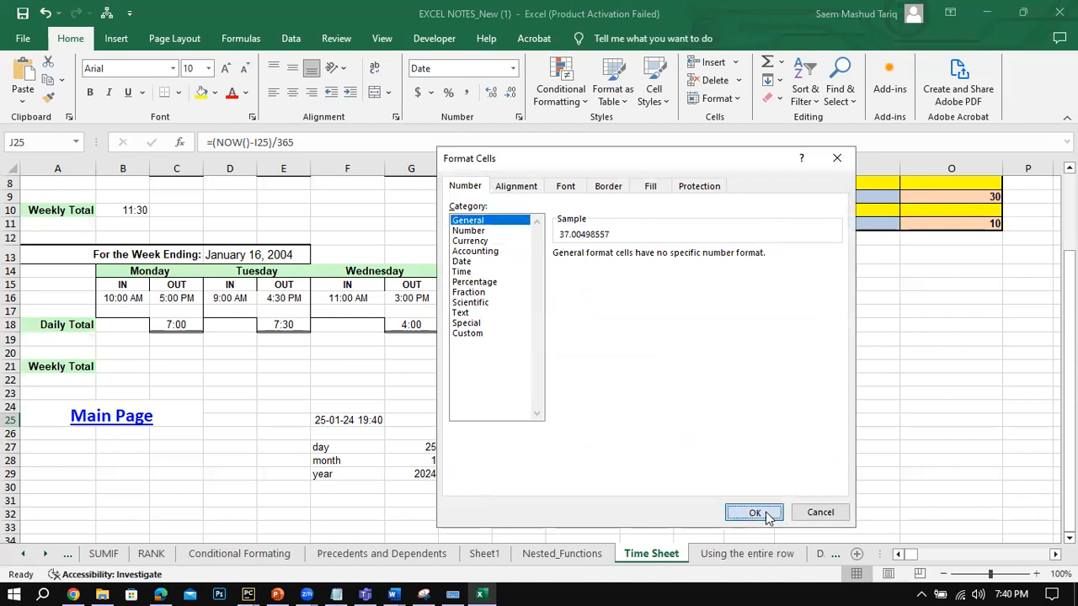
{"action": "left_click", "coordinate": [753, 511]}
{"action": "left_click", "coordinate": [600, 442]}
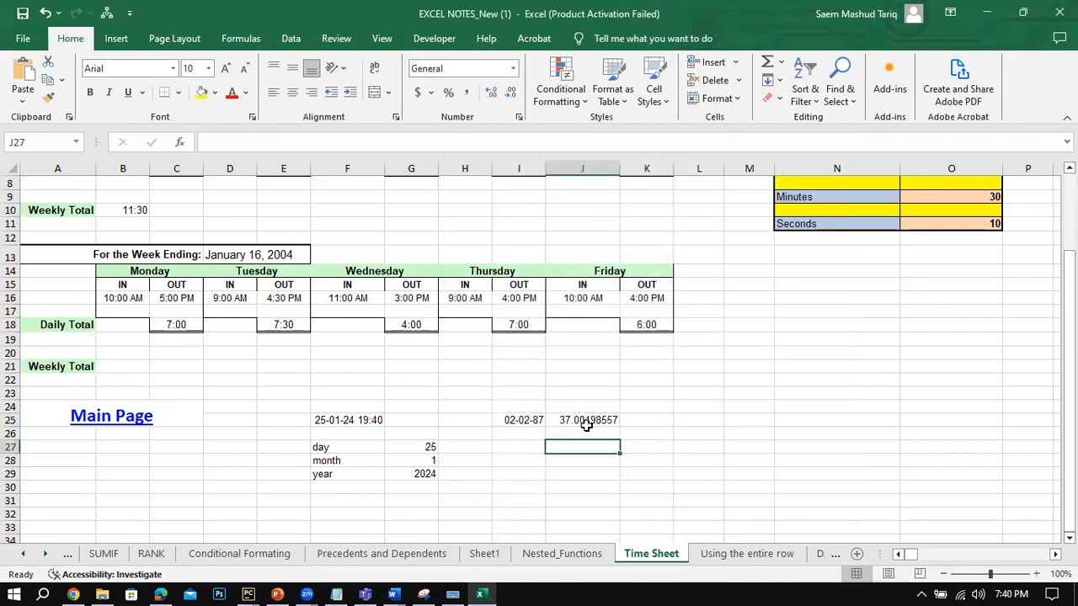
{"action": "left_click", "coordinate": [587, 421]}
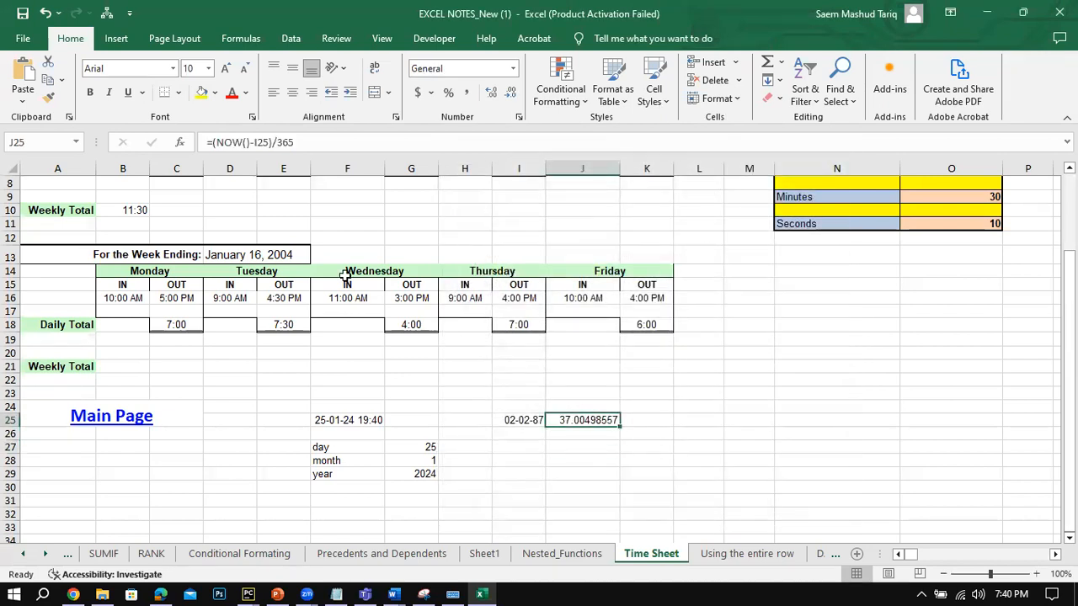